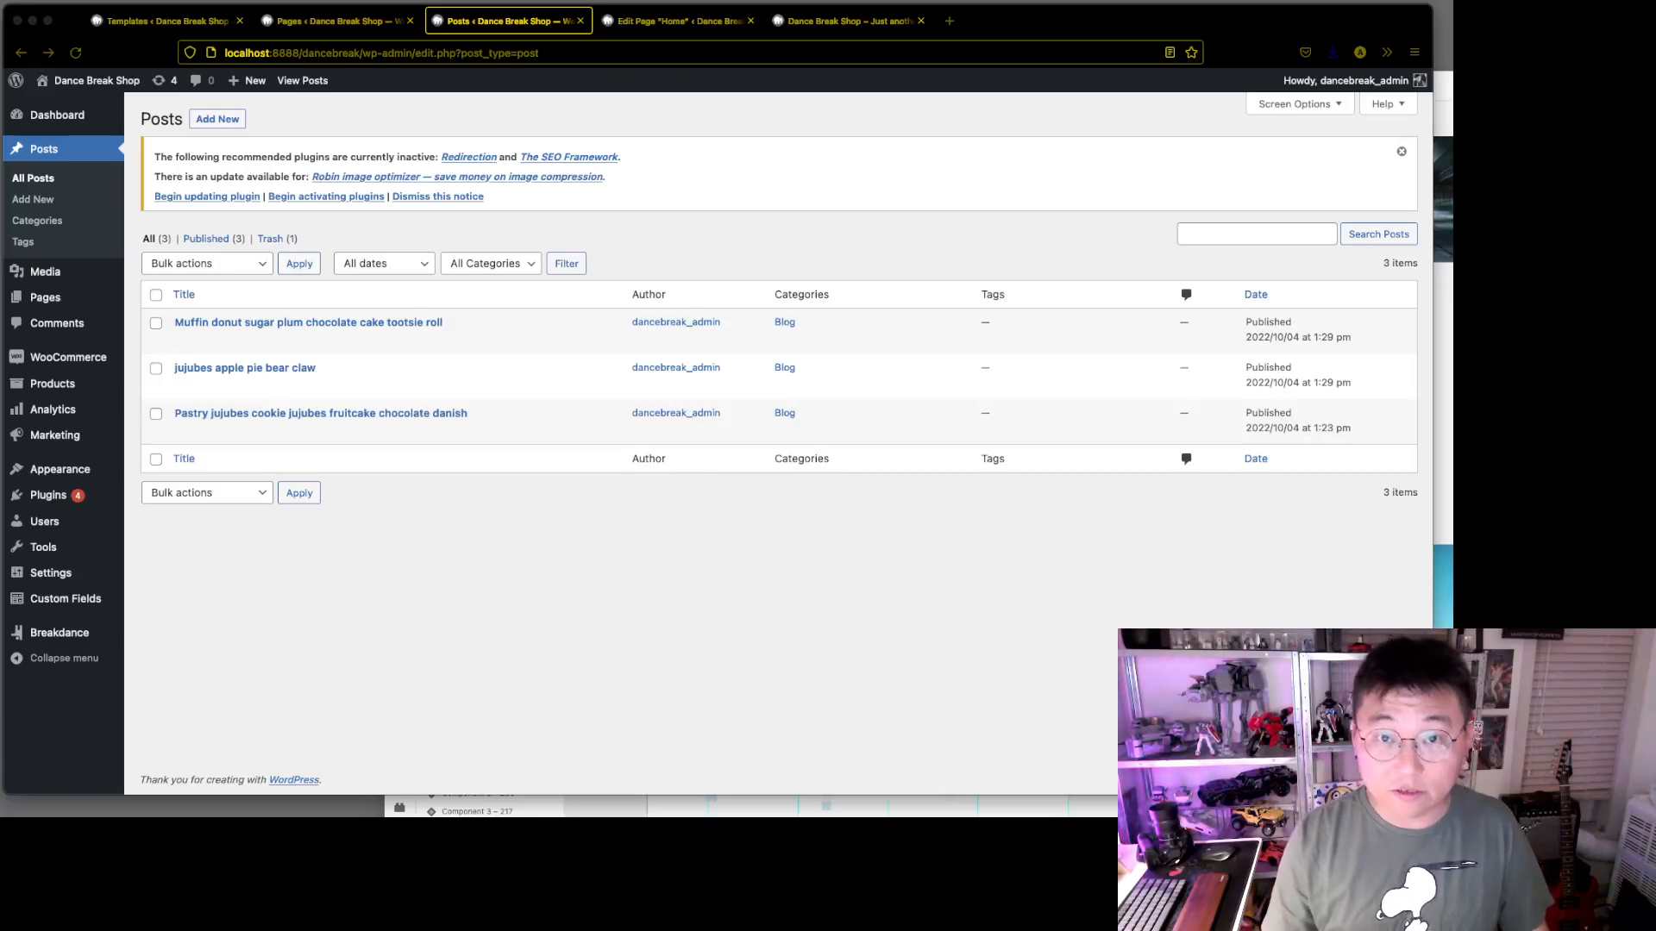
click(907, 632)
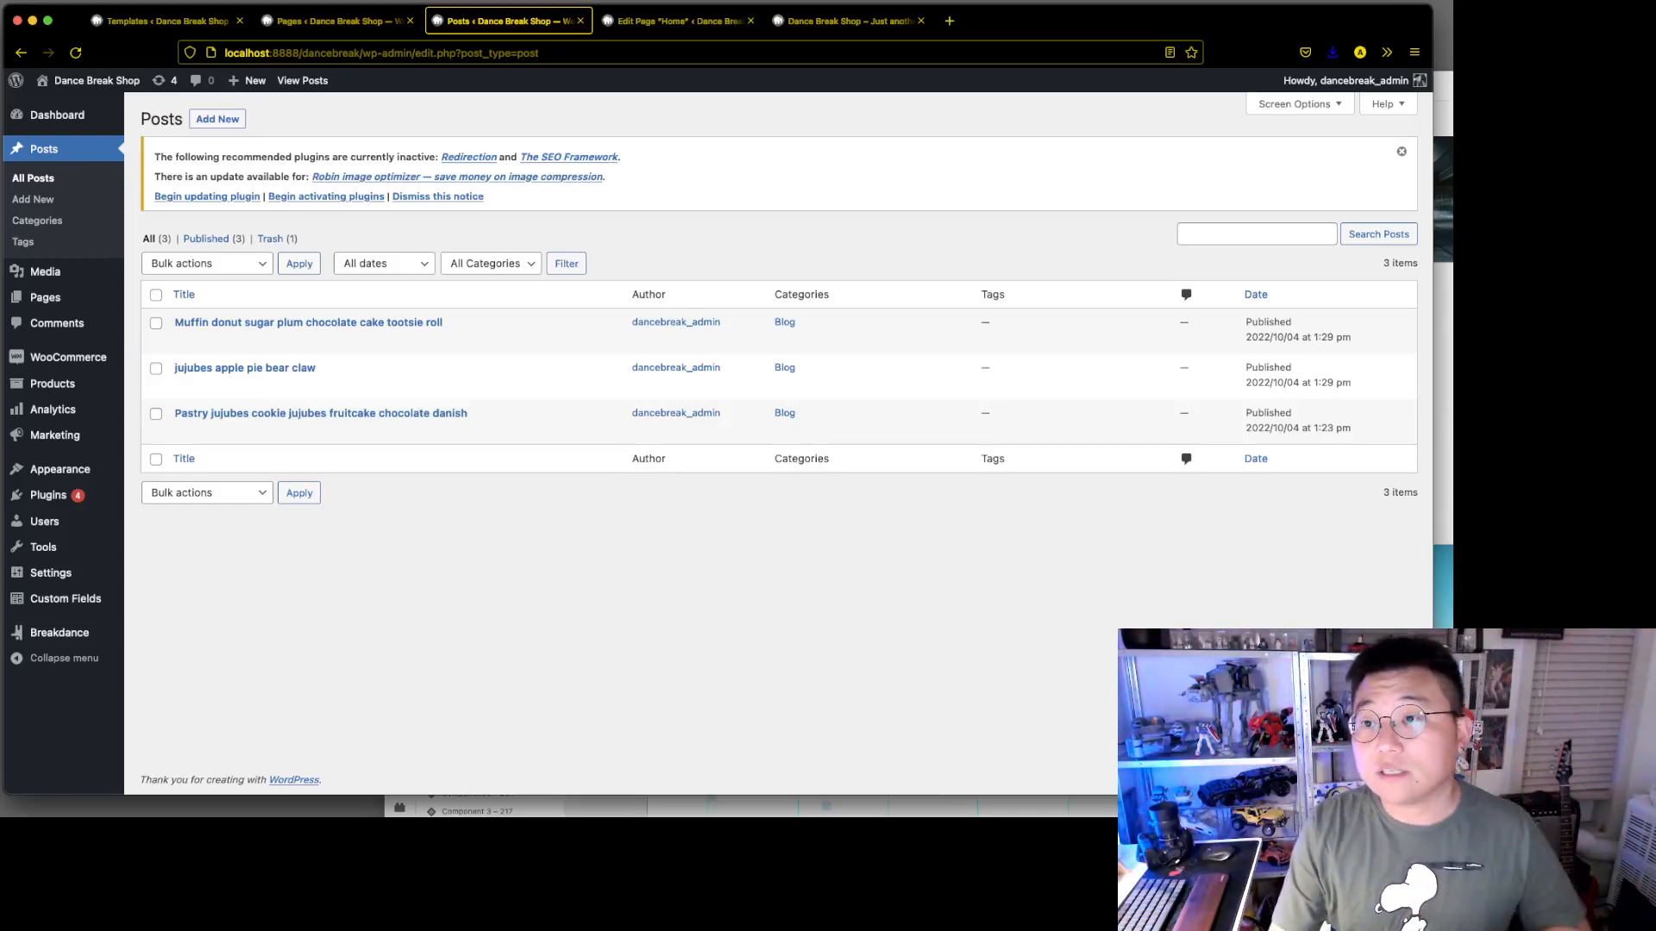
key(super+Tab)
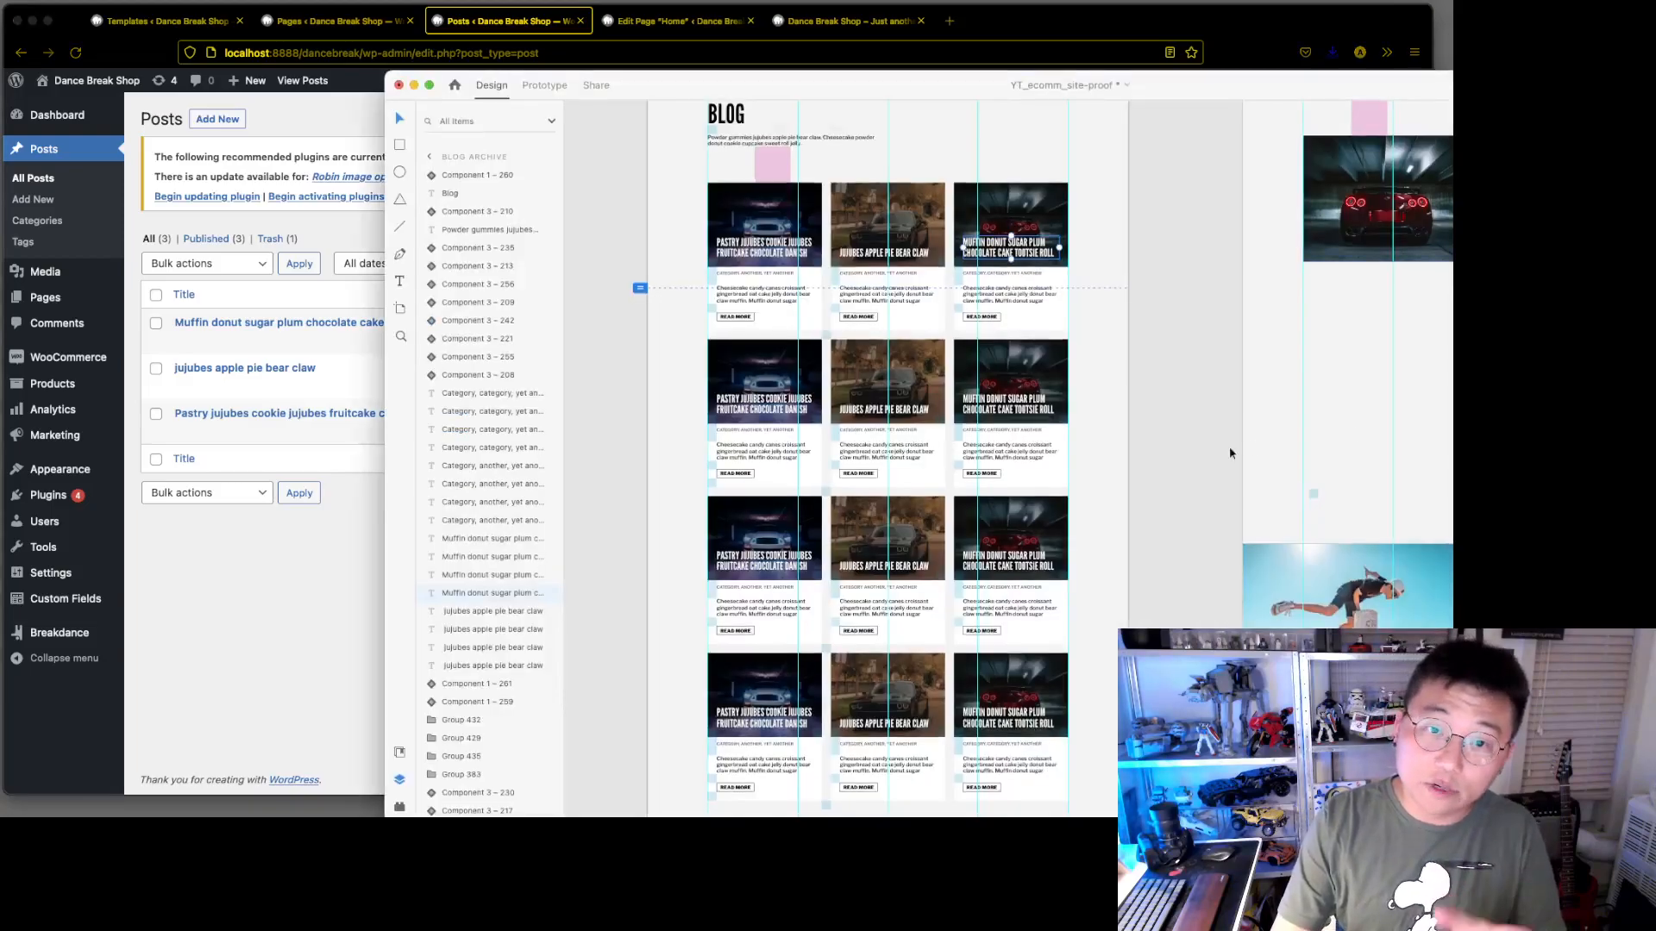
click(283, 629)
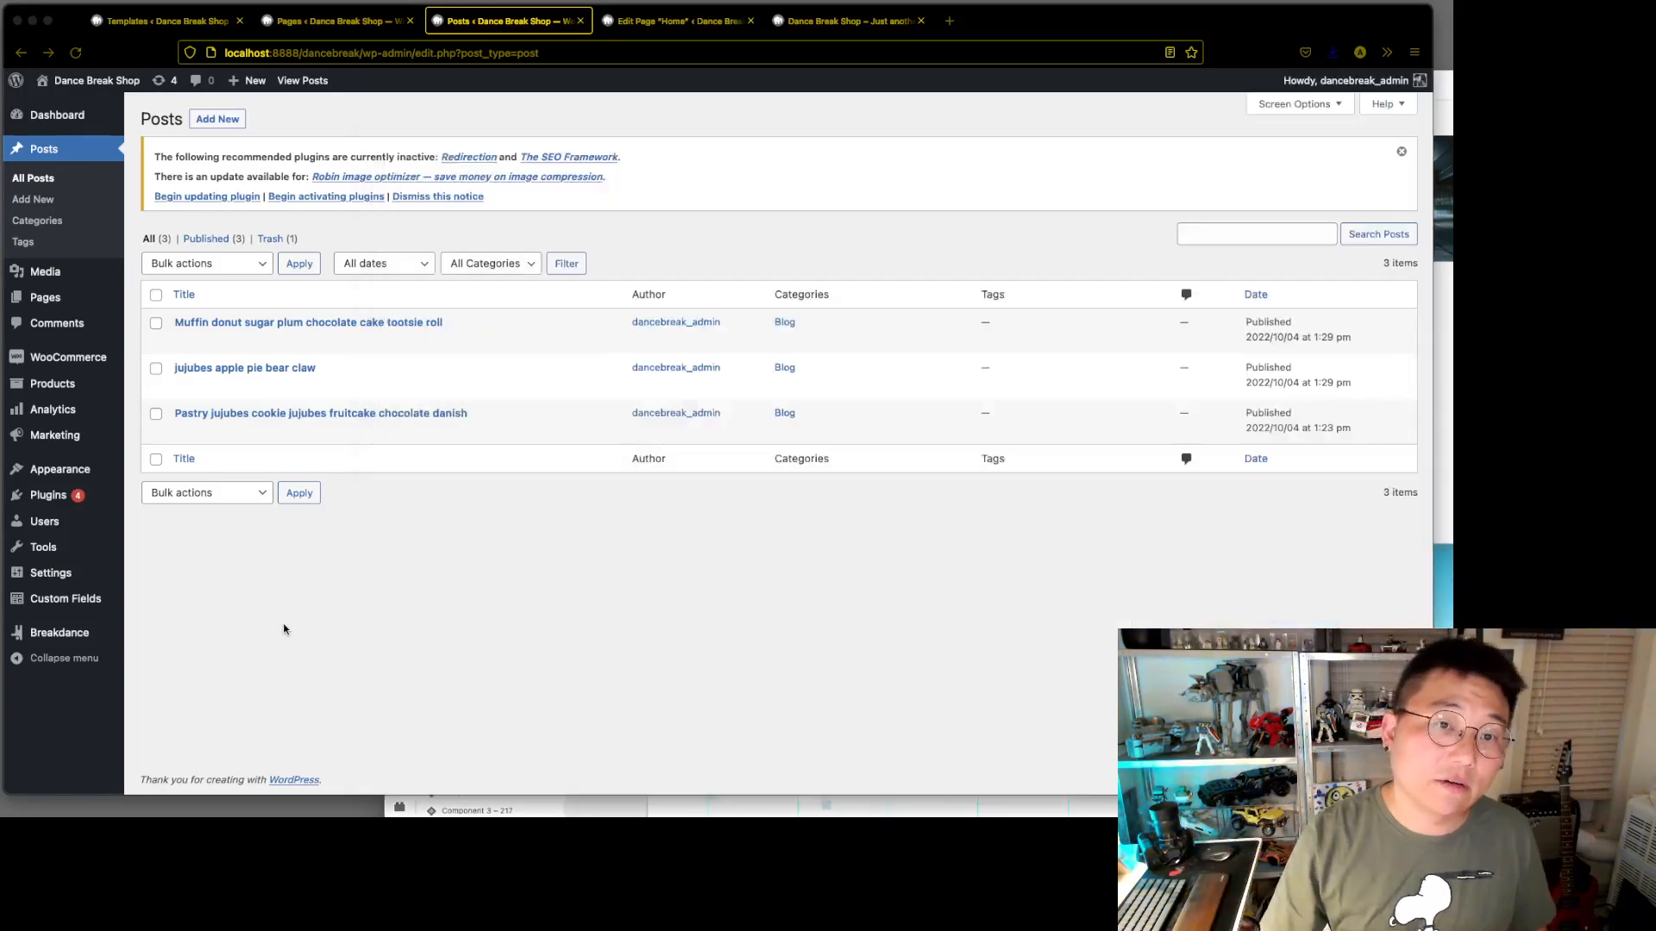
Select all three blog posts and clone them with a bulk action
click(158, 297)
click(197, 266)
click(200, 278)
click(200, 270)
click(216, 293)
click(298, 264)
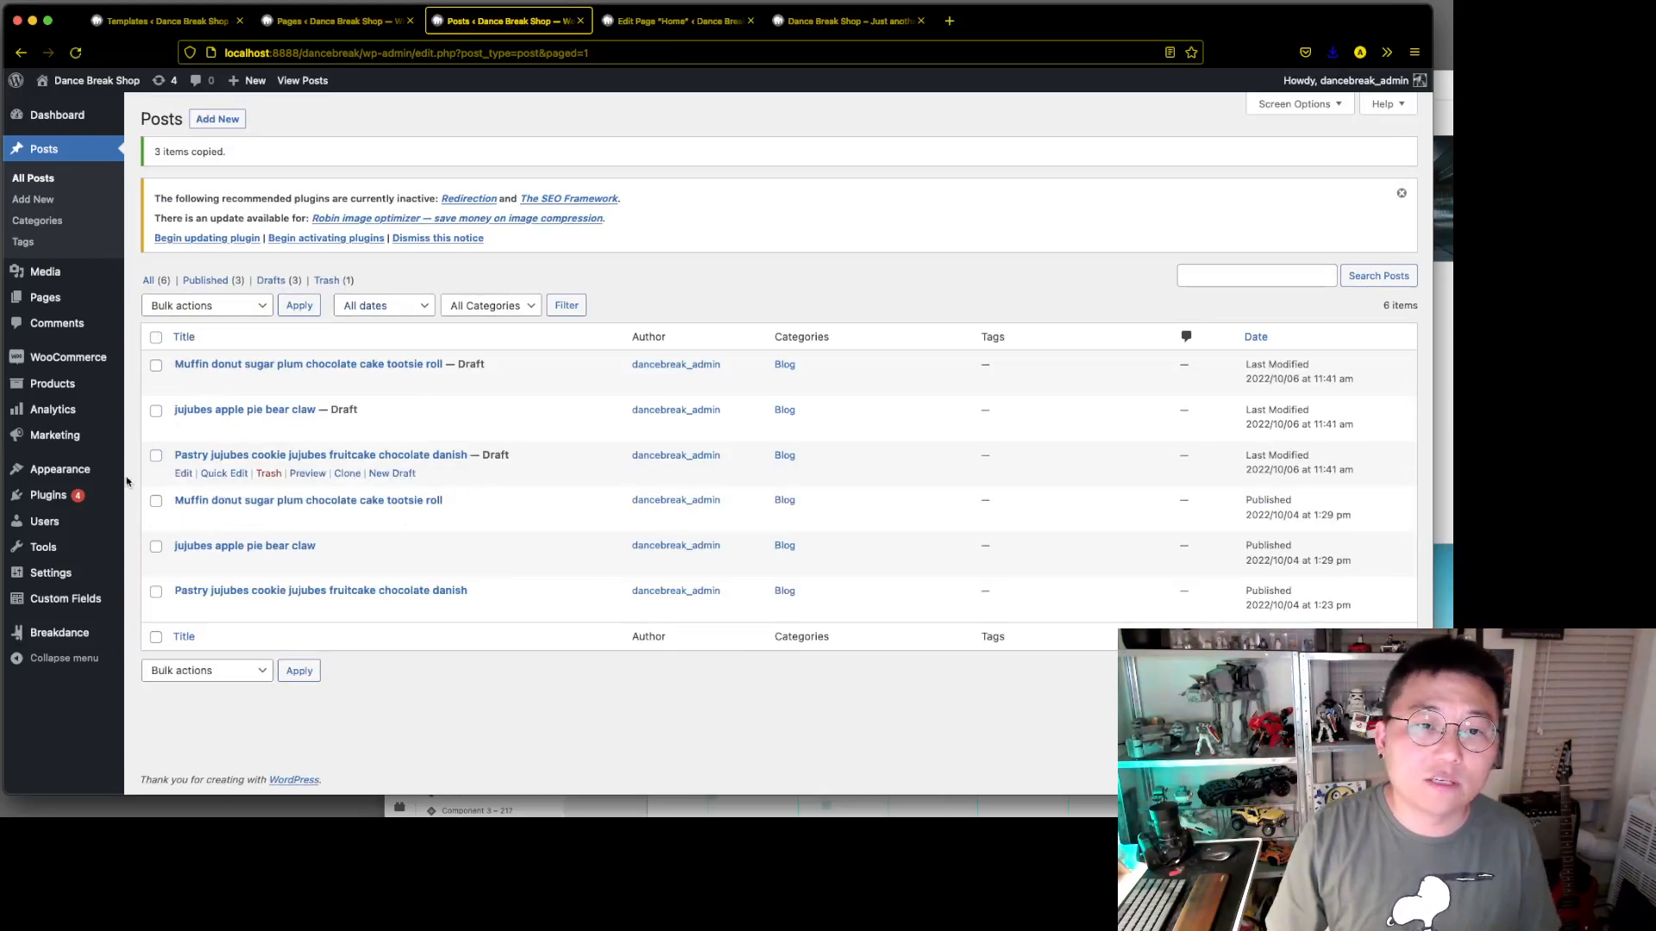
Open the installed plugins in a separate tab and locate the Yoast Duplicate Post entry
super+click(157, 498)
click(698, 17)
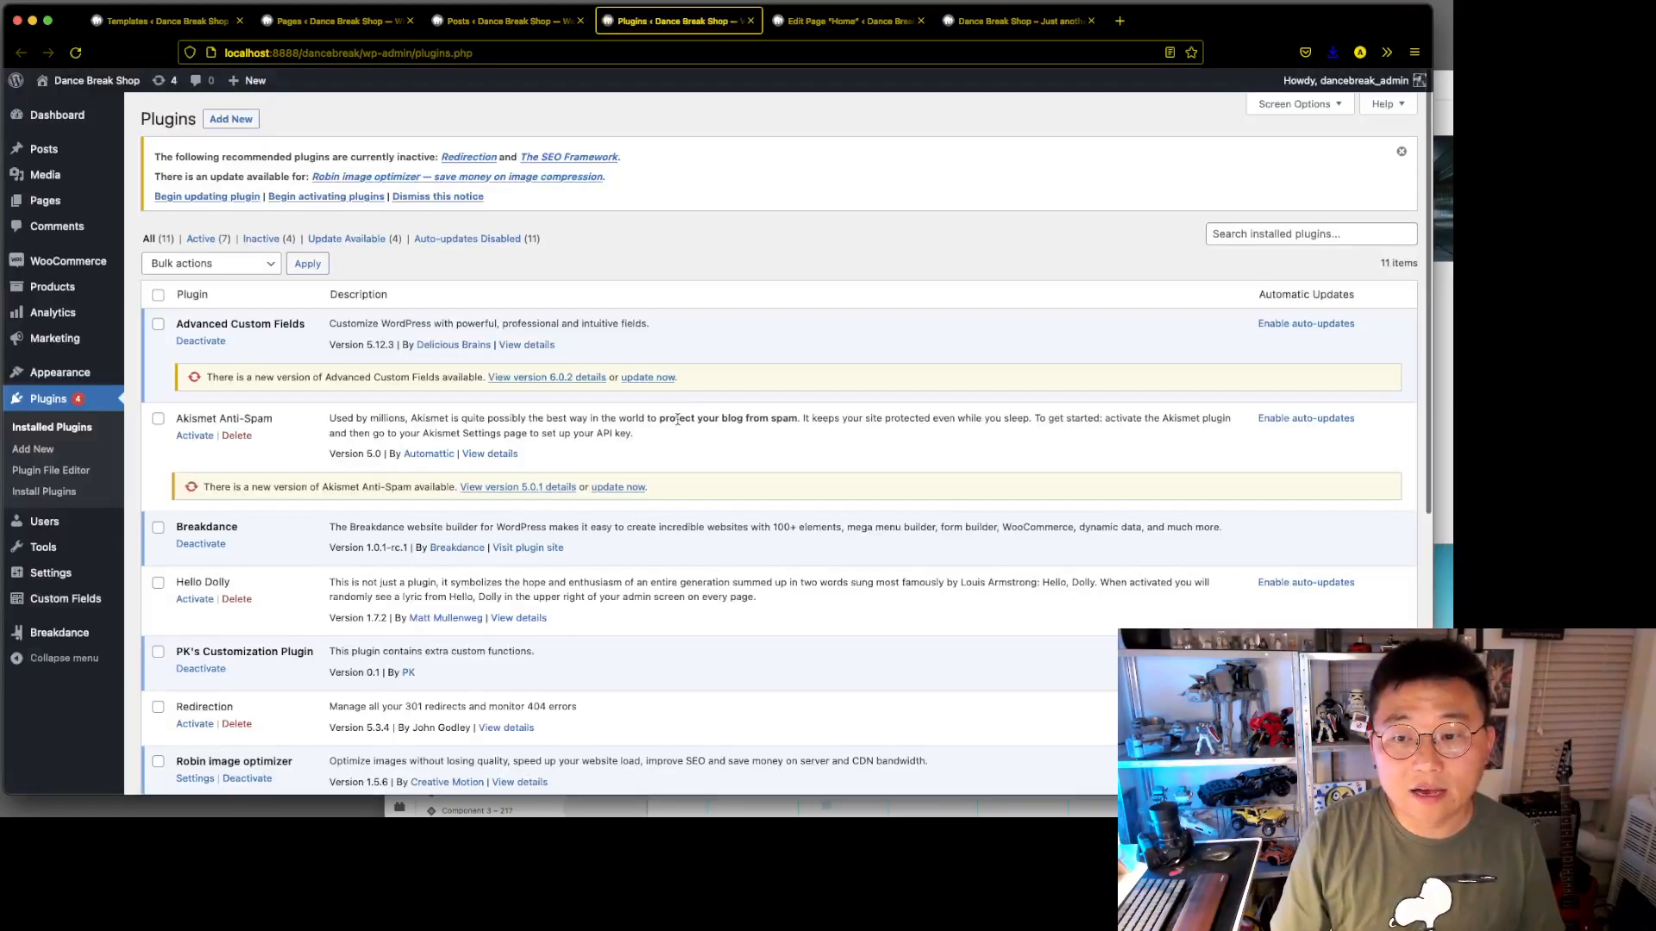
scroll(386, 394, down, 4)
scroll(385, 394, down, 5)
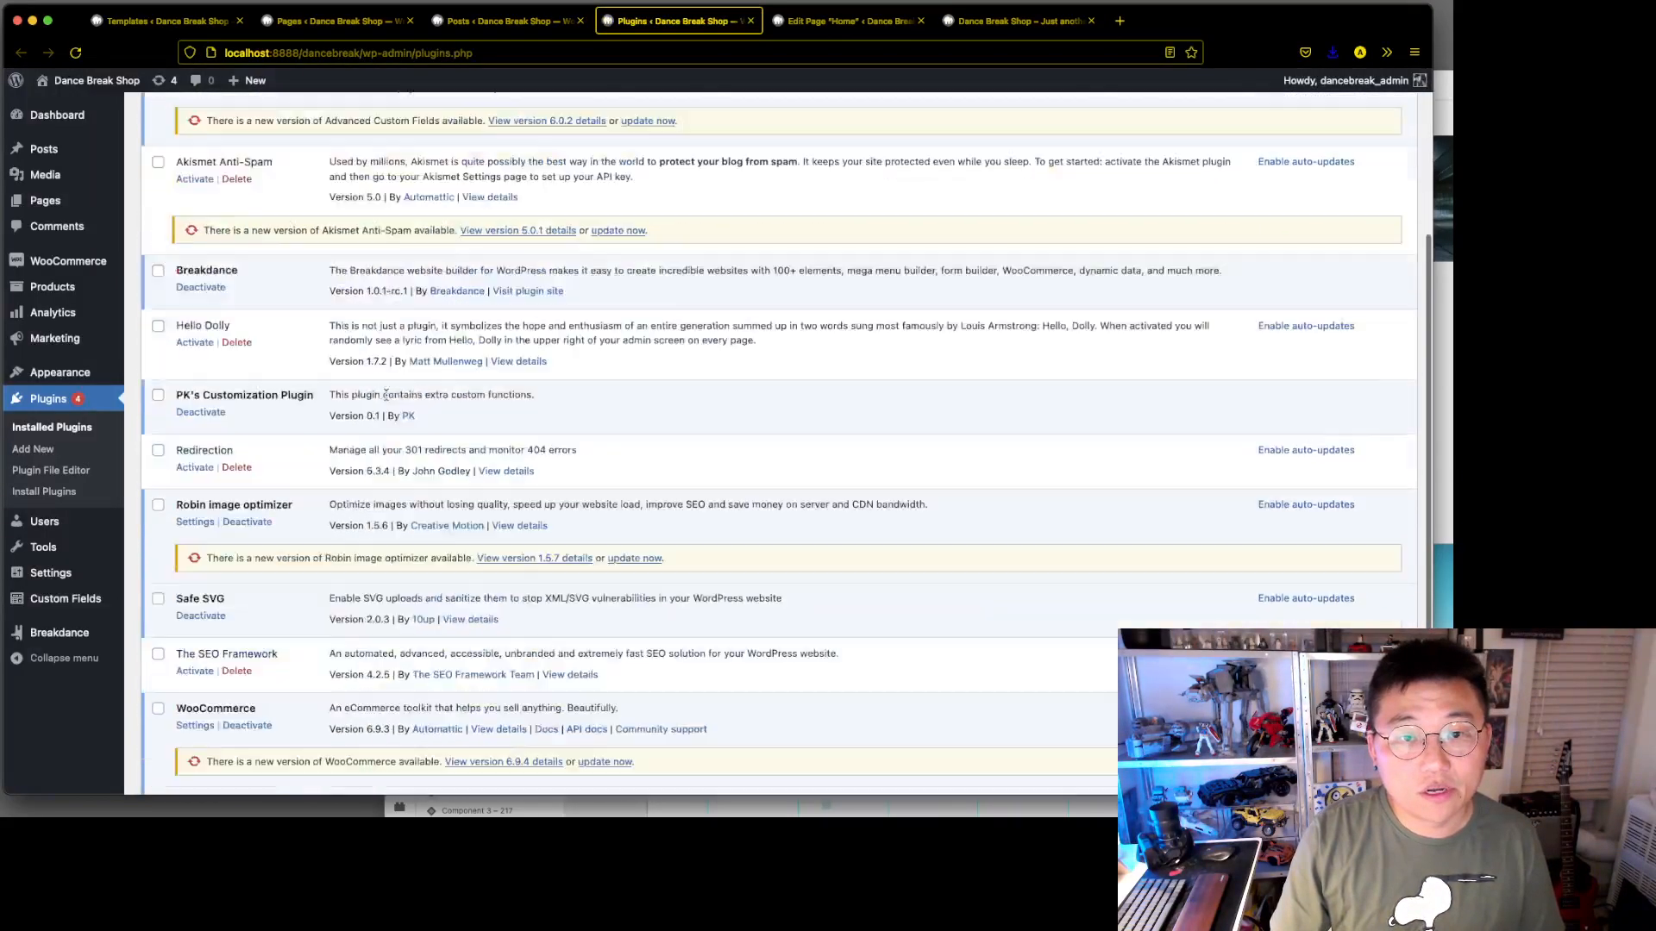
scroll(259, 457, down, 1)
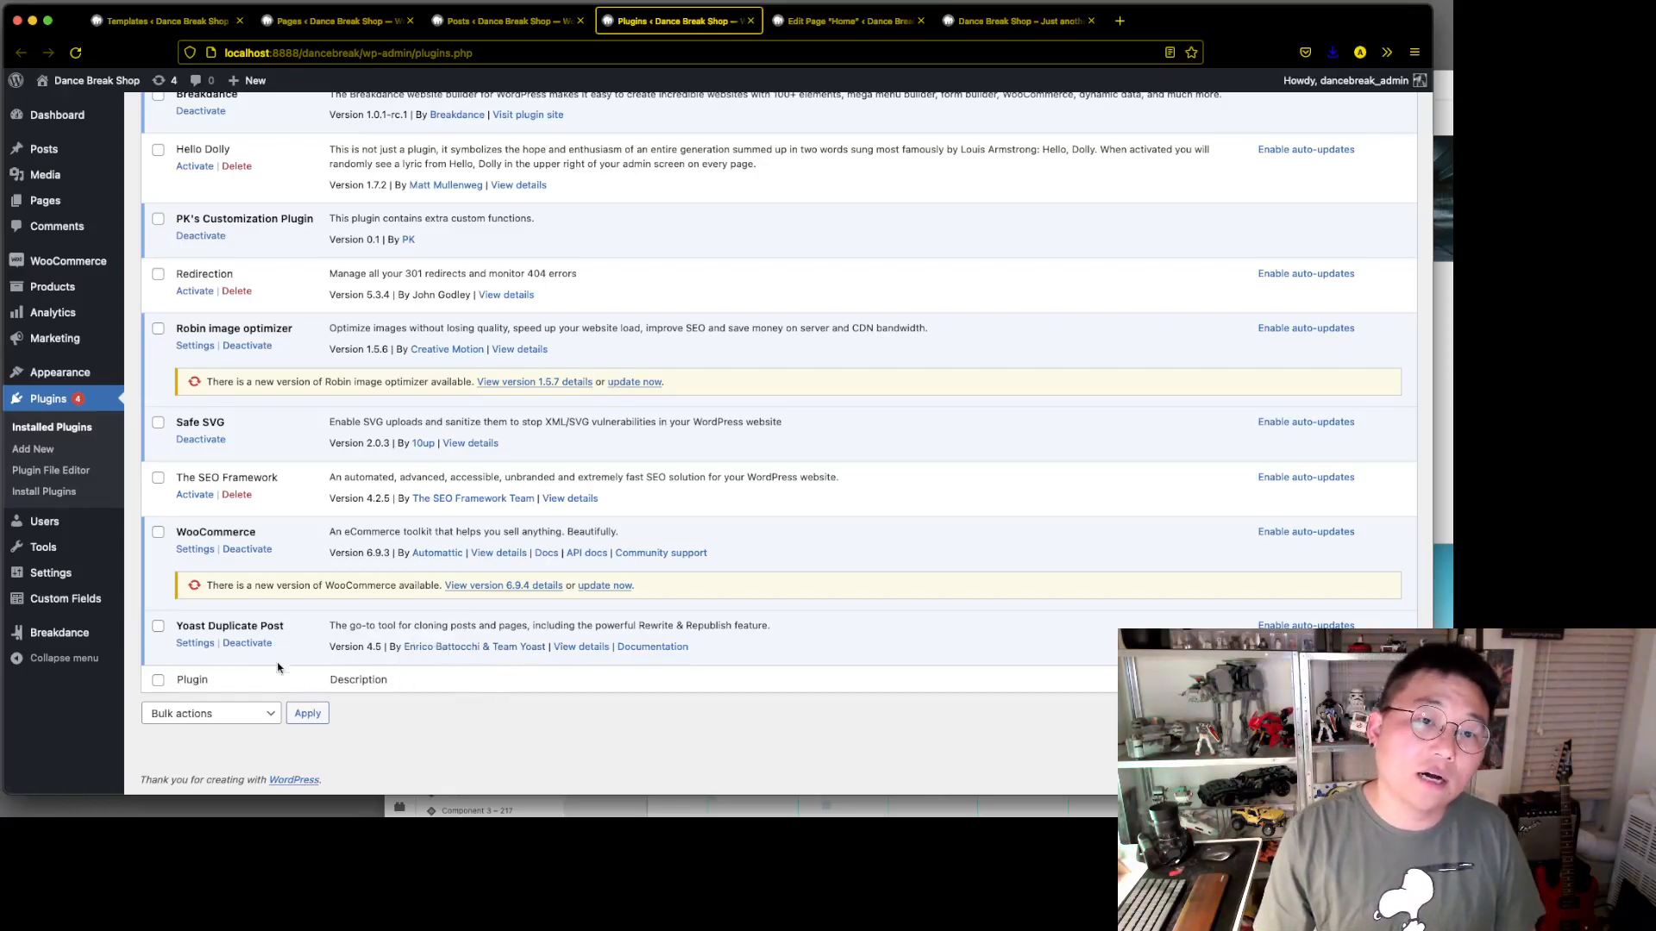
Return to the posts list, select all six posts and clone them in bulk
click(500, 23)
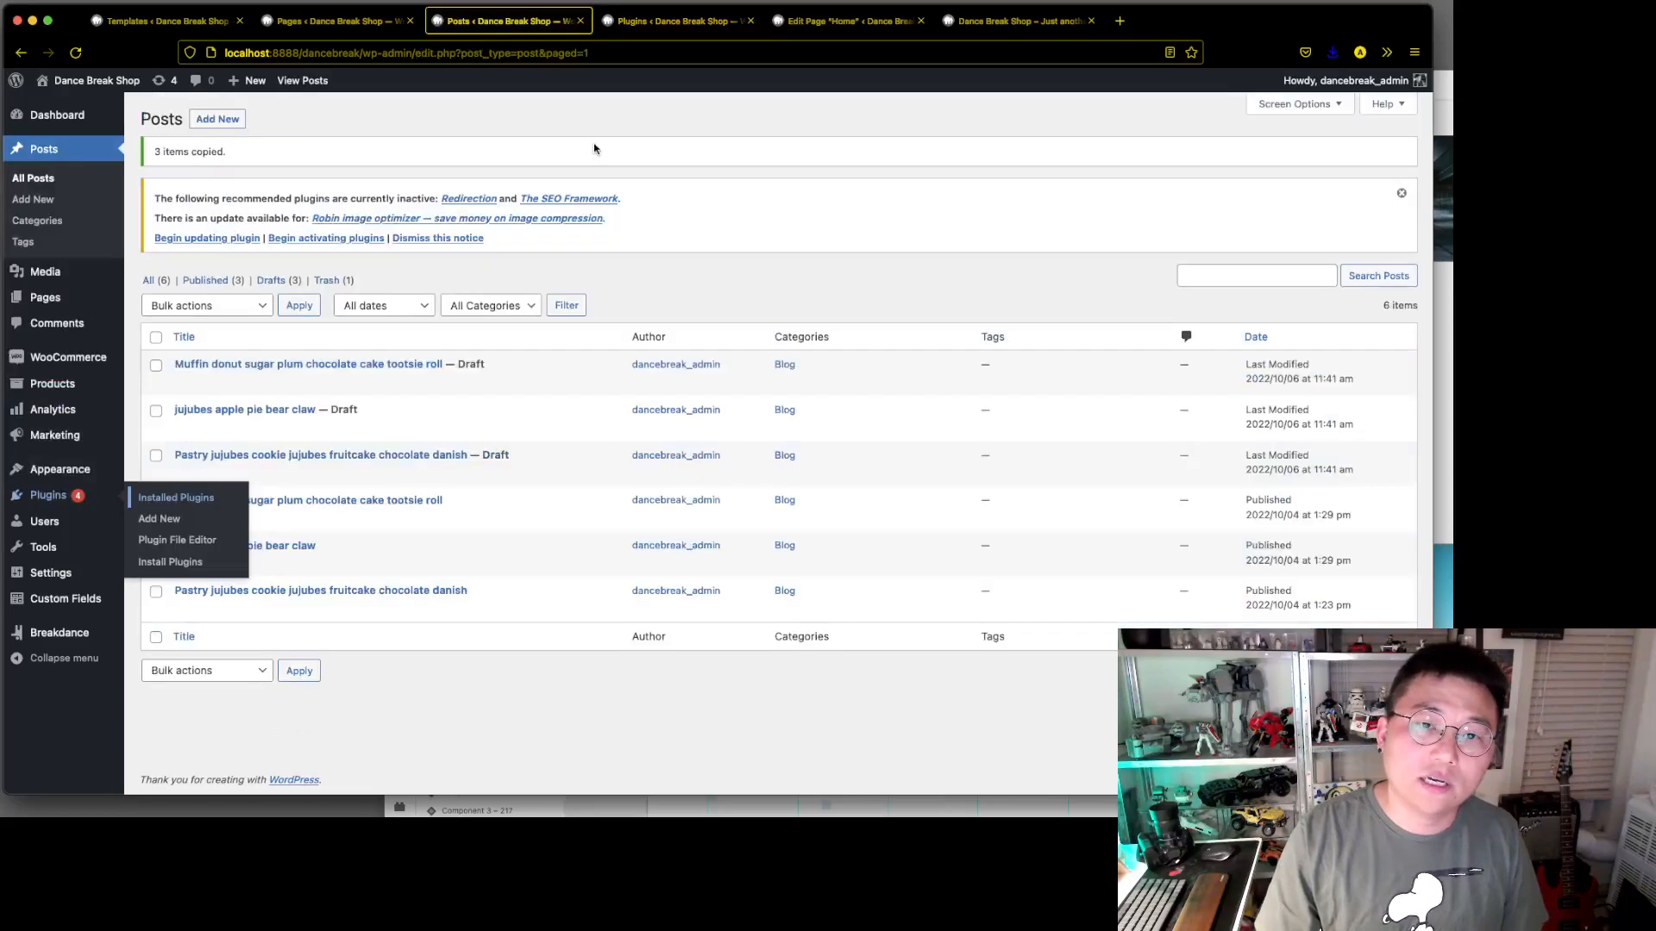
click(156, 338)
click(251, 305)
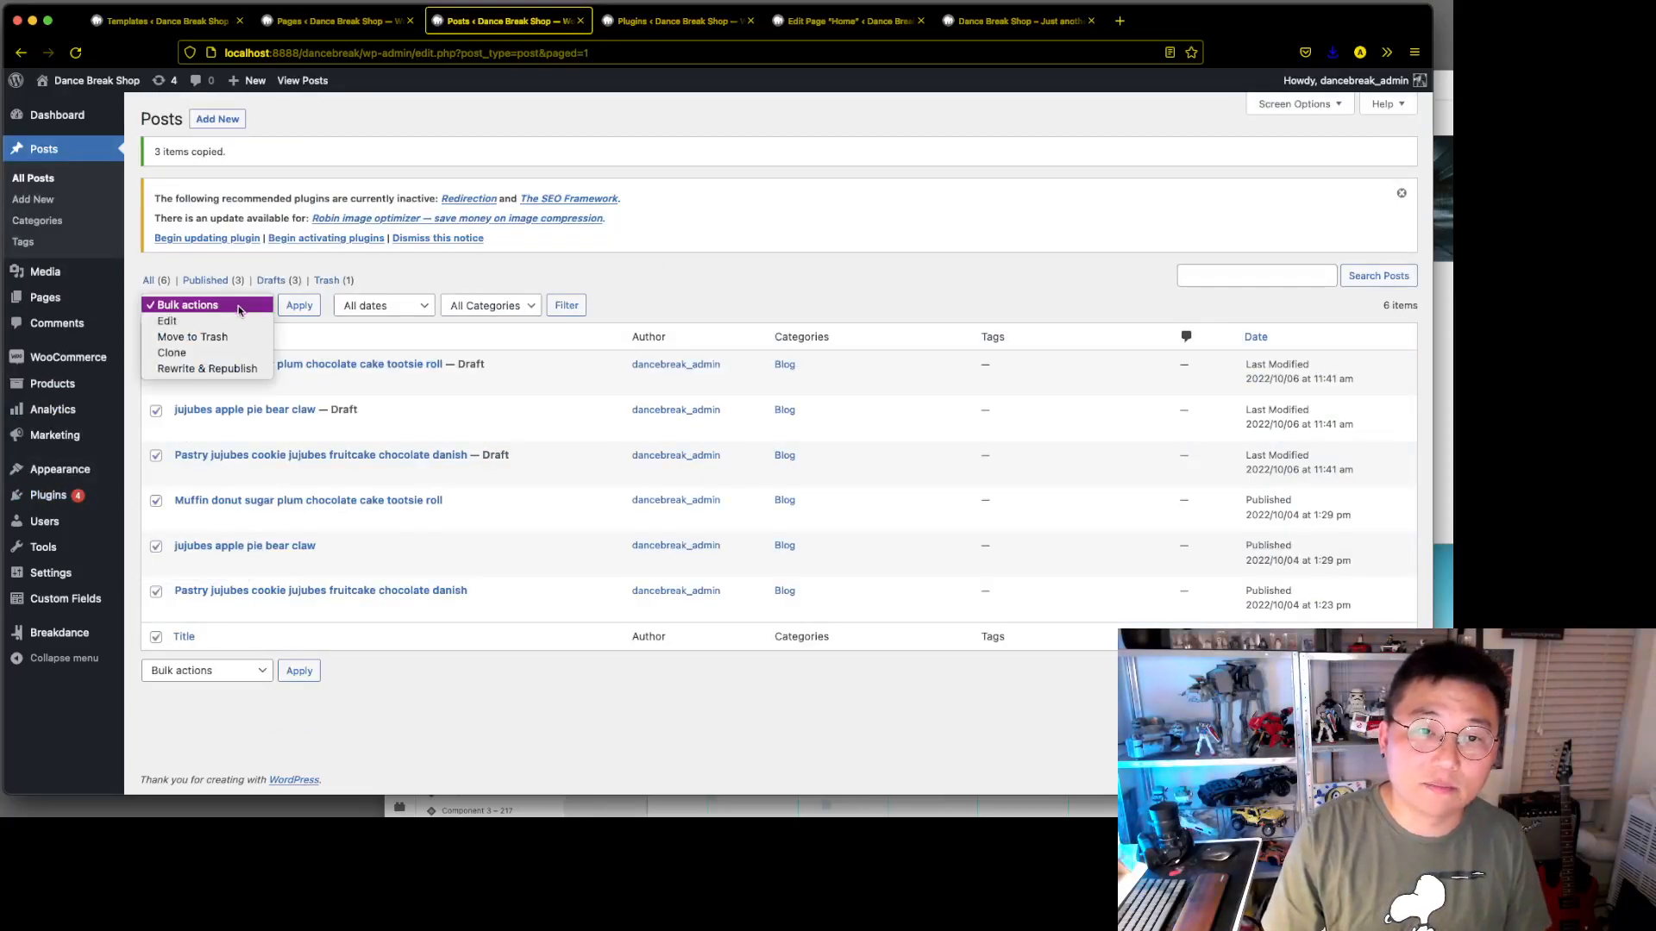
click(185, 351)
click(300, 306)
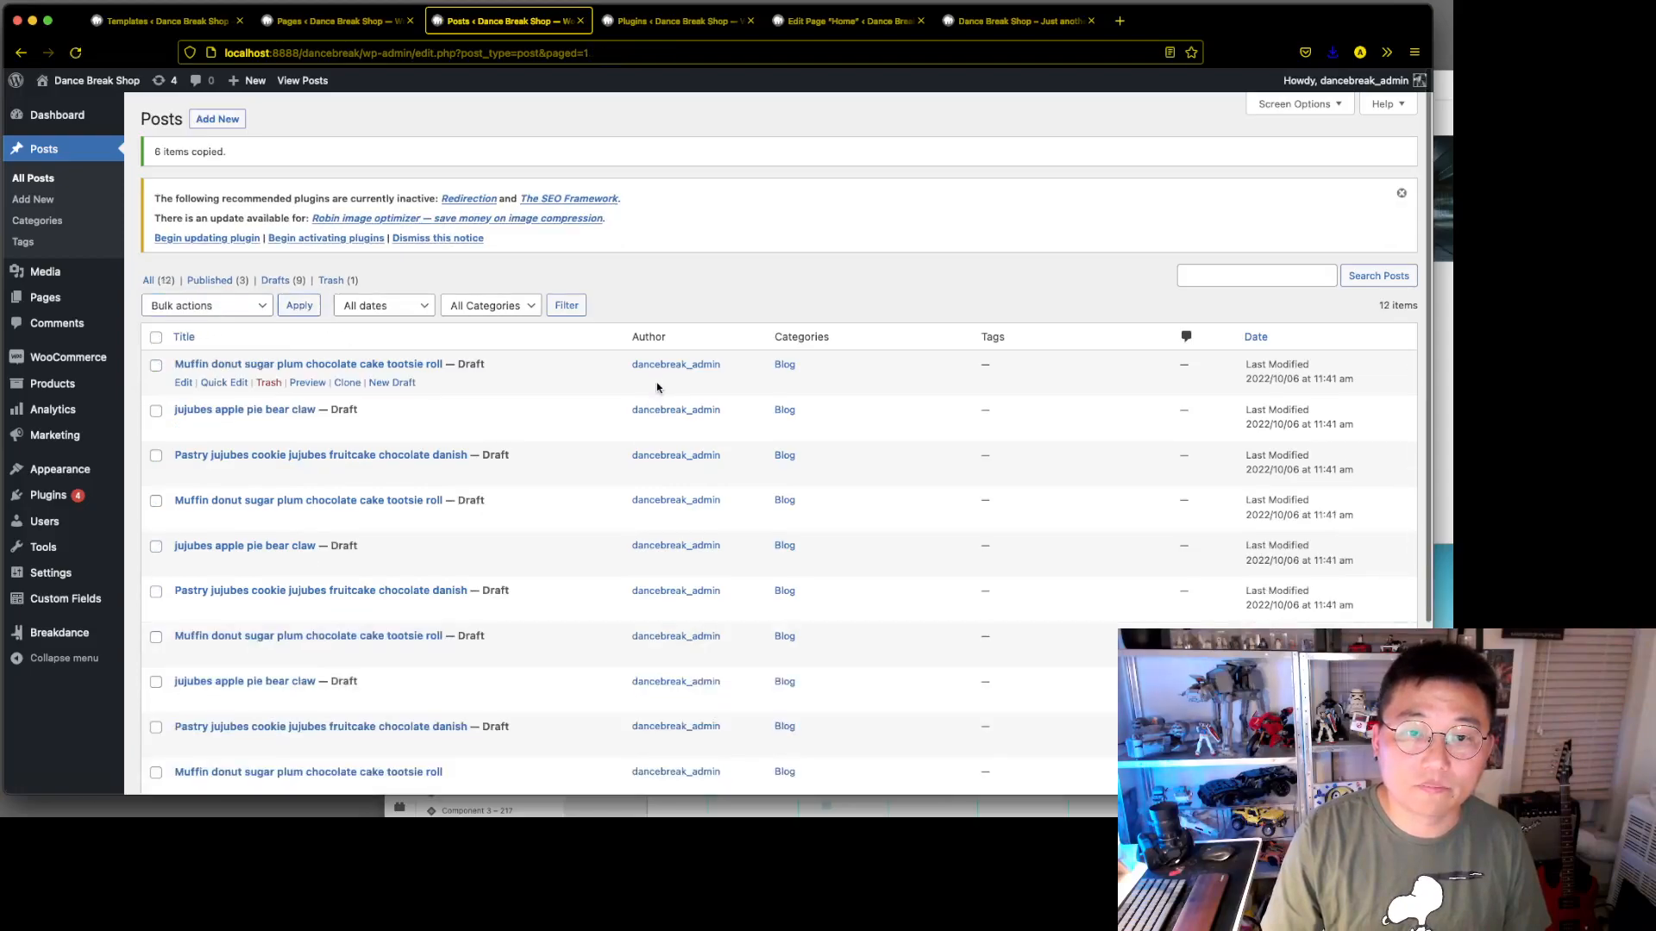
Bulk edit all twelve posts to set their status to Published, and review the updated list
click(301, 307)
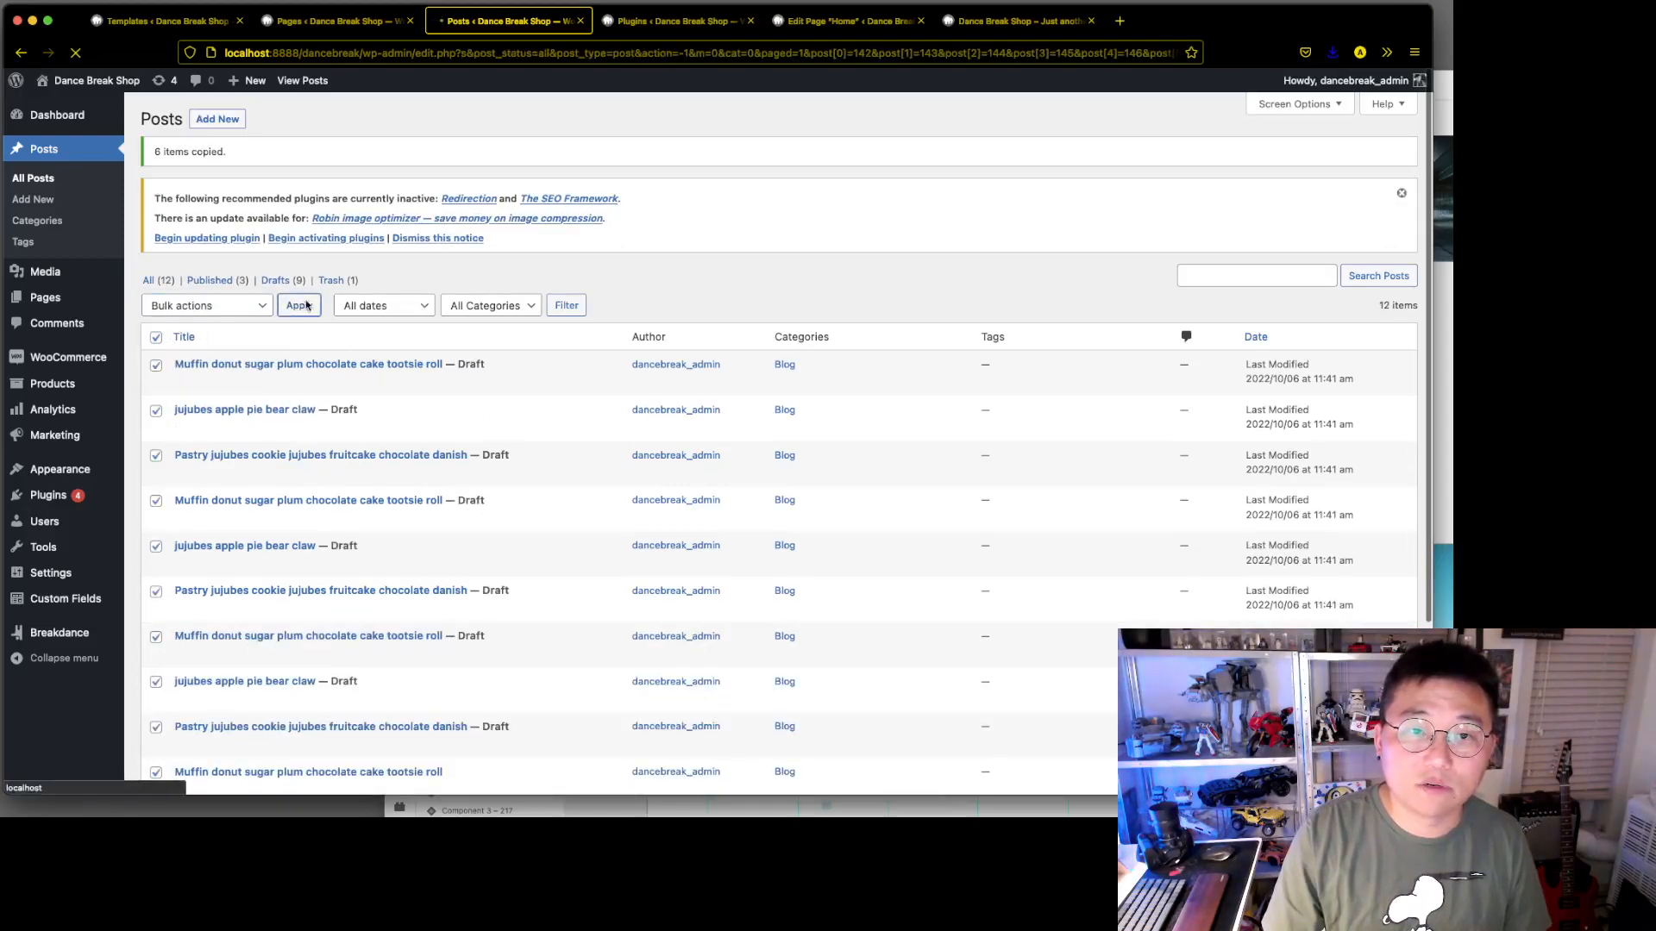
click(156, 294)
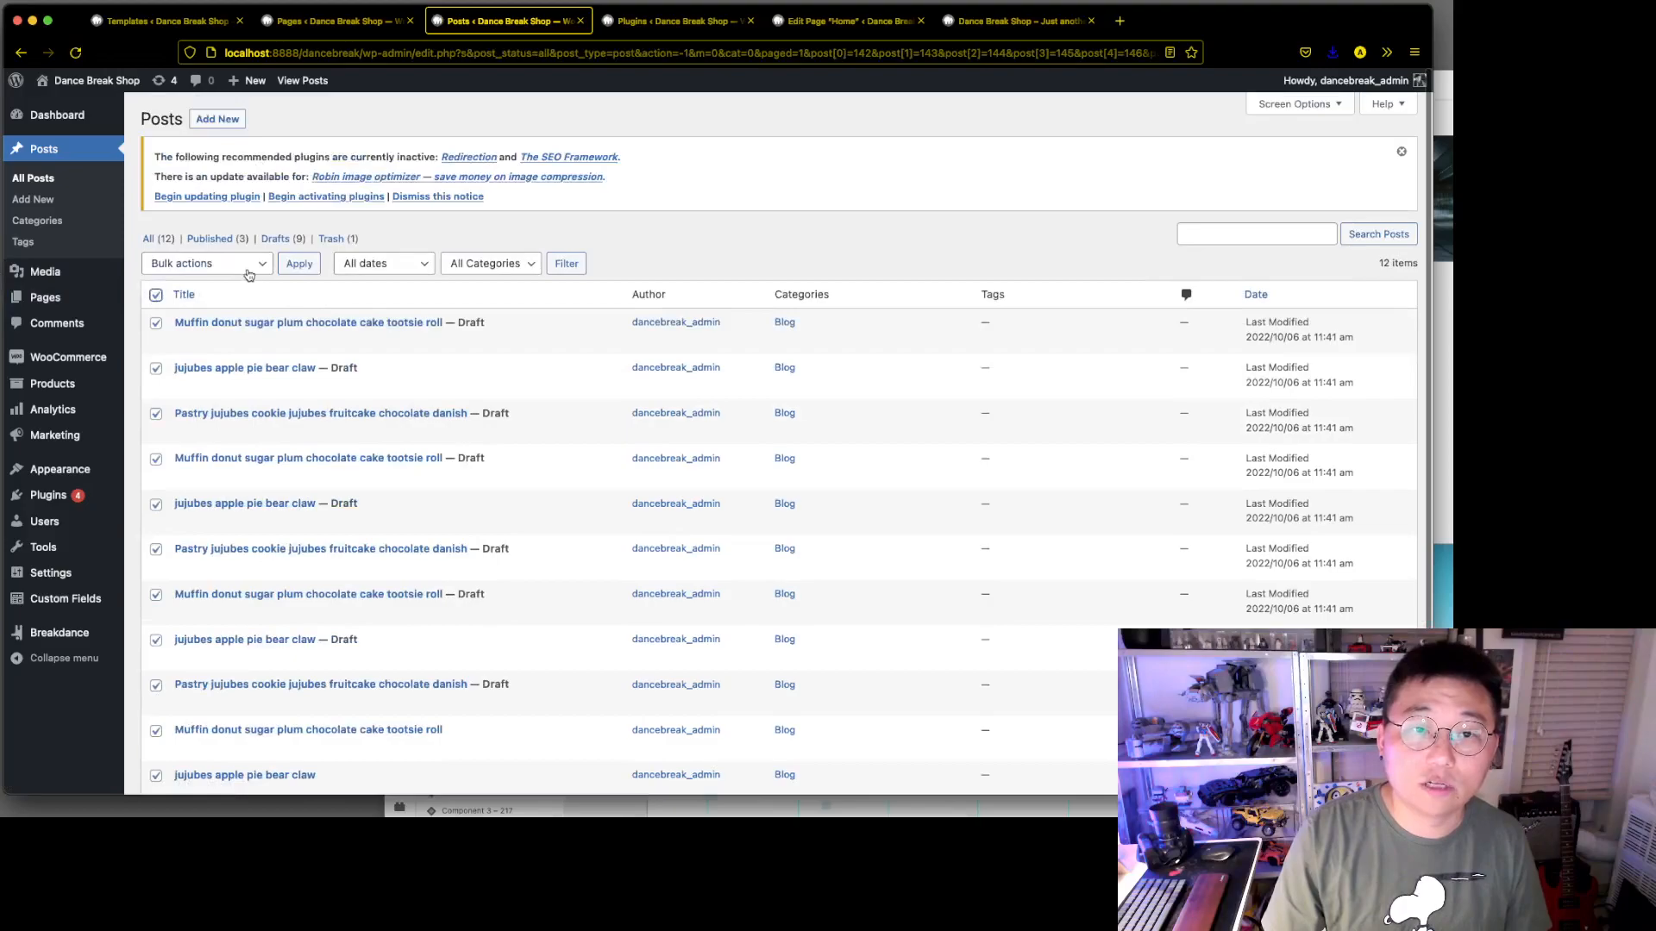
click(250, 267)
click(246, 280)
click(300, 266)
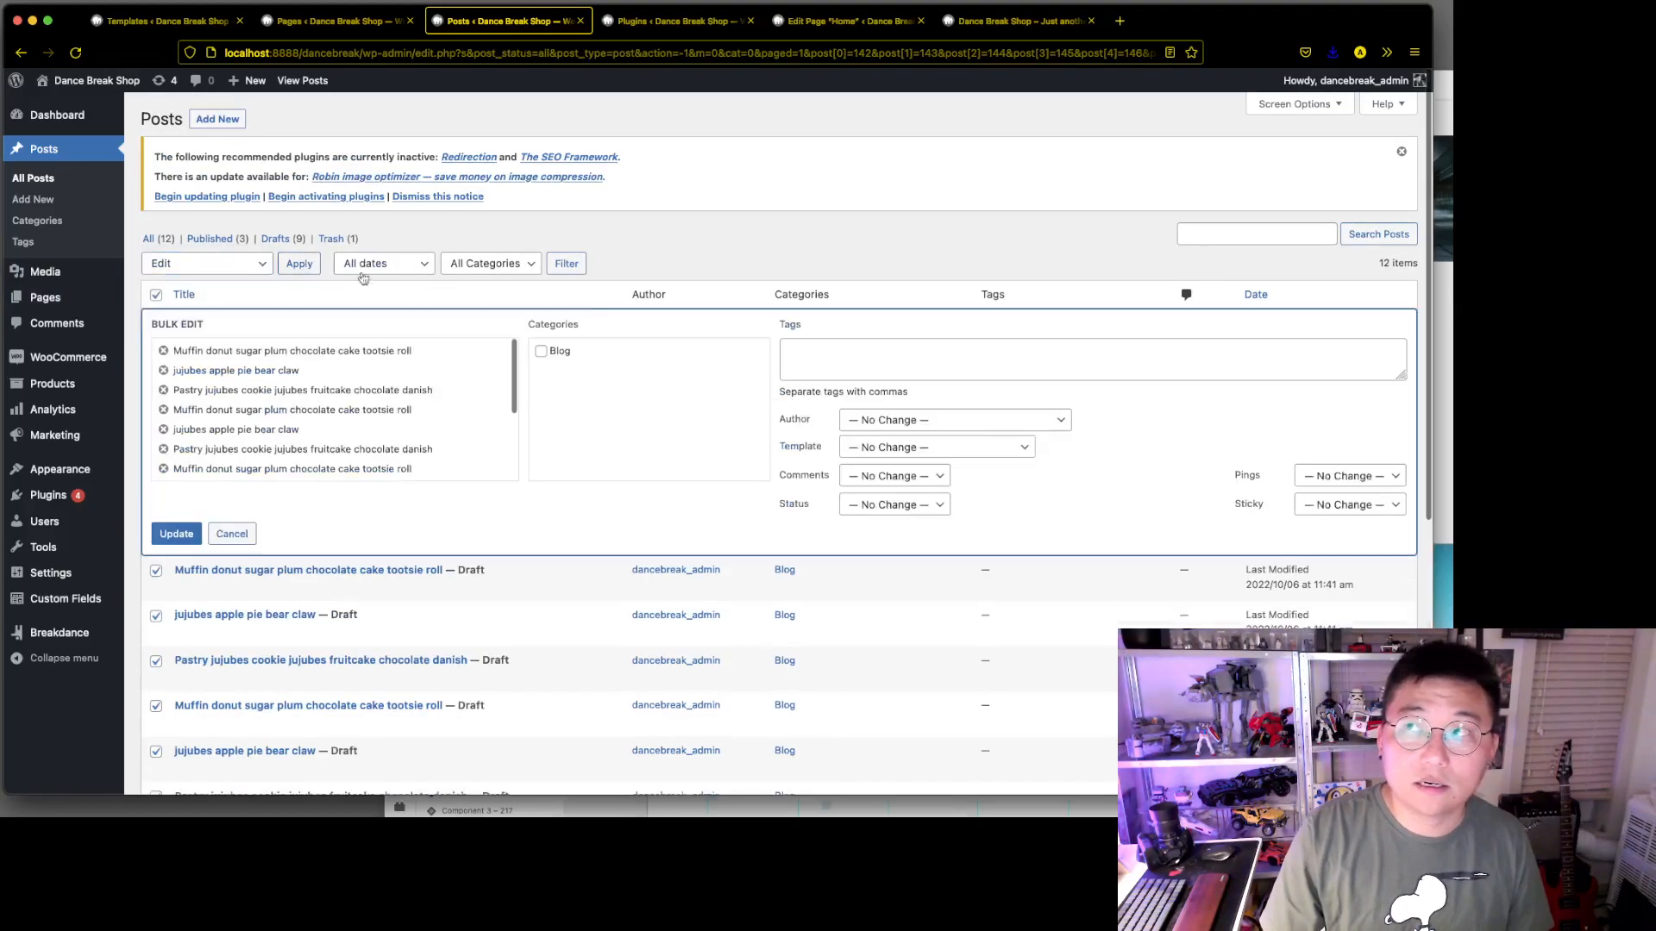
click(919, 509)
click(920, 521)
click(166, 536)
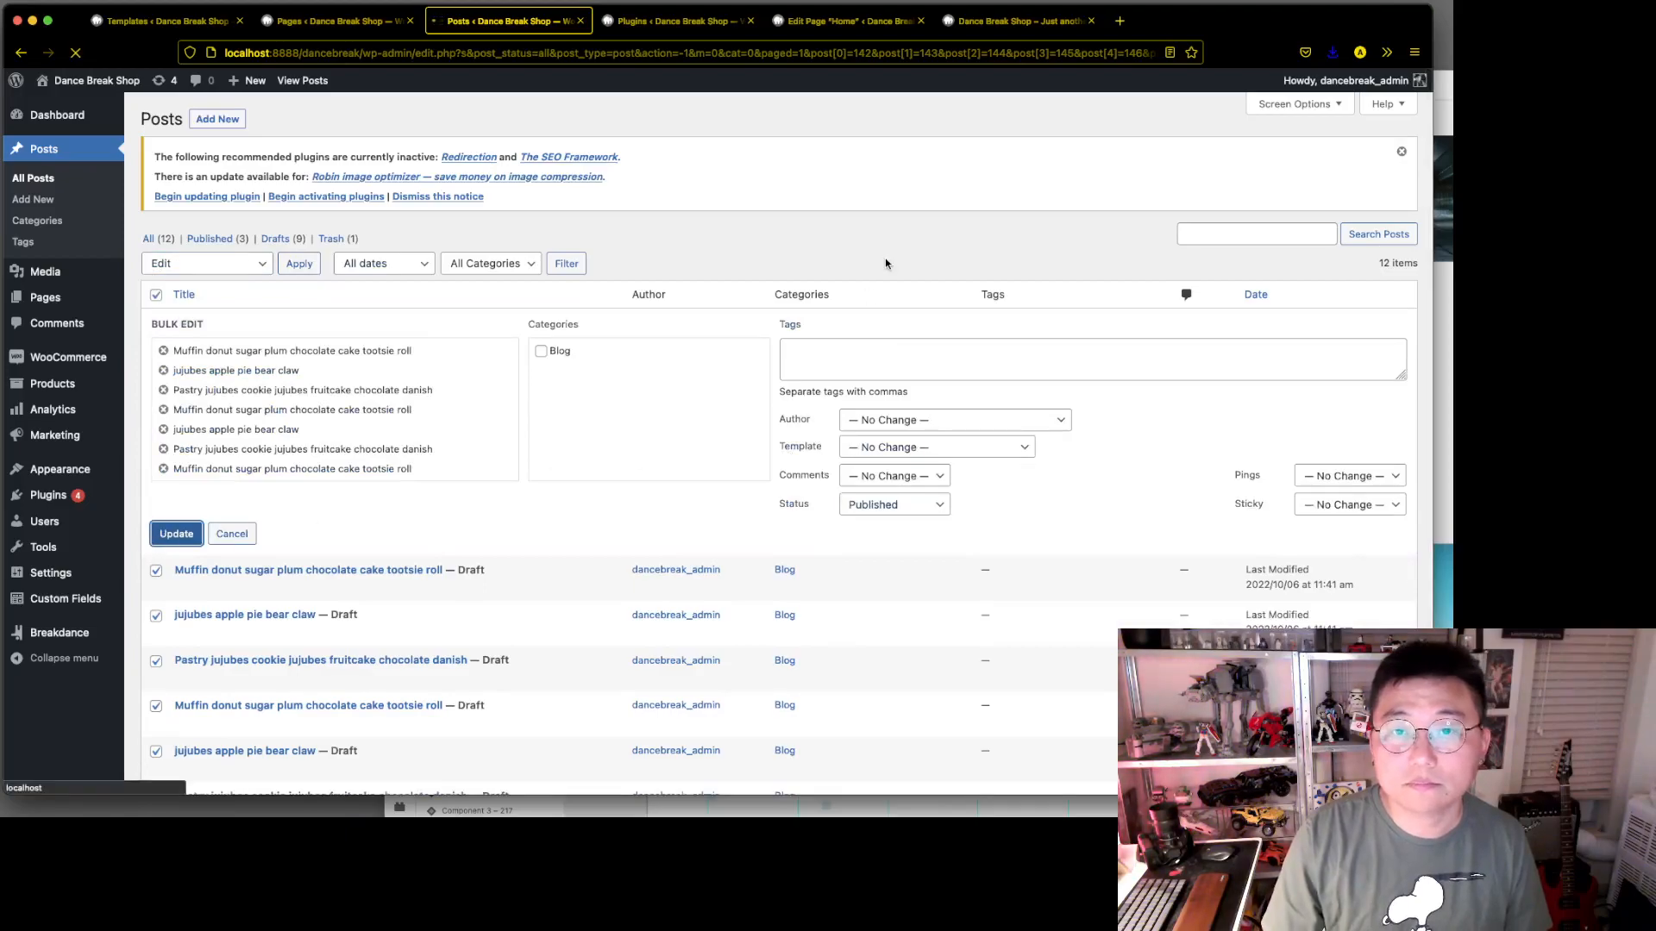
scroll(884, 254, down, 3)
scroll(883, 255, up, 3)
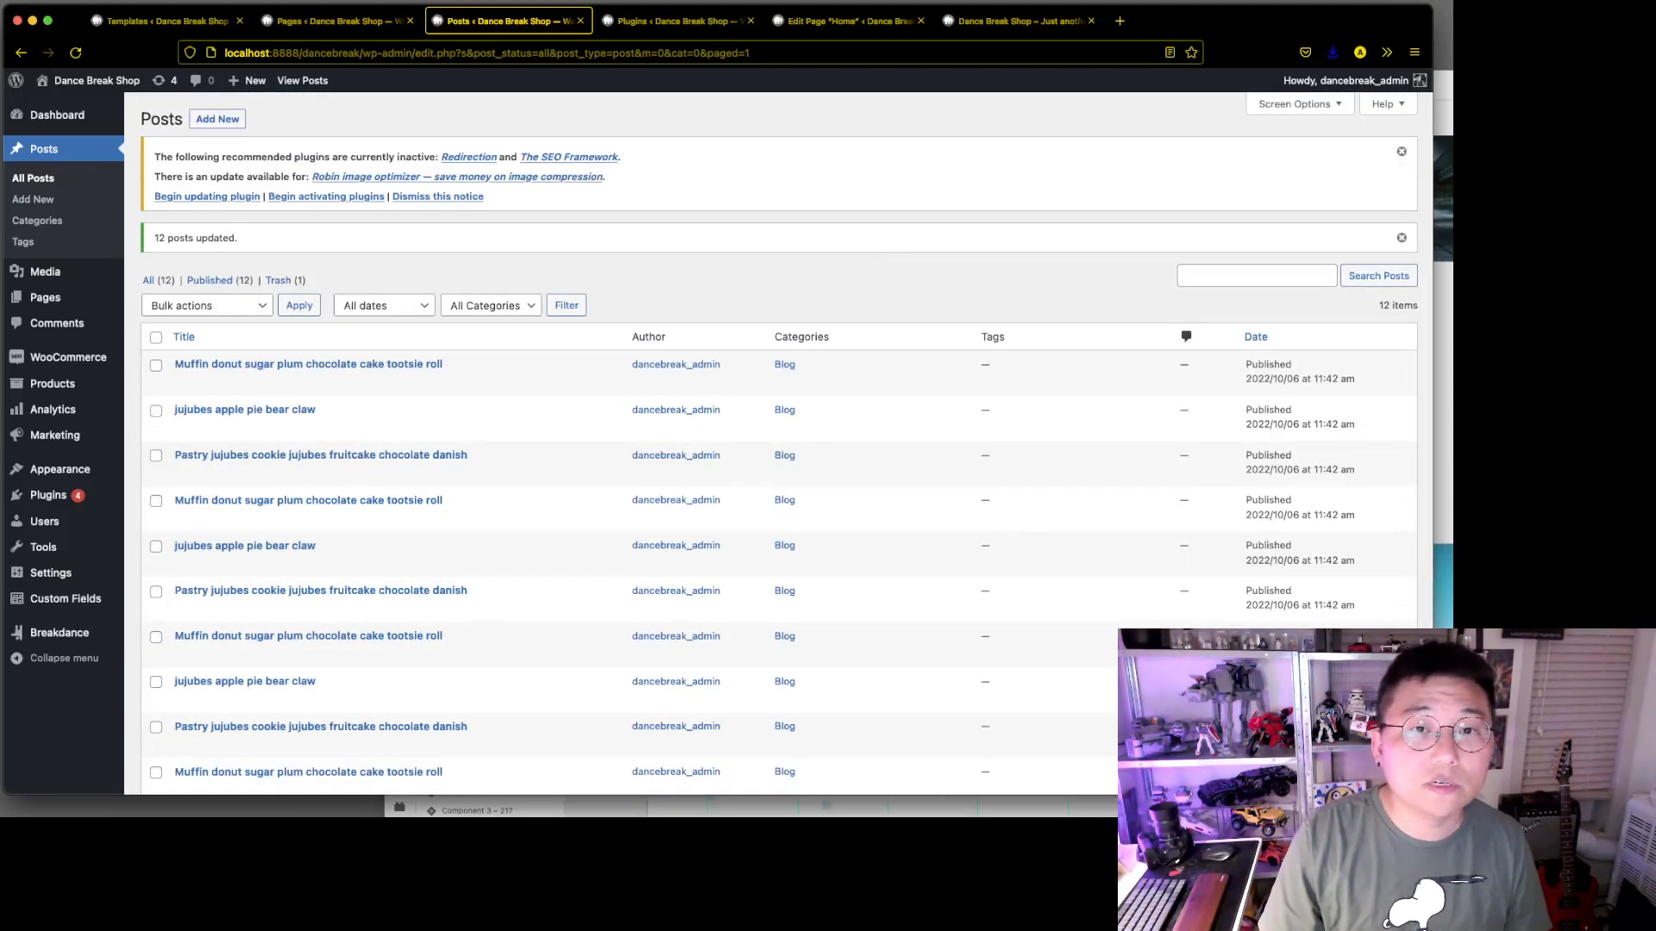
Go to the Breakdance templates list and close the browser tab with the posts
click(337, 20)
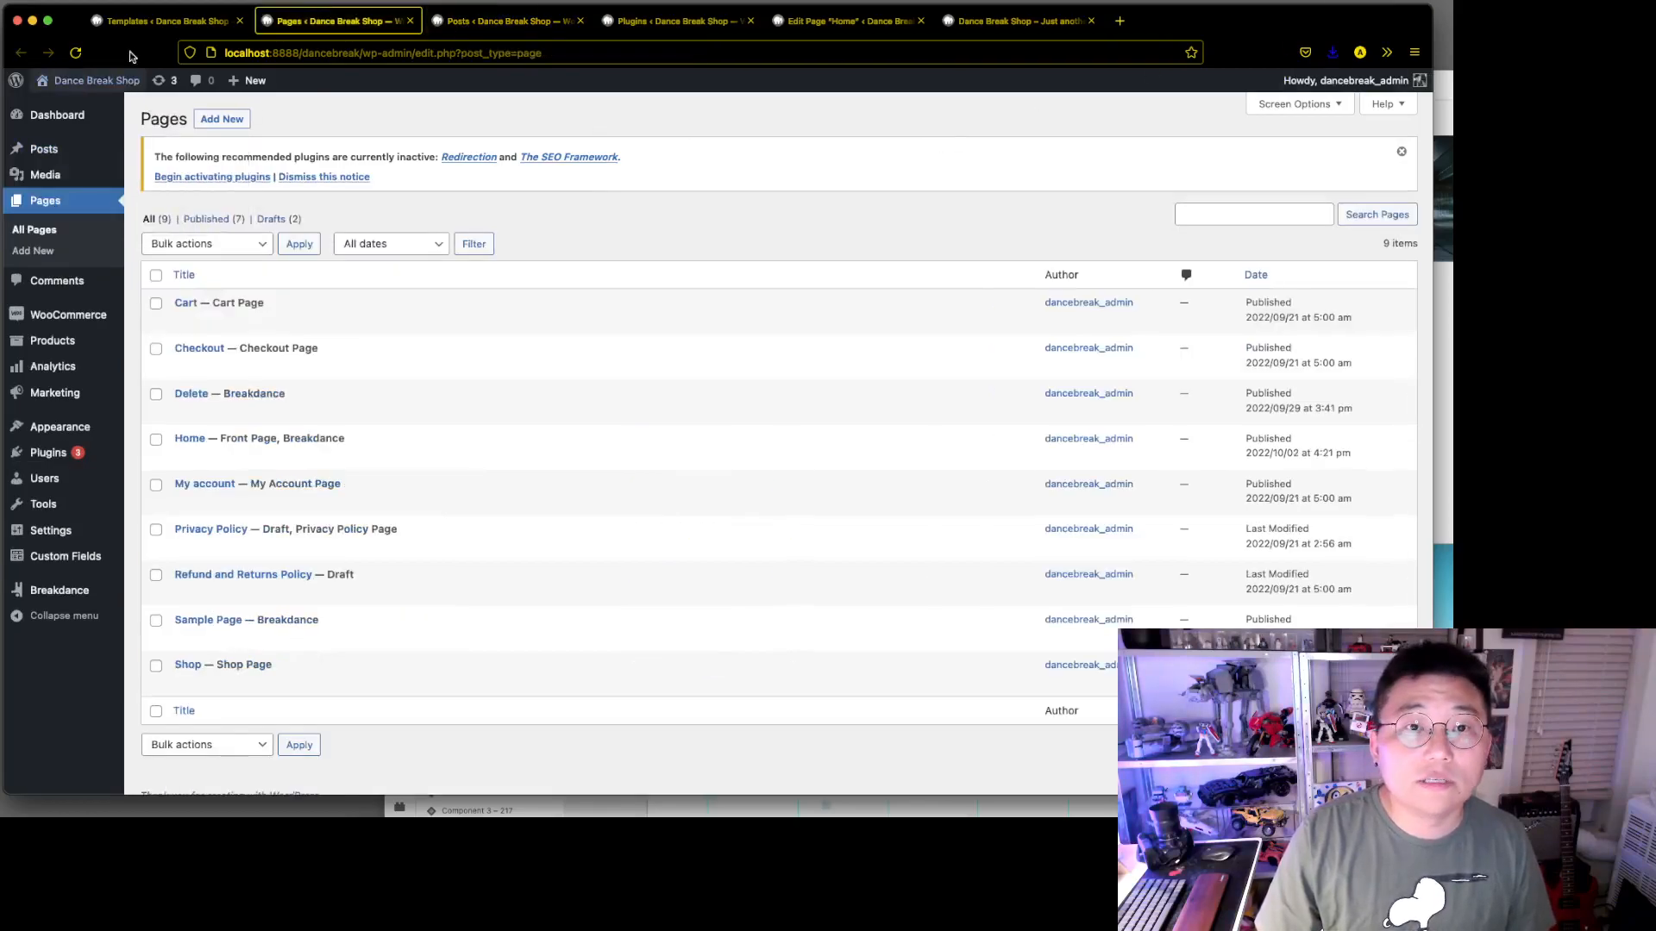
click(164, 21)
click(579, 21)
Switch to Adobe XD and examine the blog archive mockup, including the heading, intro text and grid of post cards
key(super+Tab)
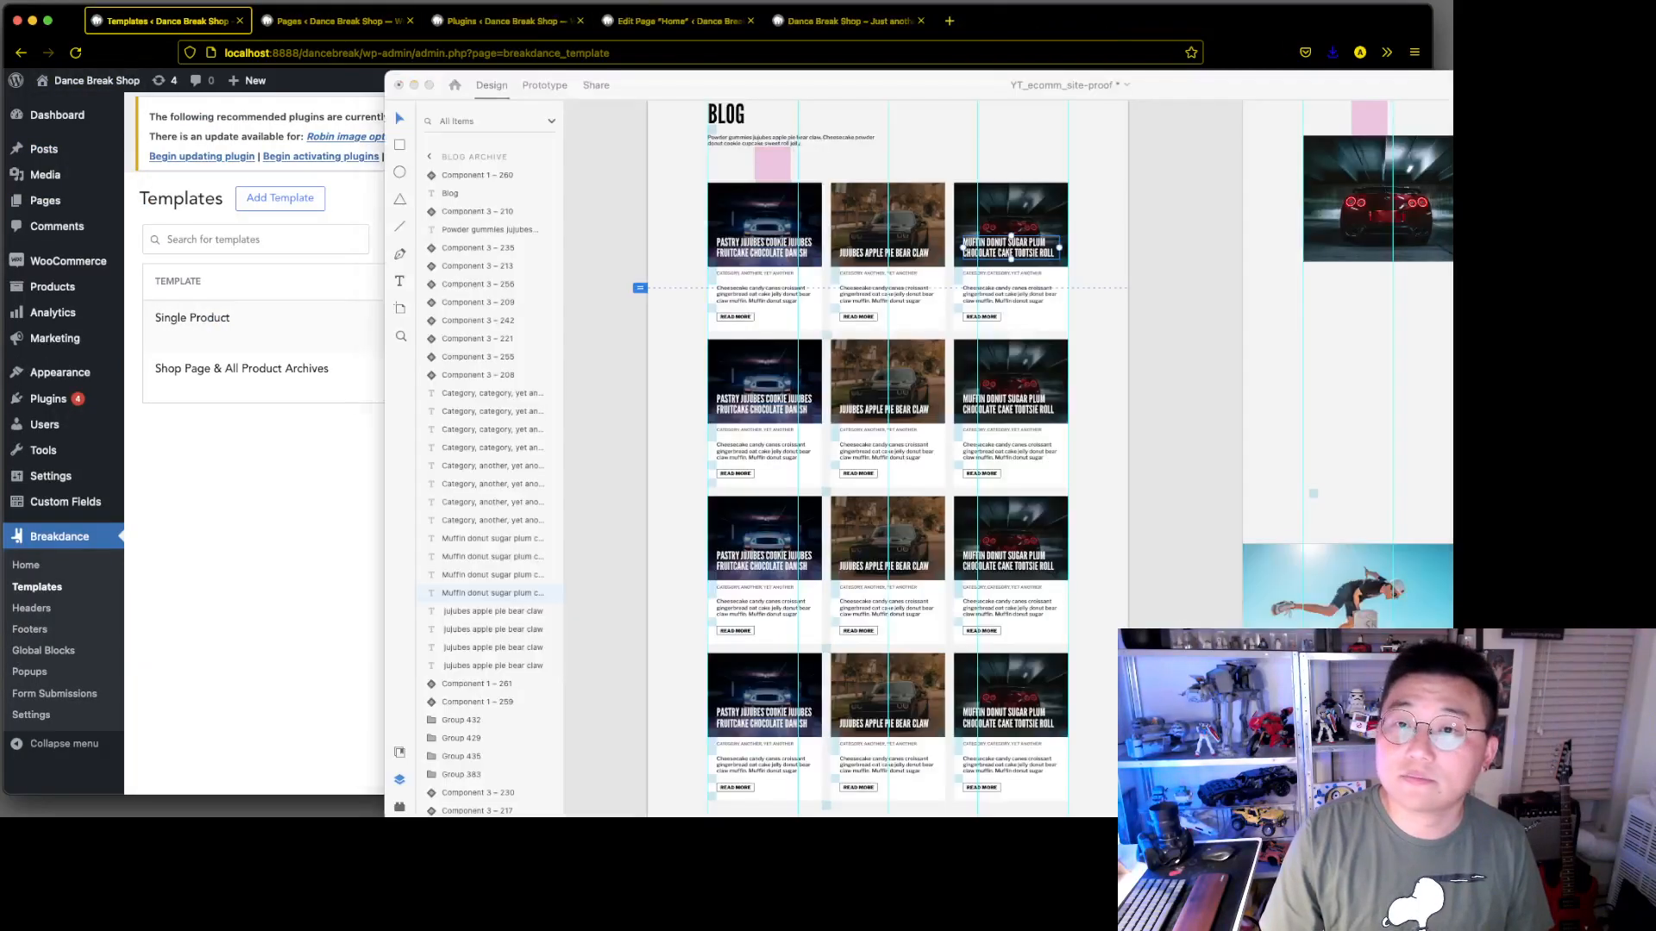
scroll(845, 316, up, 4)
scroll(845, 315, up, 5)
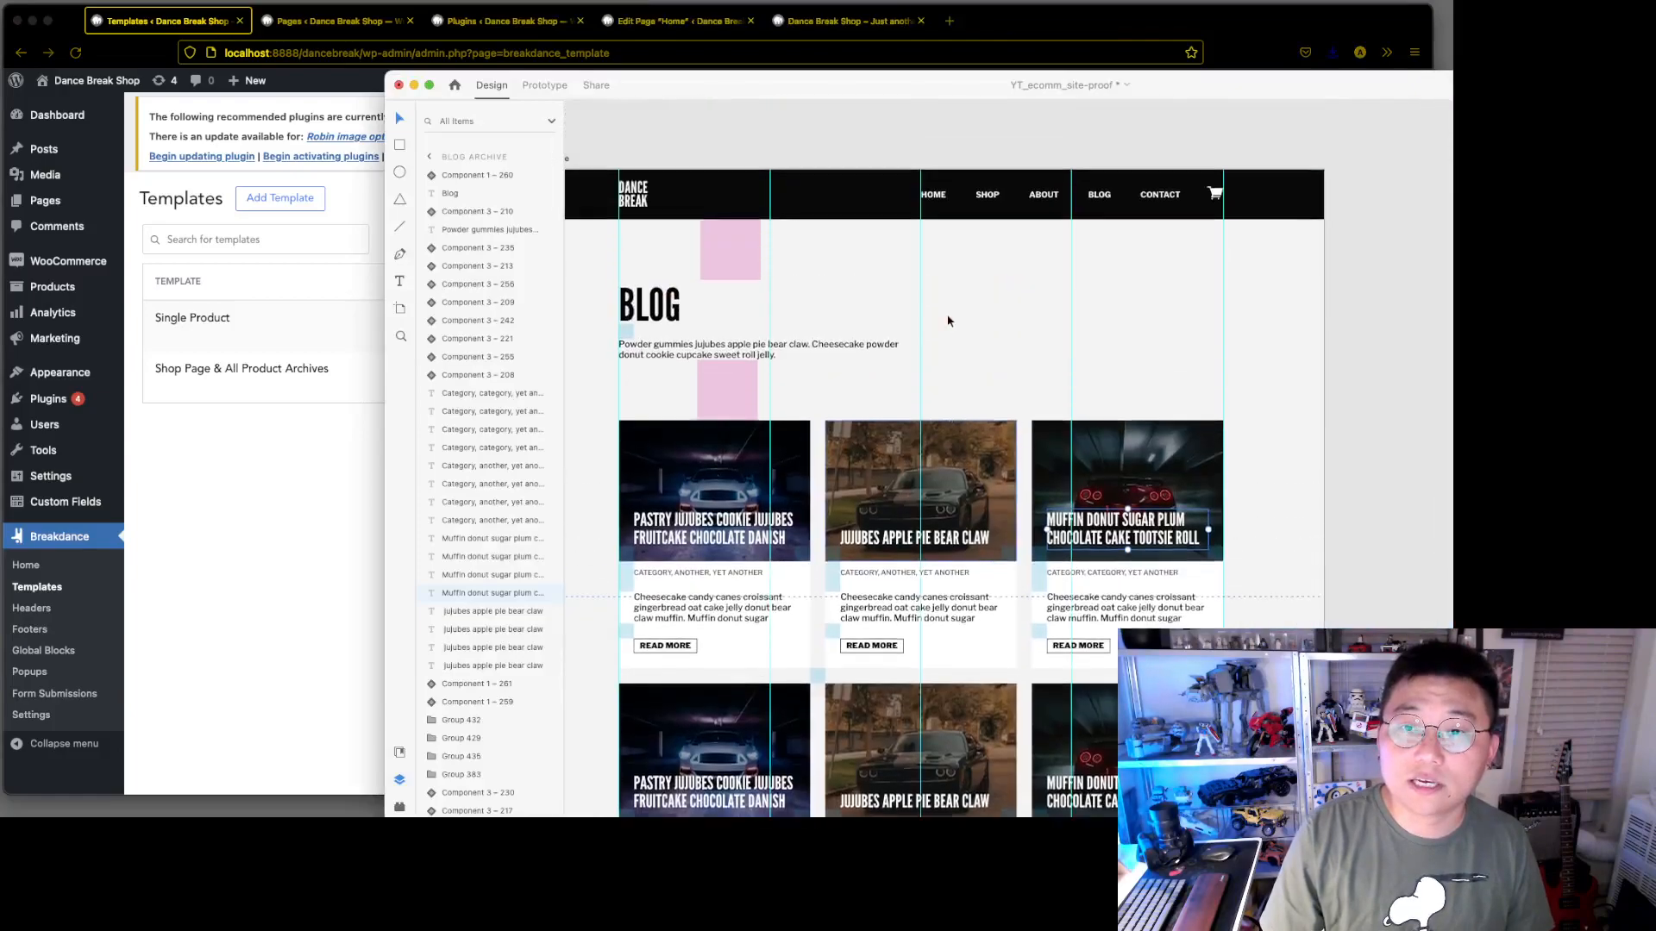
scroll(799, 371, left, 4)
scroll(799, 373, right, 4)
scroll(672, 306, left, 1)
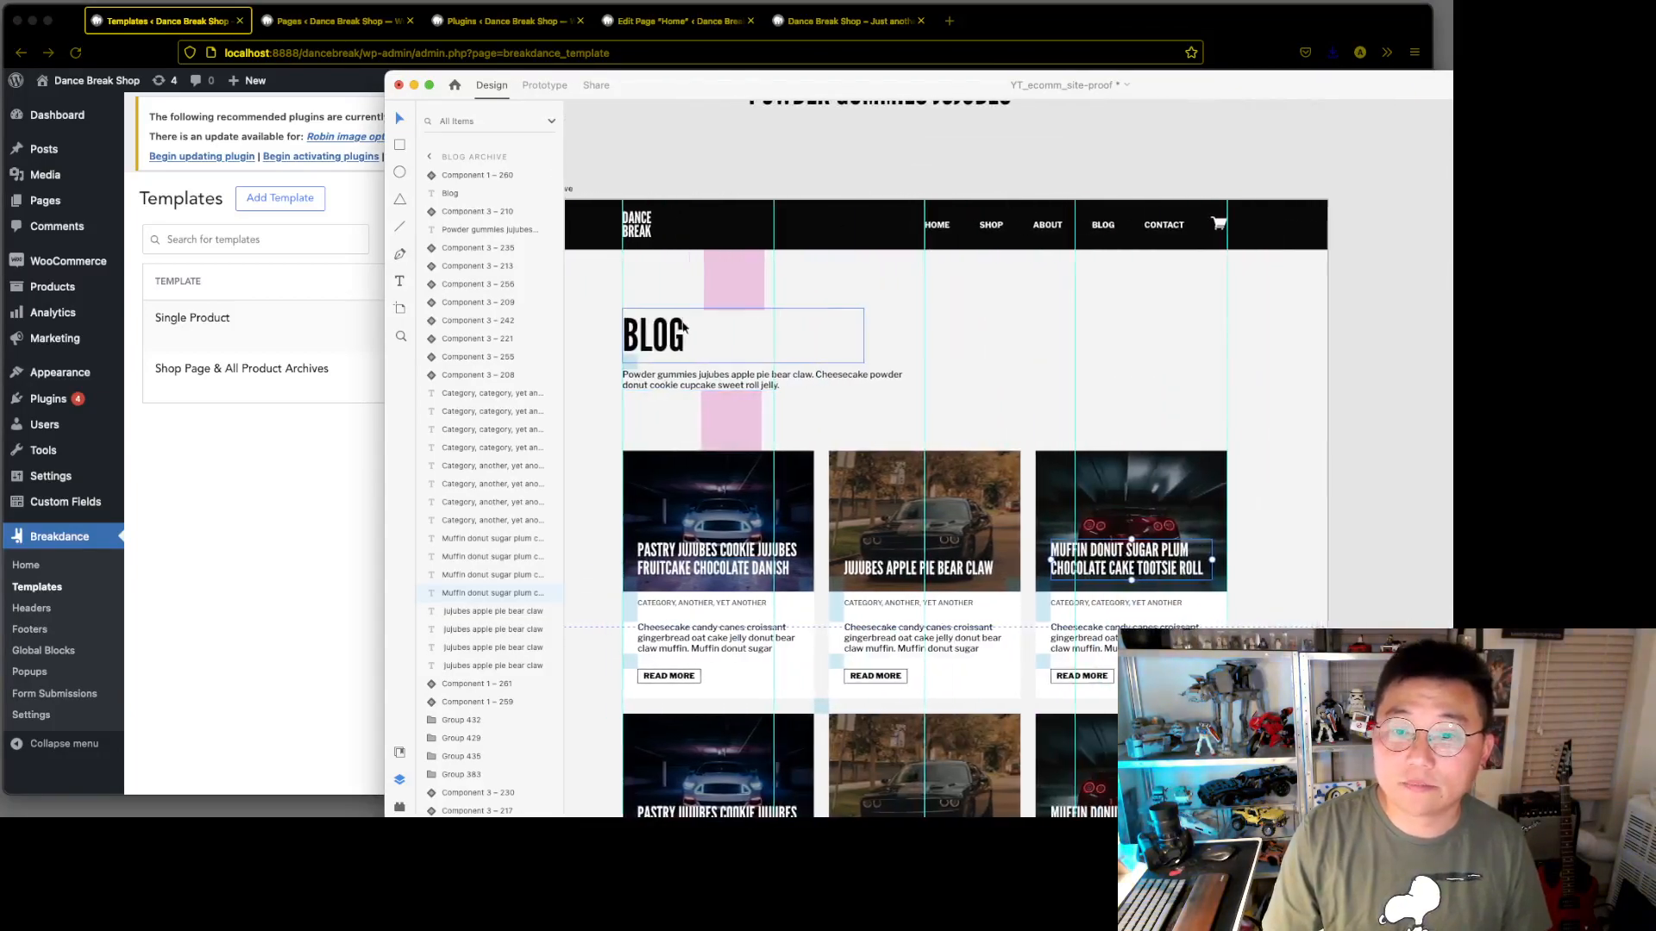
scroll(741, 336, down, 3)
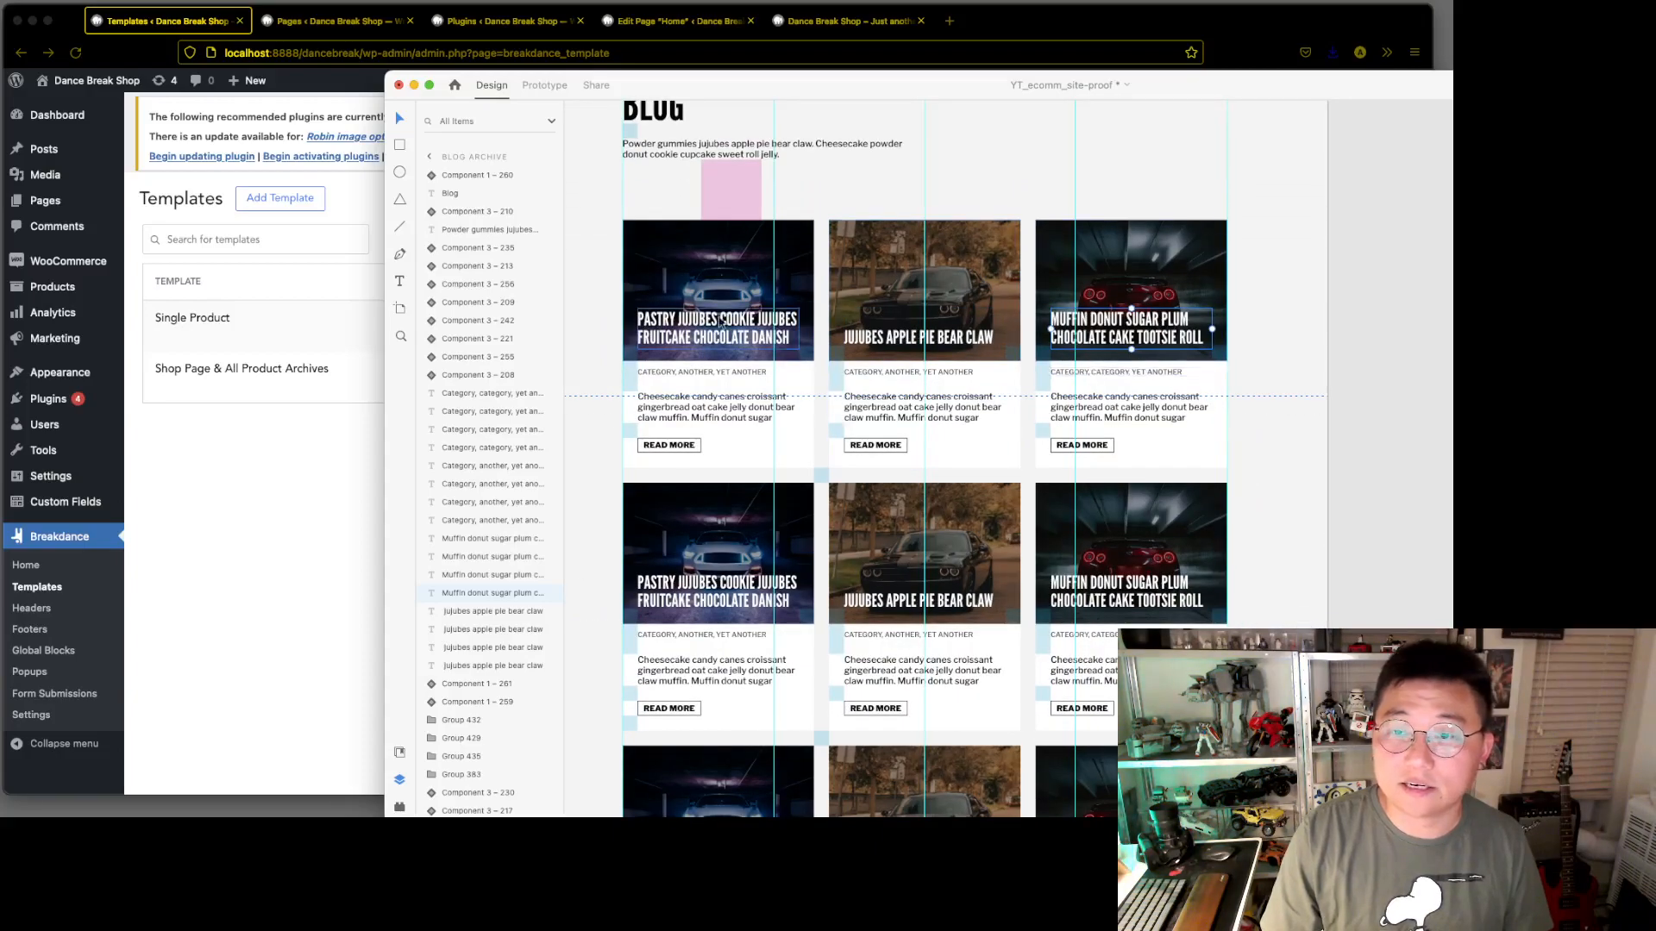
scroll(798, 321, left, 2)
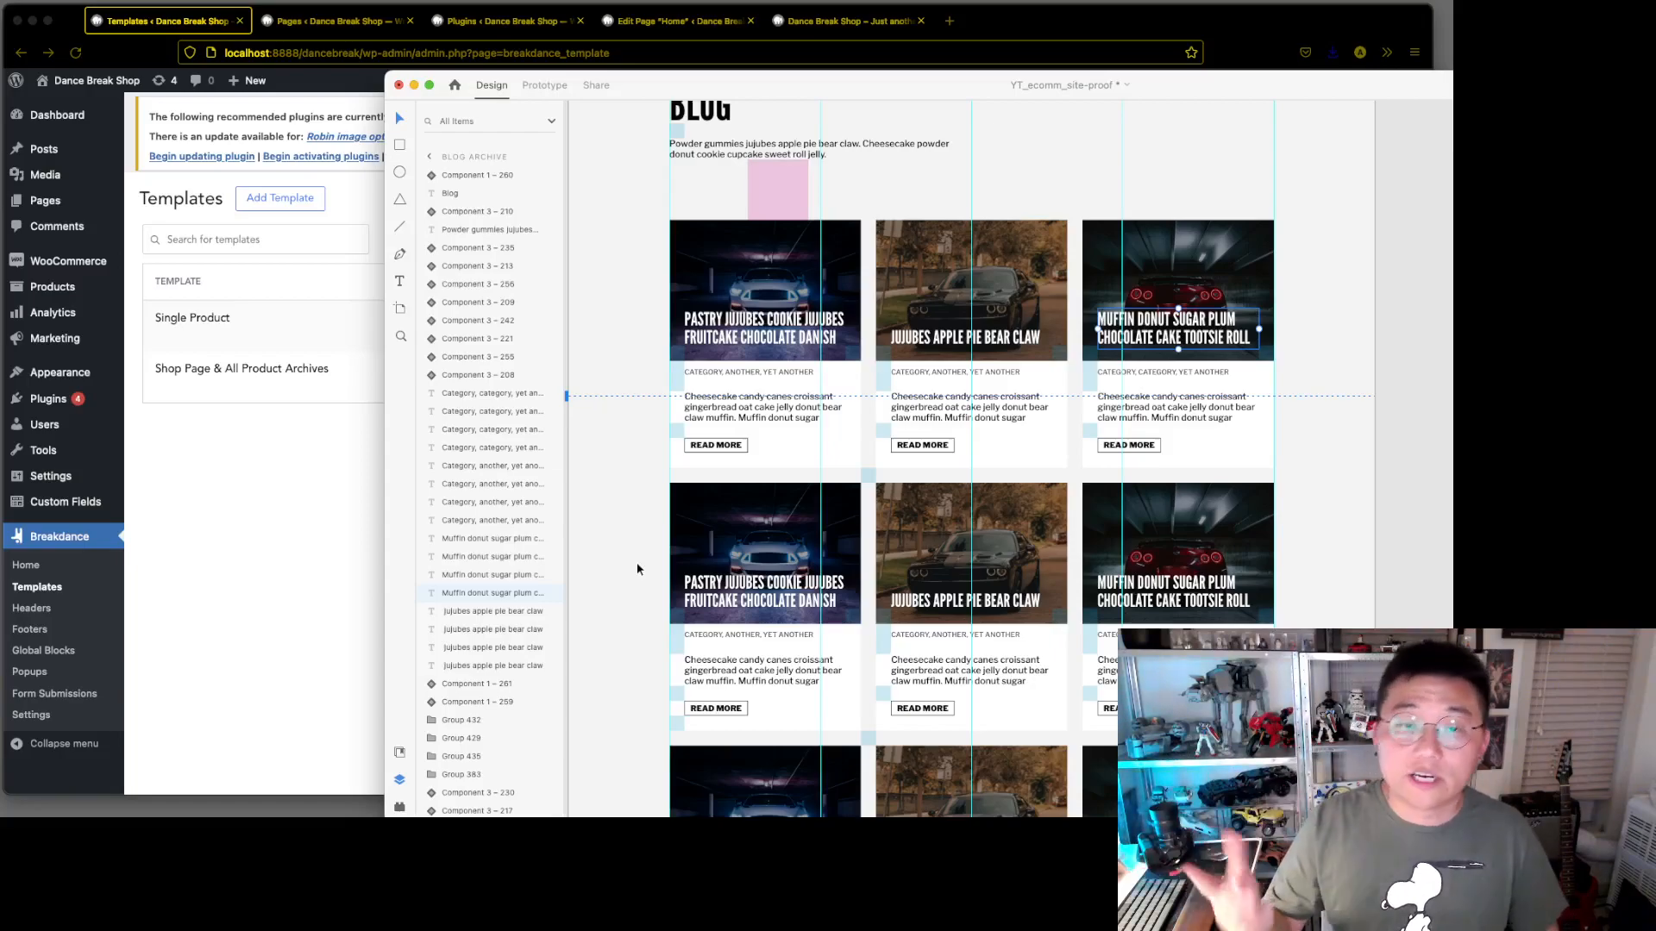
scroll(1325, 363, up, 1)
scroll(1326, 363, up, 1)
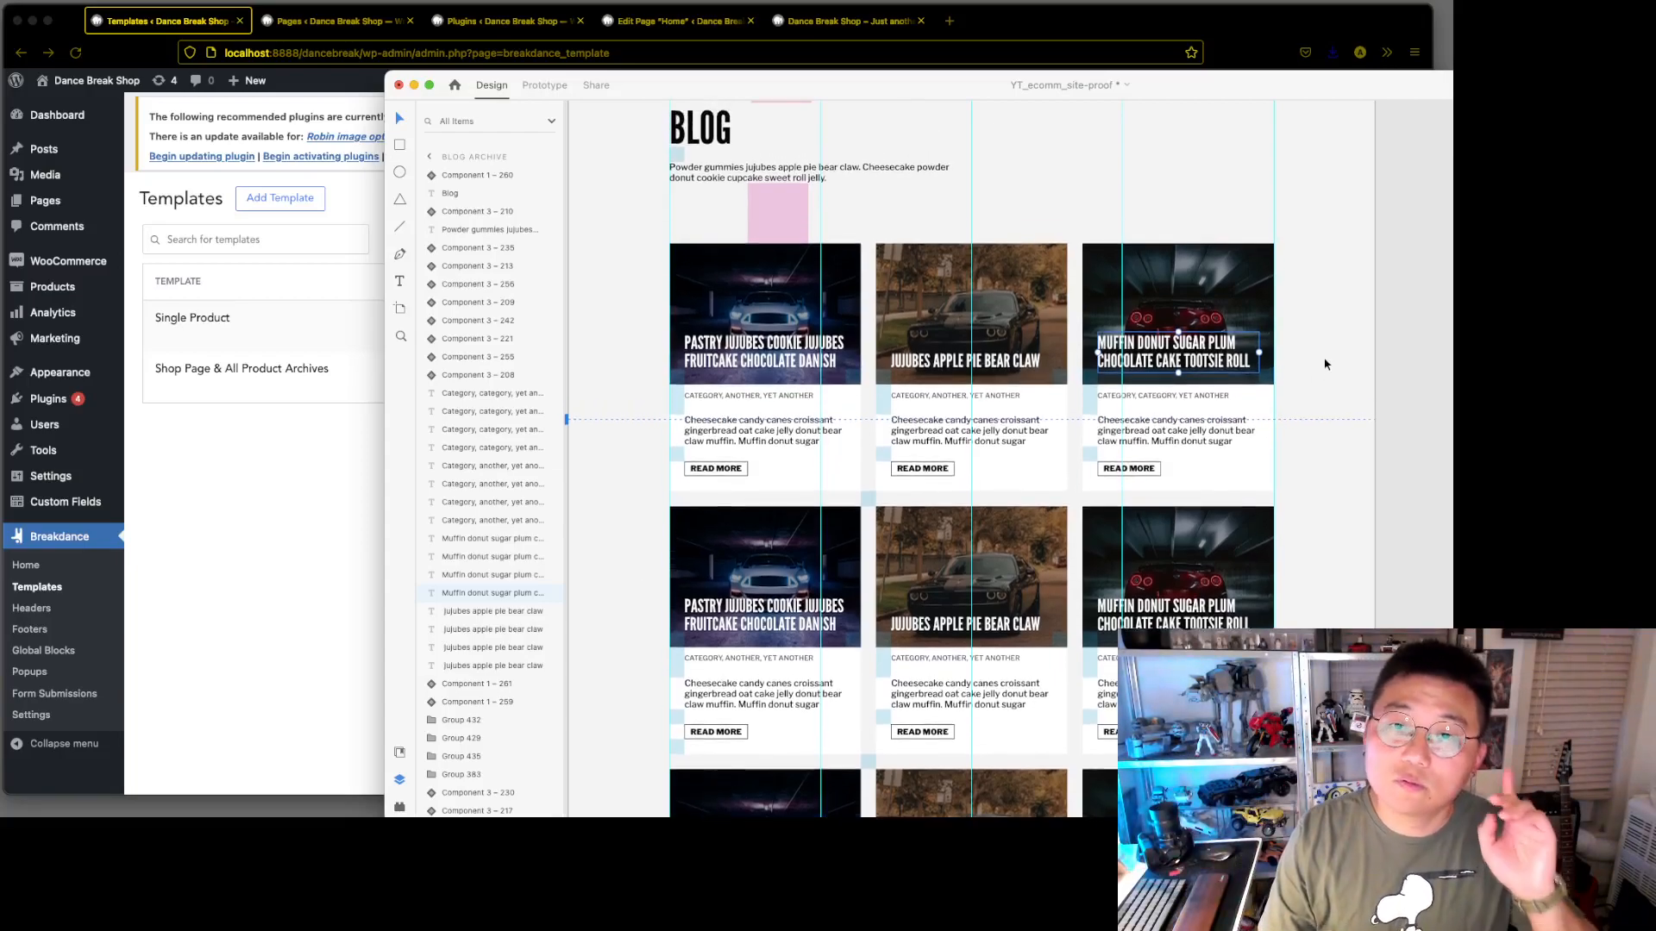
scroll(1347, 345, up, 2)
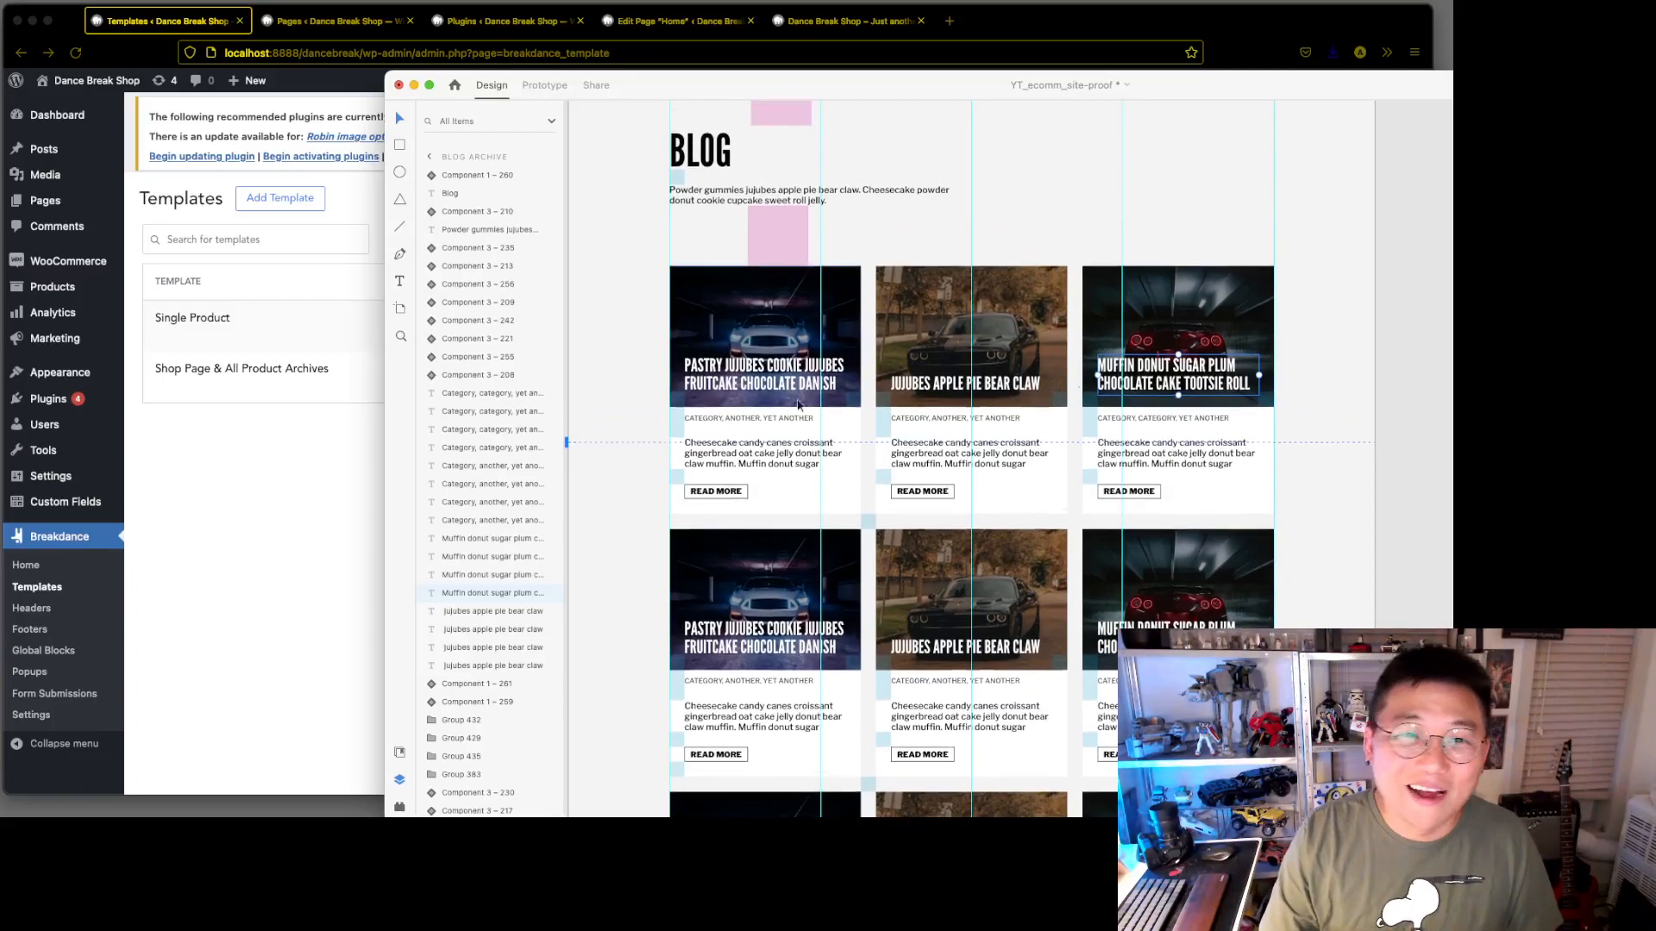
List the template types available in the browser and view the single blog post mockup in Adobe XD
click(291, 547)
click(263, 200)
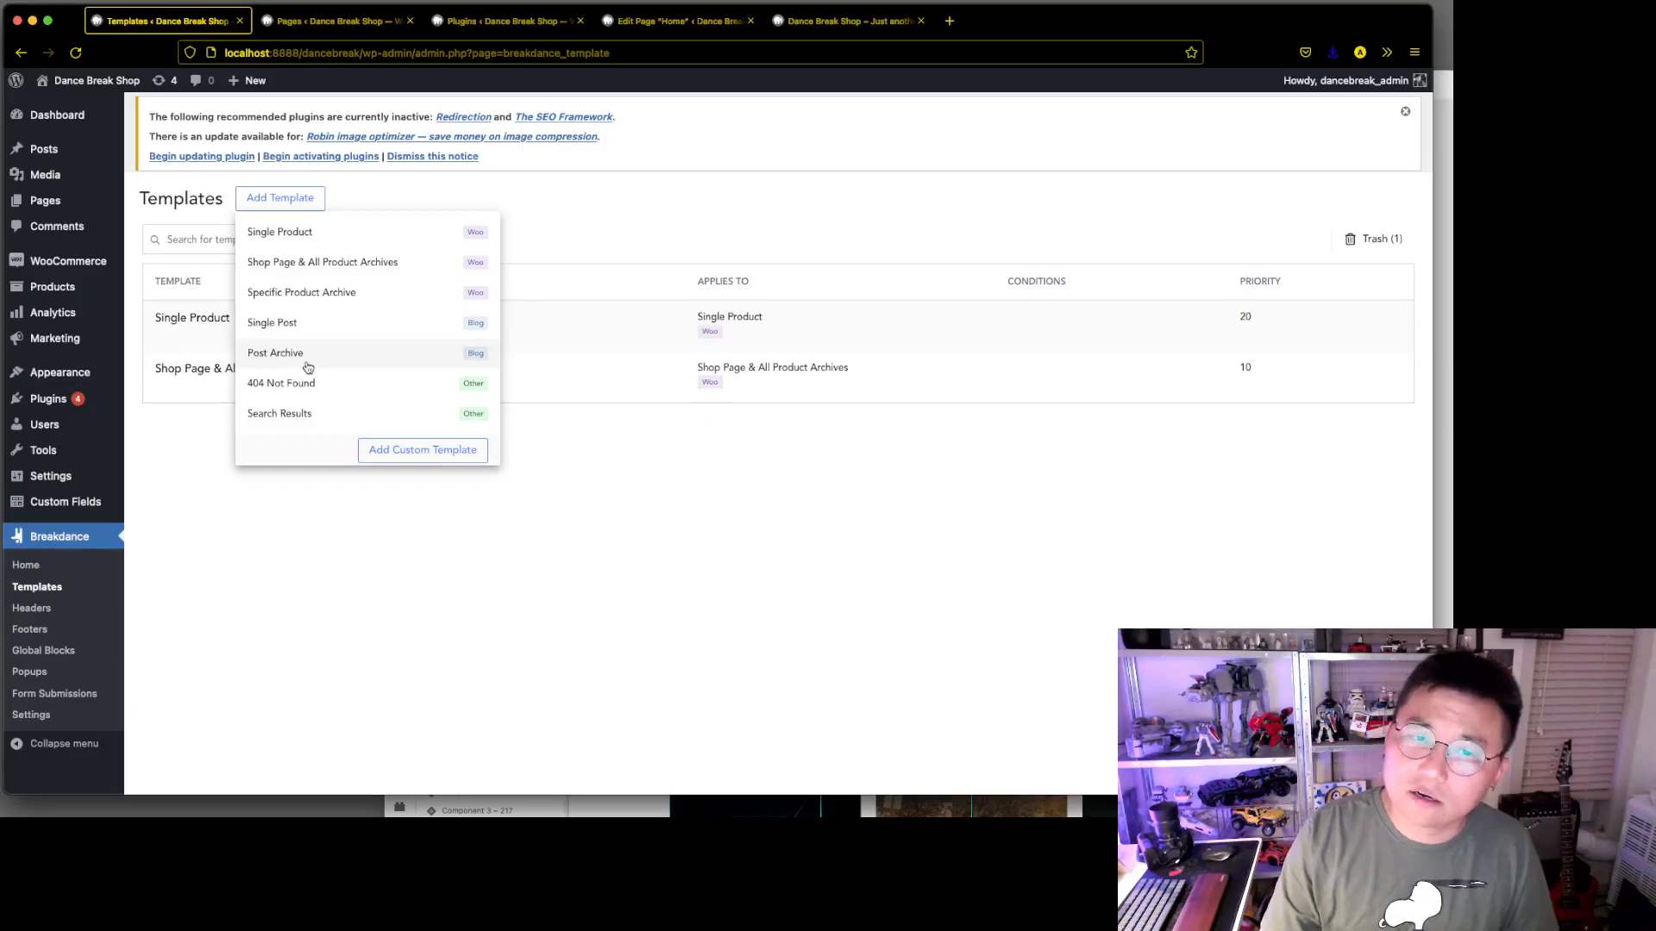
click(1443, 428)
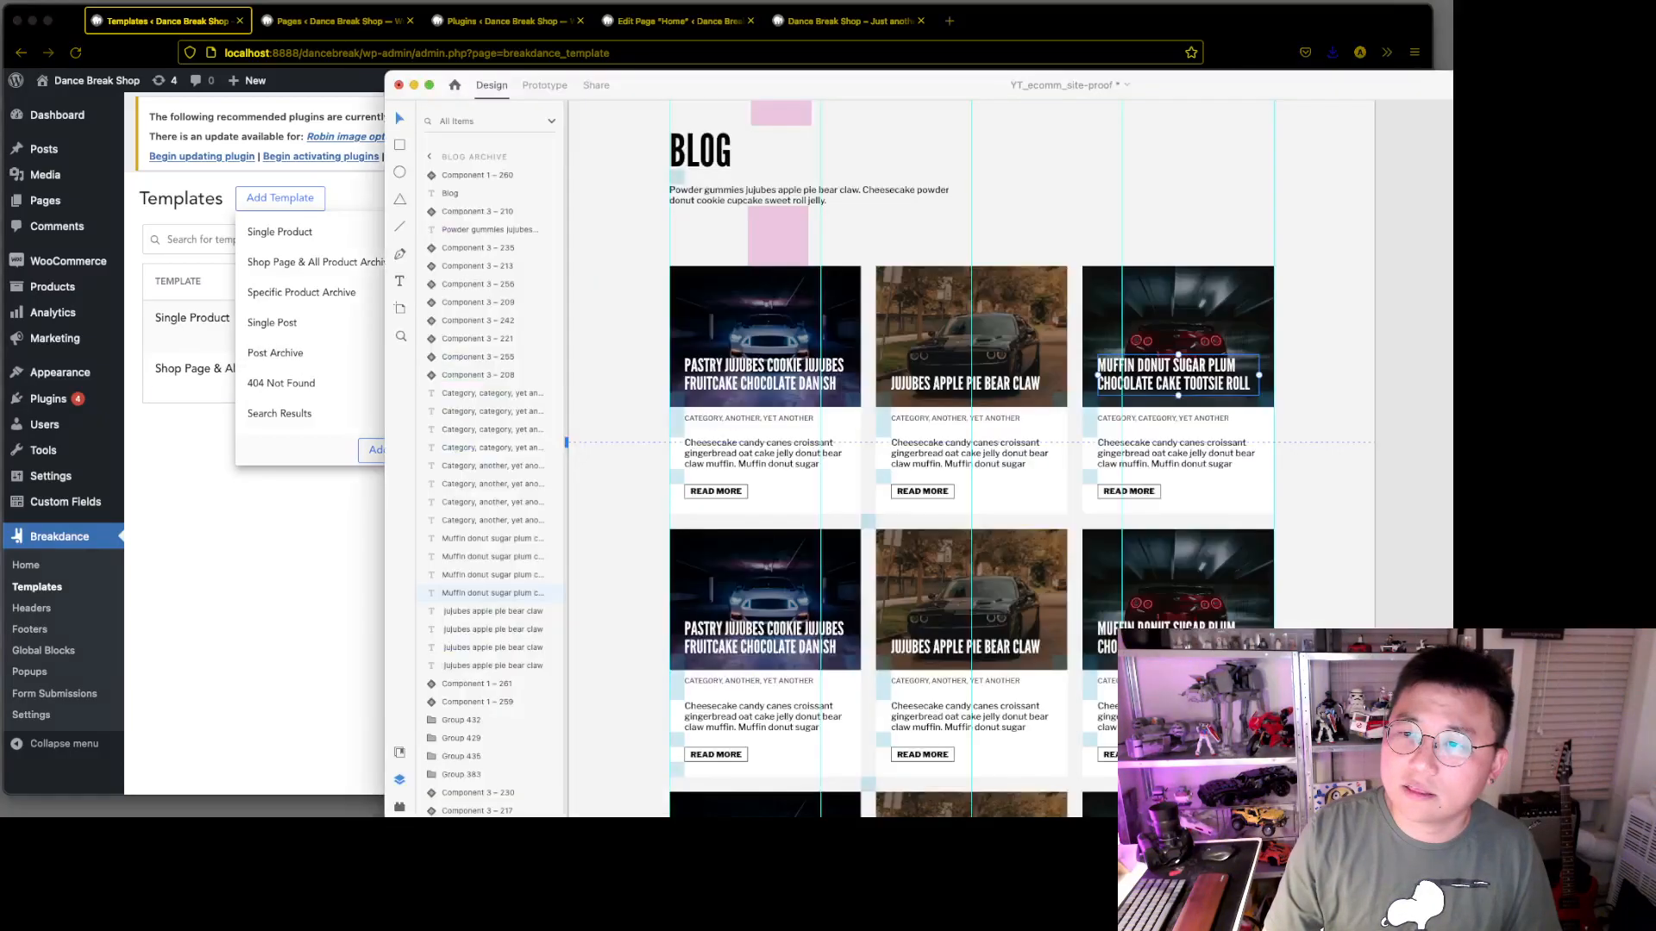
scroll(1146, 444, right, 10)
scroll(1152, 444, up, 4)
scroll(1156, 444, down, 7)
scroll(1377, 485, up, 2)
scroll(1377, 485, up, 1)
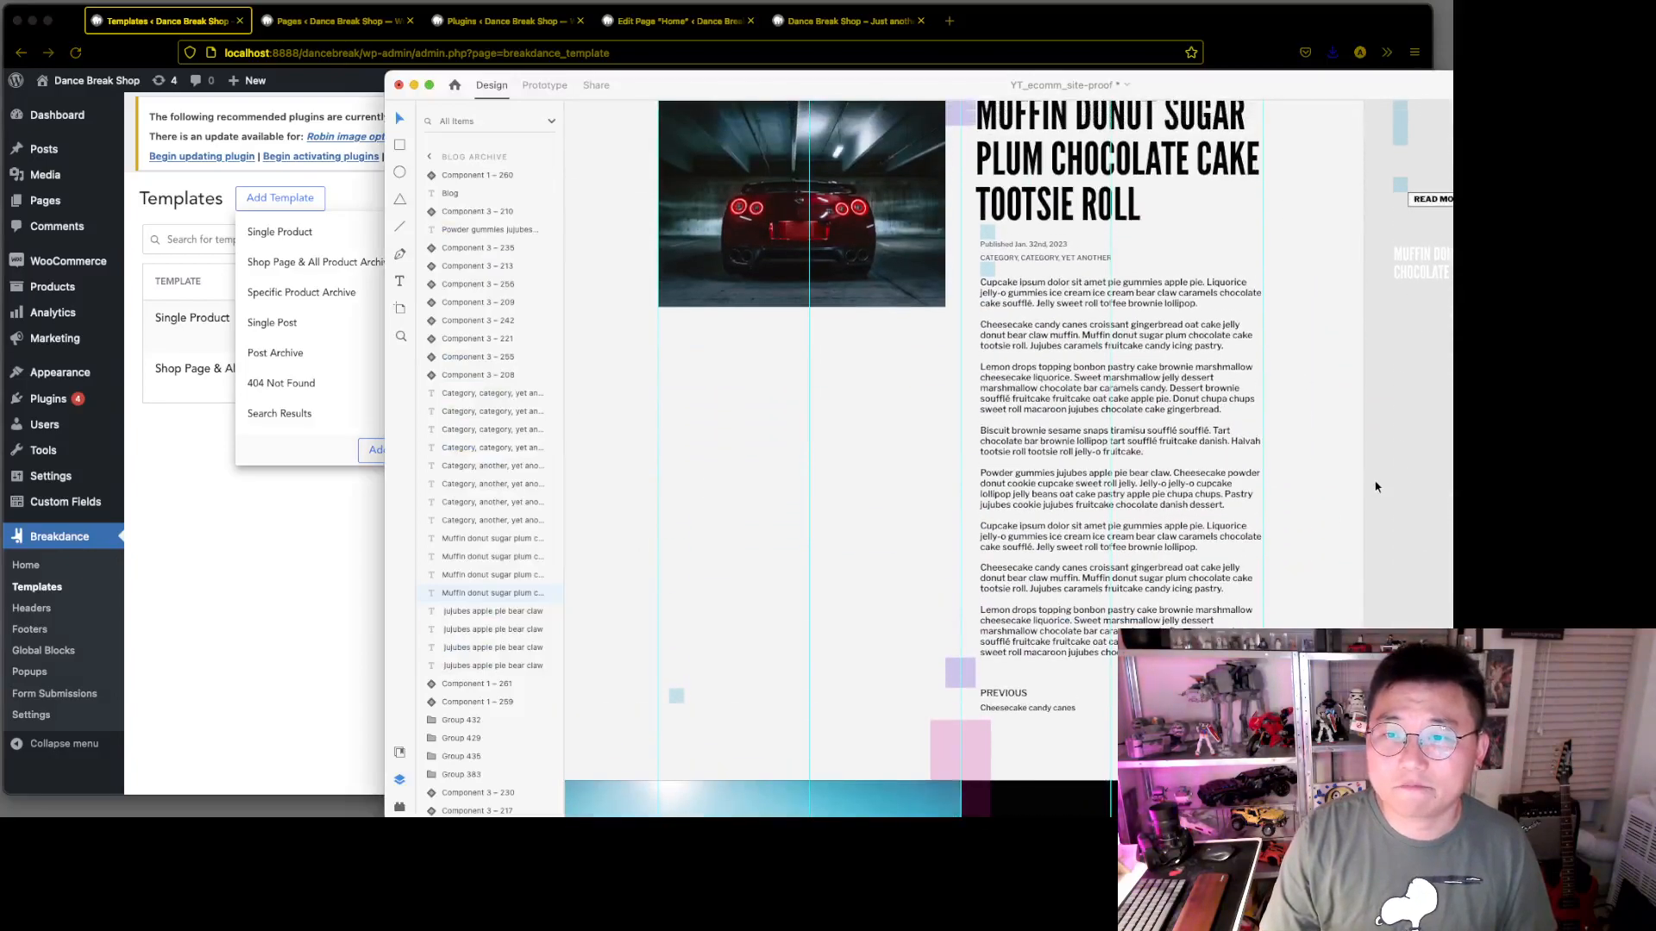
Create a Single Post template in the browser and open it in the Breakdance builder with the addable elements listed
click(264, 538)
click(321, 323)
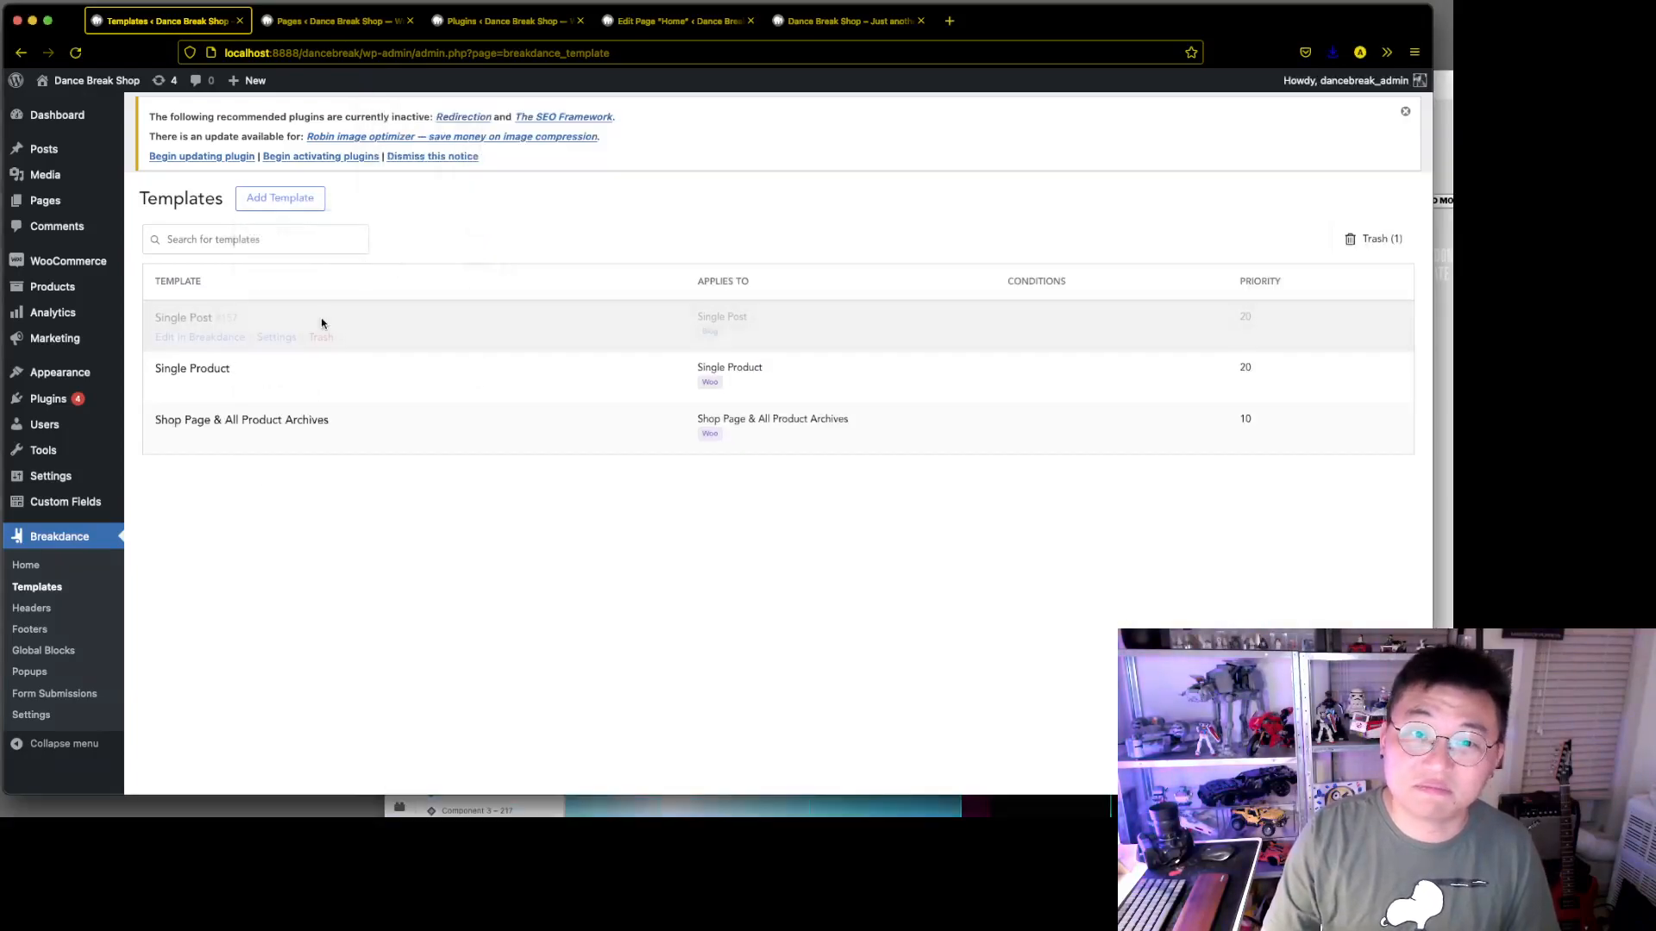
click(233, 338)
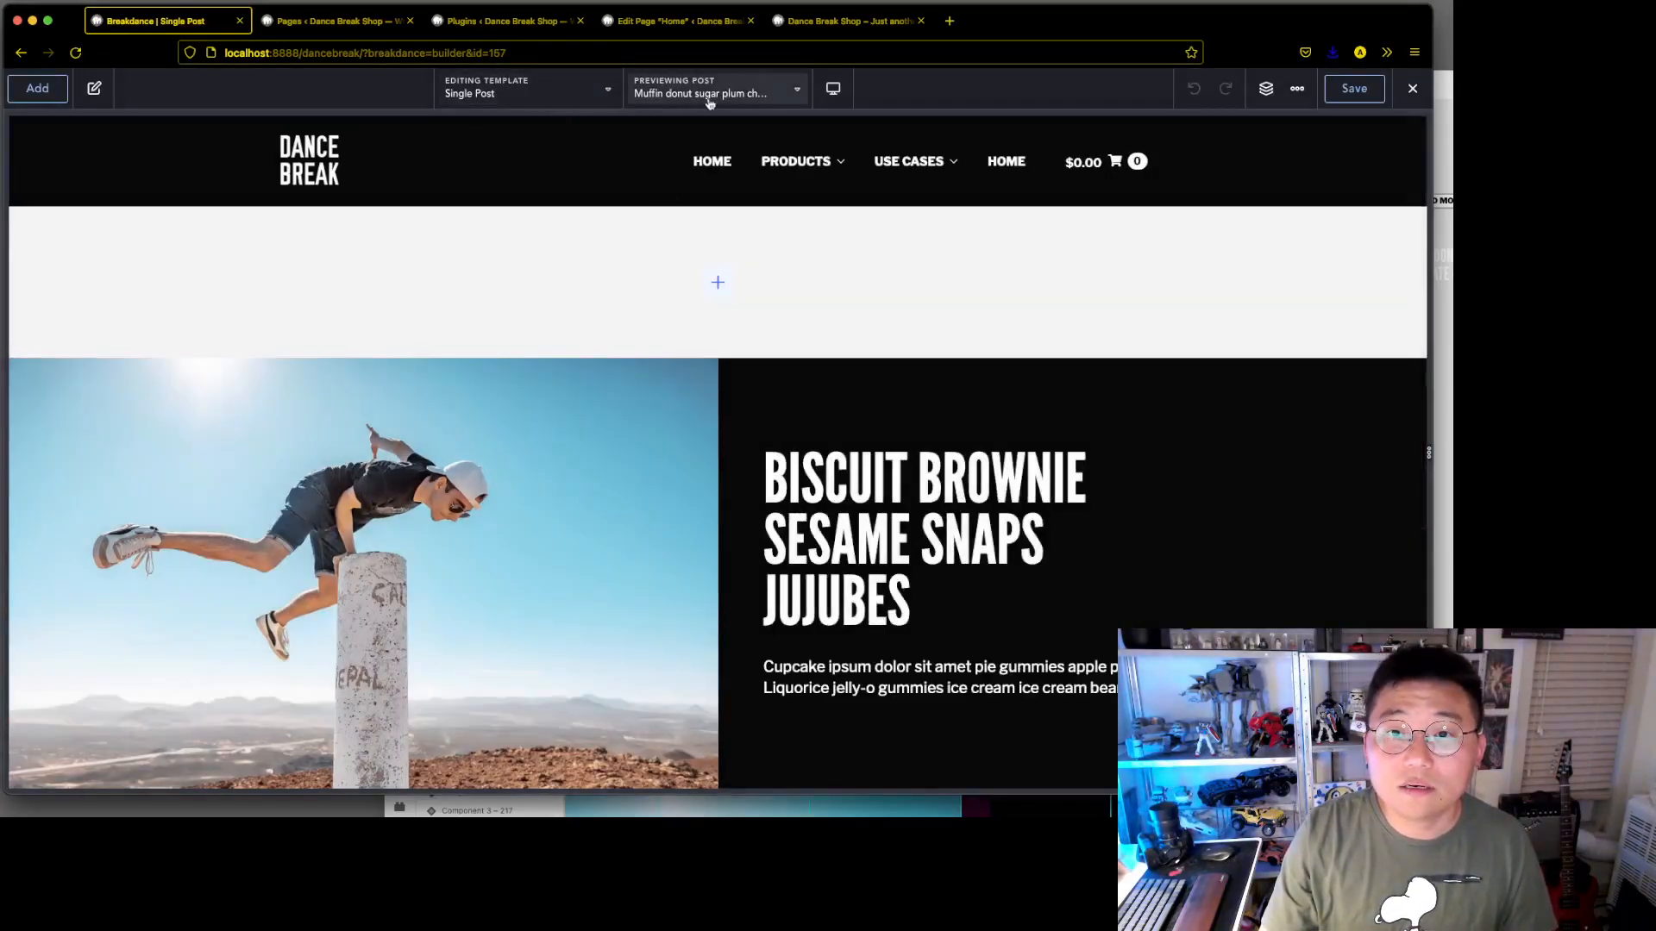
click(43, 89)
Switch to Adobe XD and examine the single blog post mockup's image, title, date, categories, body text and previous/next links
click(1444, 345)
scroll(1319, 353, up, 3)
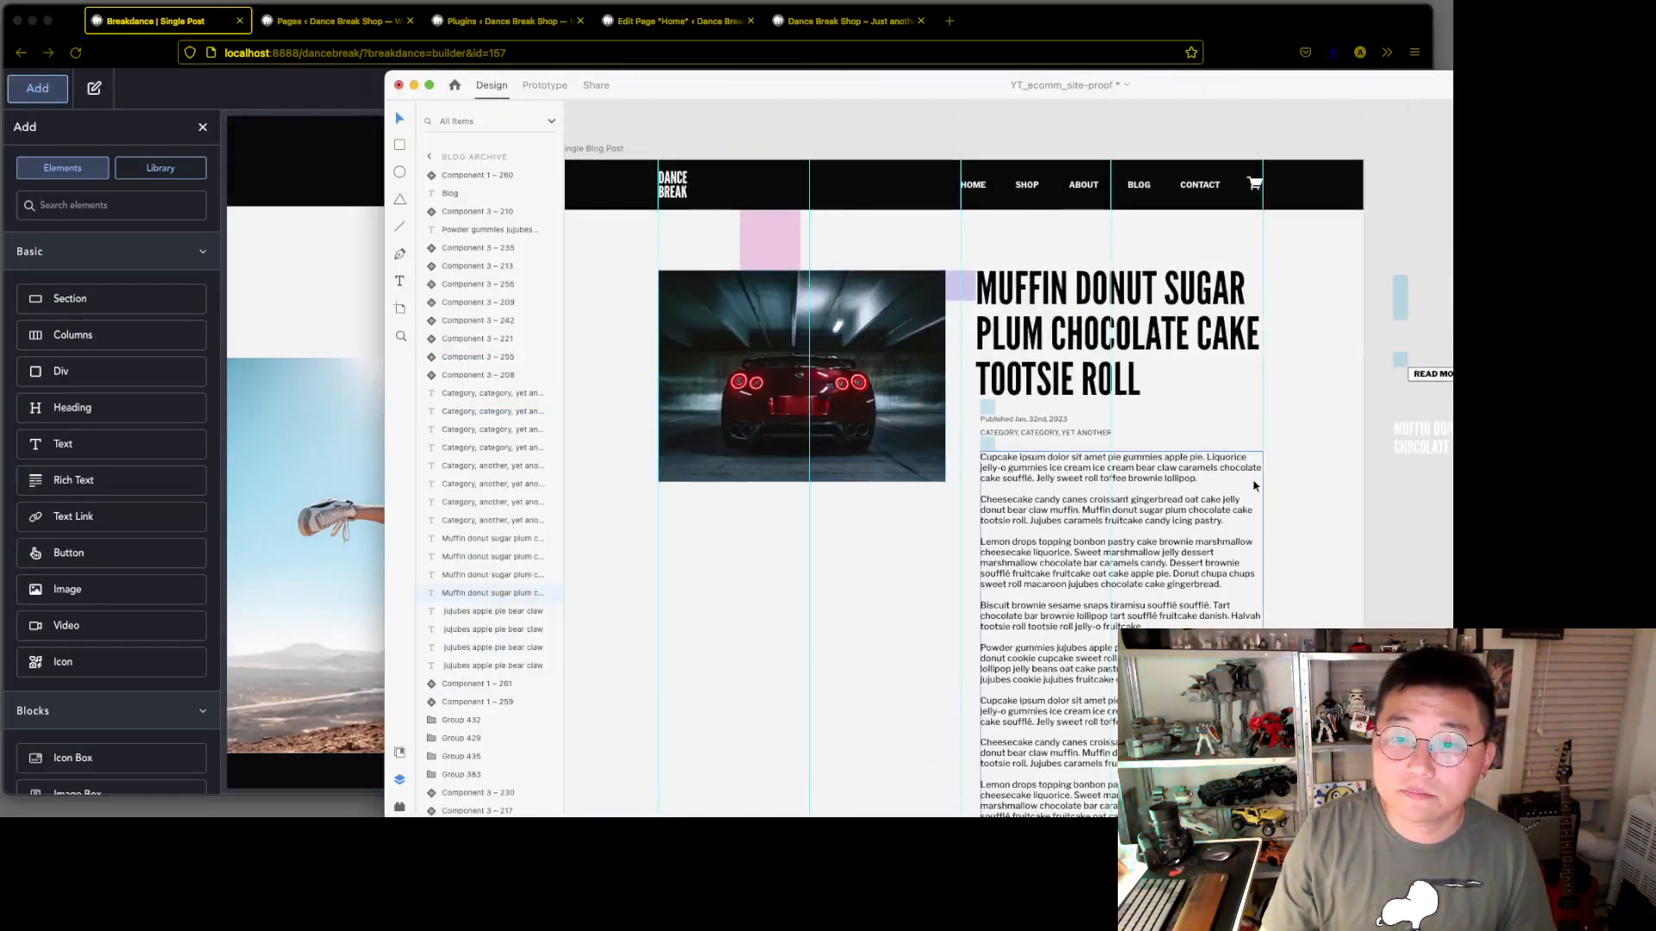
scroll(1254, 485, right, 2)
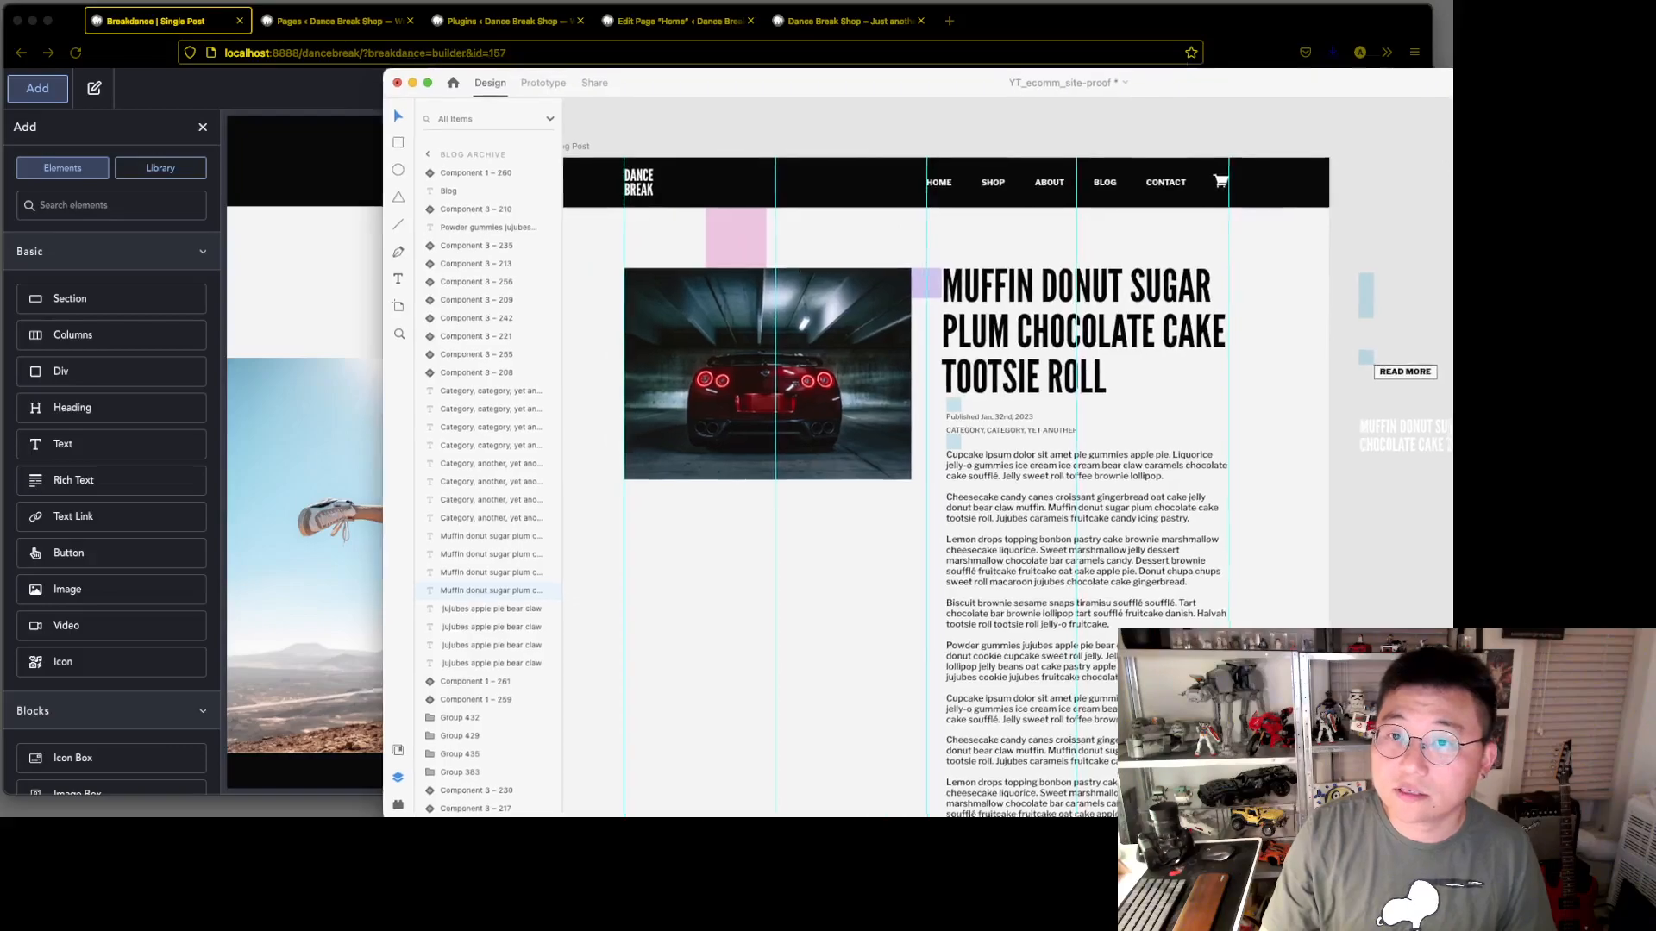
drag(1485, 87, 1409, 68)
scroll(1026, 370, left, 2)
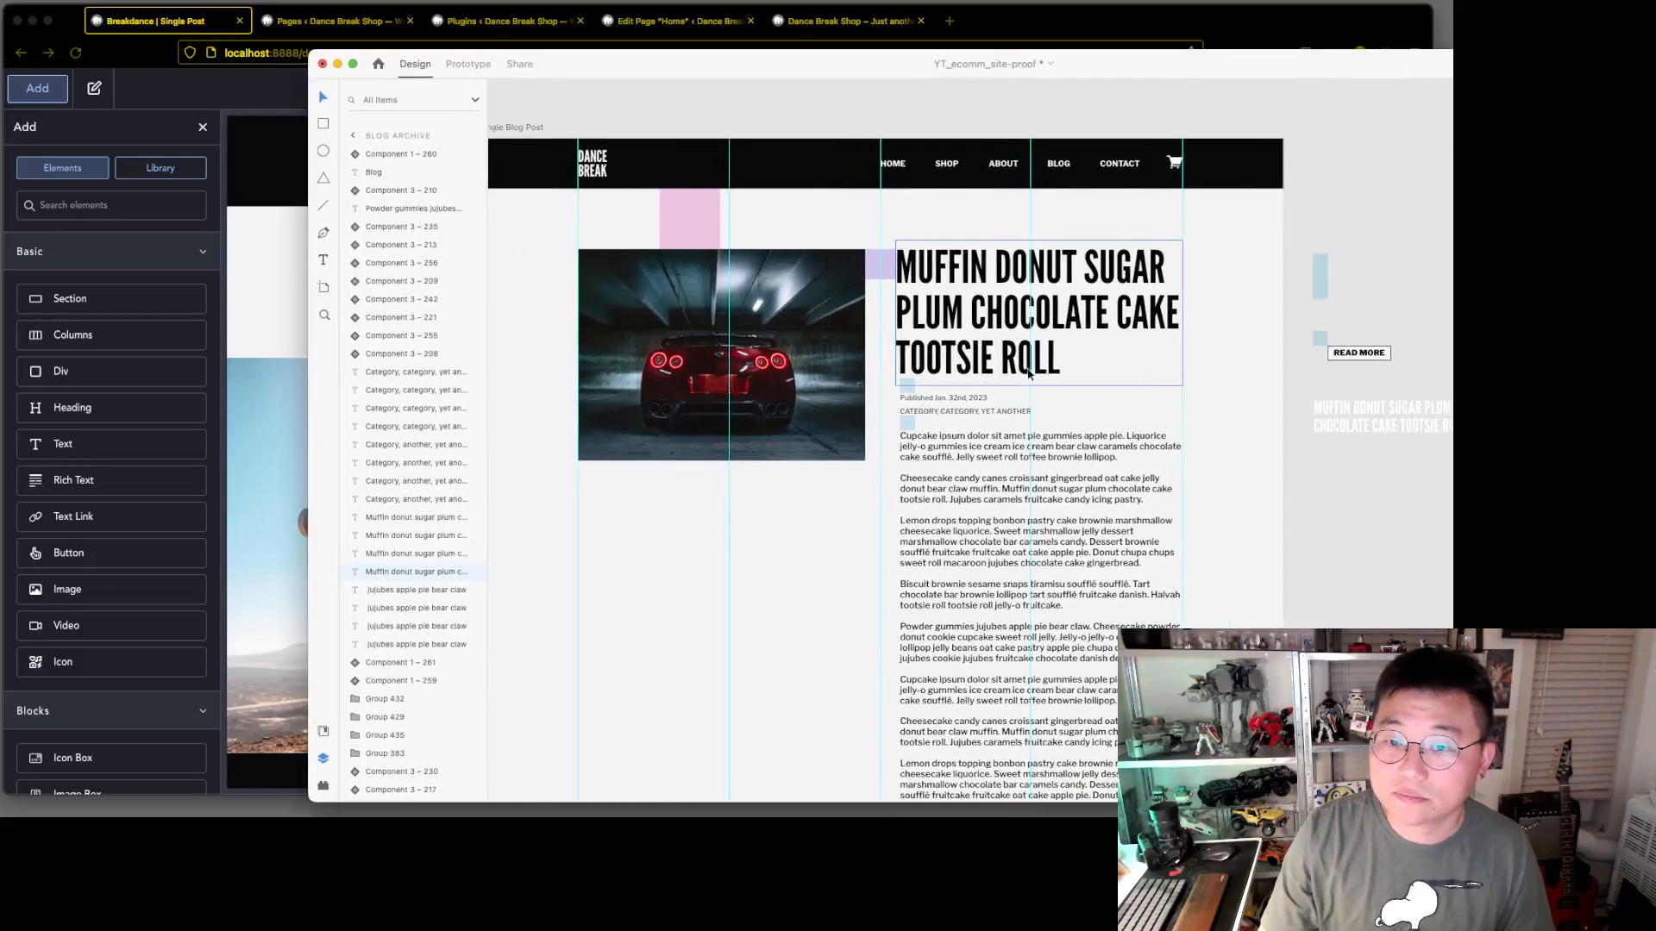
click(1371, 535)
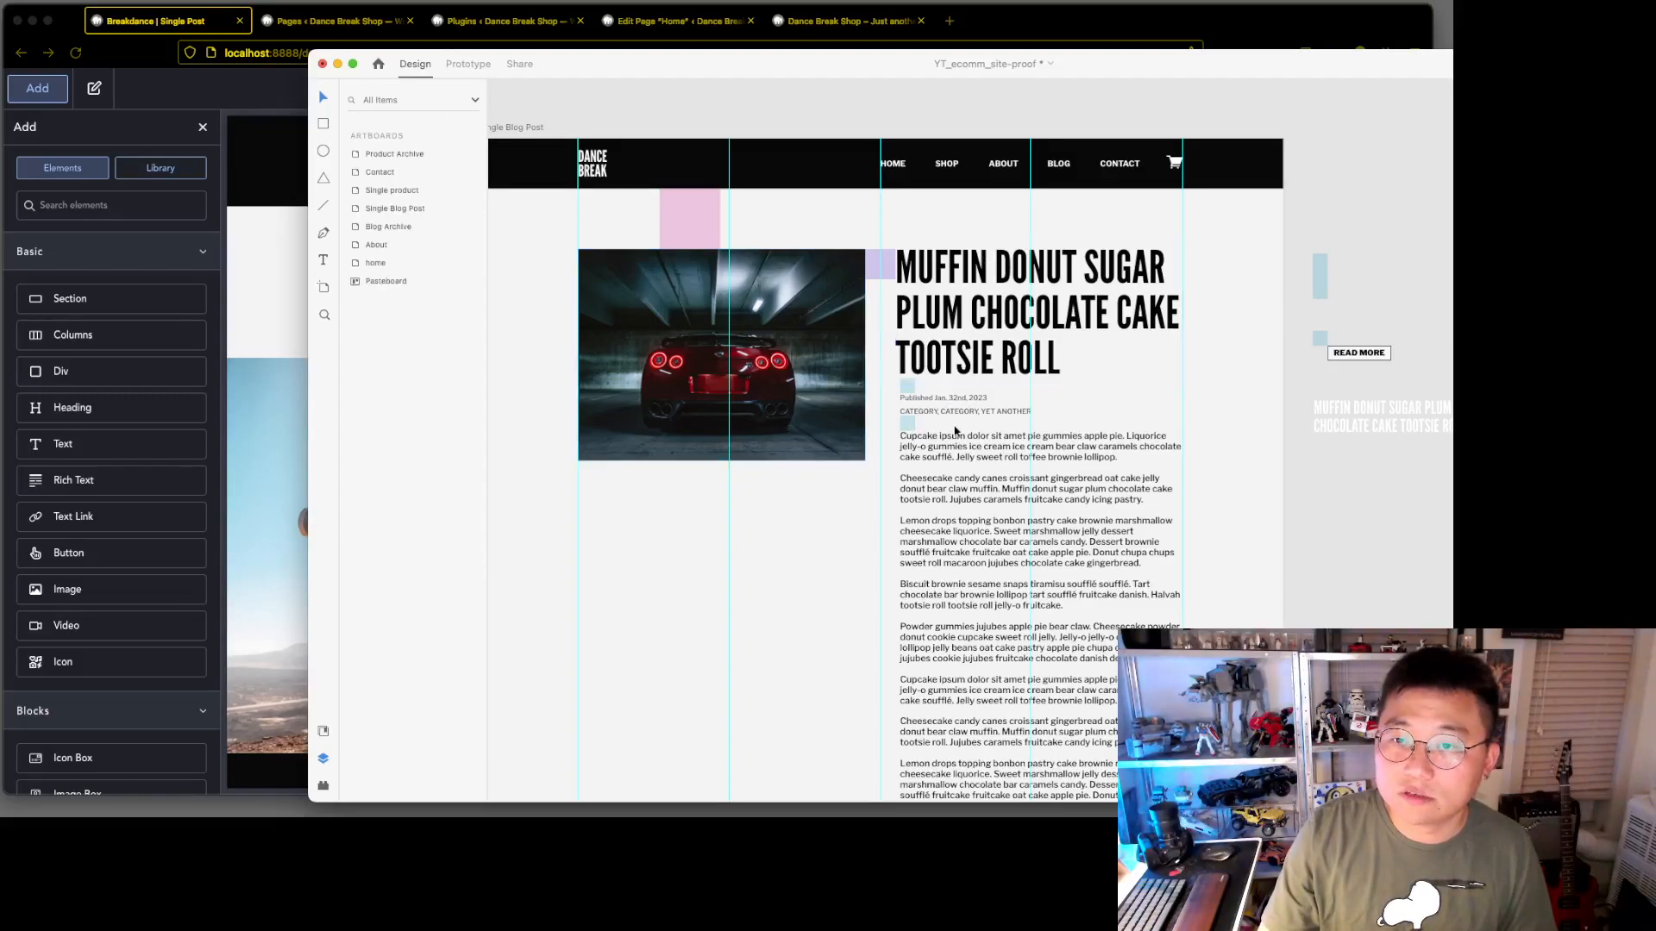
scroll(938, 406, up, 5)
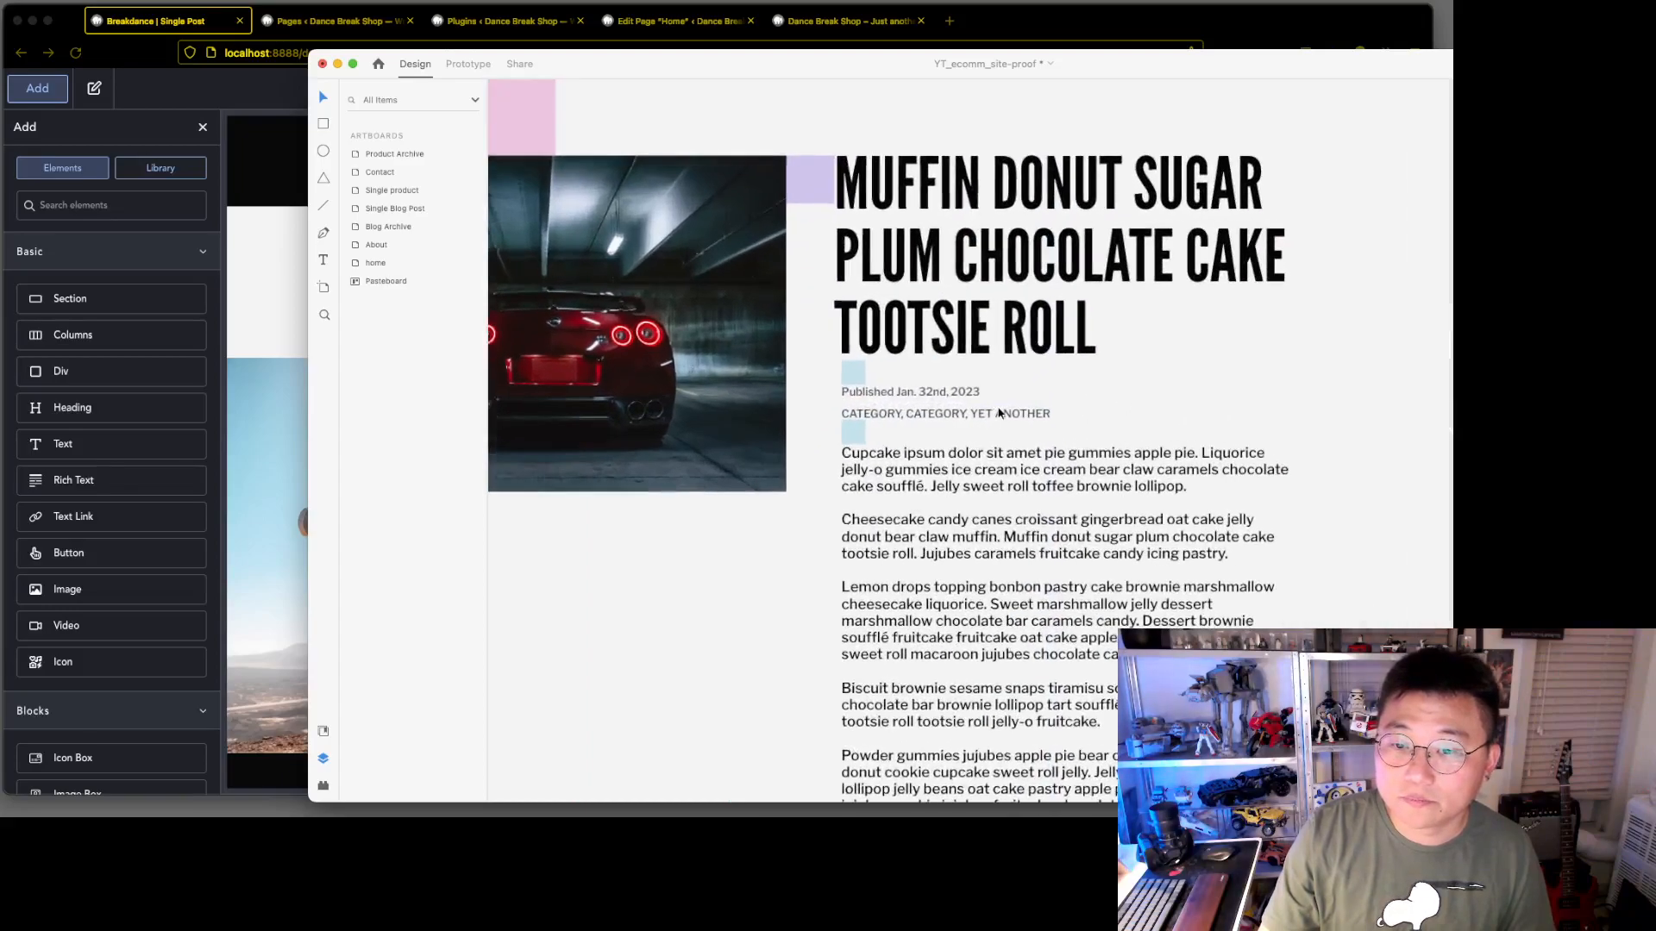
scroll(998, 407, right, 1)
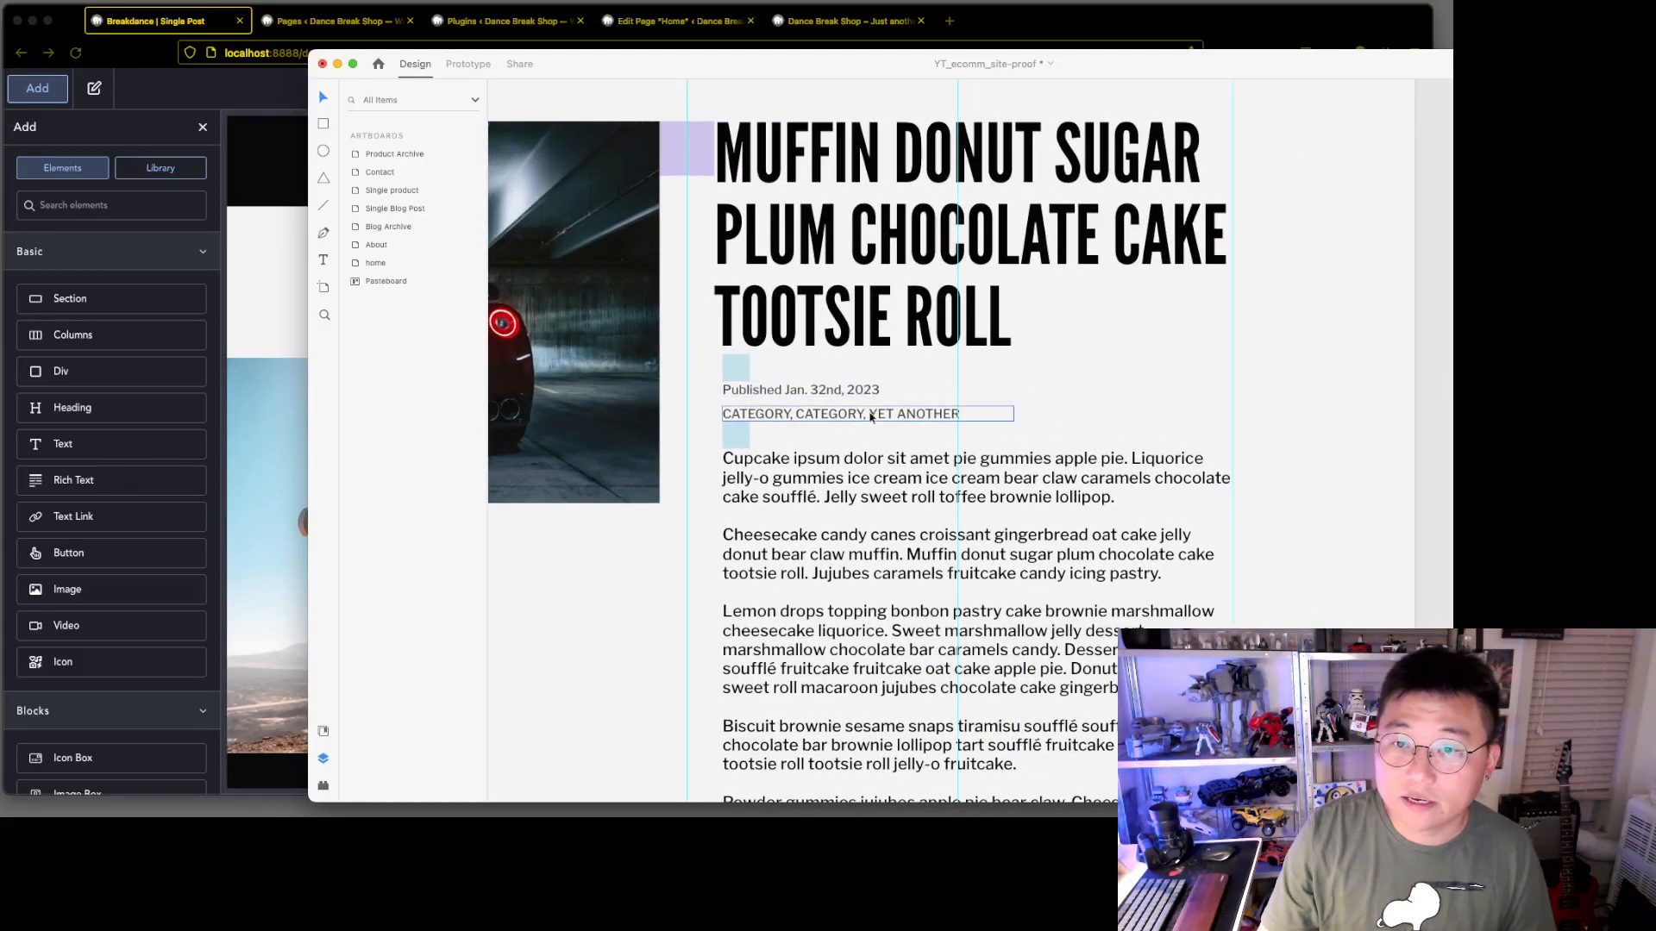
scroll(993, 396, down, 2)
scroll(1319, 453, down, 3)
scroll(1133, 448, down, 3)
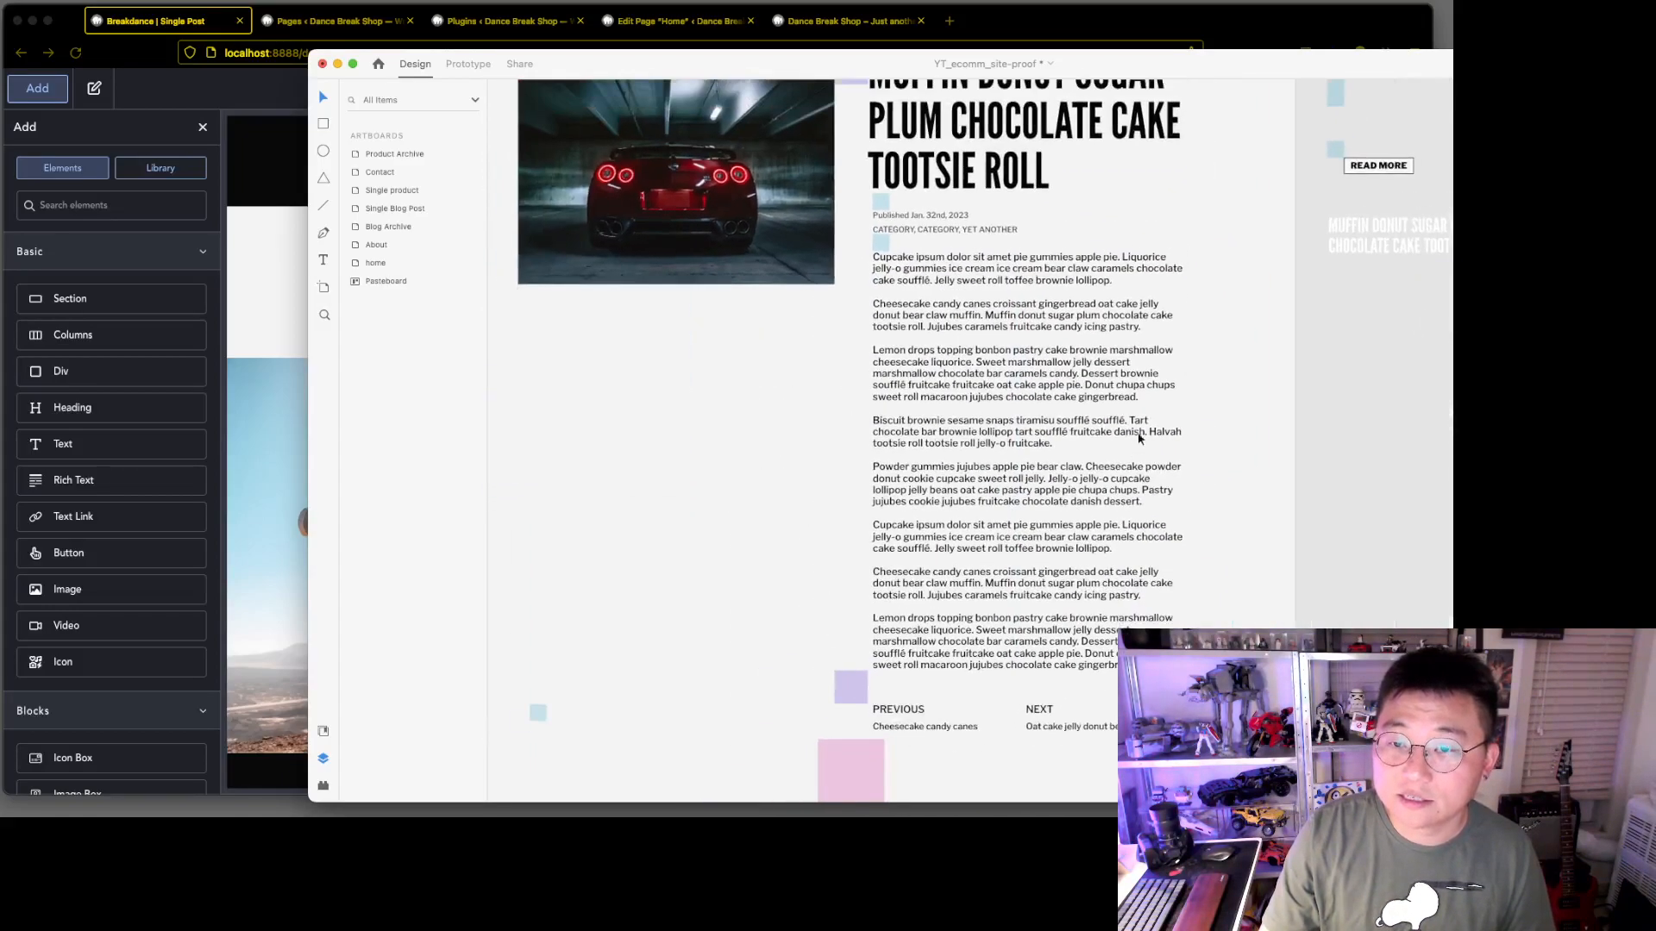
Switch from Adobe XD back to the browser and add an empty Section between the template's header and footer
scroll(859, 545, down, 2)
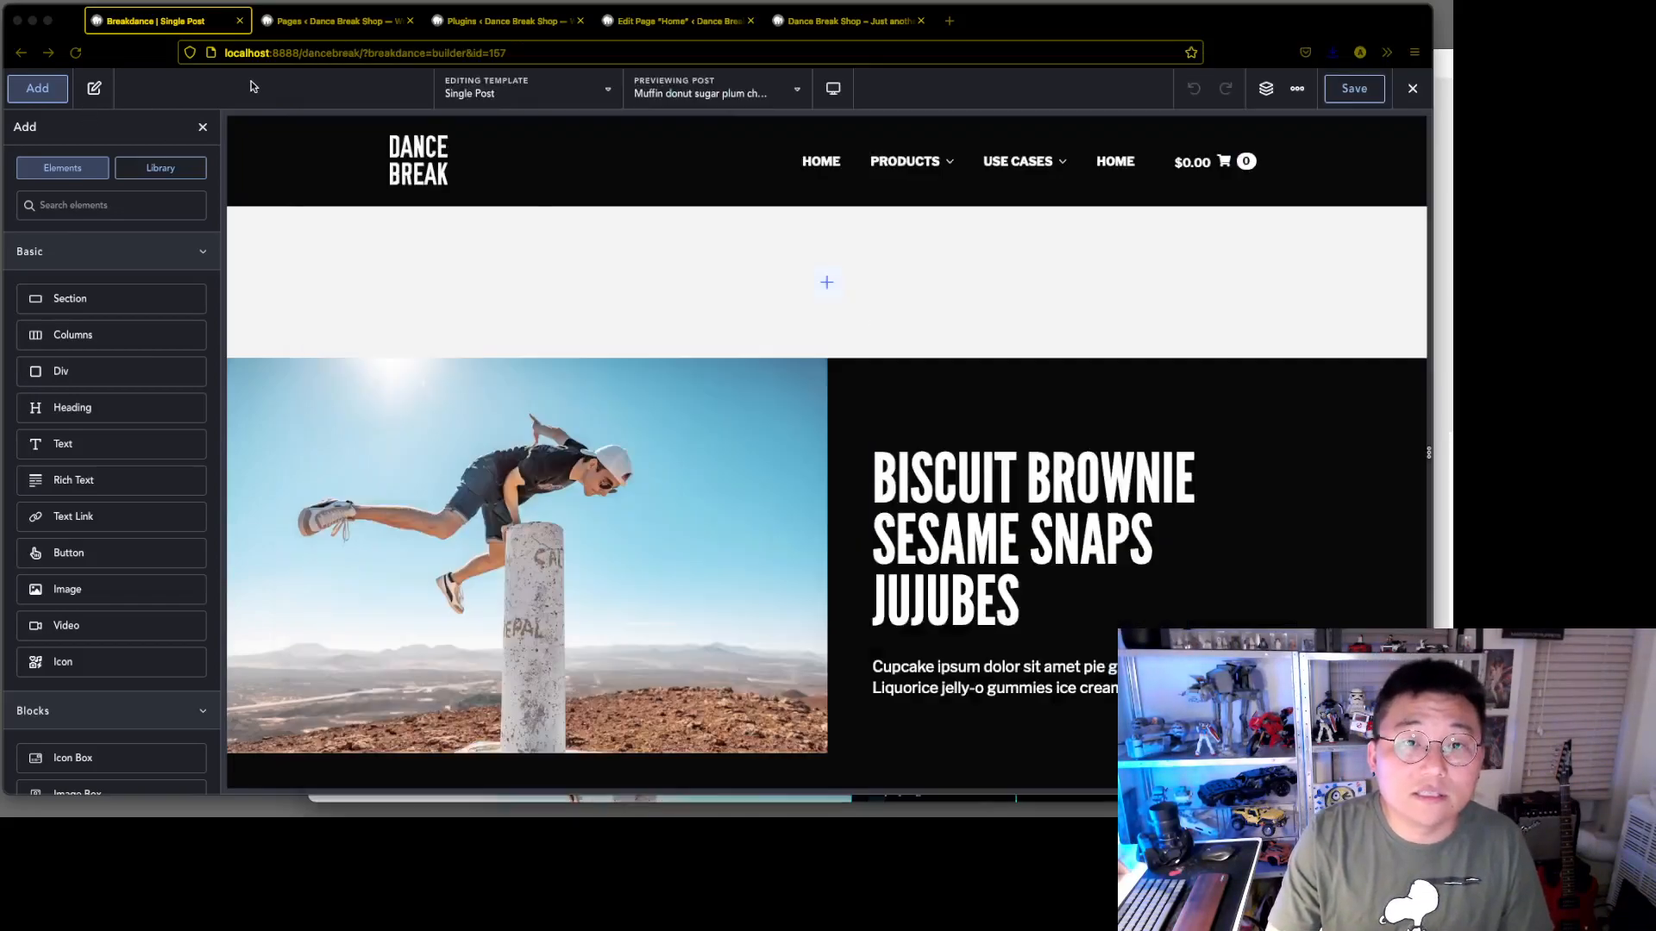
click(256, 86)
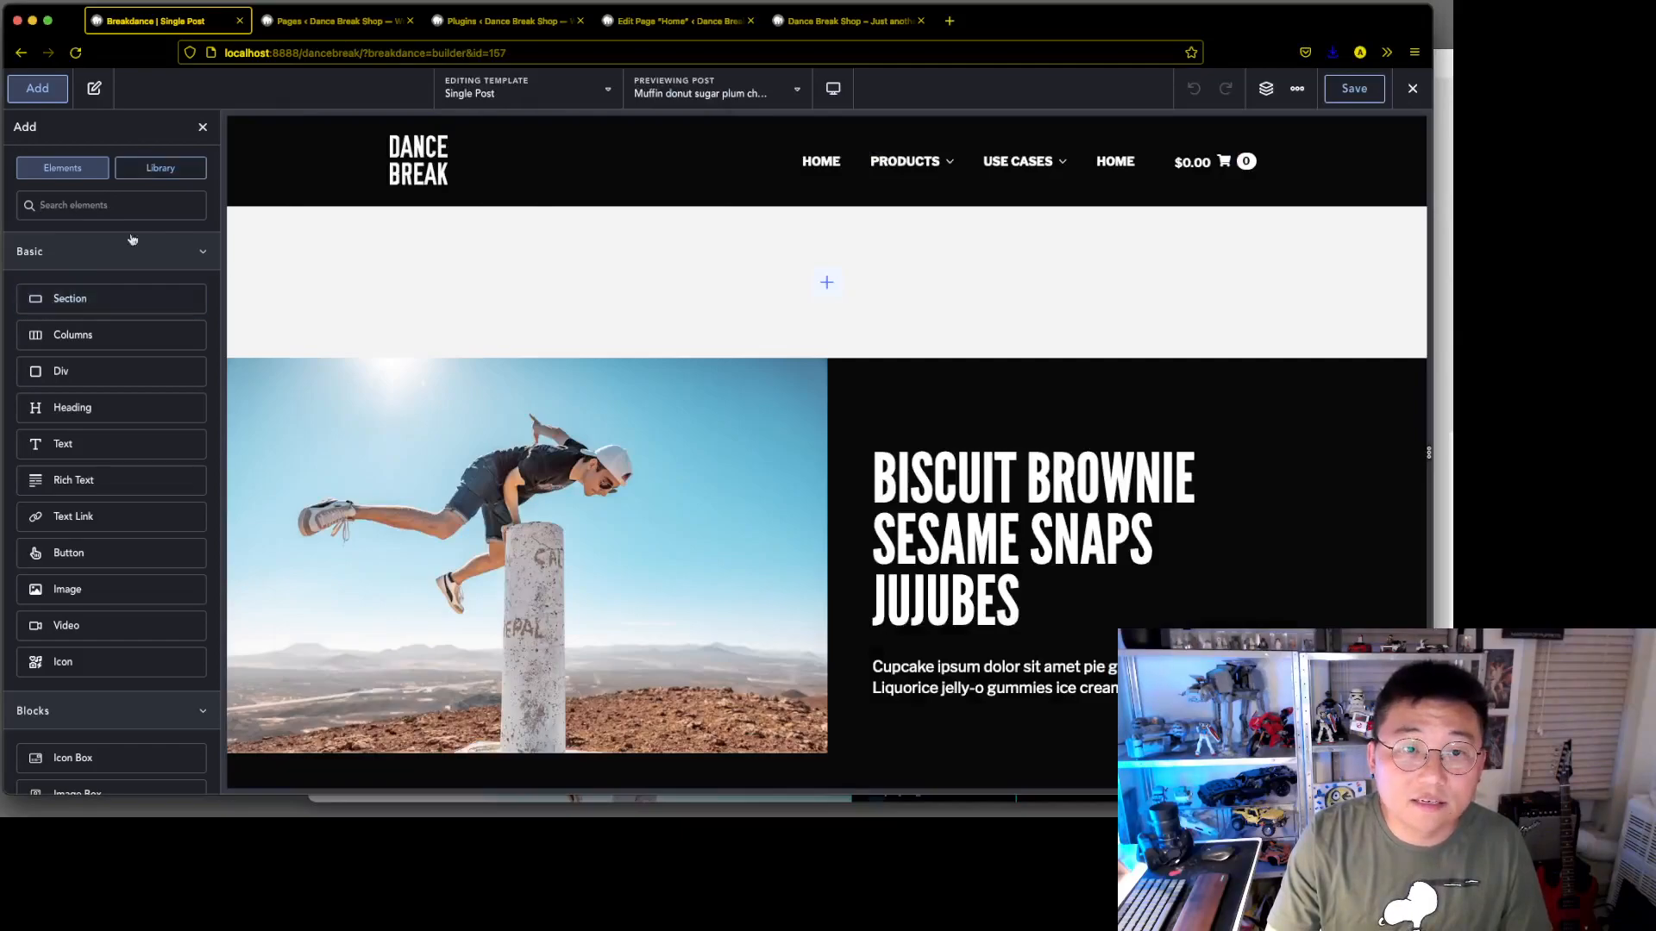
drag(75, 293, 731, 322)
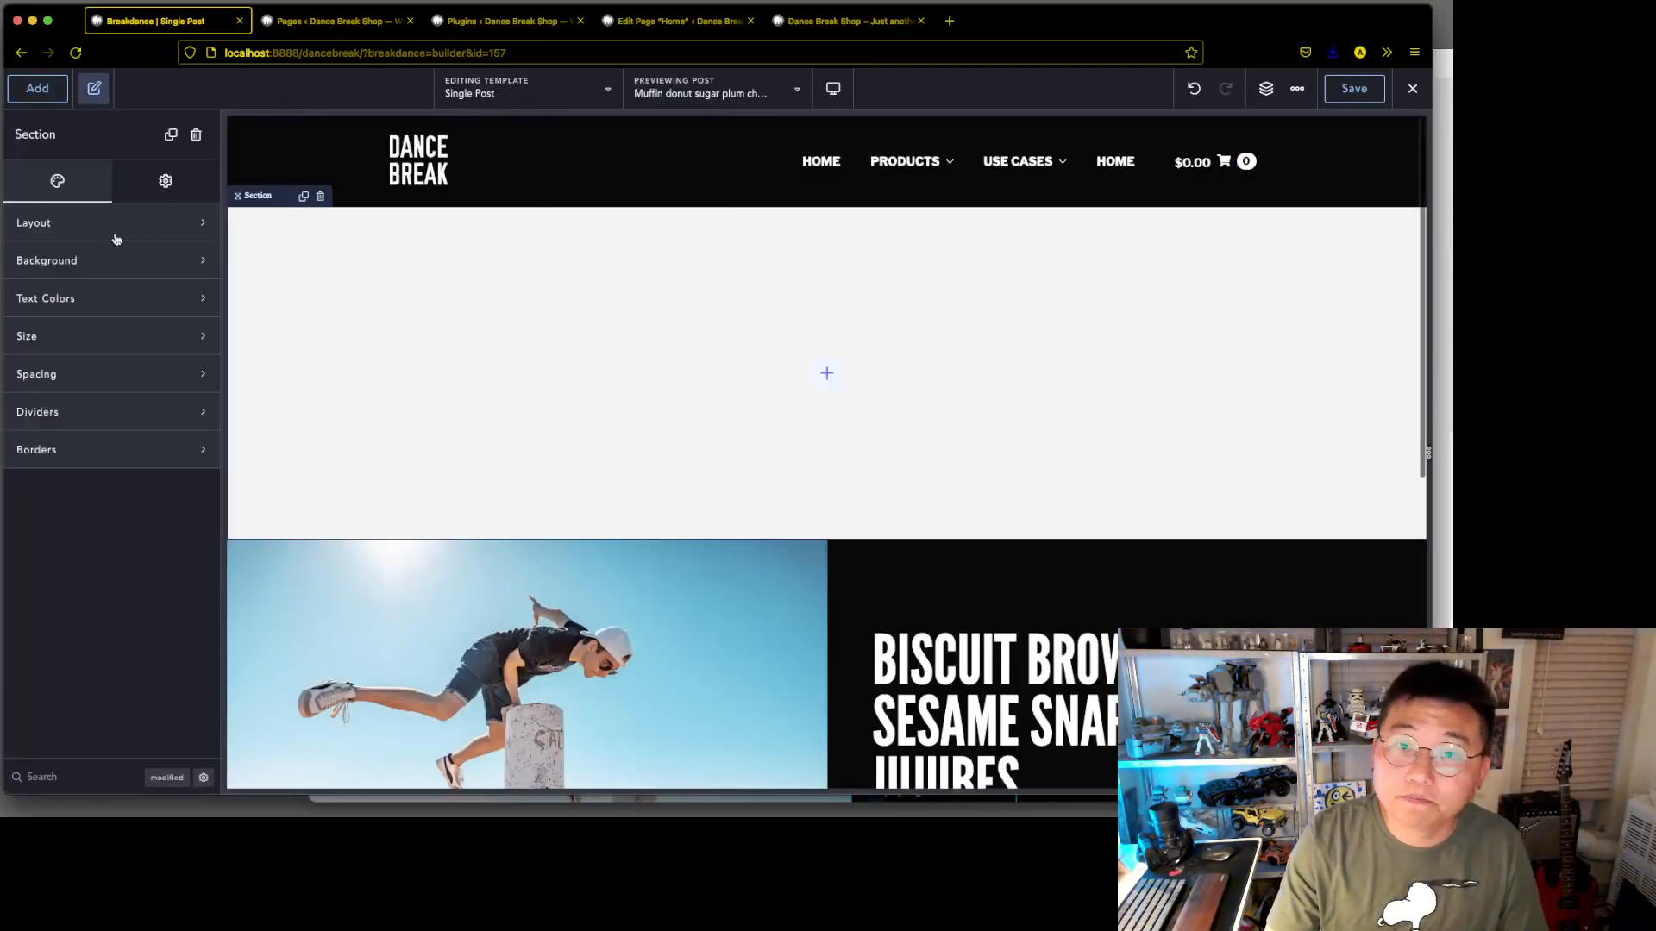
Try placing a Post Featured Image directly in the section, and delete it again from the page structure
click(37, 88)
scroll(129, 596, down, 10)
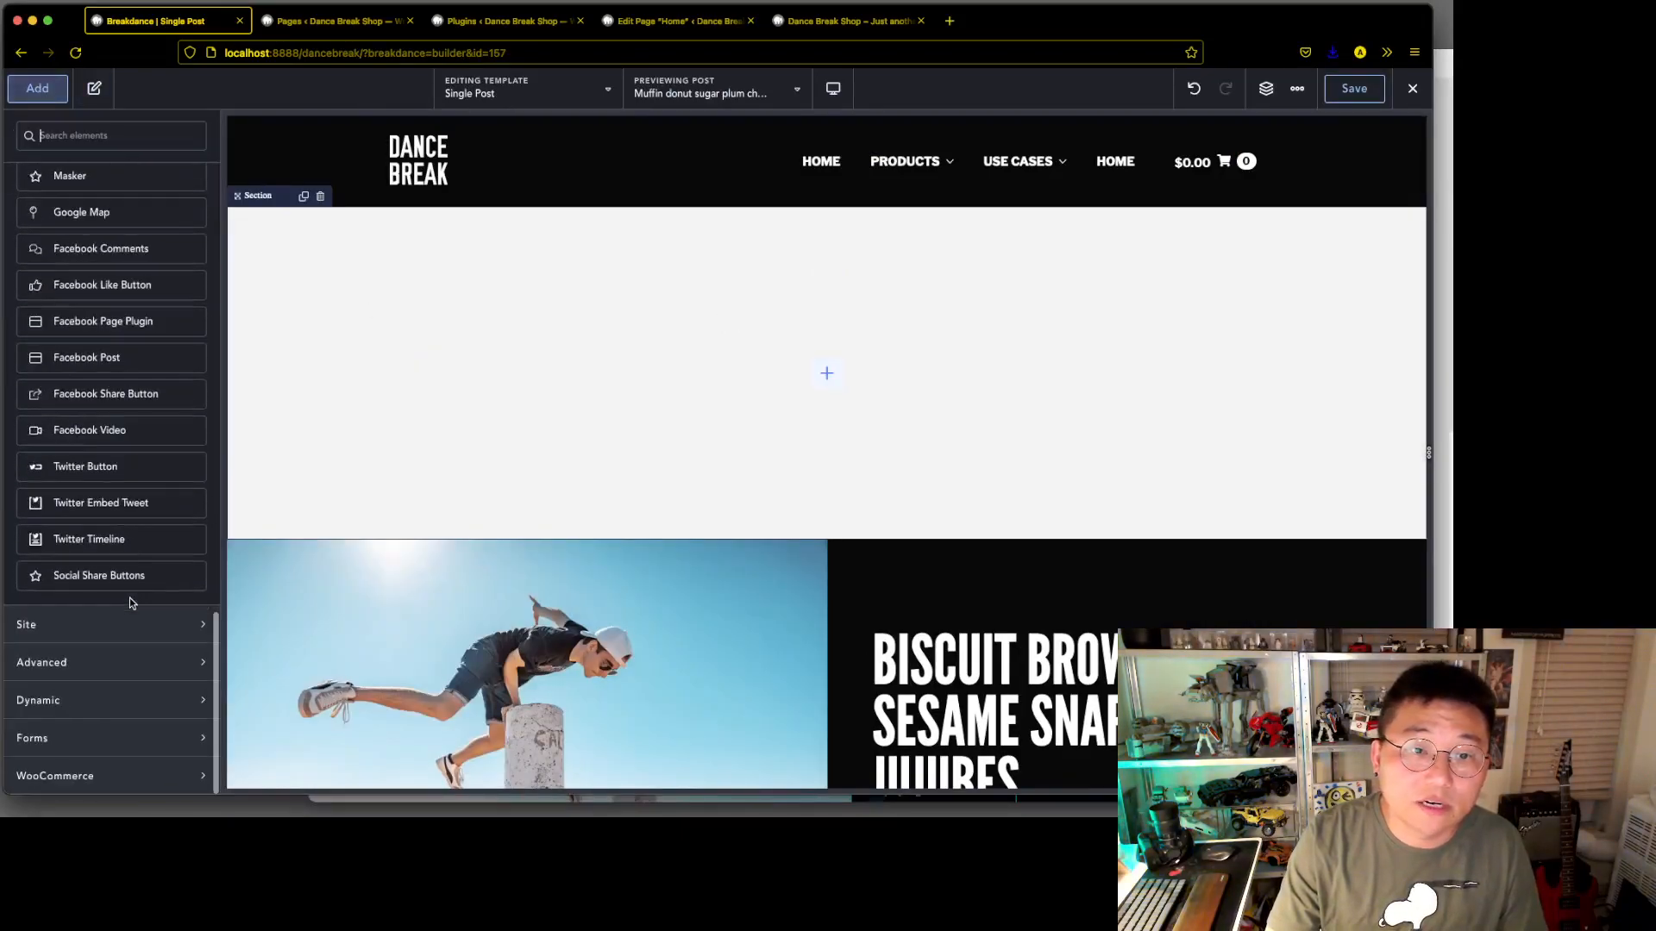
click(132, 700)
scroll(132, 711, down, 4)
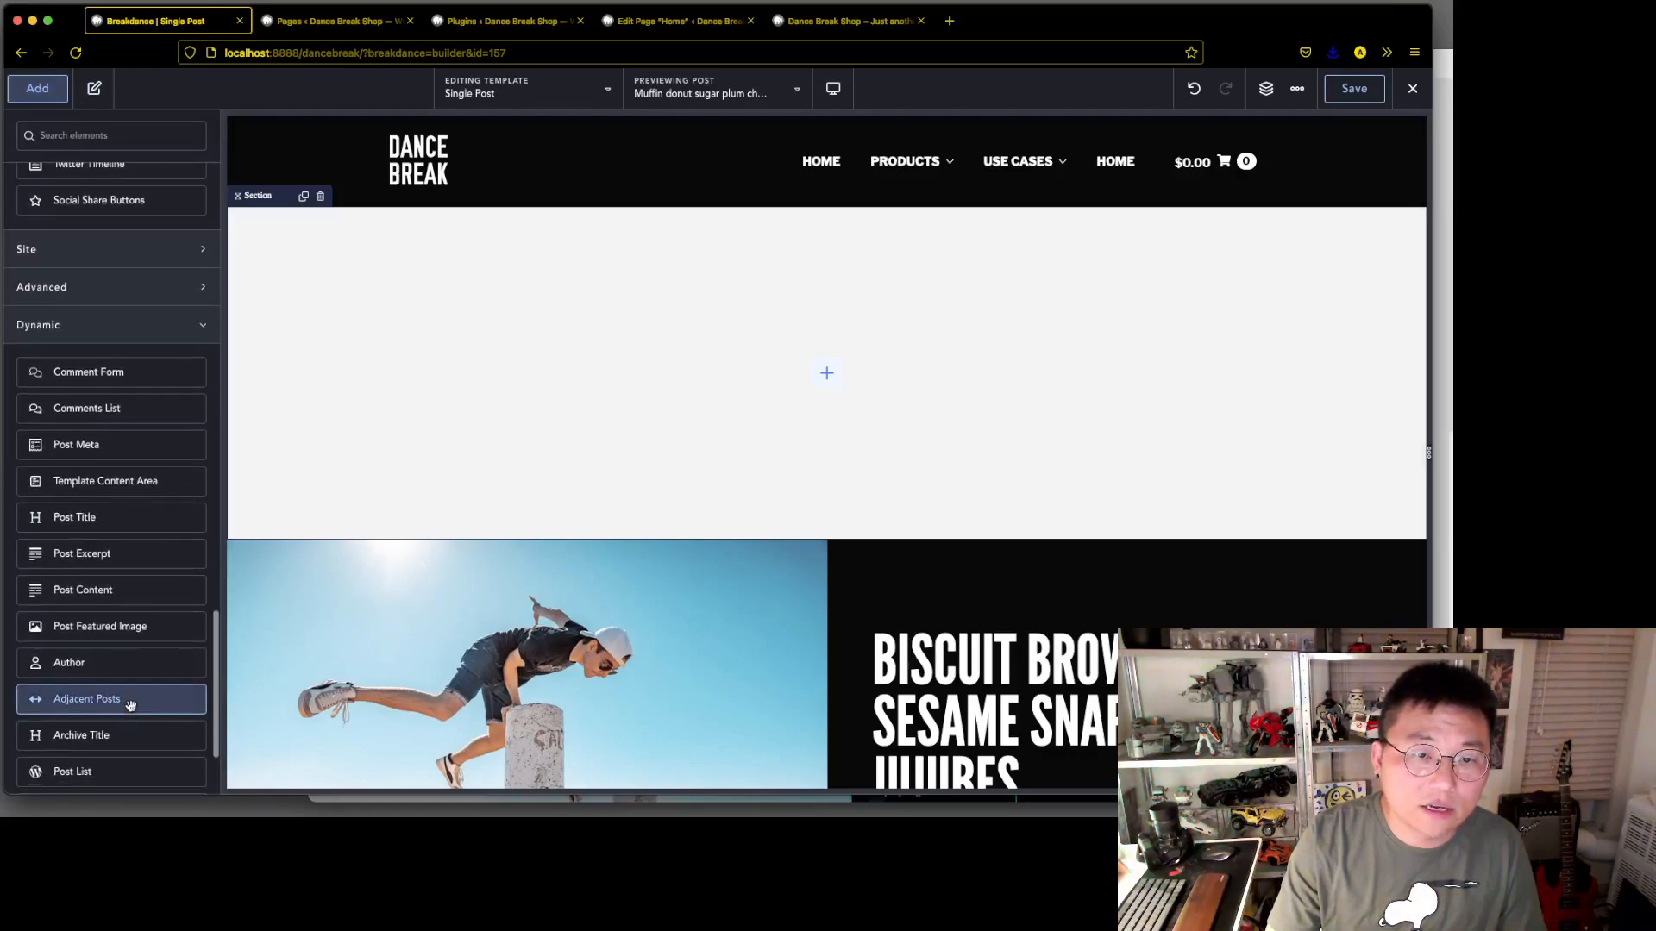
scroll(129, 720, down, 3)
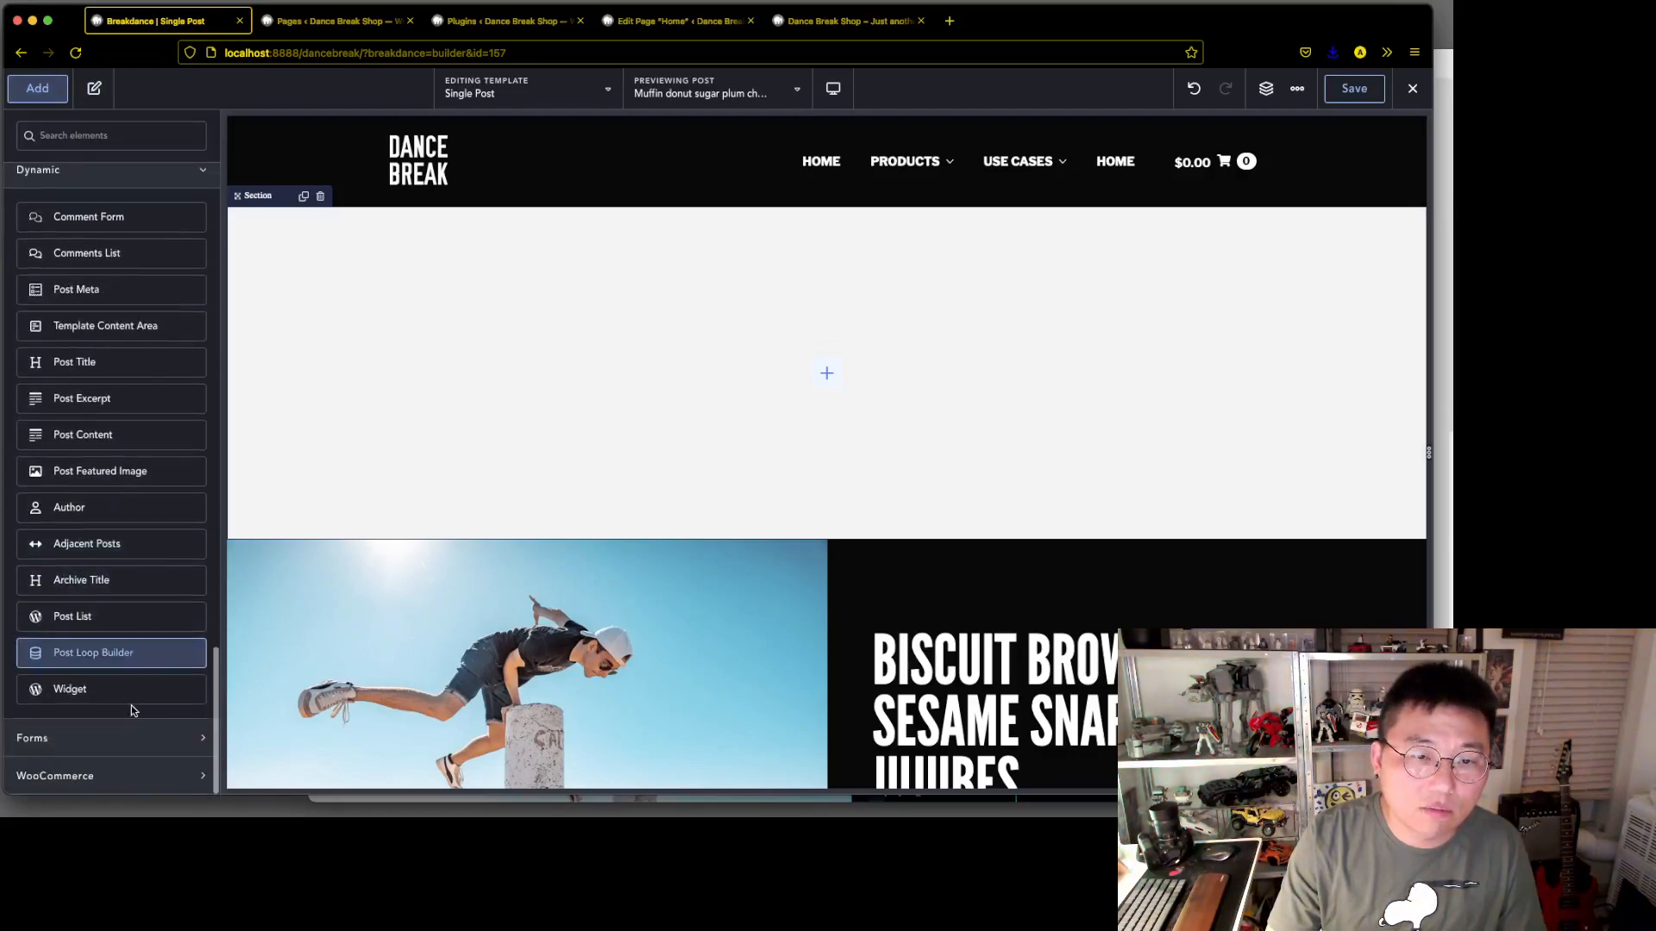
click(104, 471)
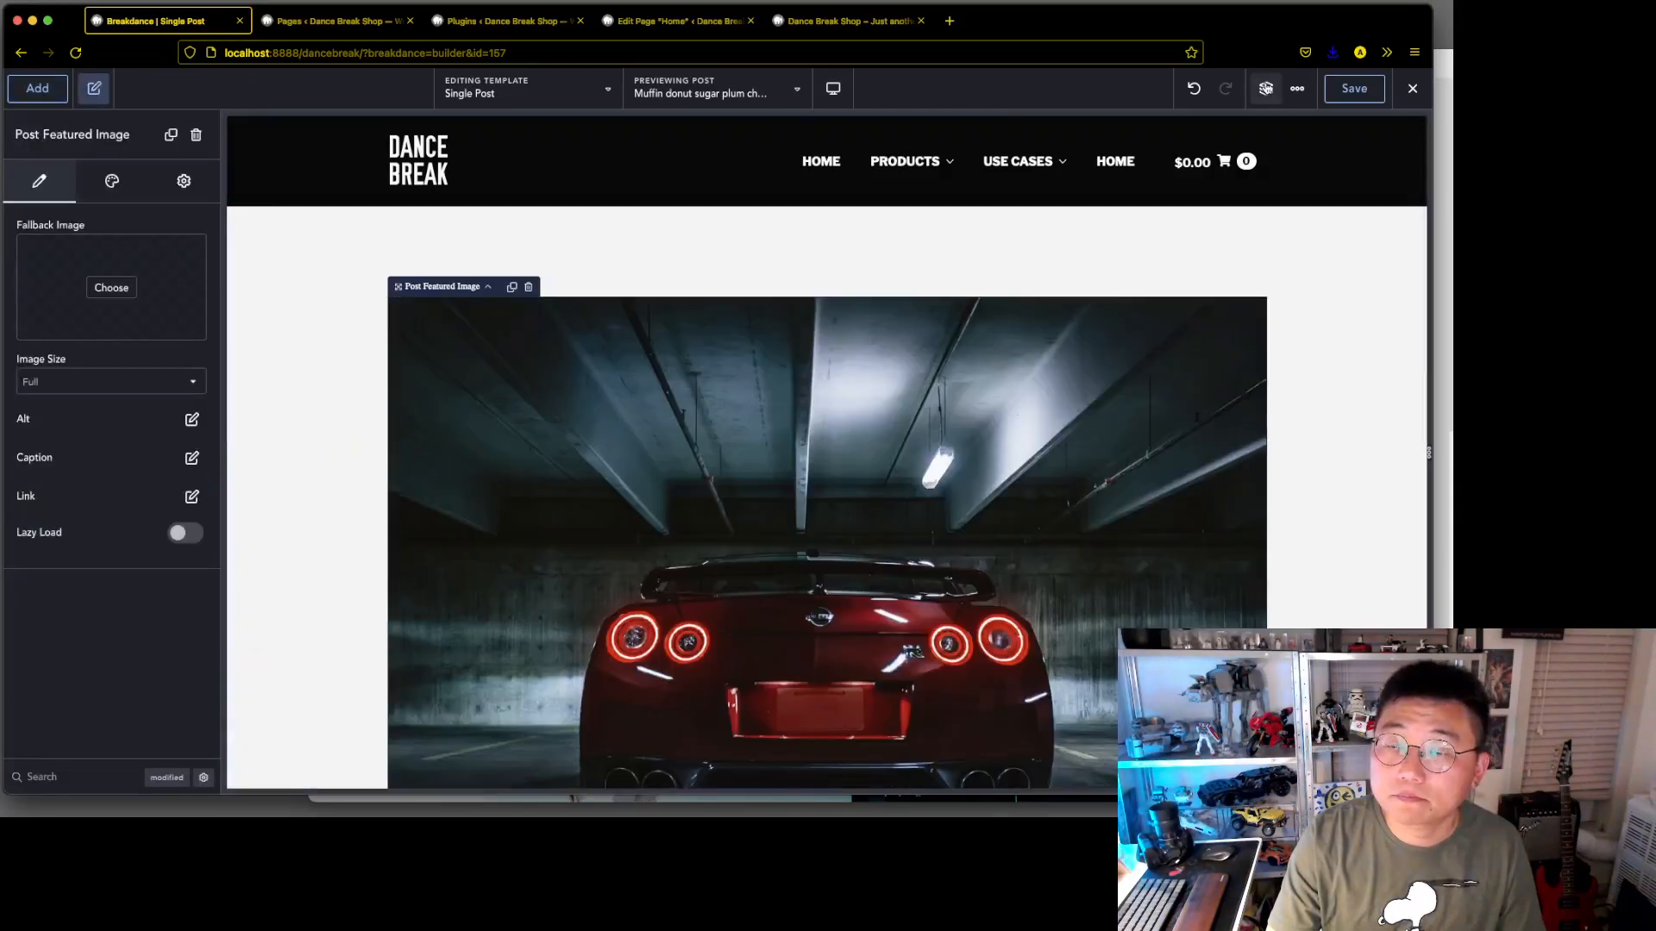
click(1265, 88)
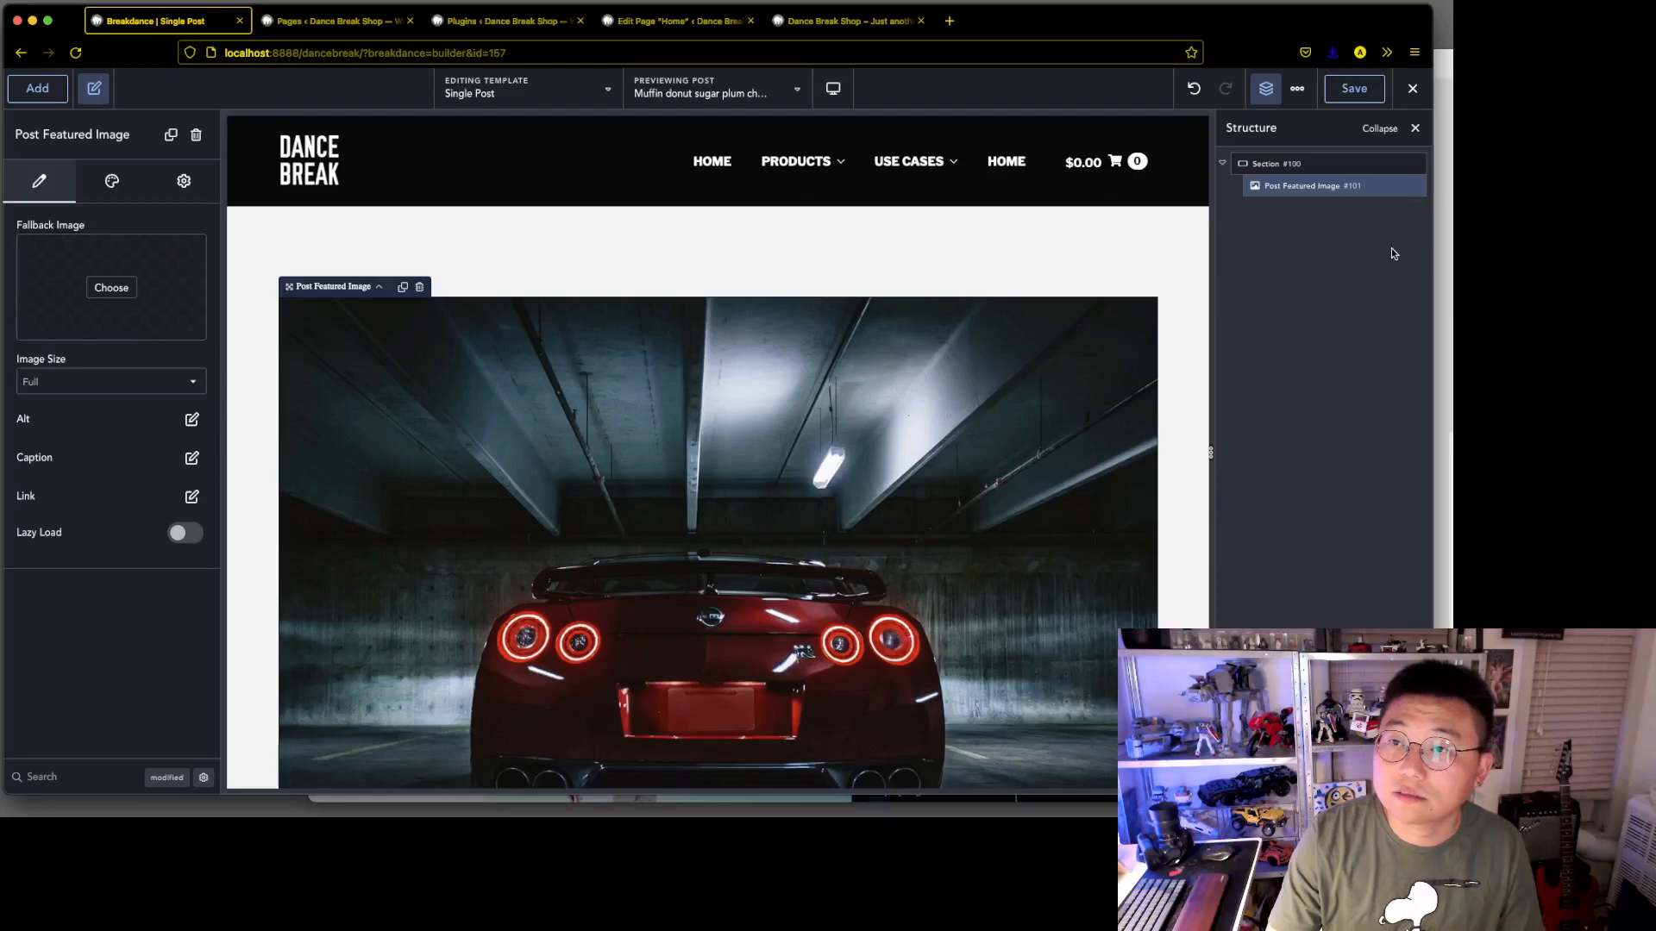
click(1412, 186)
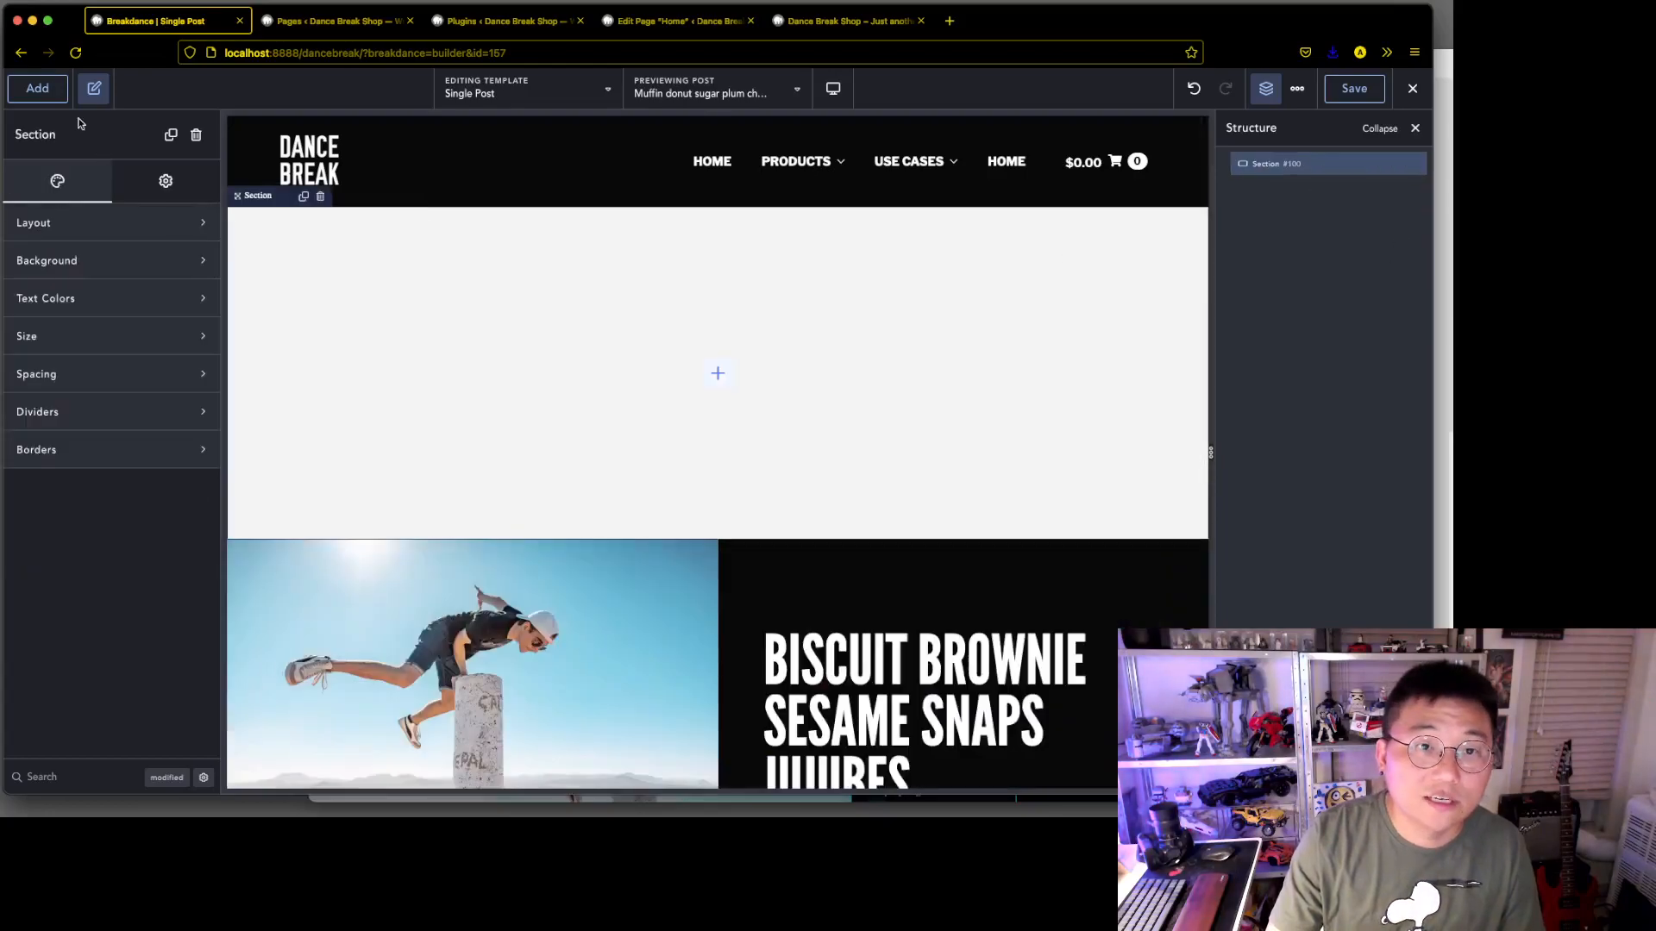
Add a Columns element with two equal columns inside the section
click(37, 88)
scroll(99, 265, up, 15)
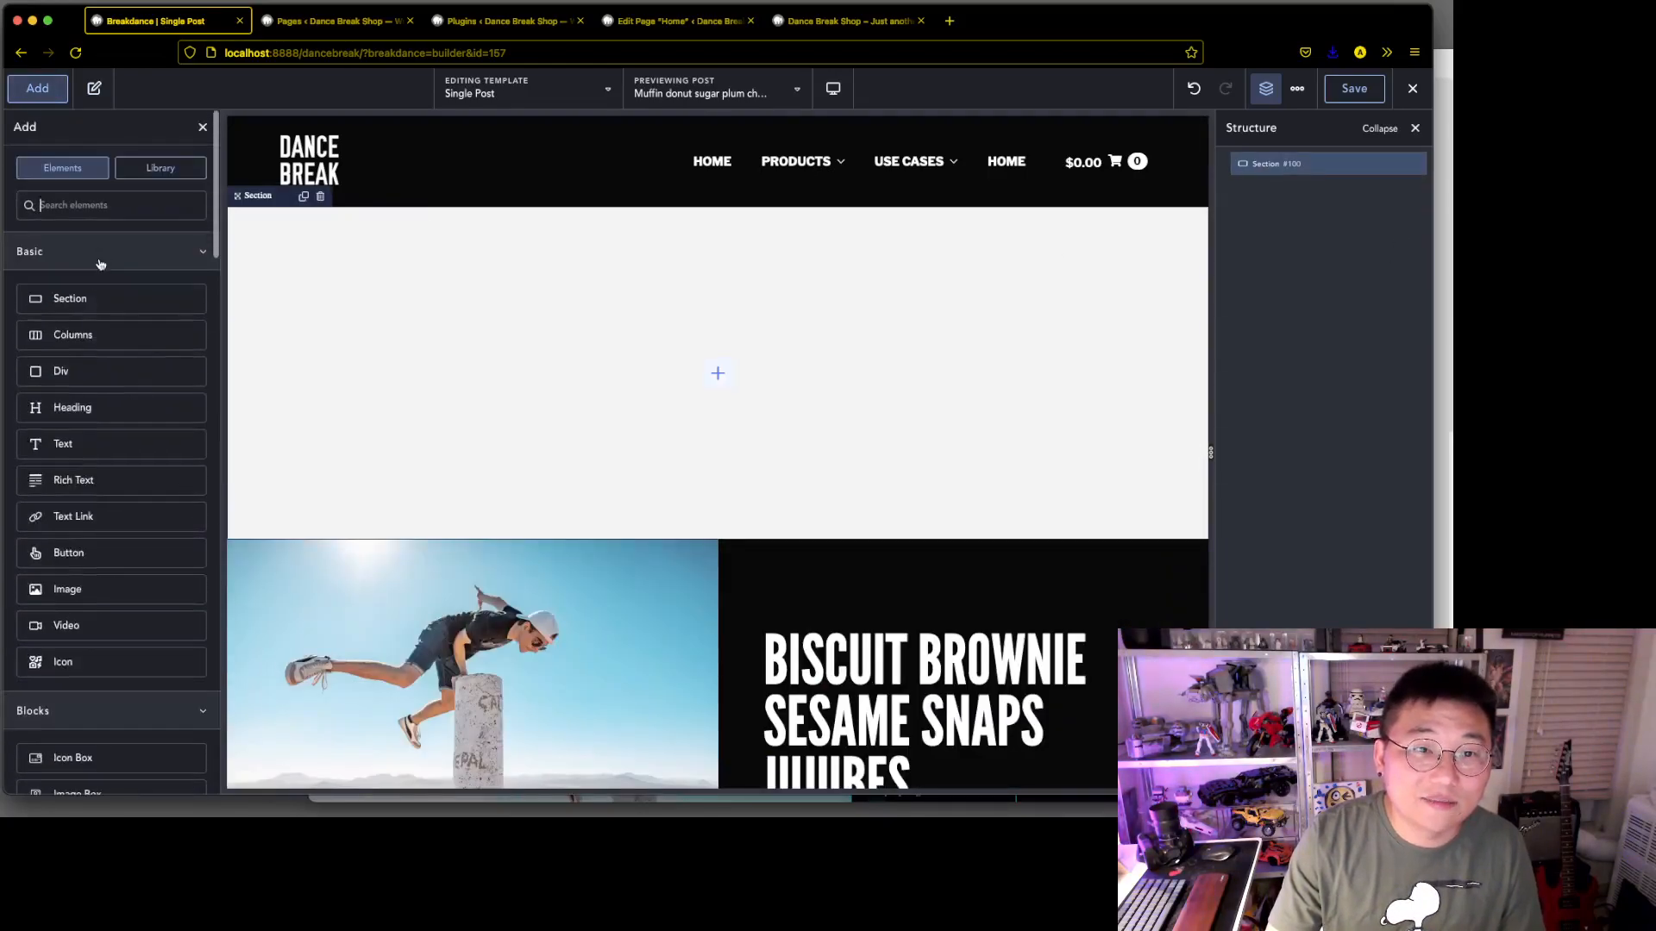
click(99, 335)
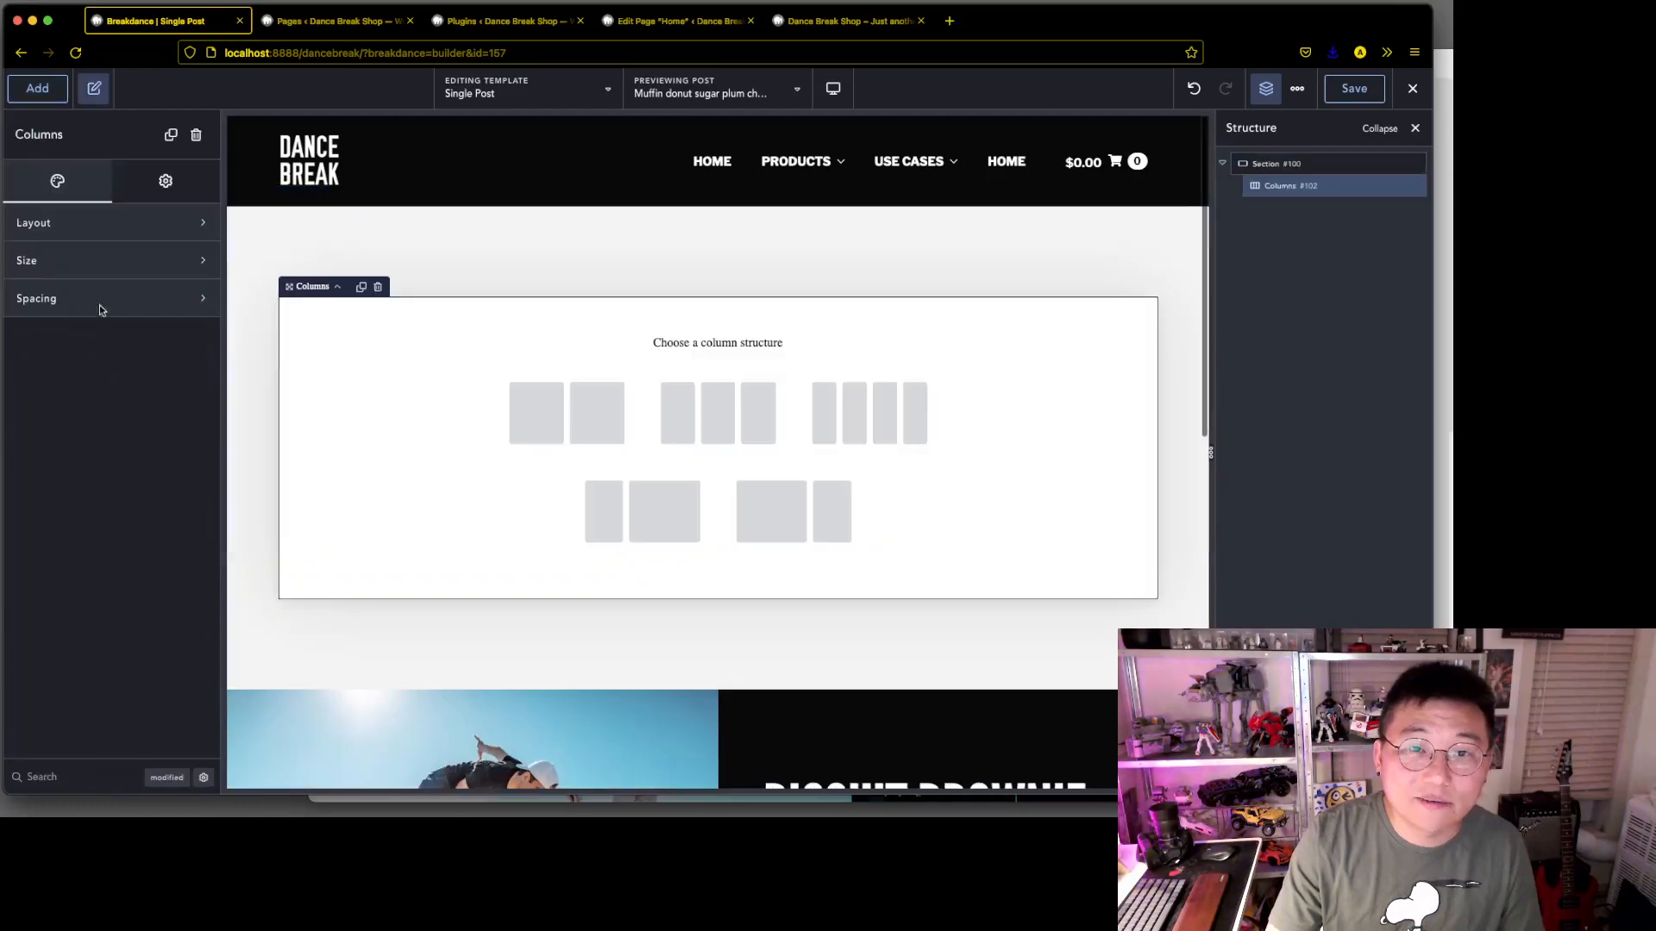
click(554, 417)
Add a Post Featured Image and move it into the first column of the page structure
click(37, 88)
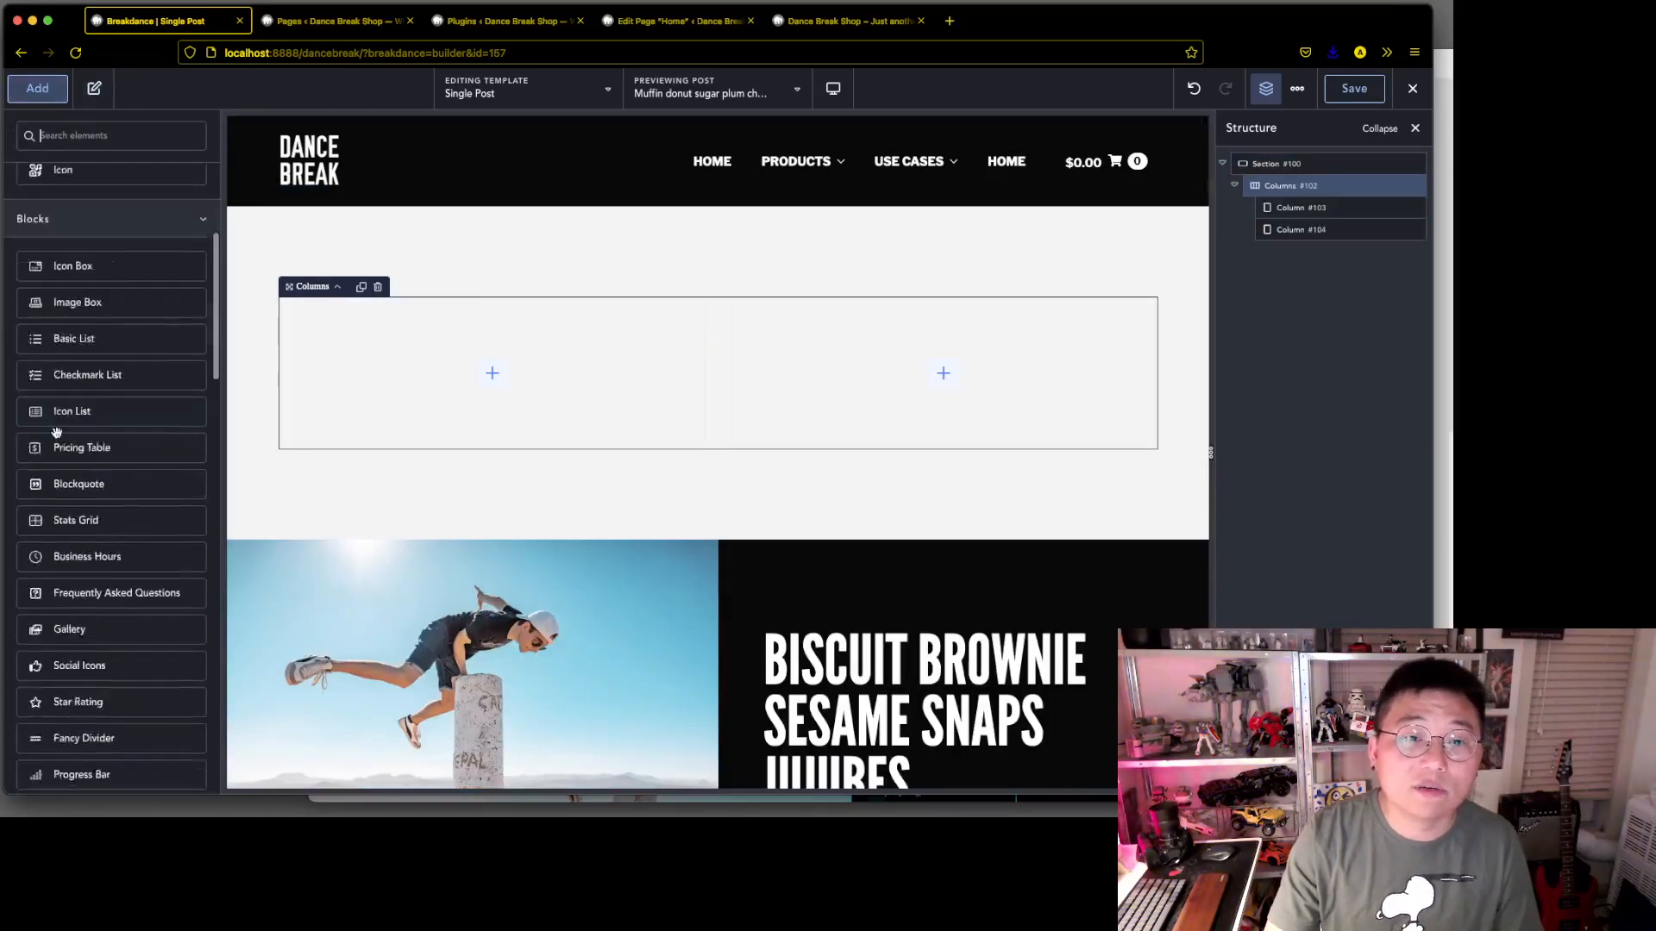
scroll(78, 595, down, 15)
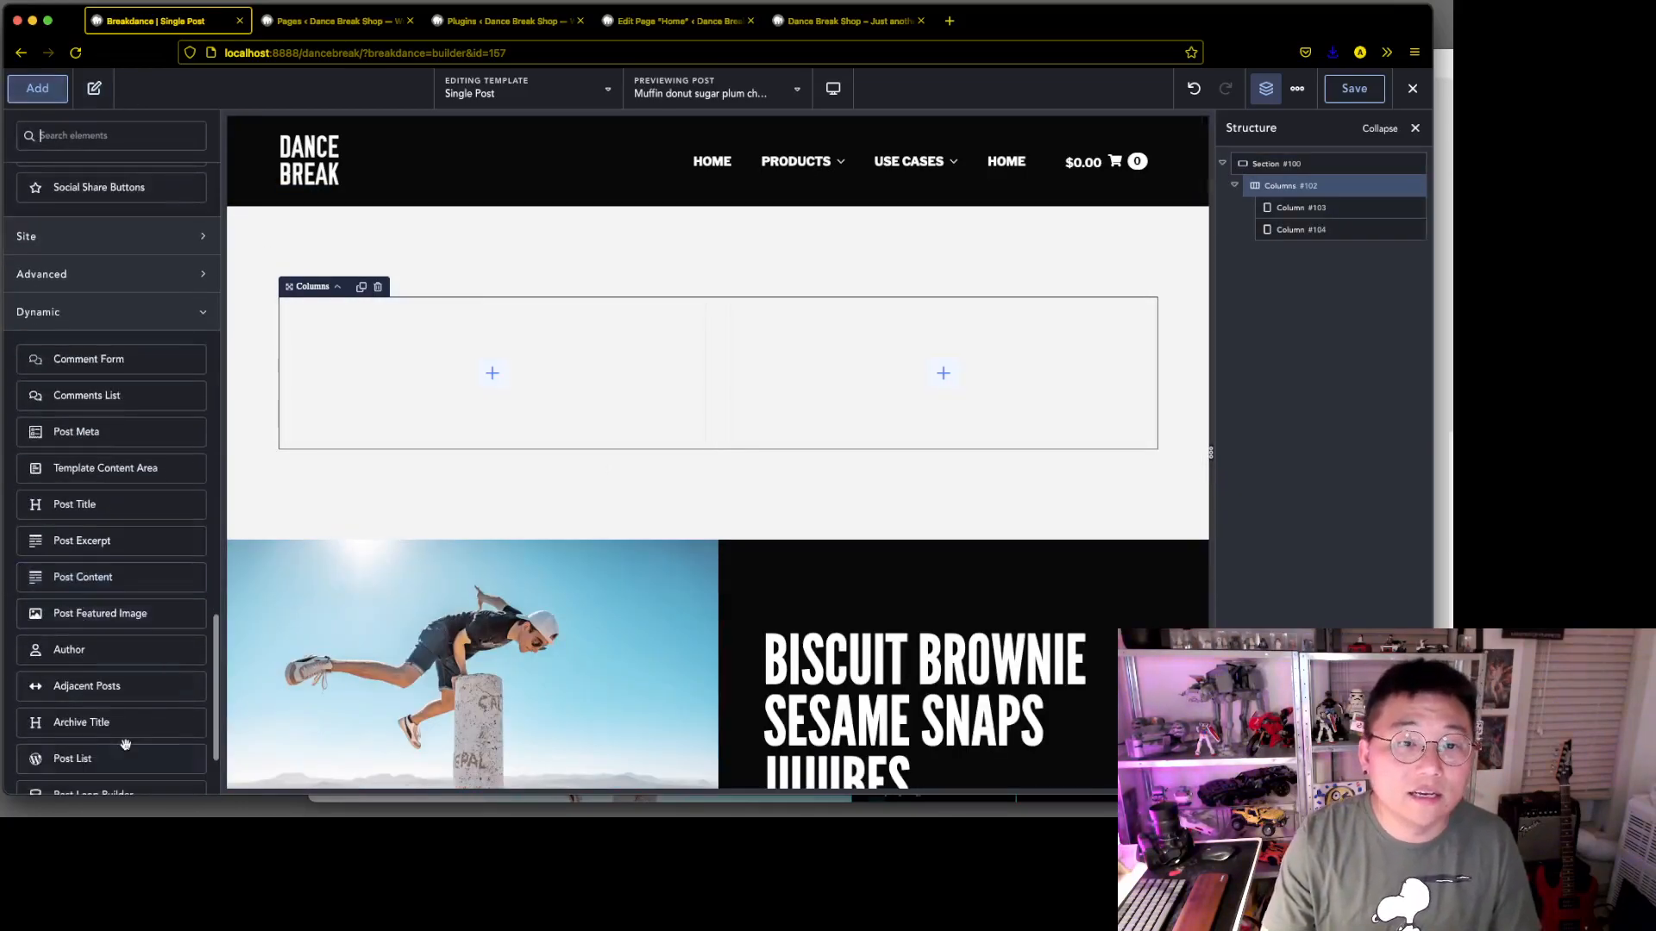
click(129, 614)
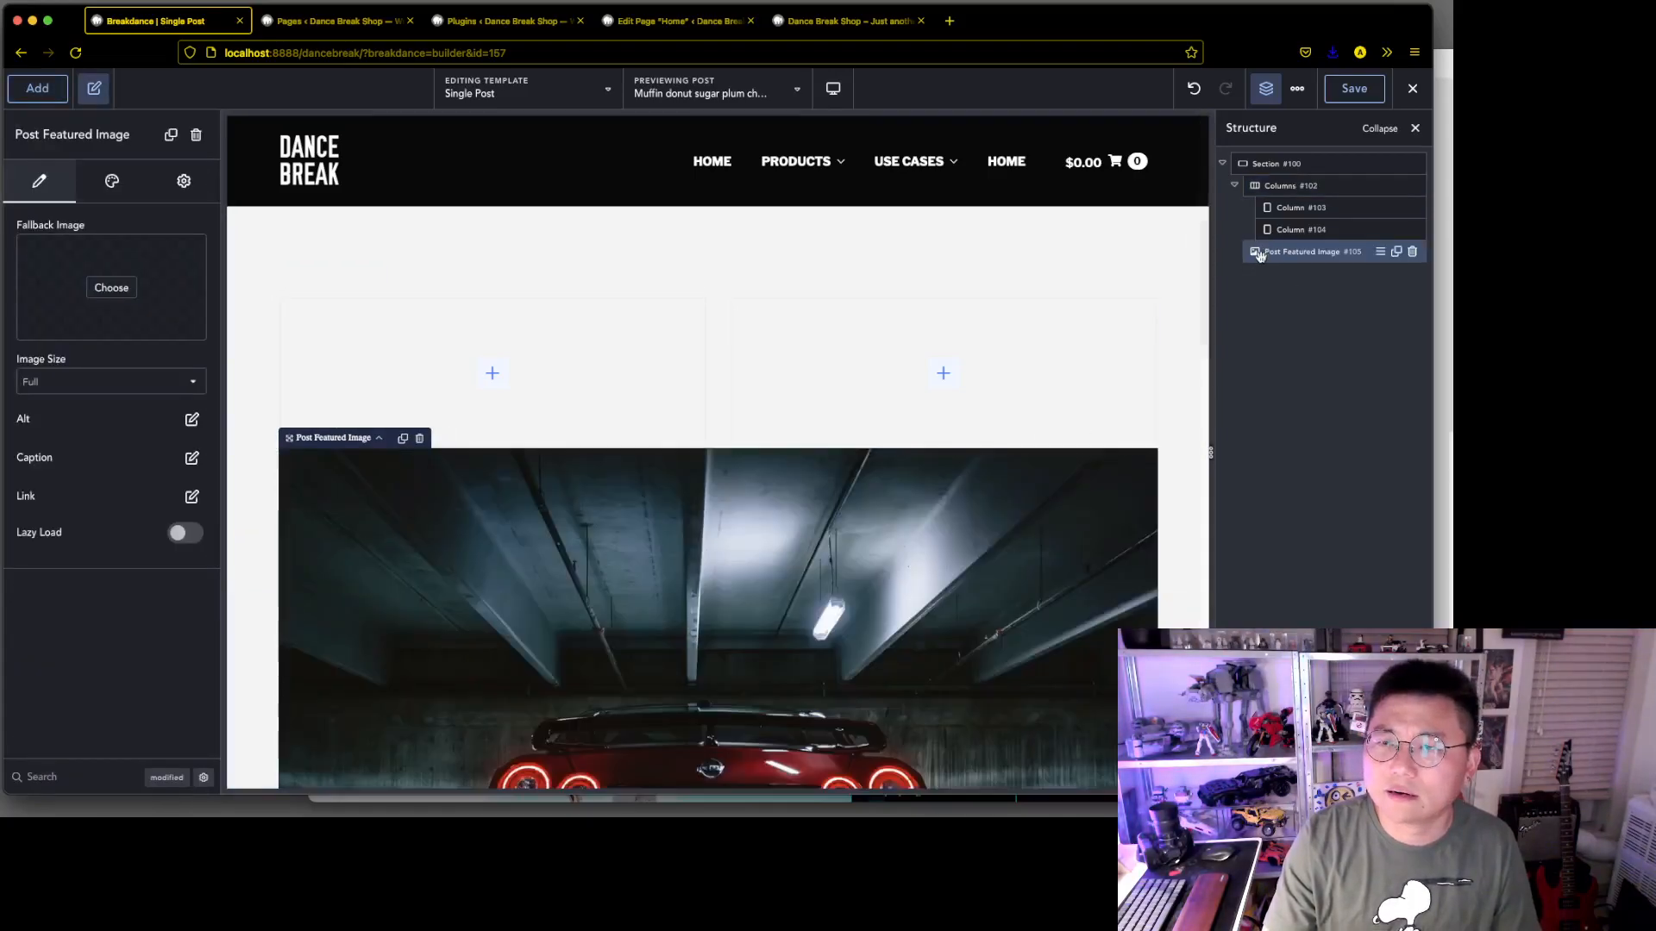
drag(1264, 252, 1302, 241)
Add a Post Title to the empty second column and set its tag to h1
click(1342, 254)
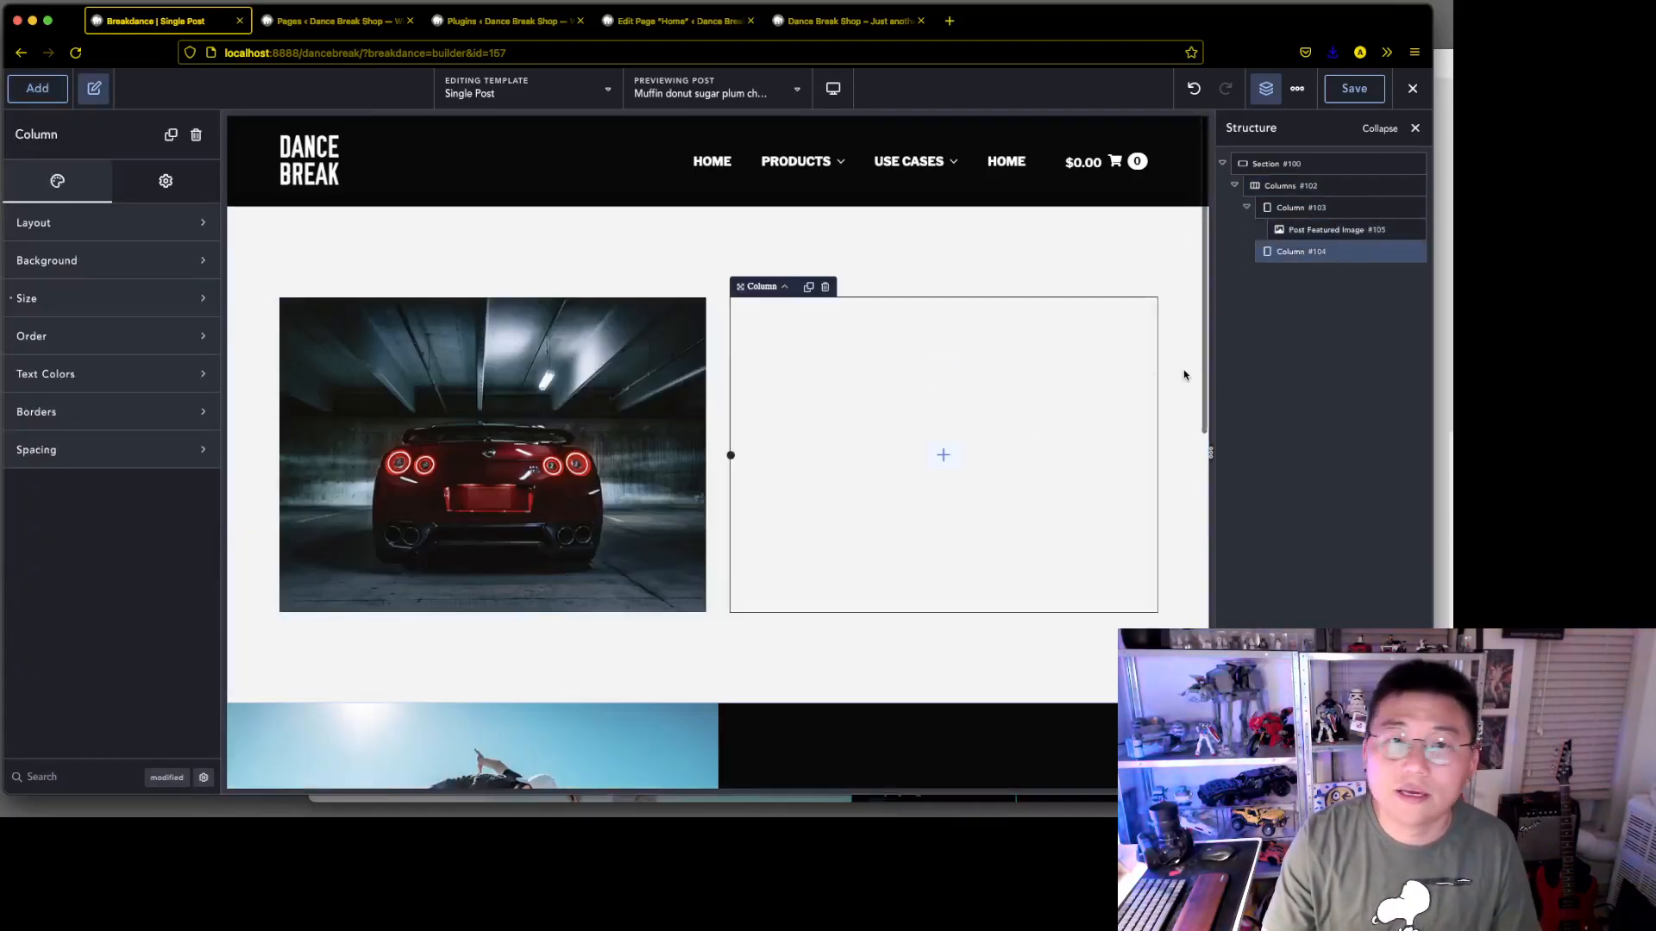
click(38, 90)
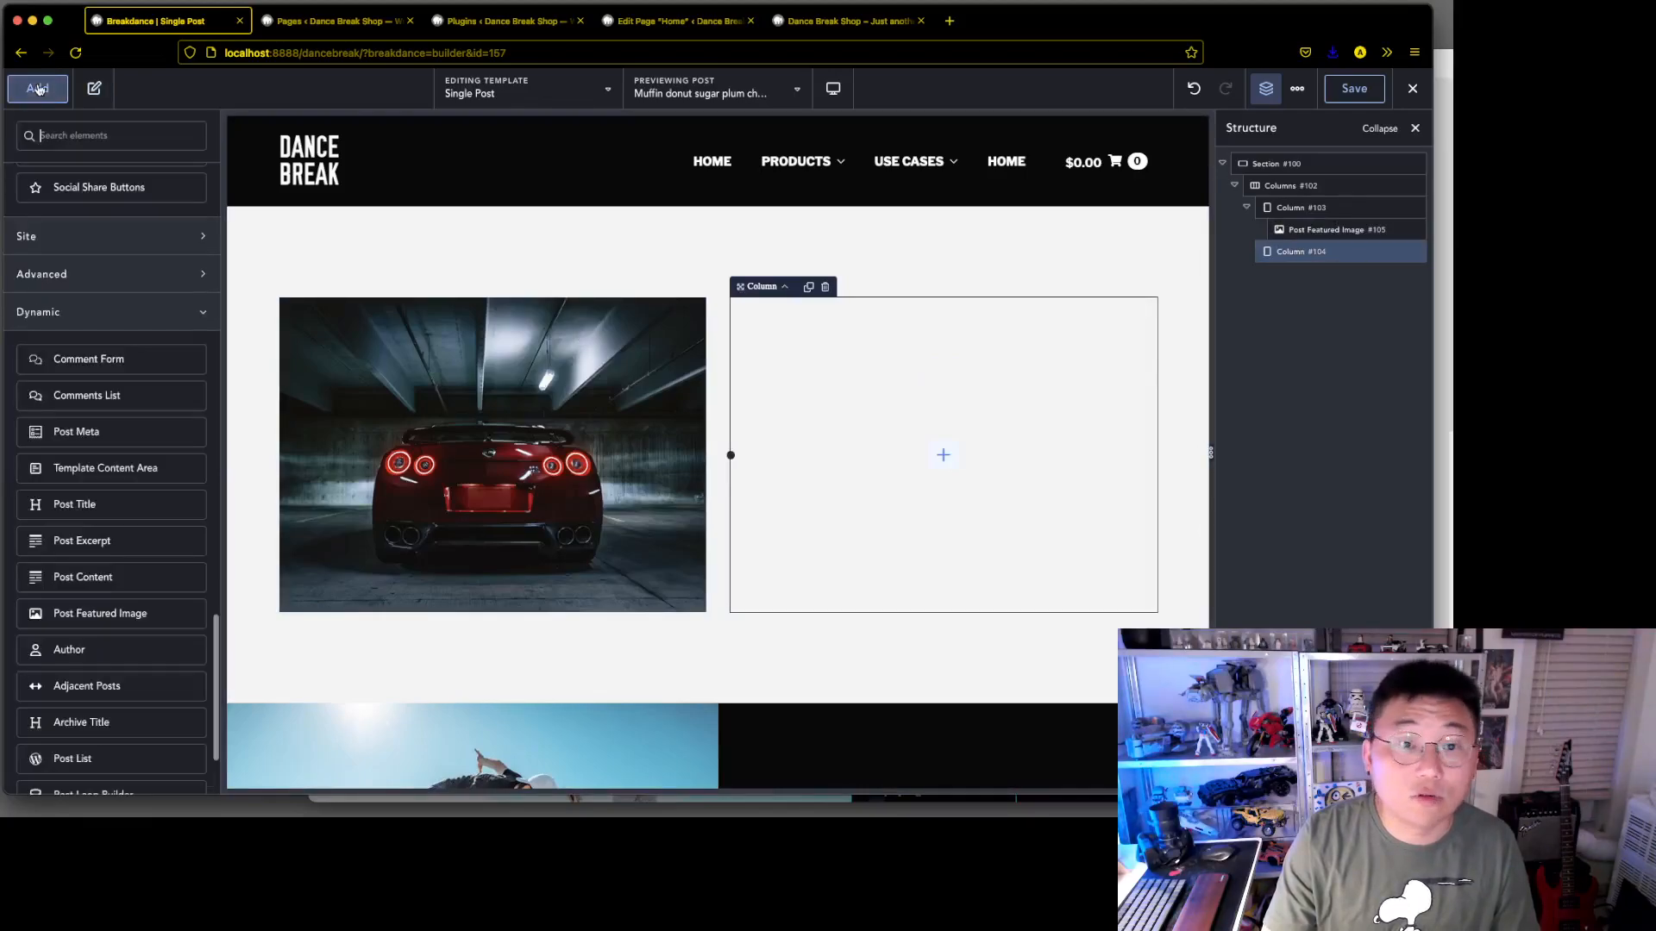
click(134, 505)
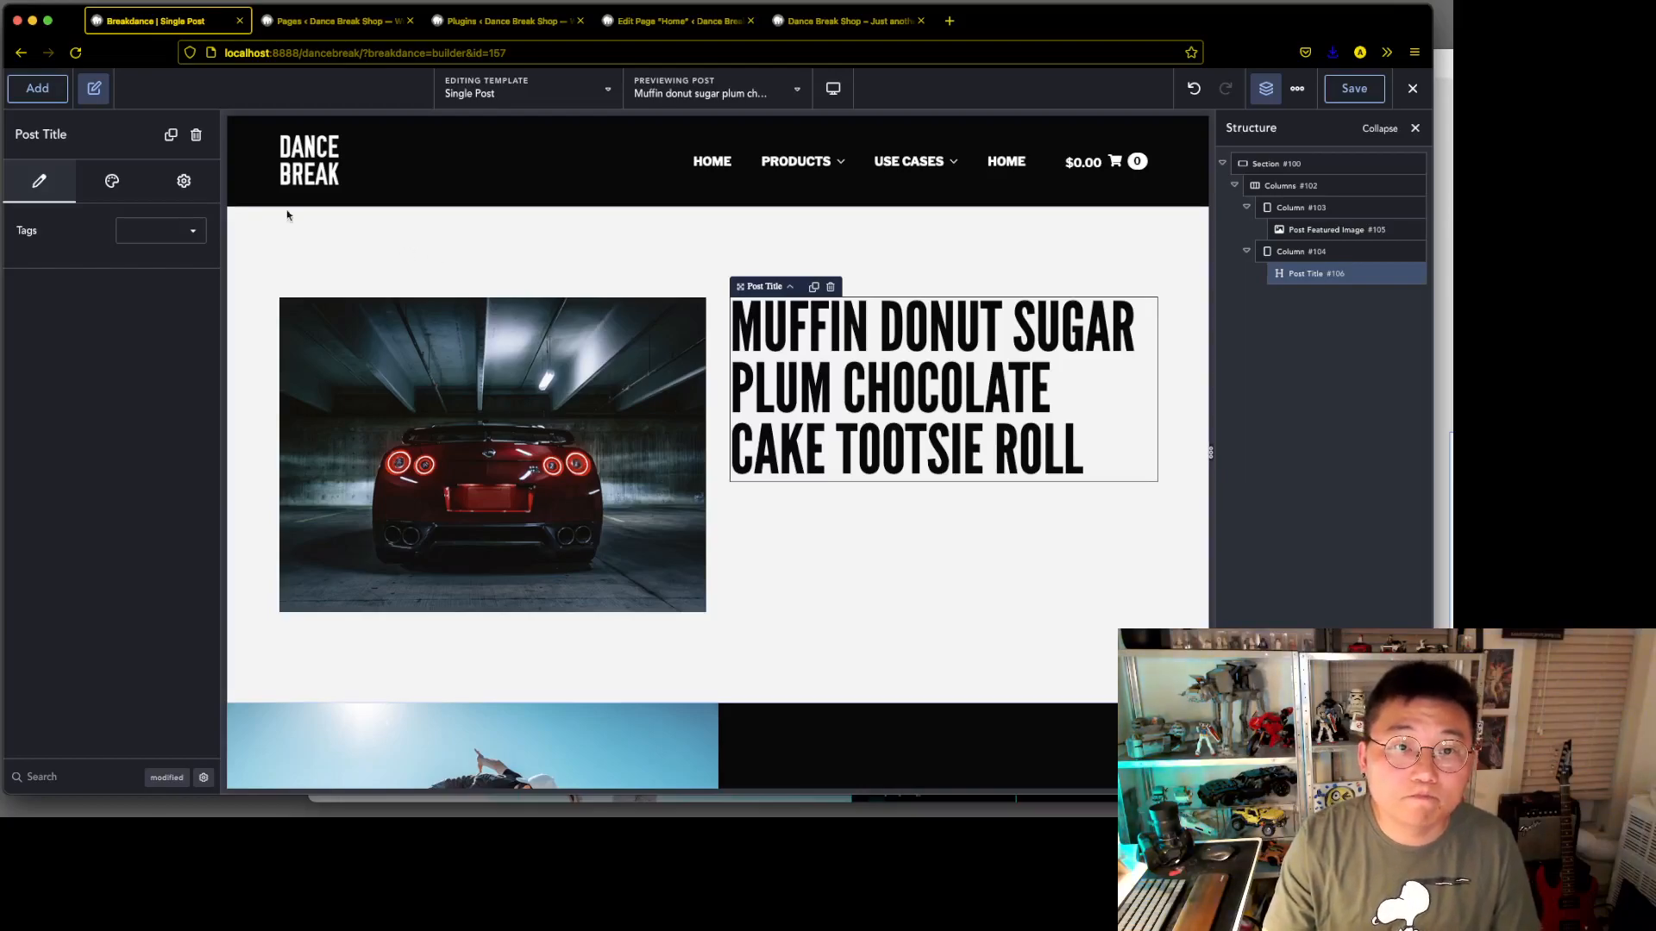
click(193, 240)
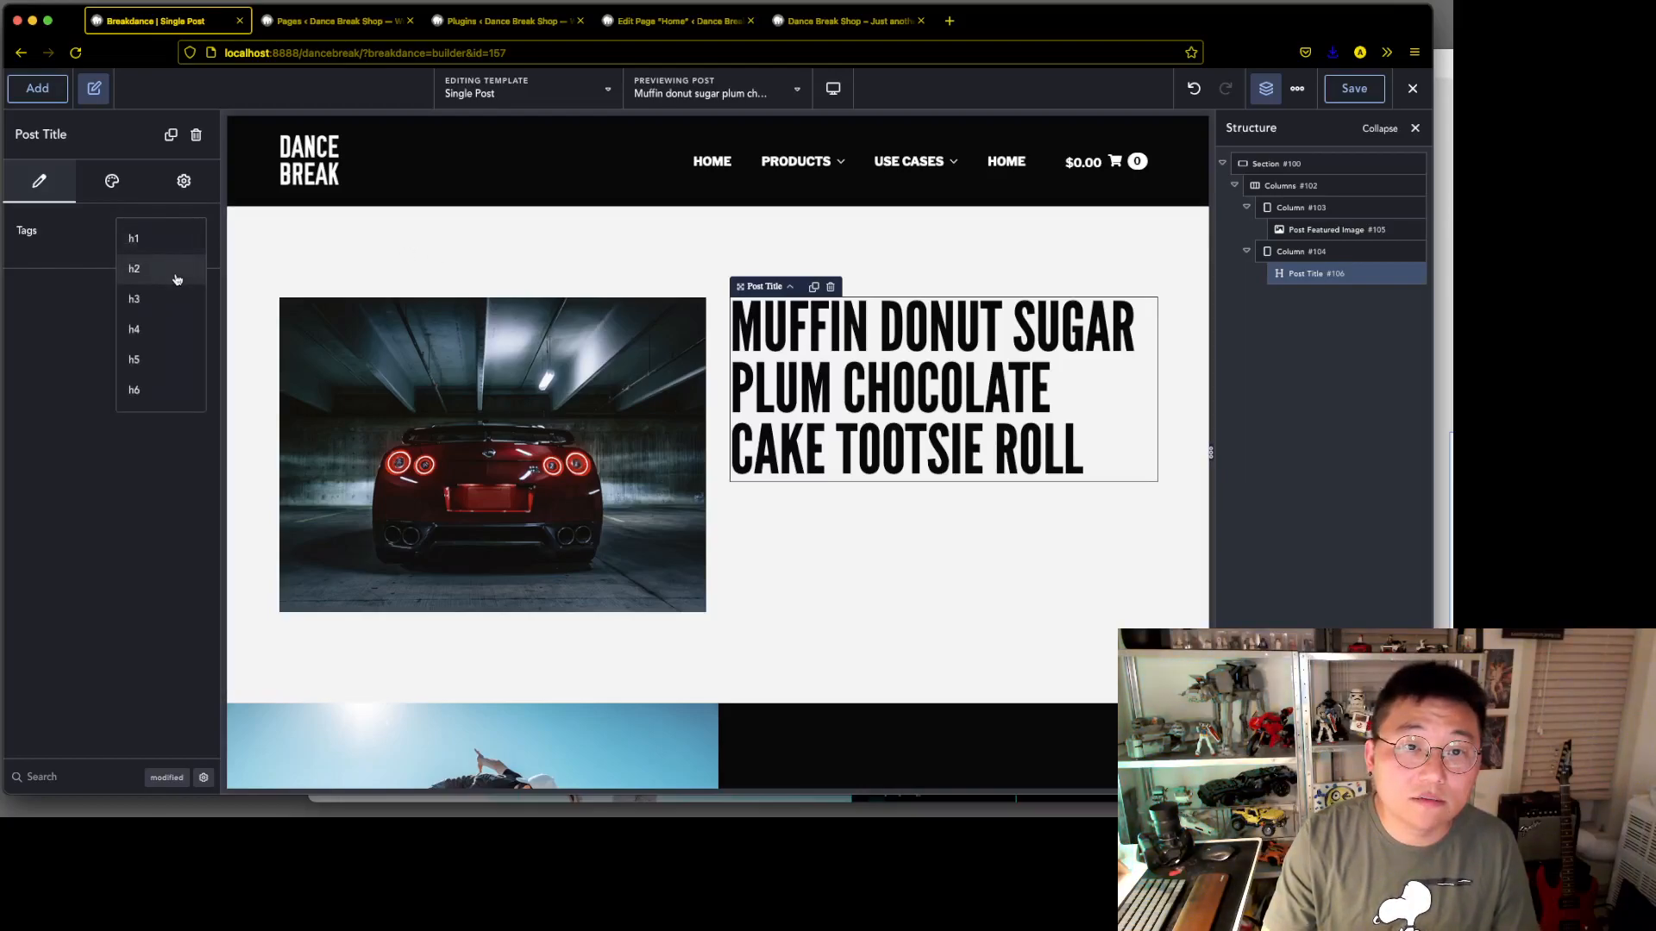
click(173, 251)
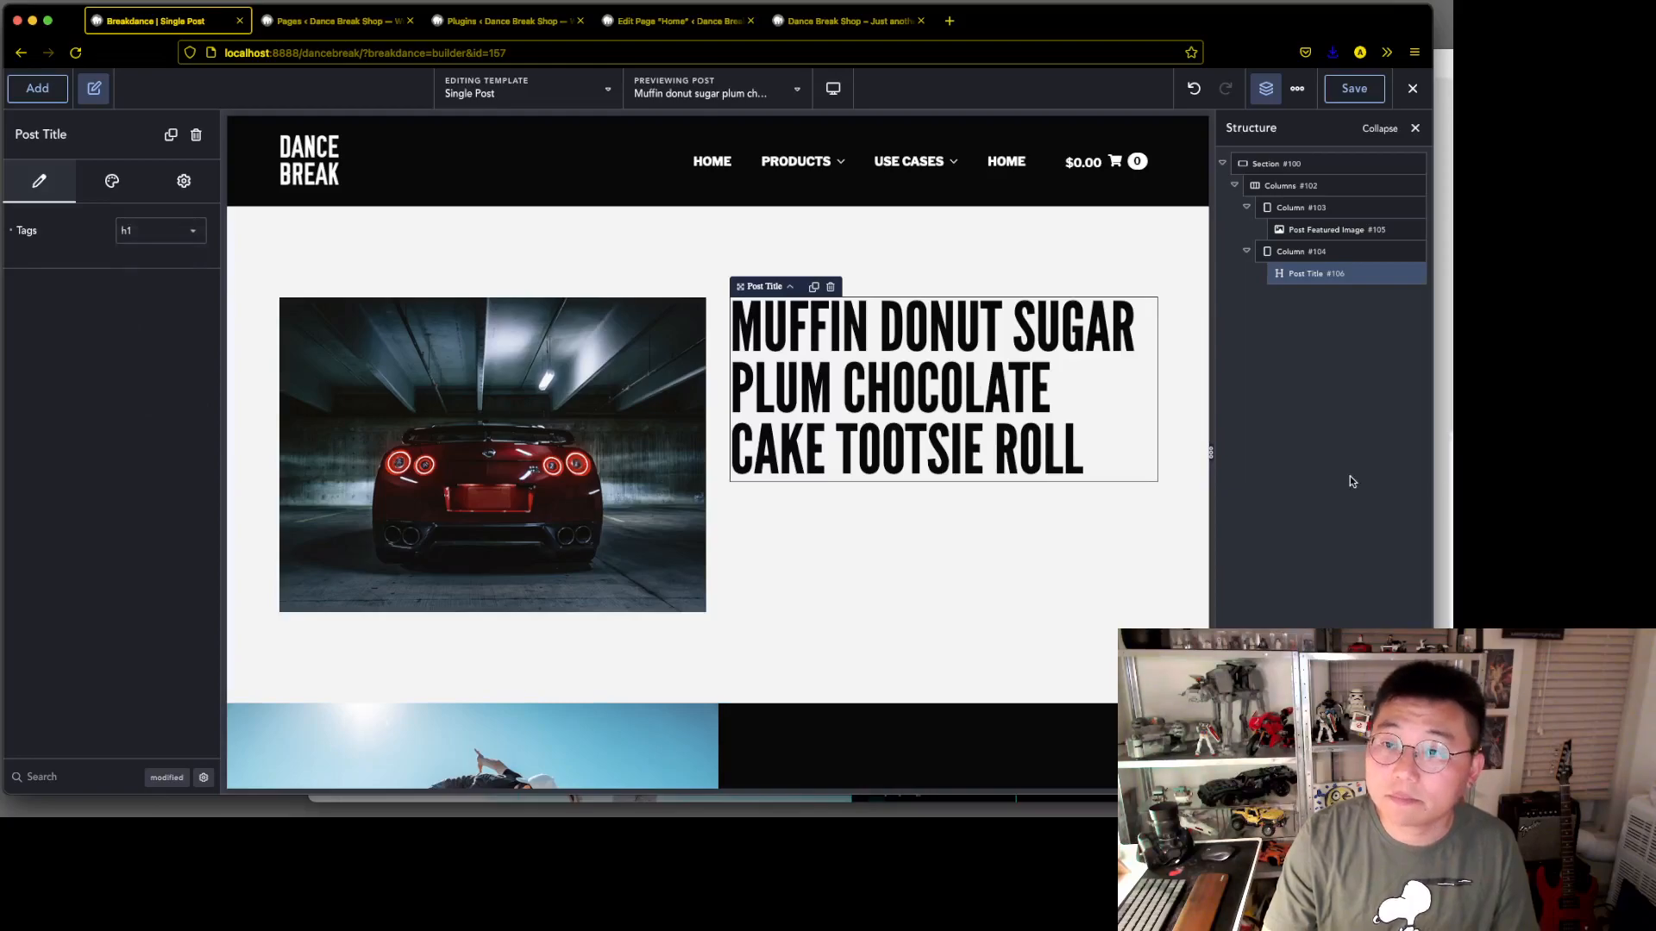
Check the top of the mockup in Adobe XD, and add a Post Meta element below the post title in the browser
key(super+Tab)
scroll(1197, 485, up, 10)
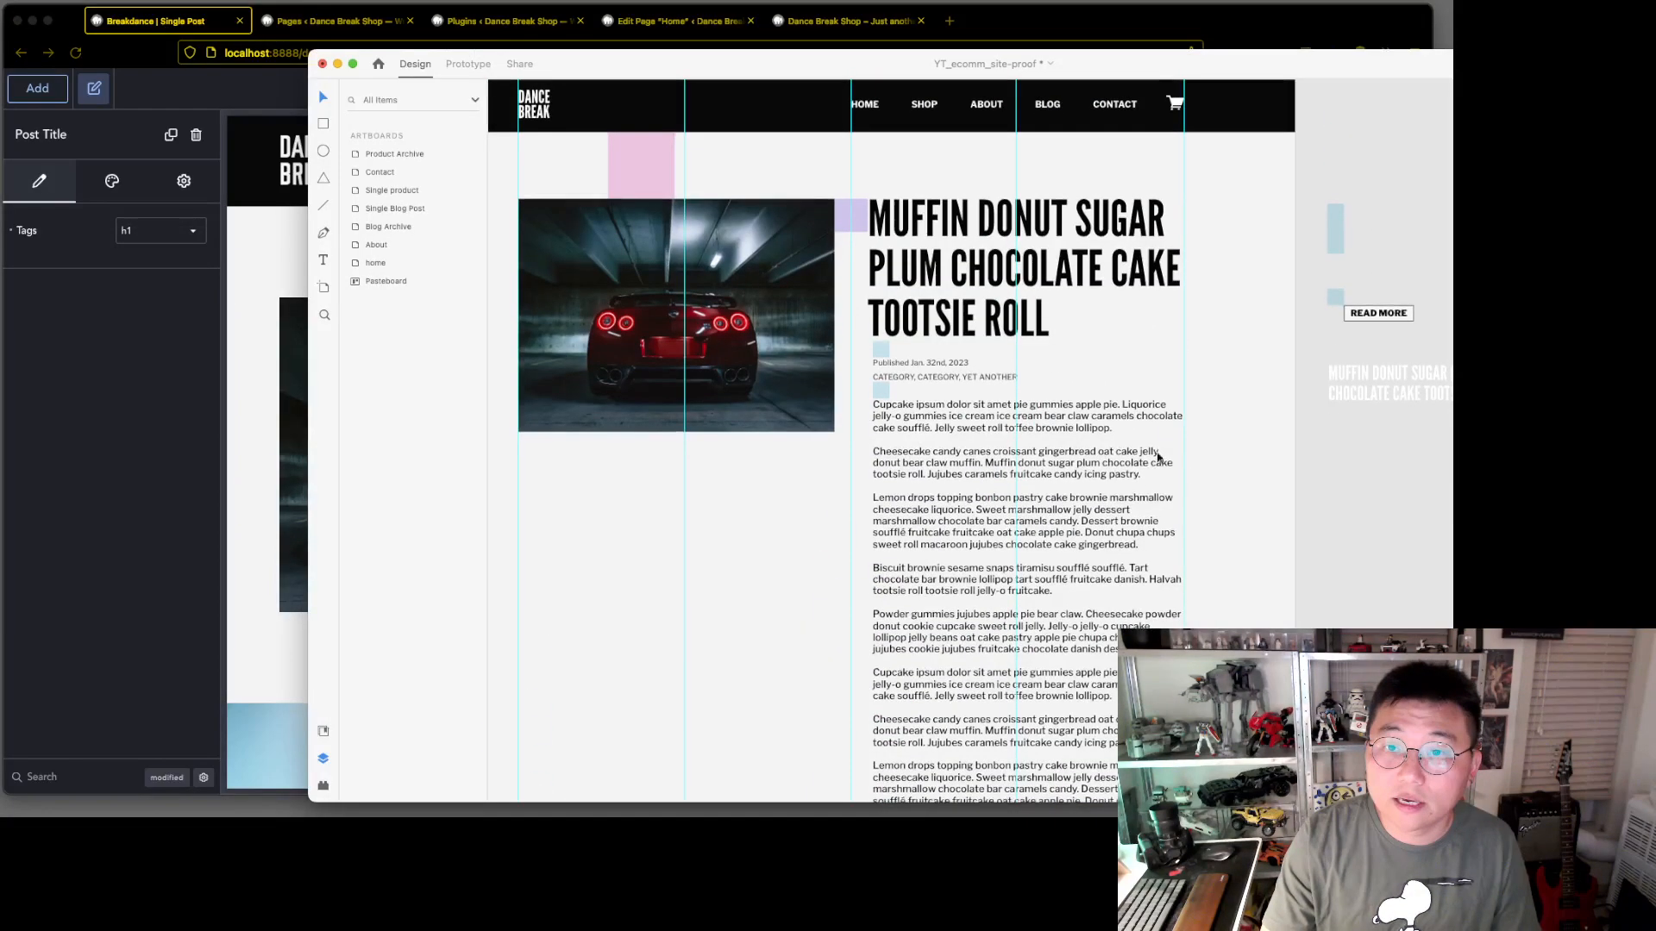
click(67, 481)
click(37, 88)
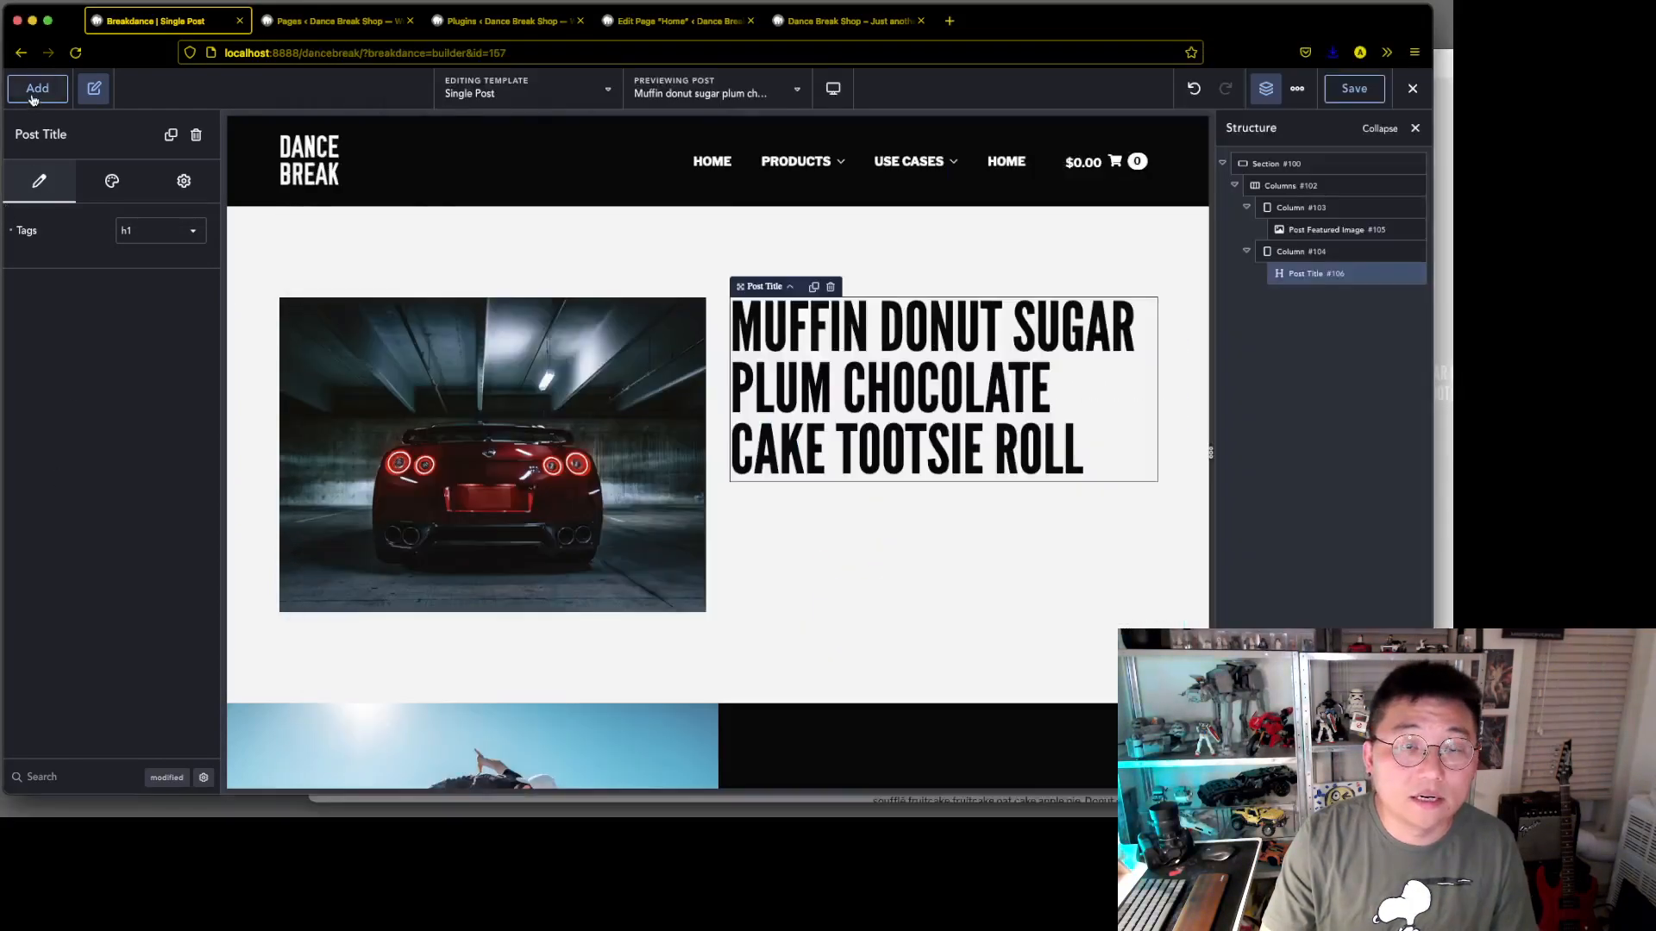
scroll(169, 664, down, 10)
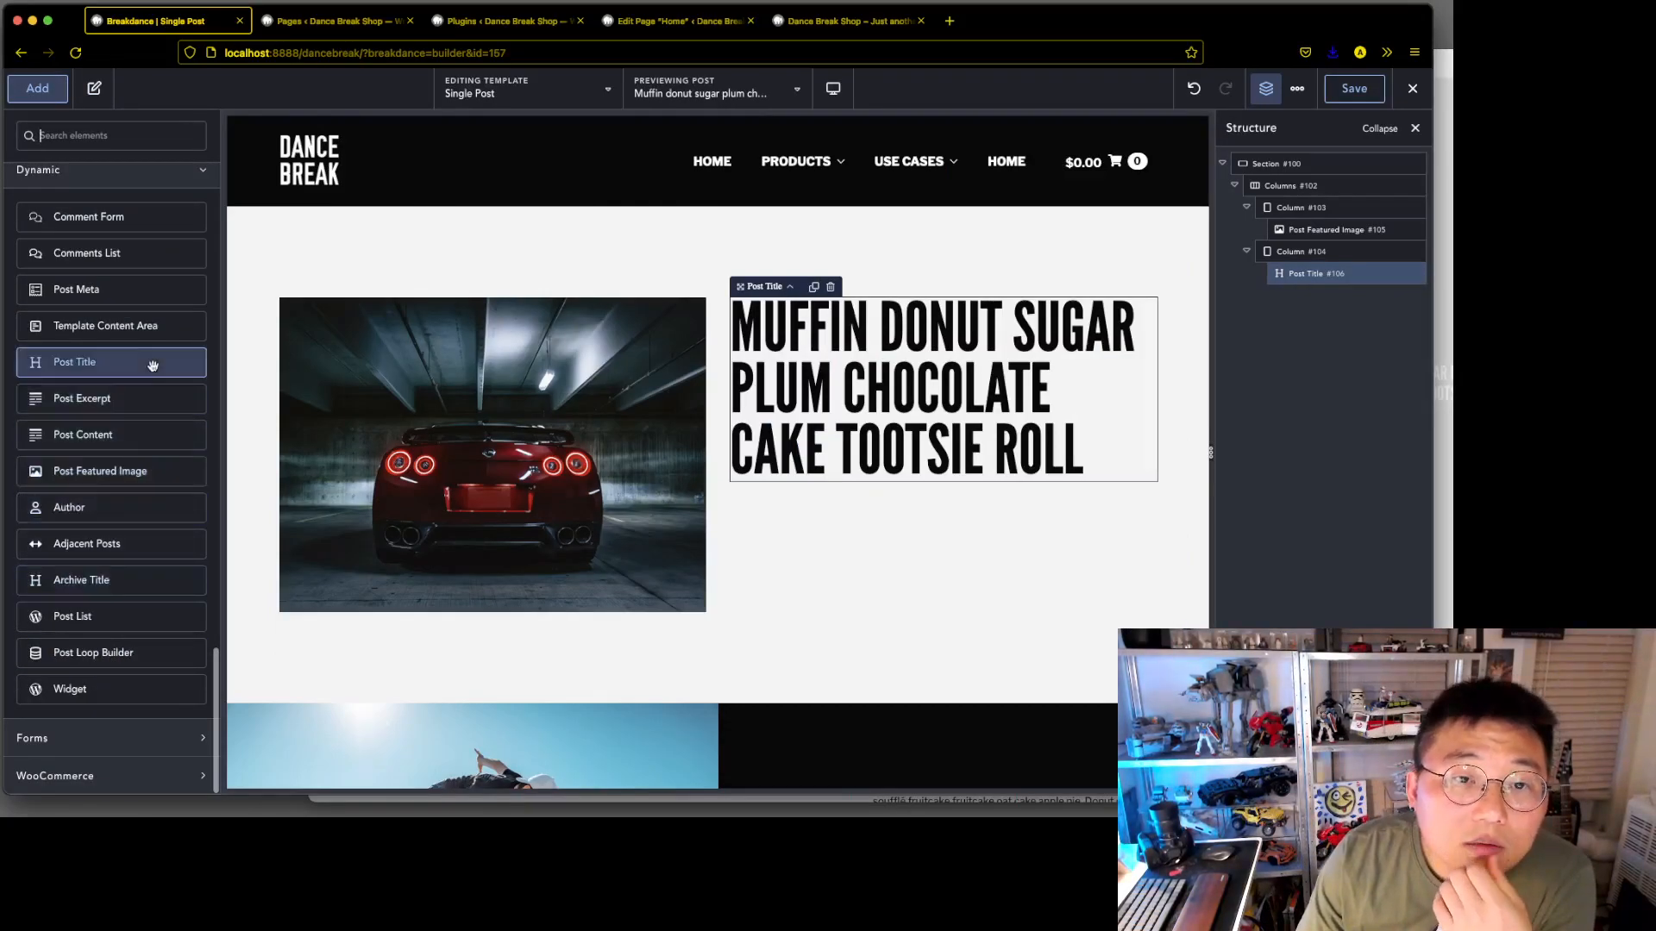
click(148, 301)
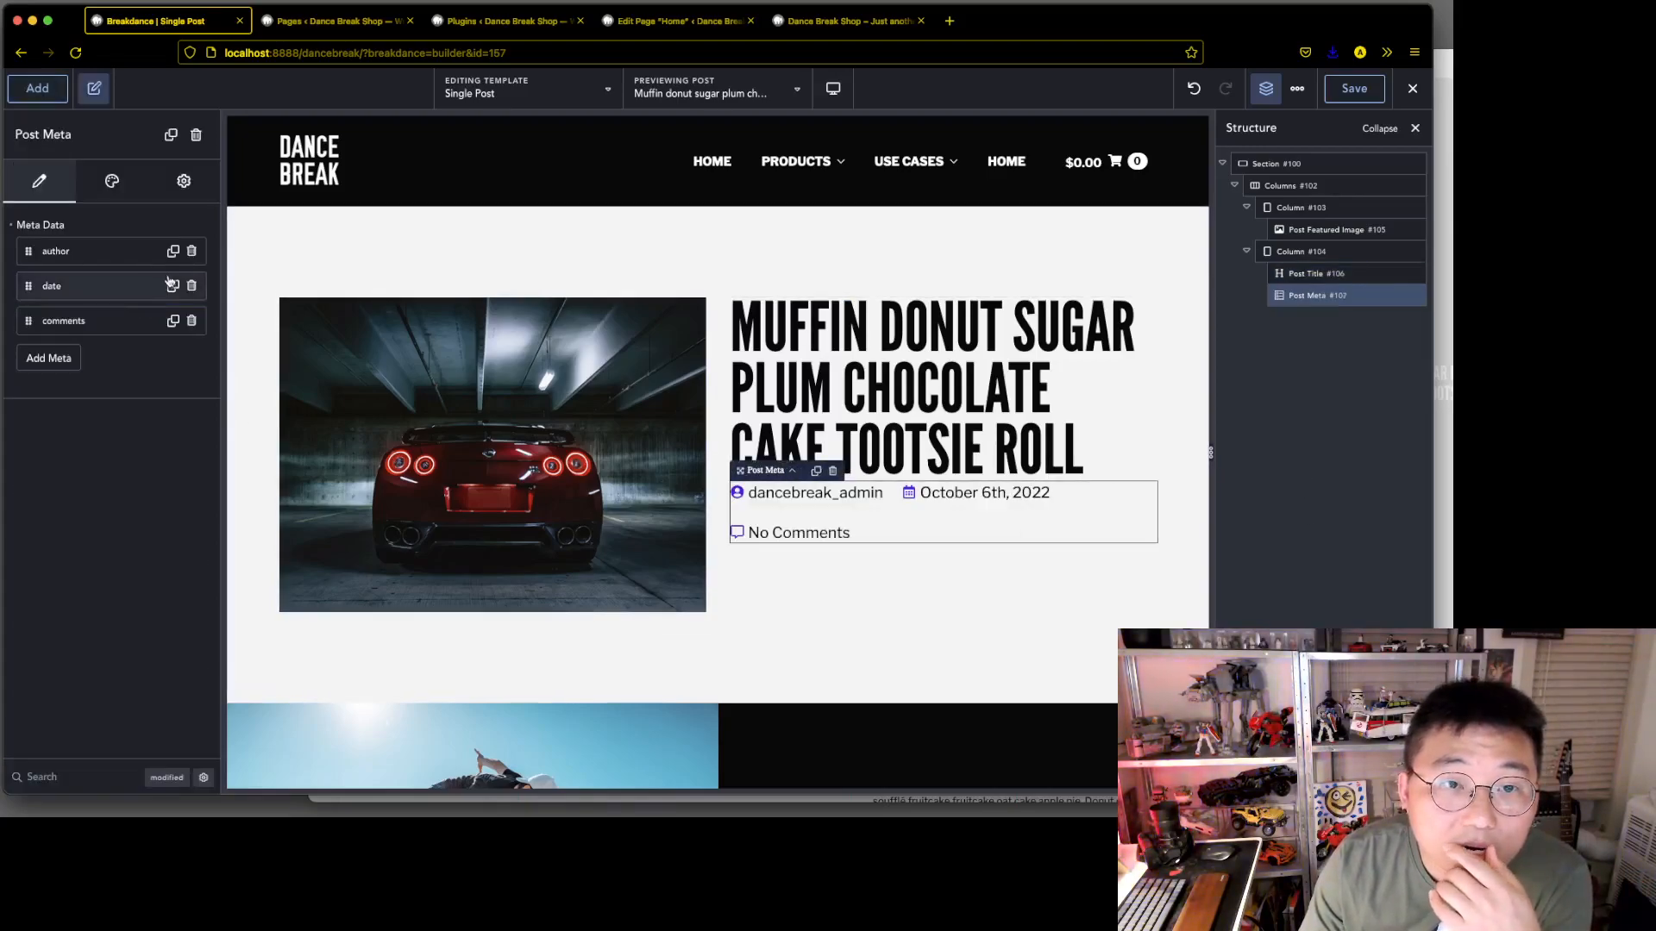
Remove the comments item from the post meta and move date above author, checking the order against the Adobe XD mockup
click(192, 321)
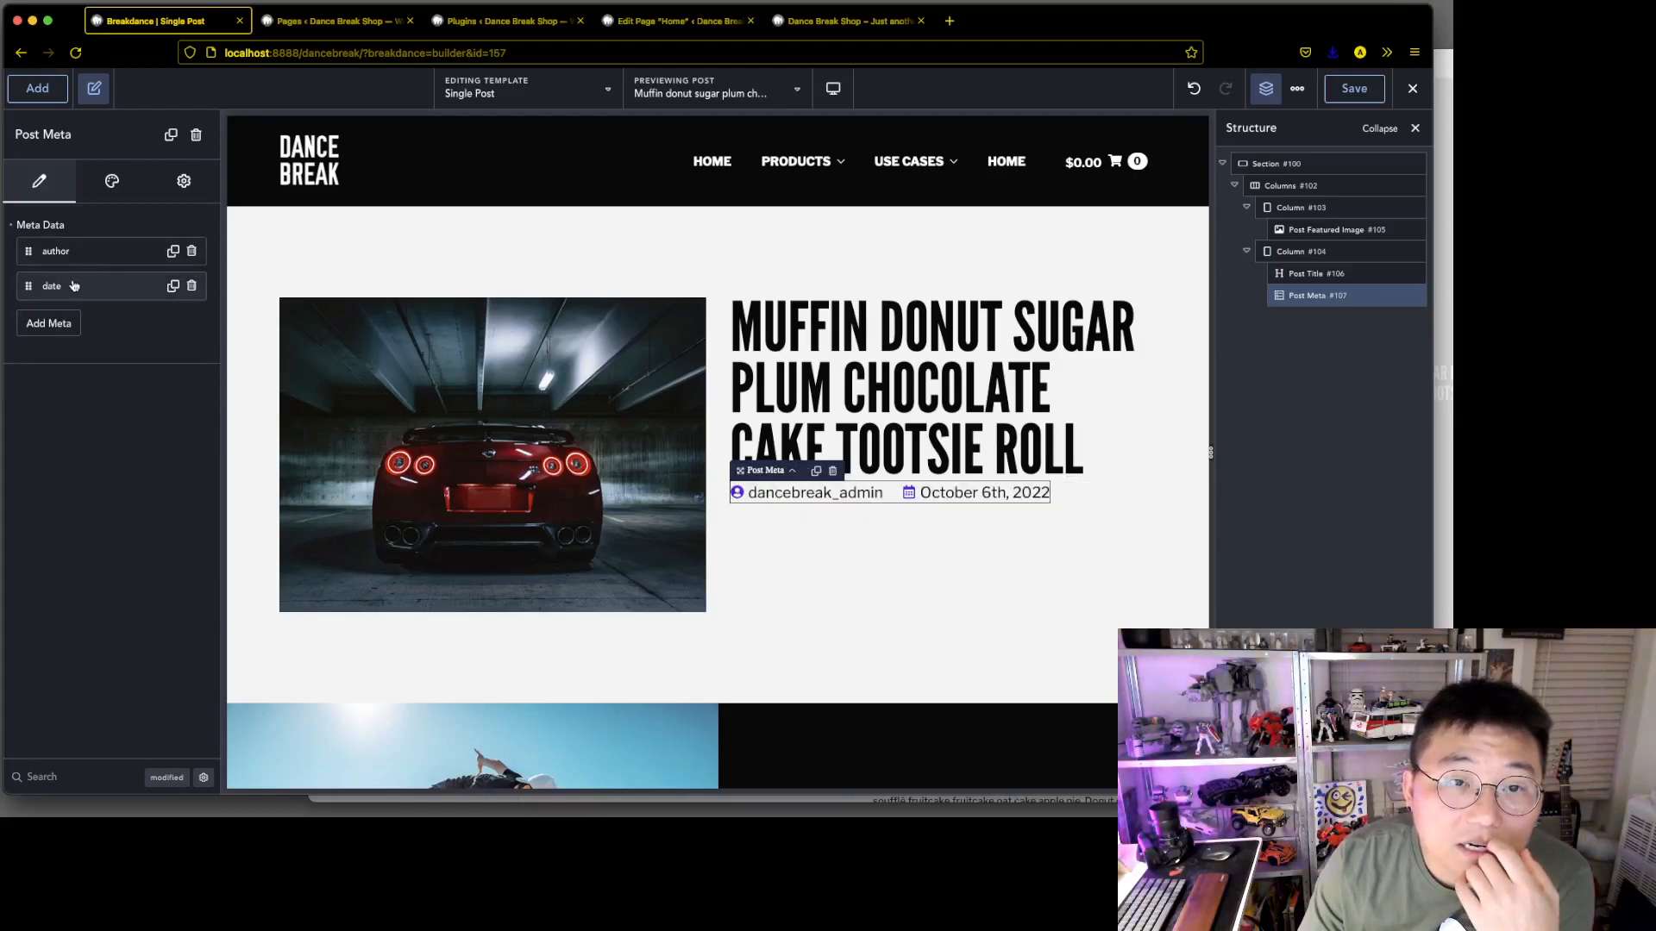
drag(29, 286, 29, 252)
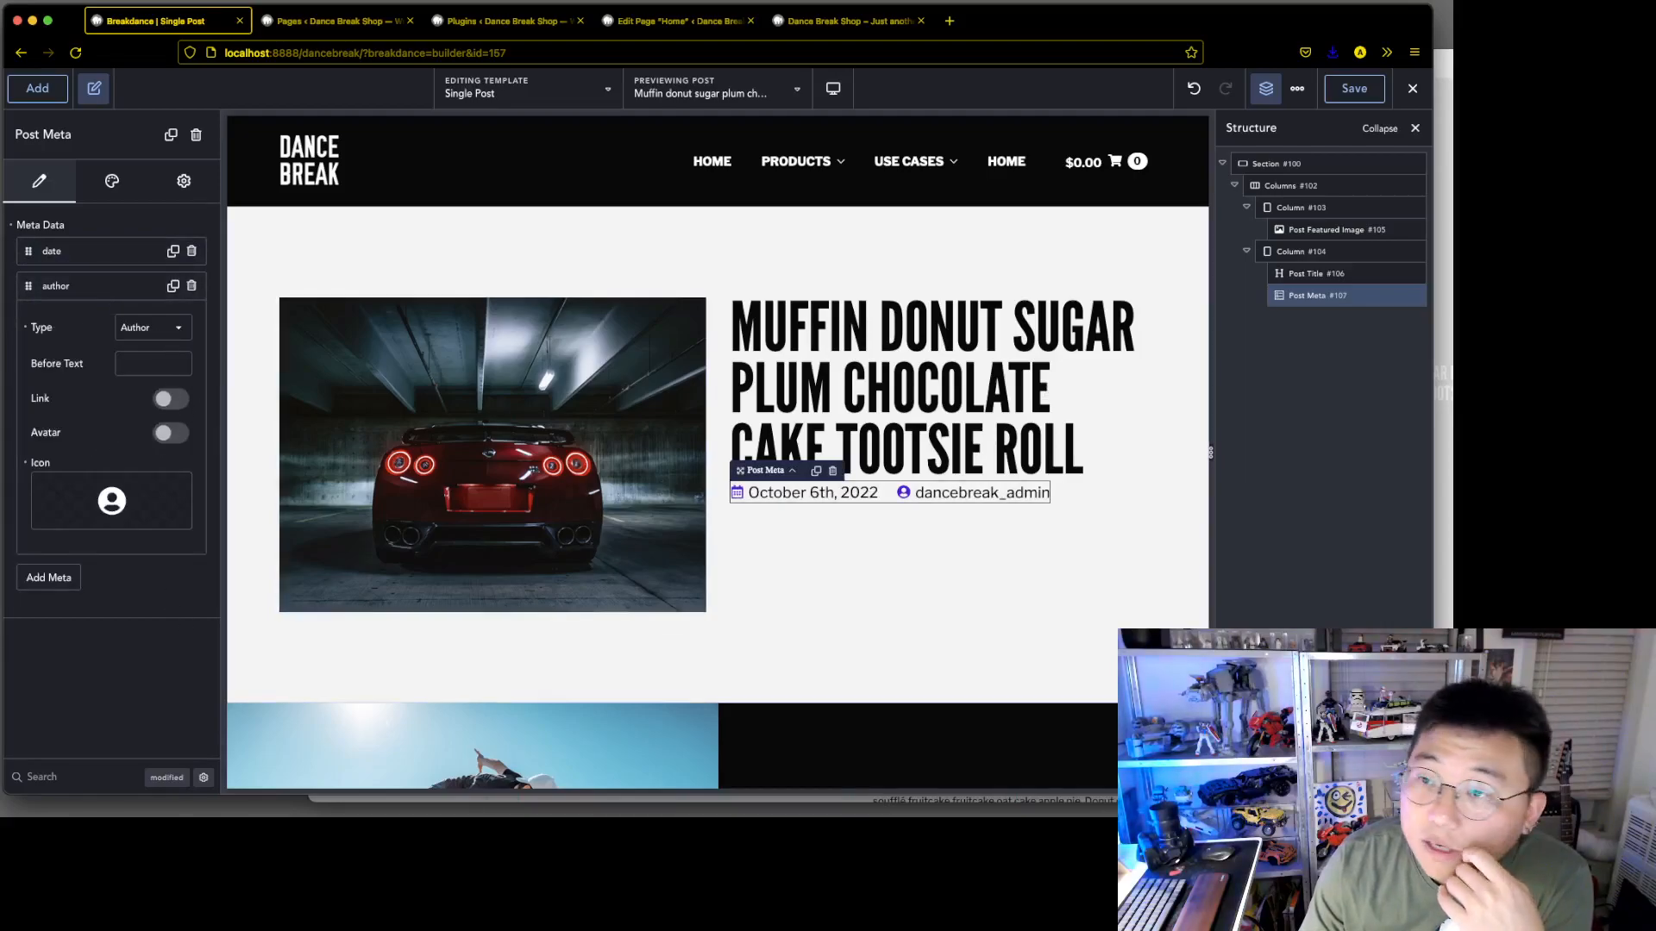
key(super+Tab)
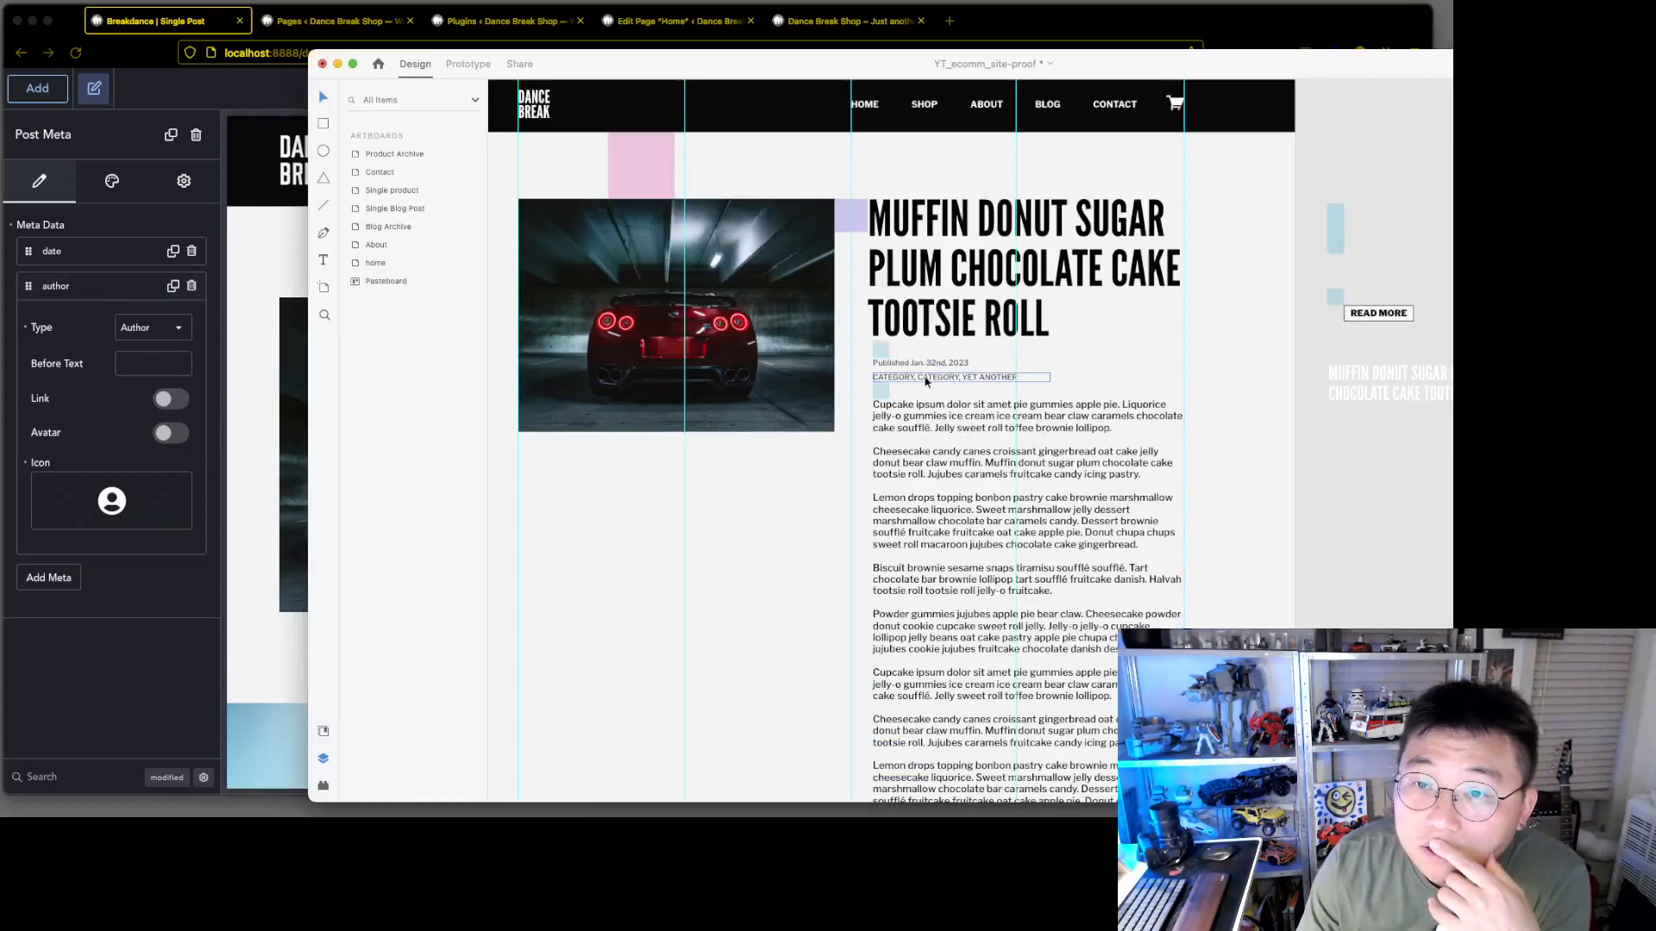
click(103, 657)
Add a Terms item using the category taxonomy to the post meta, and delete the author item
click(54, 577)
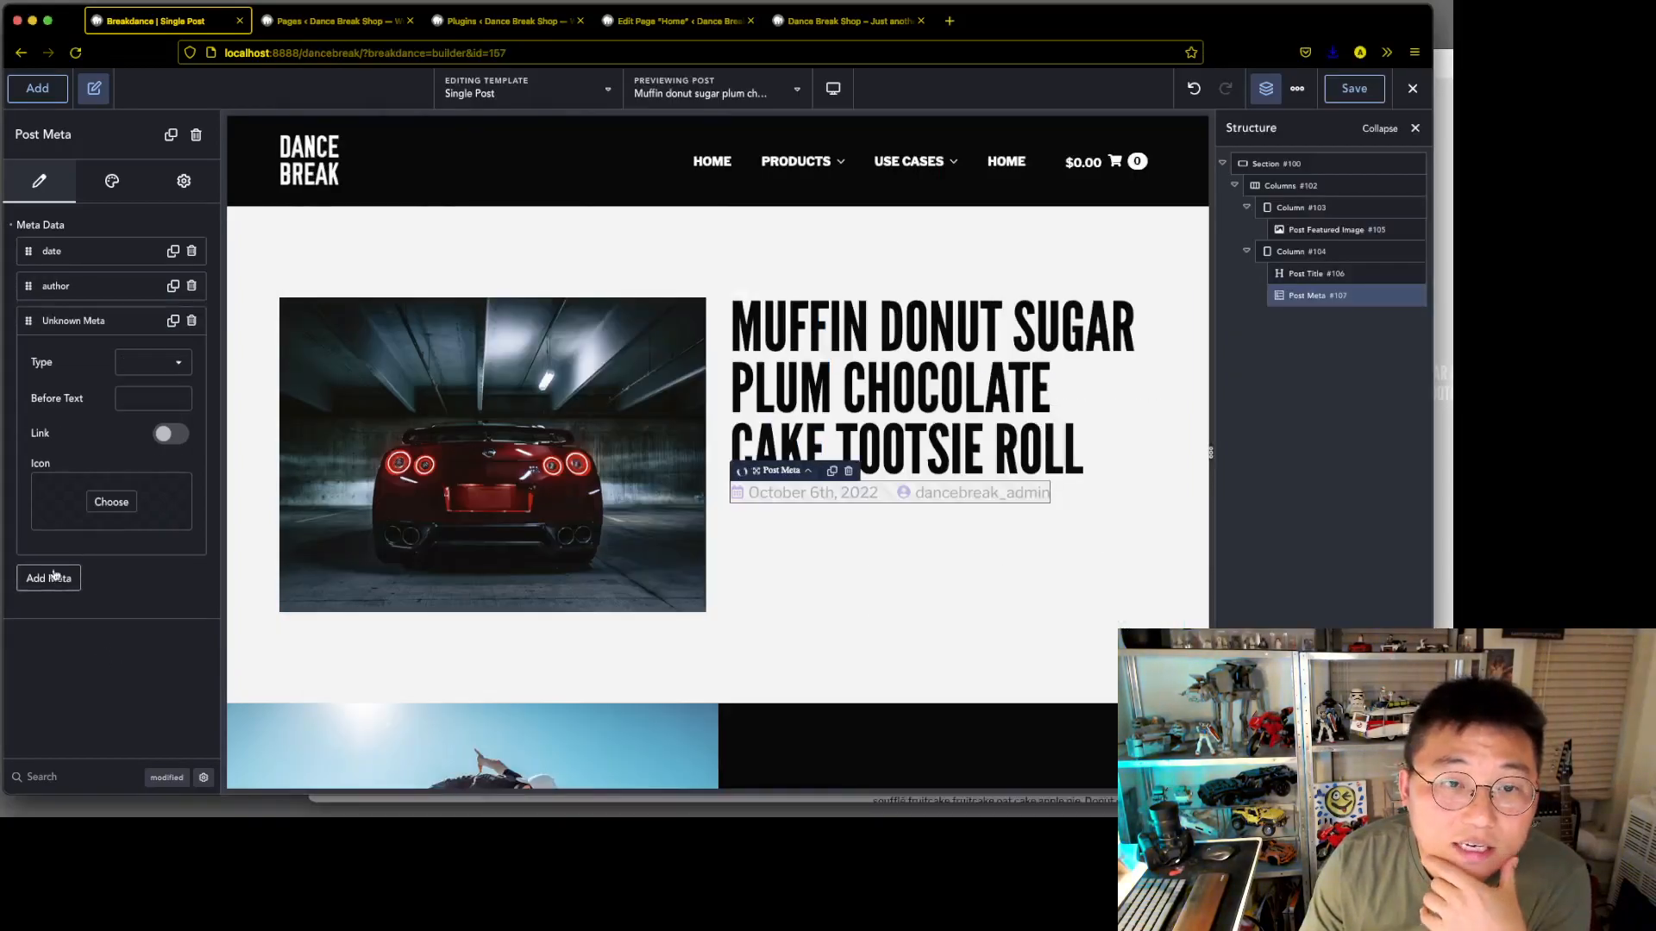
click(151, 363)
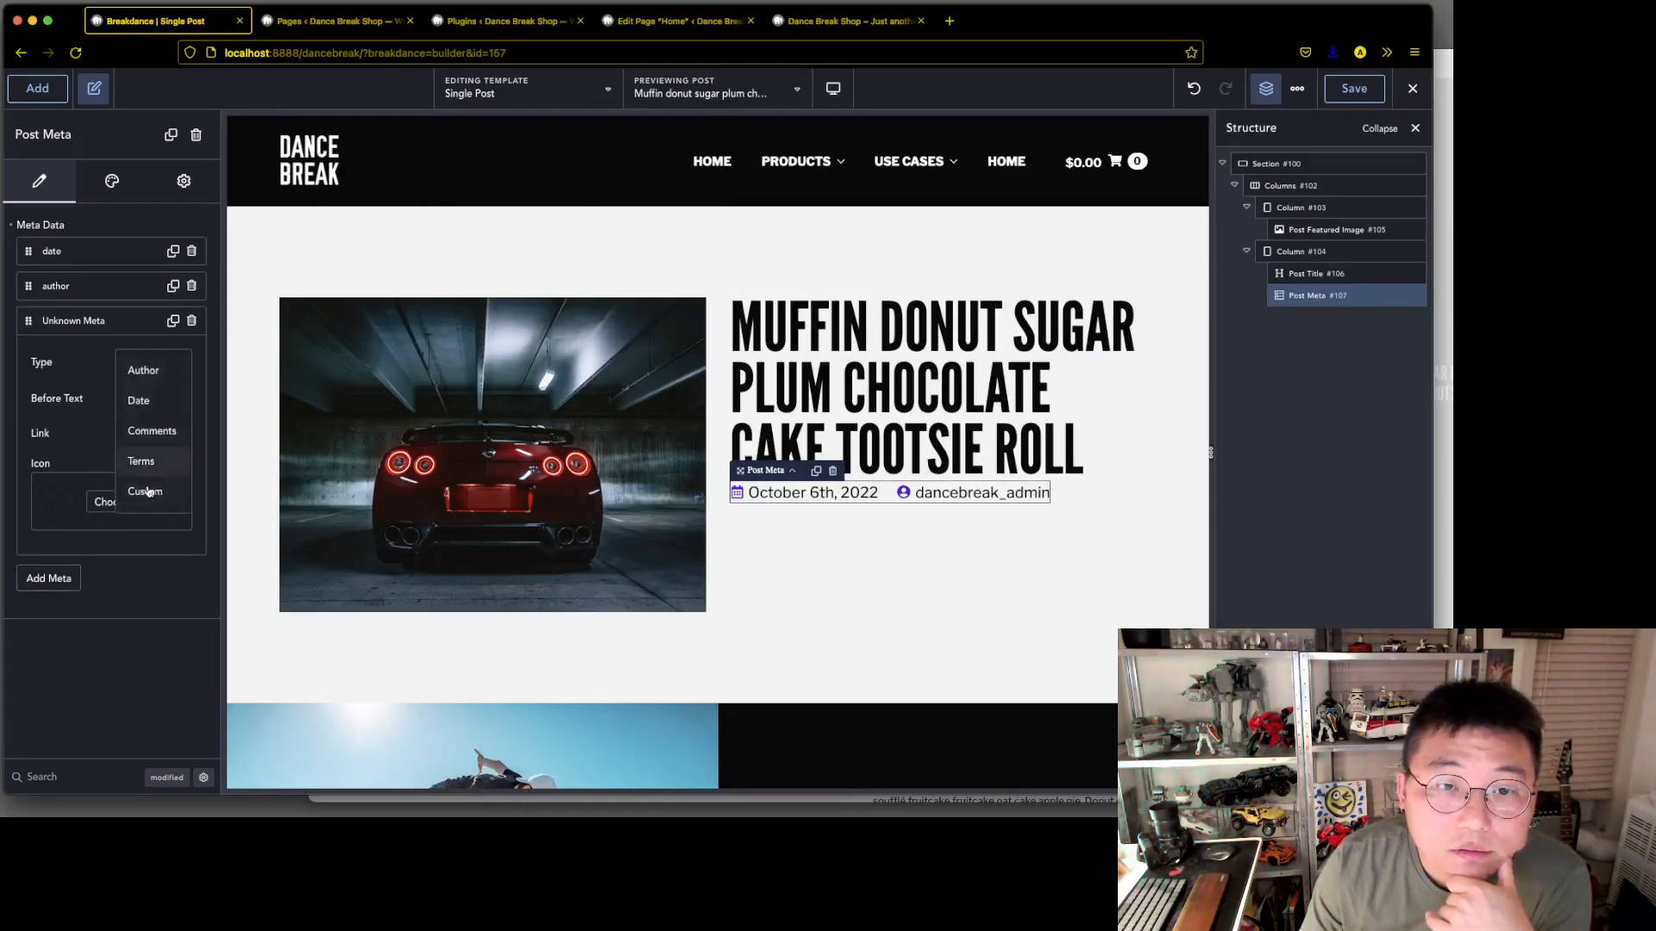
click(141, 462)
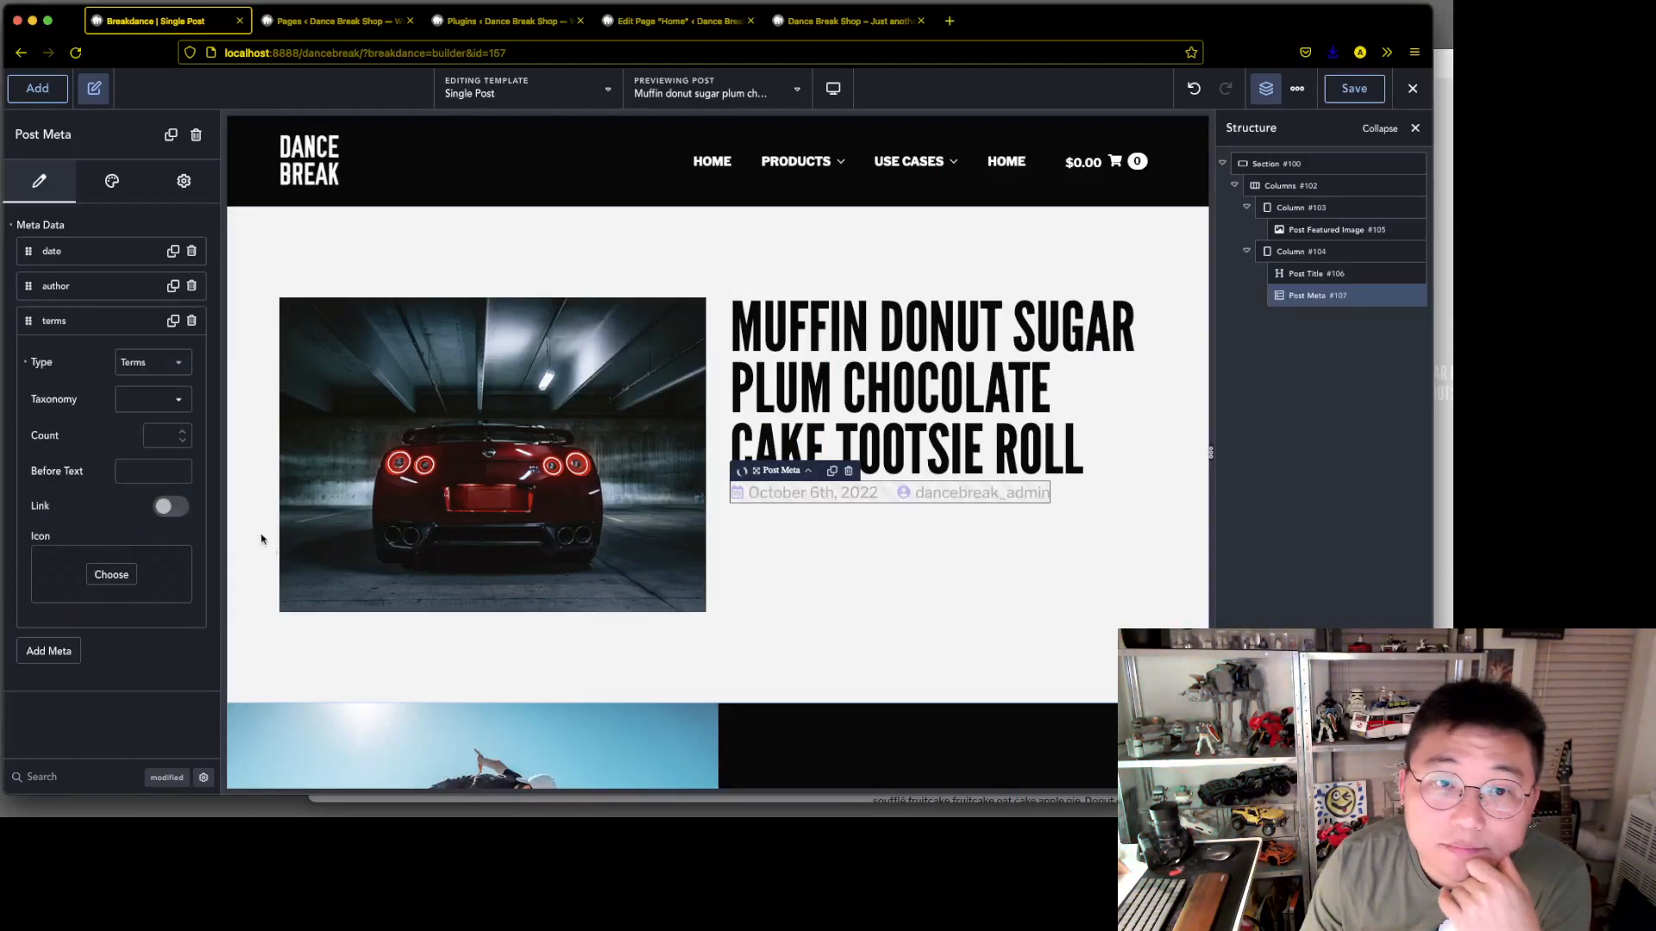
click(168, 399)
click(188, 420)
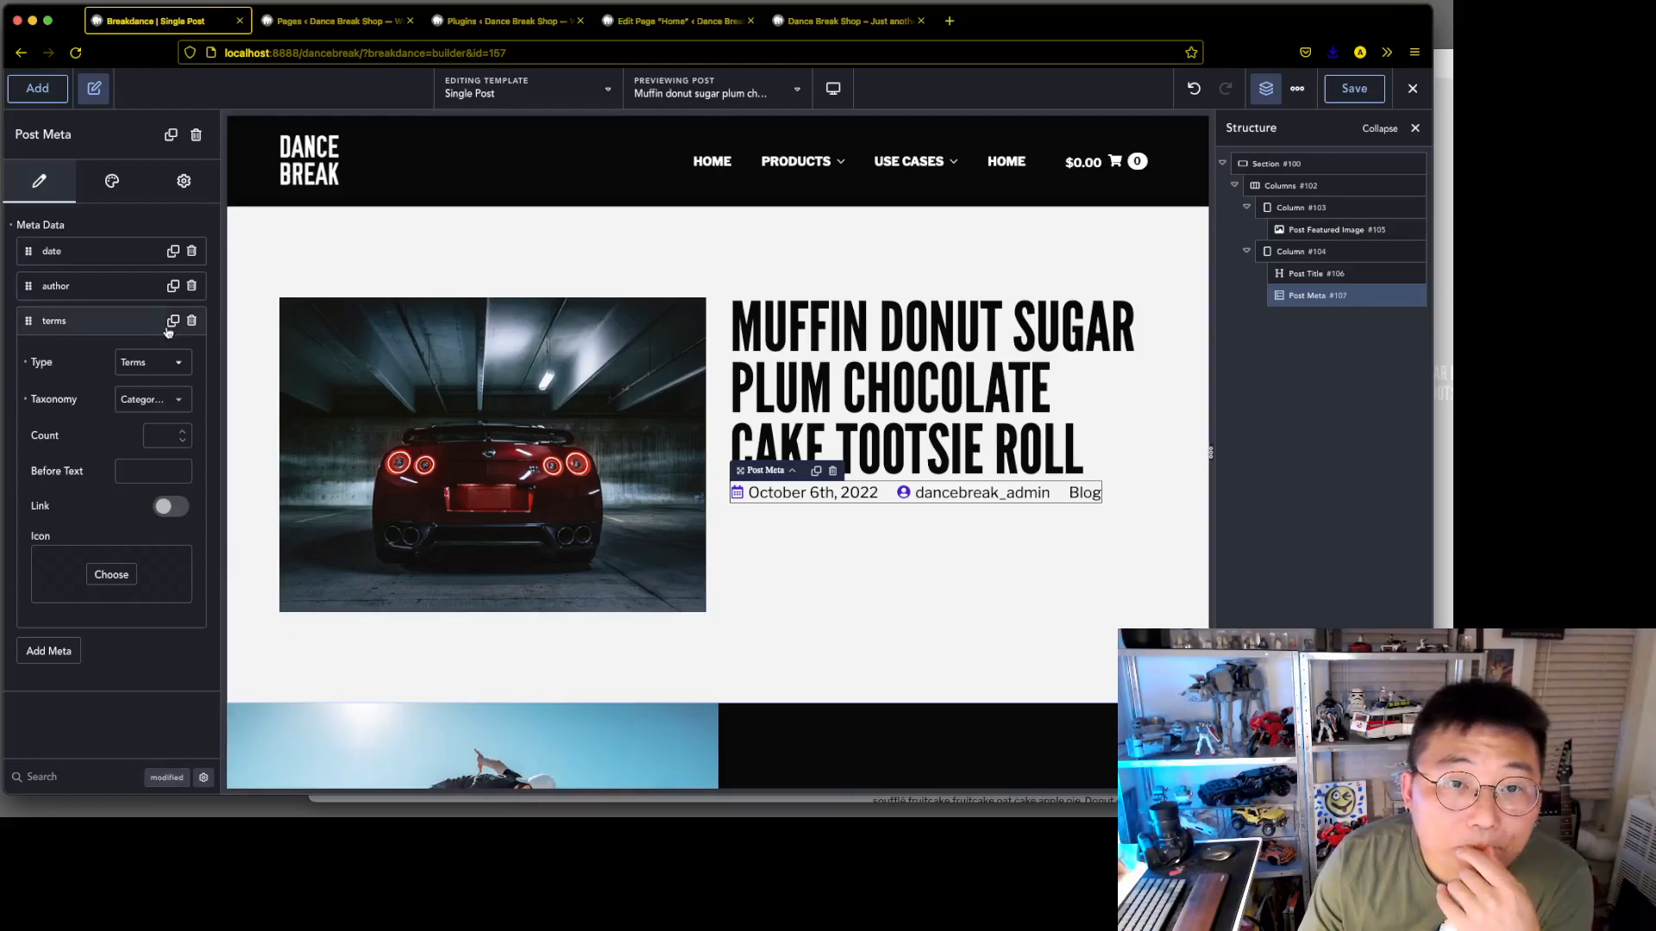
click(191, 287)
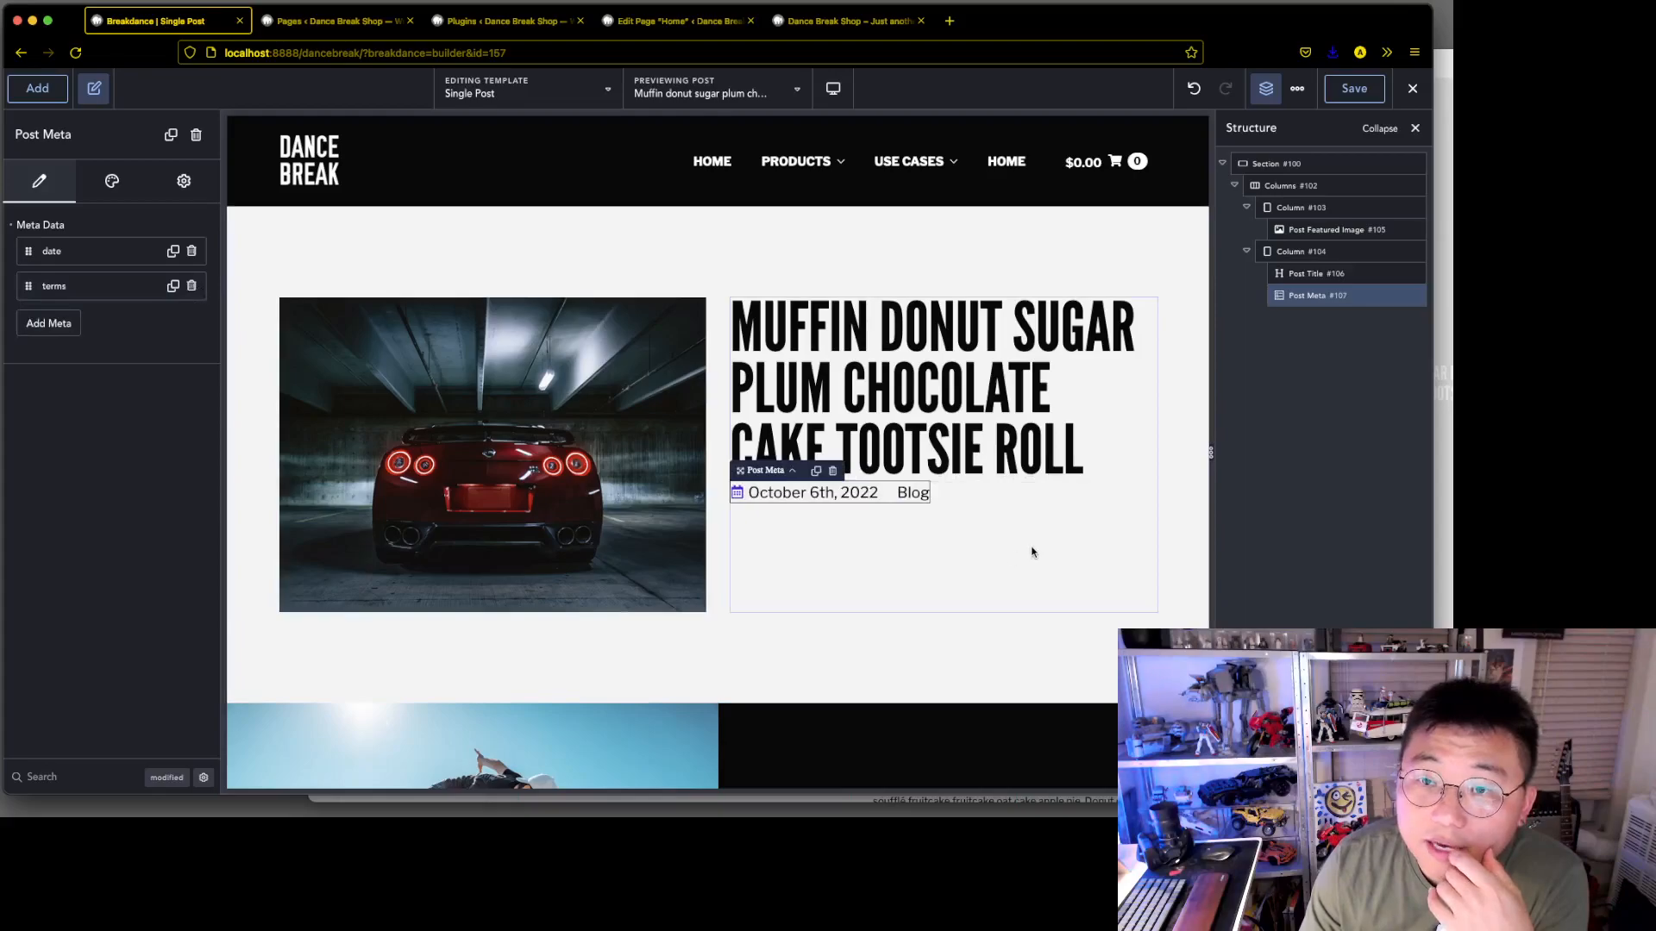
Set the date item's format to April 1st,2022 (F jS, Y) and its before text to Published, following the Adobe XD mockup
click(52, 251)
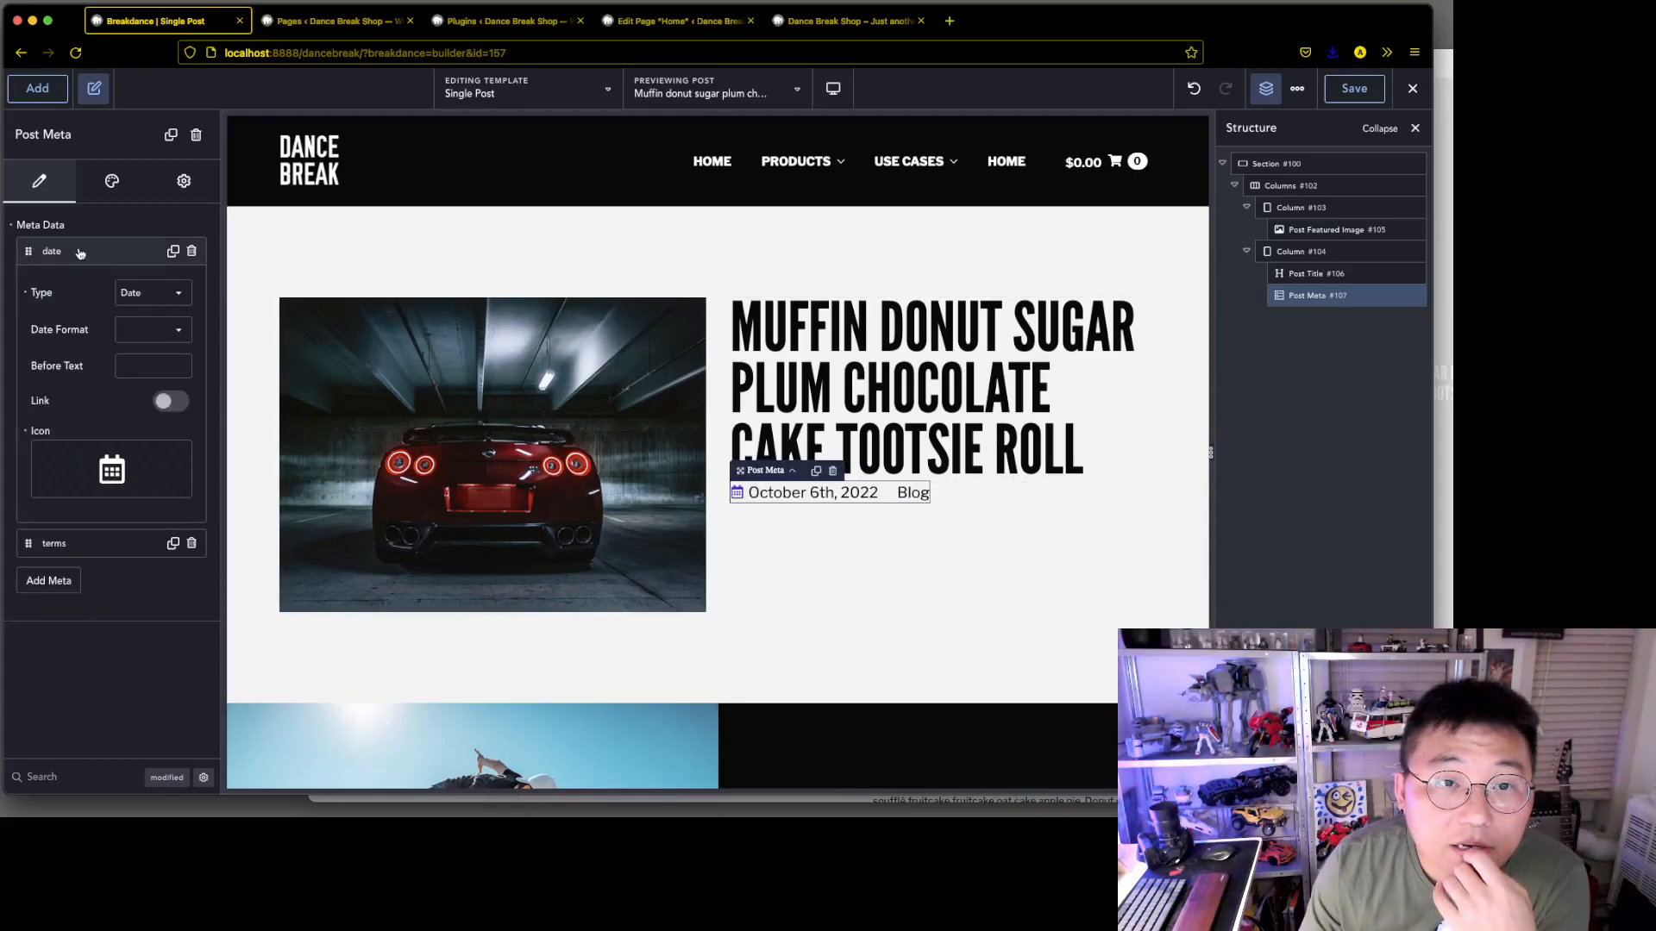
click(155, 333)
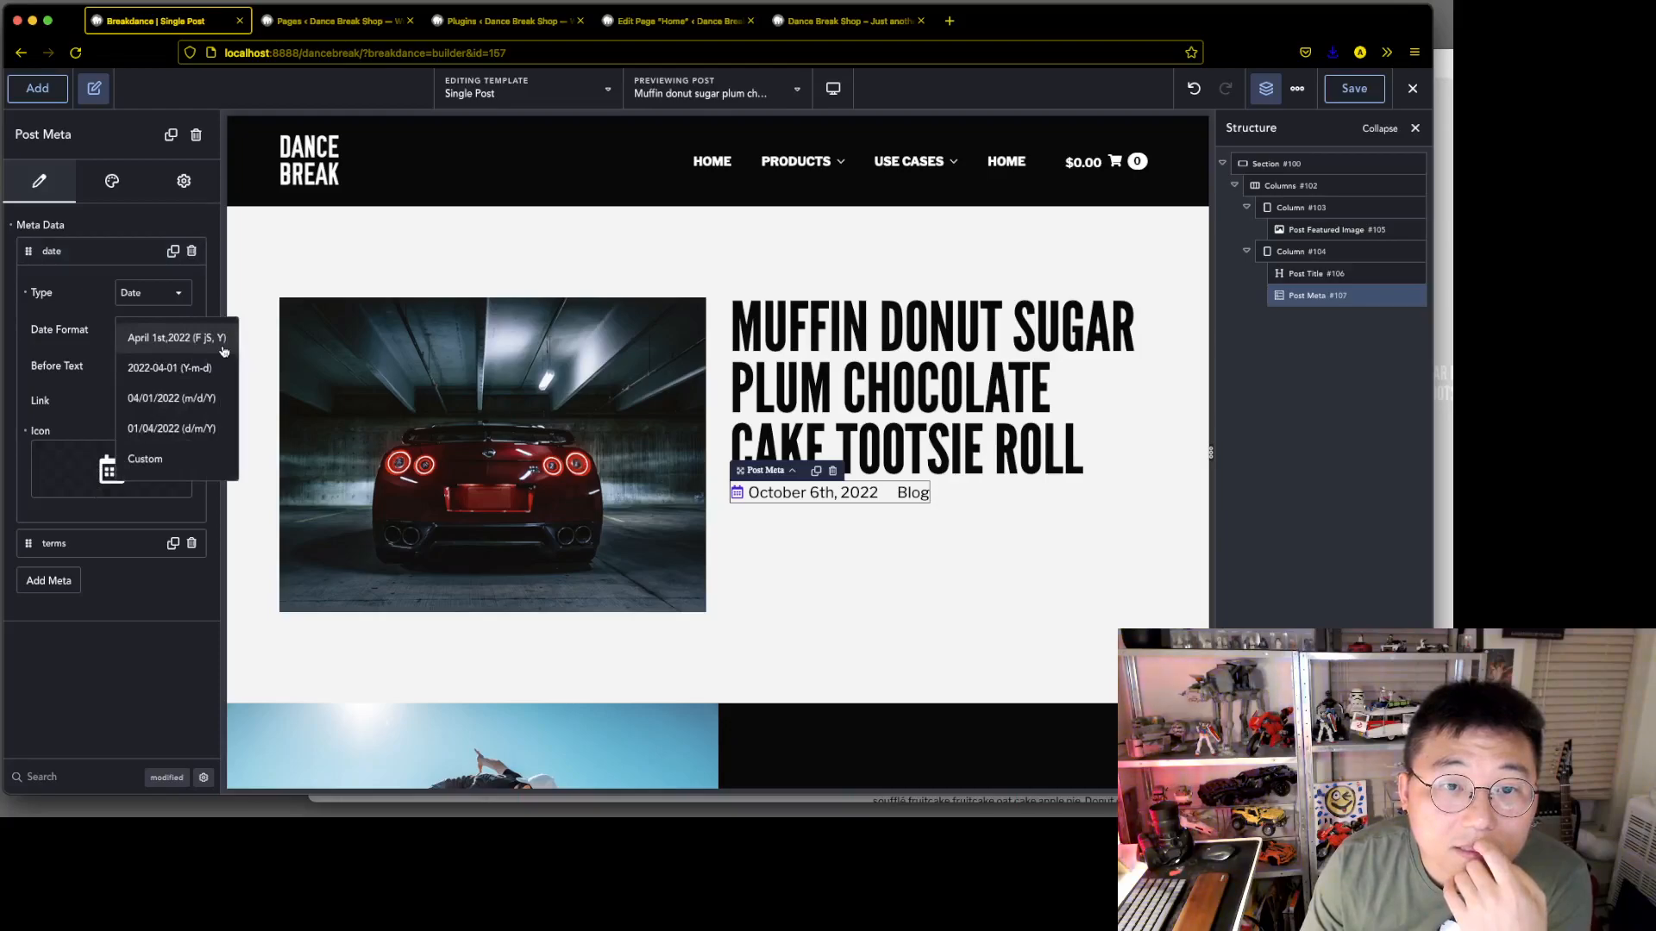
key(super+Tab)
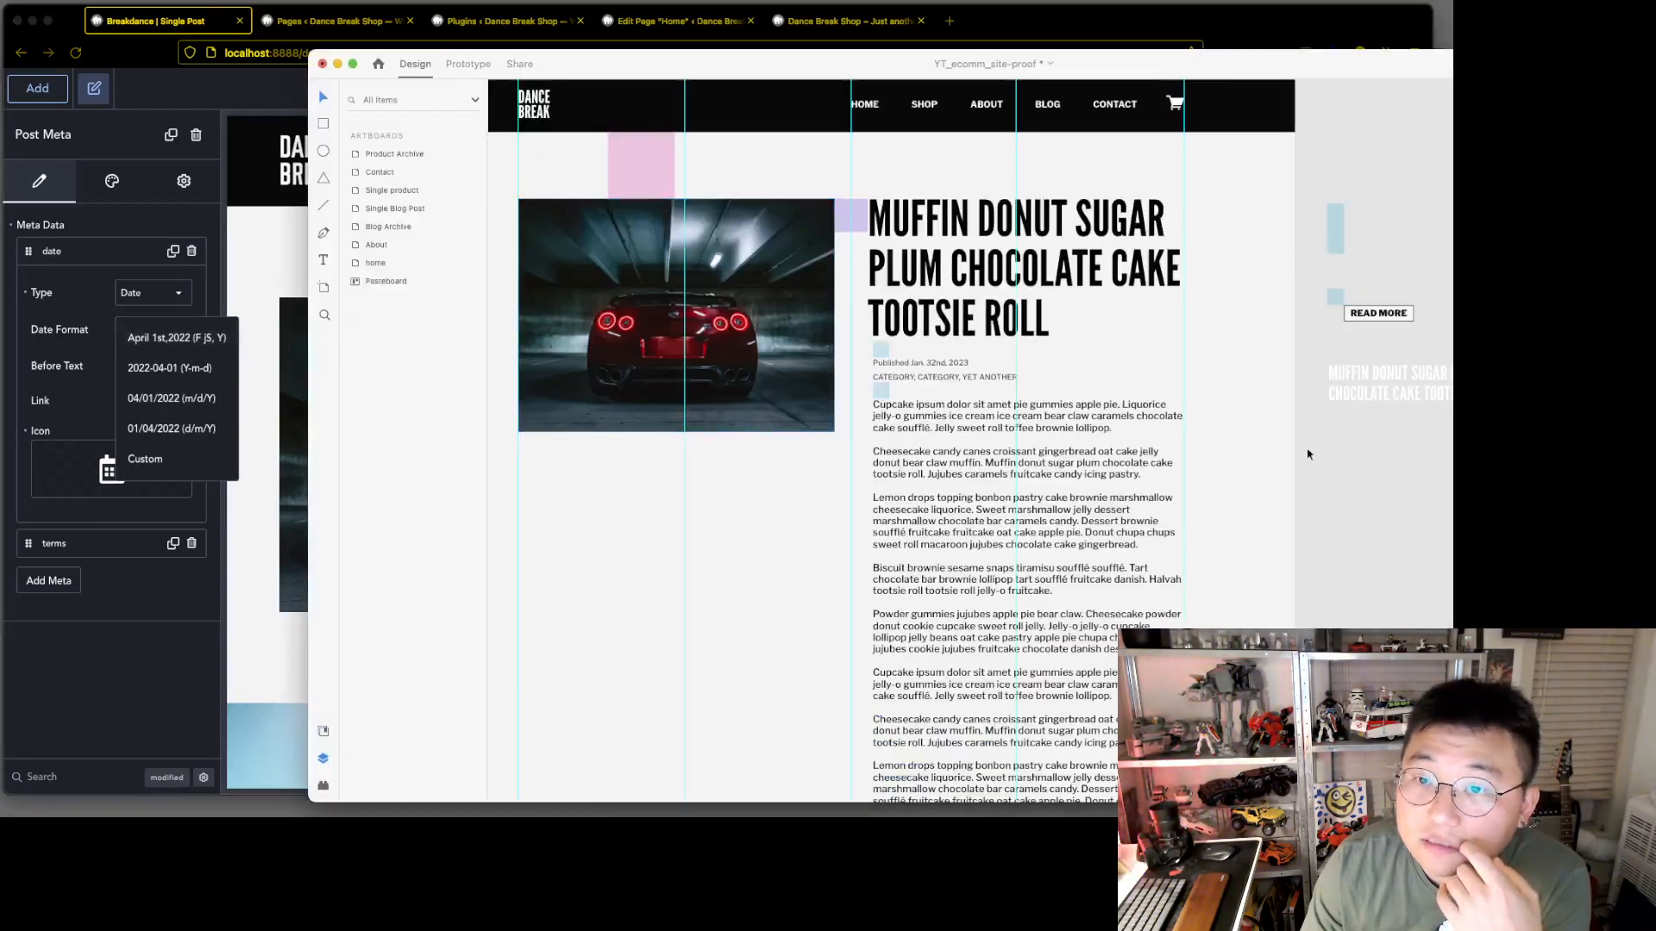
key(super+Tab)
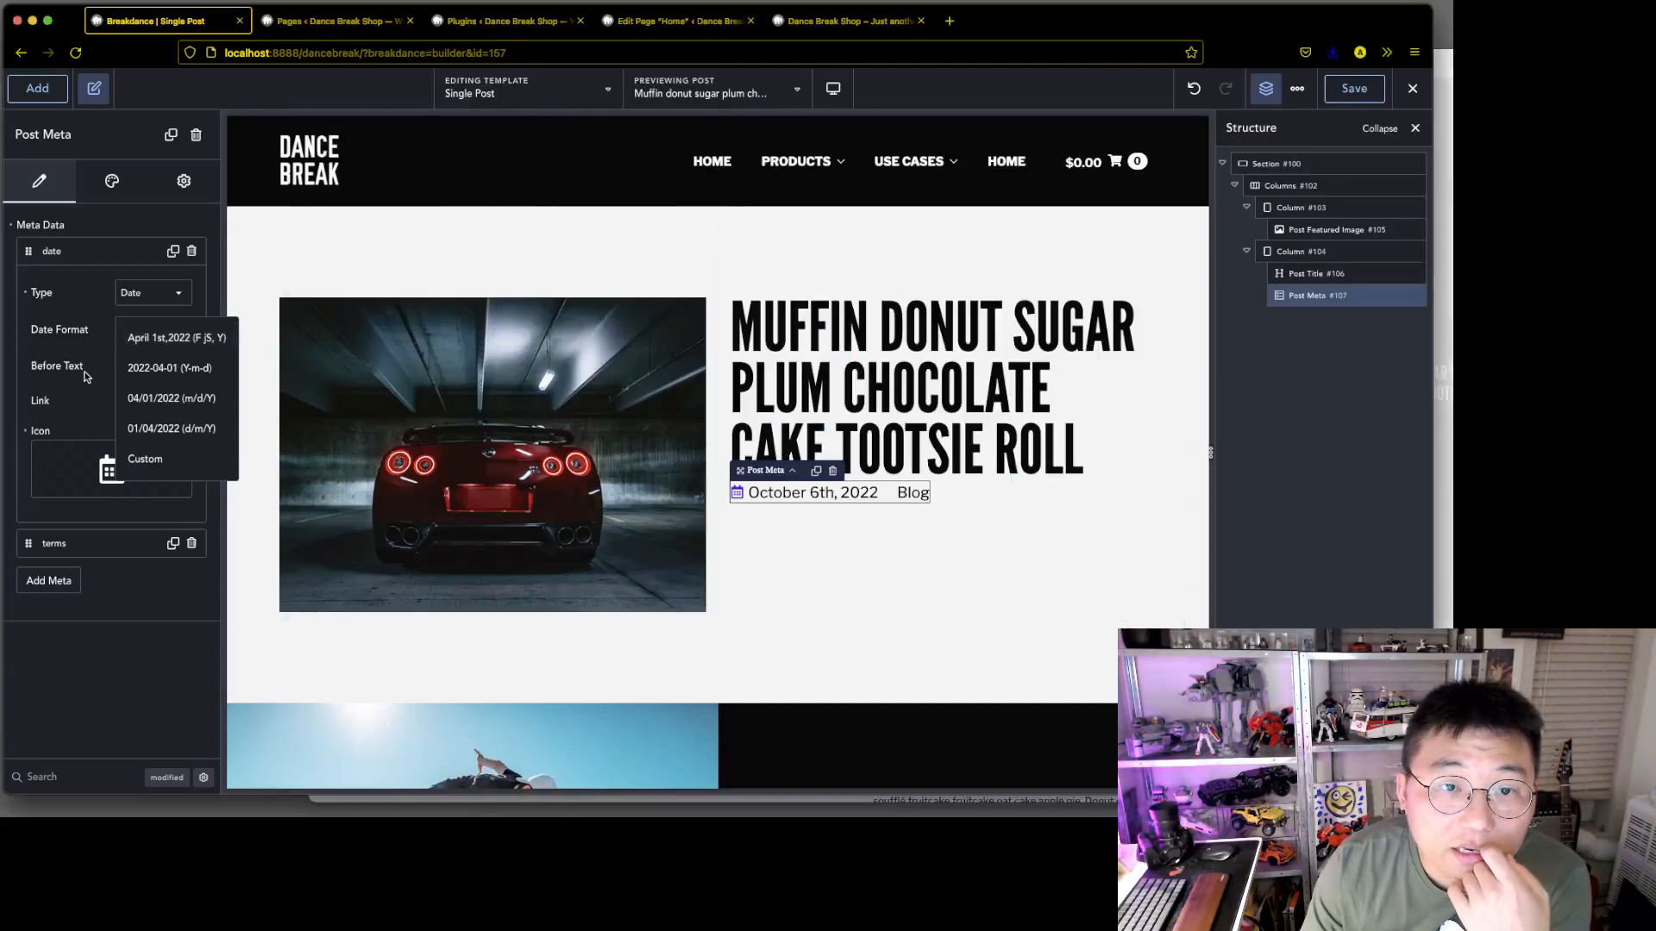
click(160, 338)
click(141, 367)
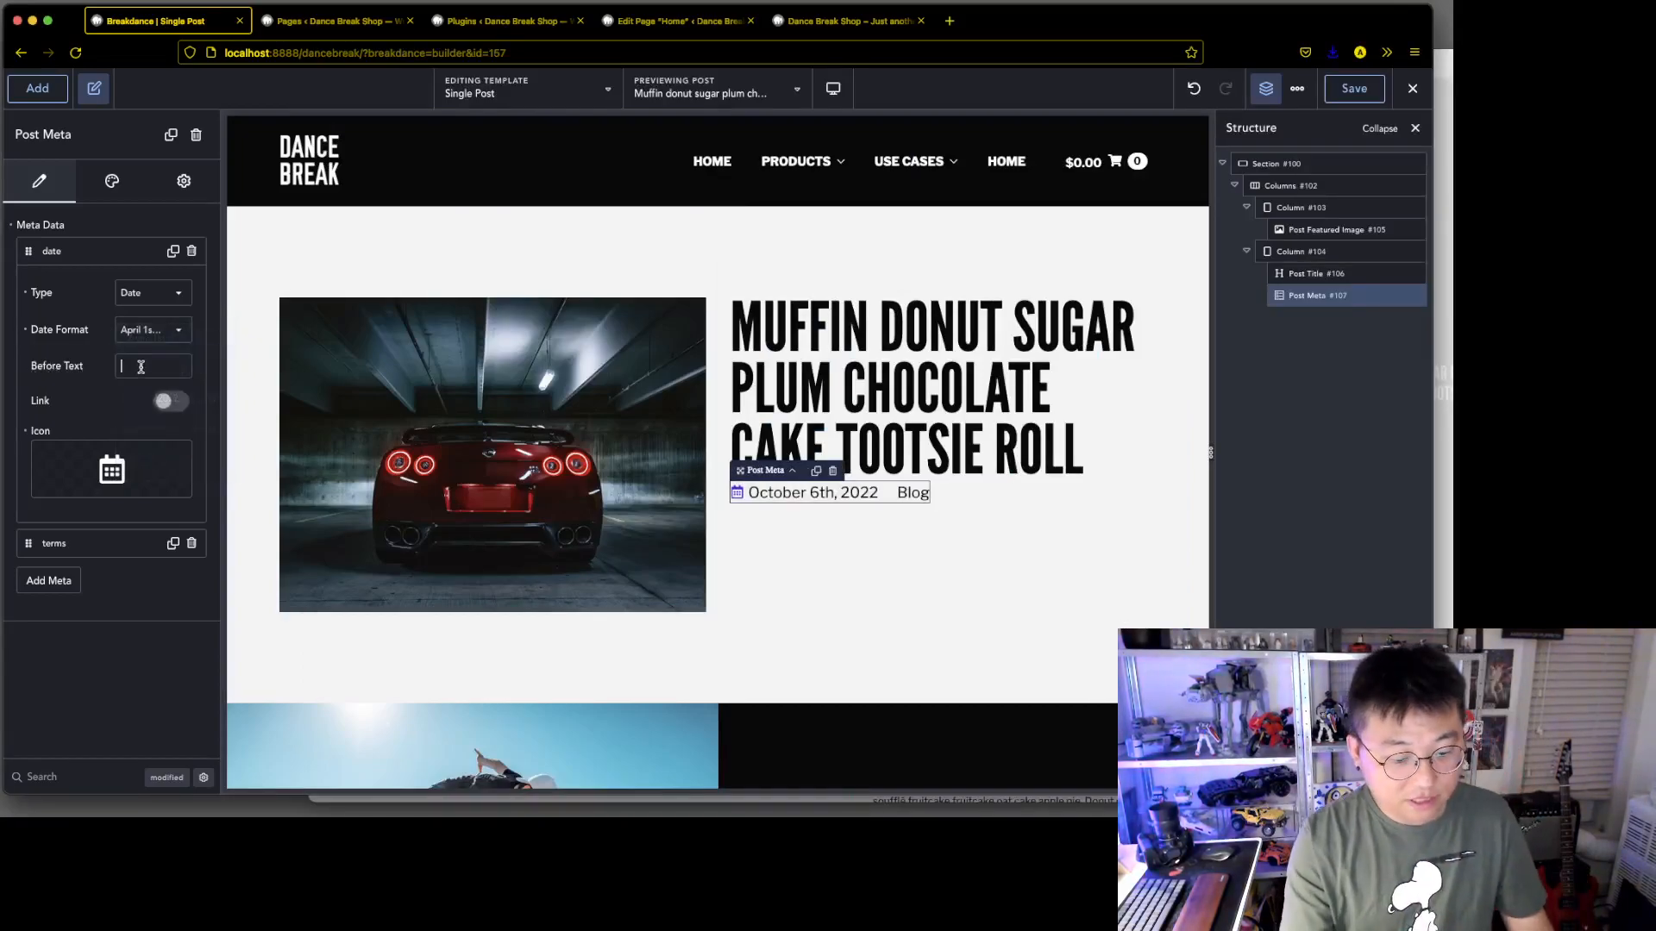
text(Publi)
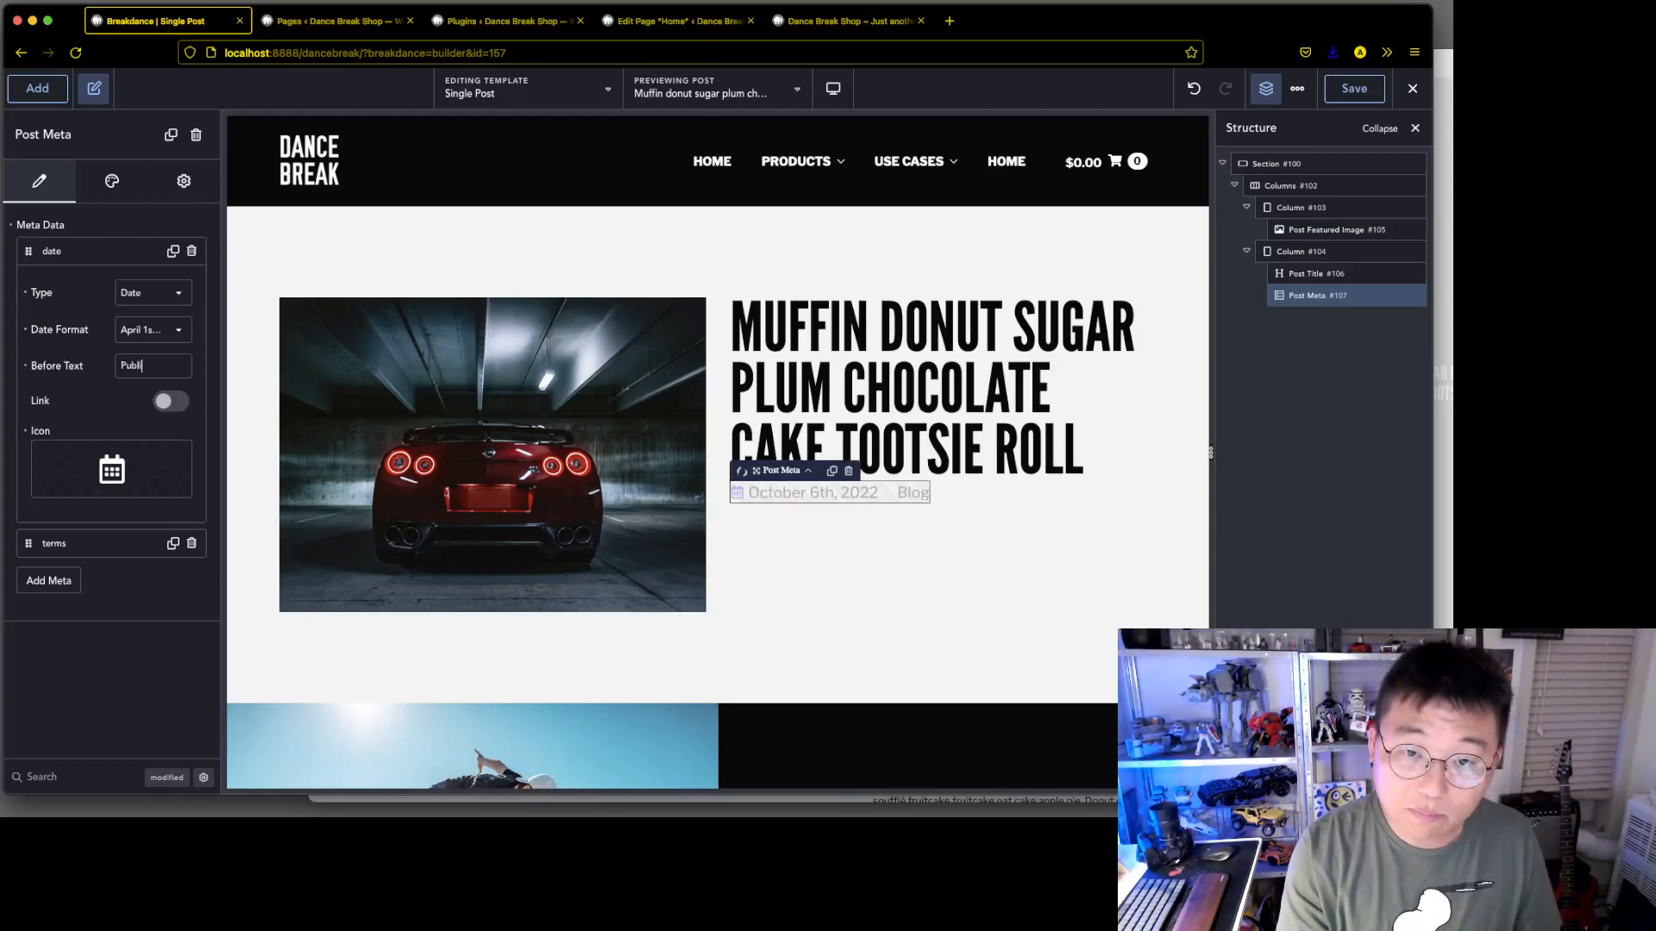
text(shed)
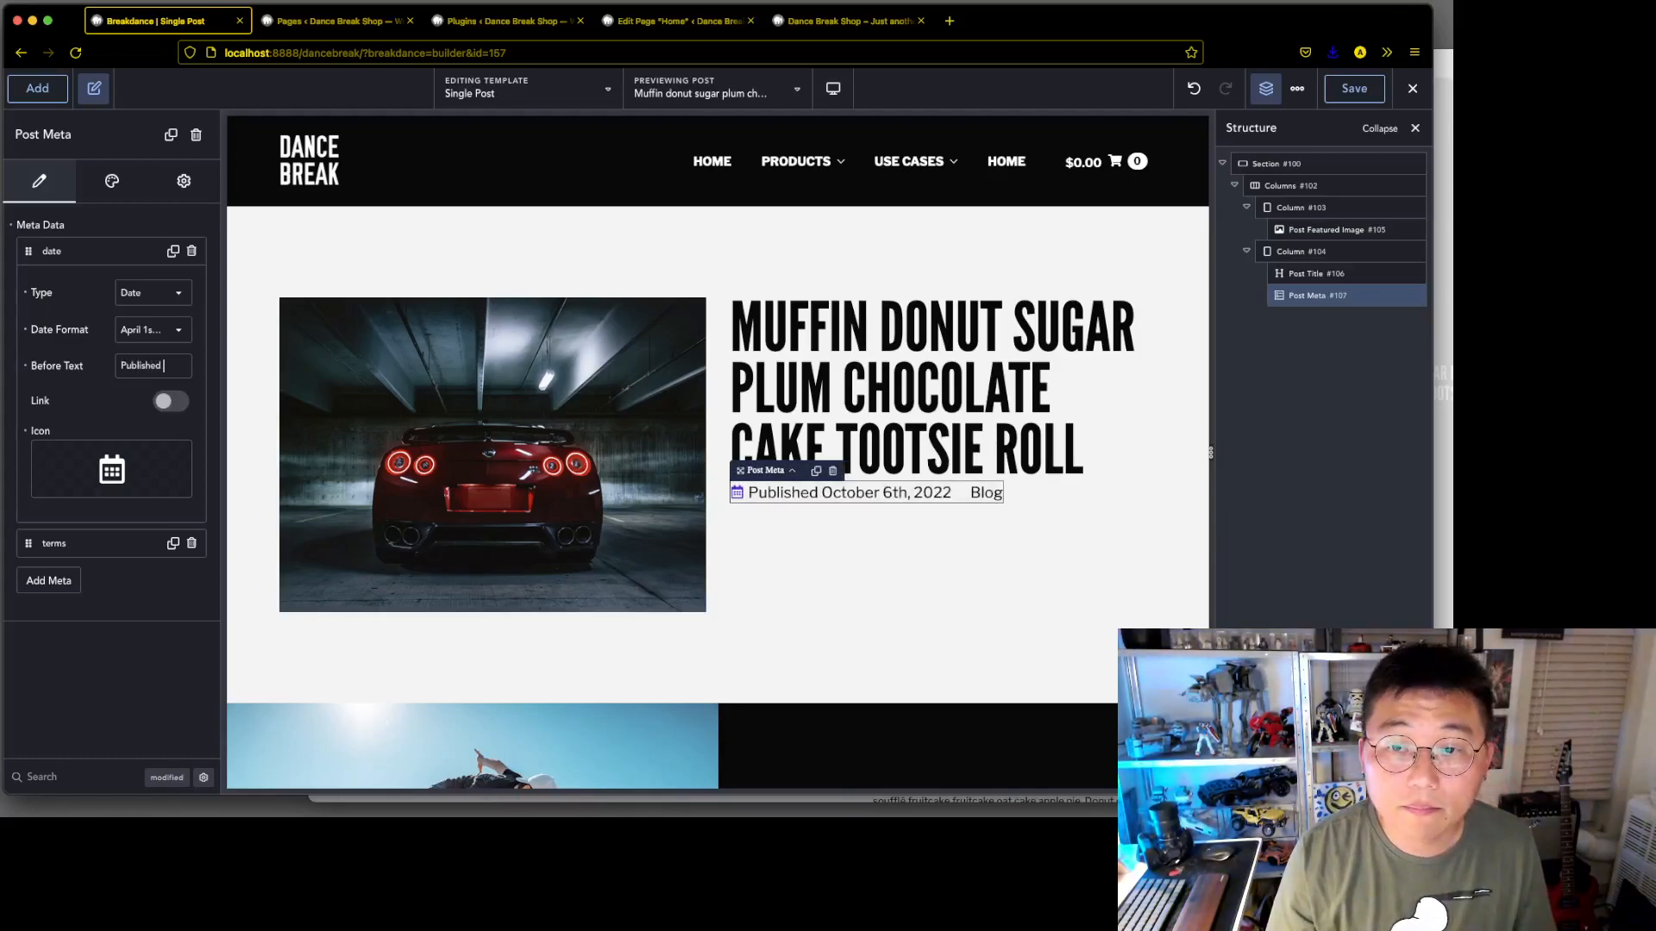
Check the date style in the Adobe XD mockup, and give the date item a custom date format of F jS, Y
key(super+Tab)
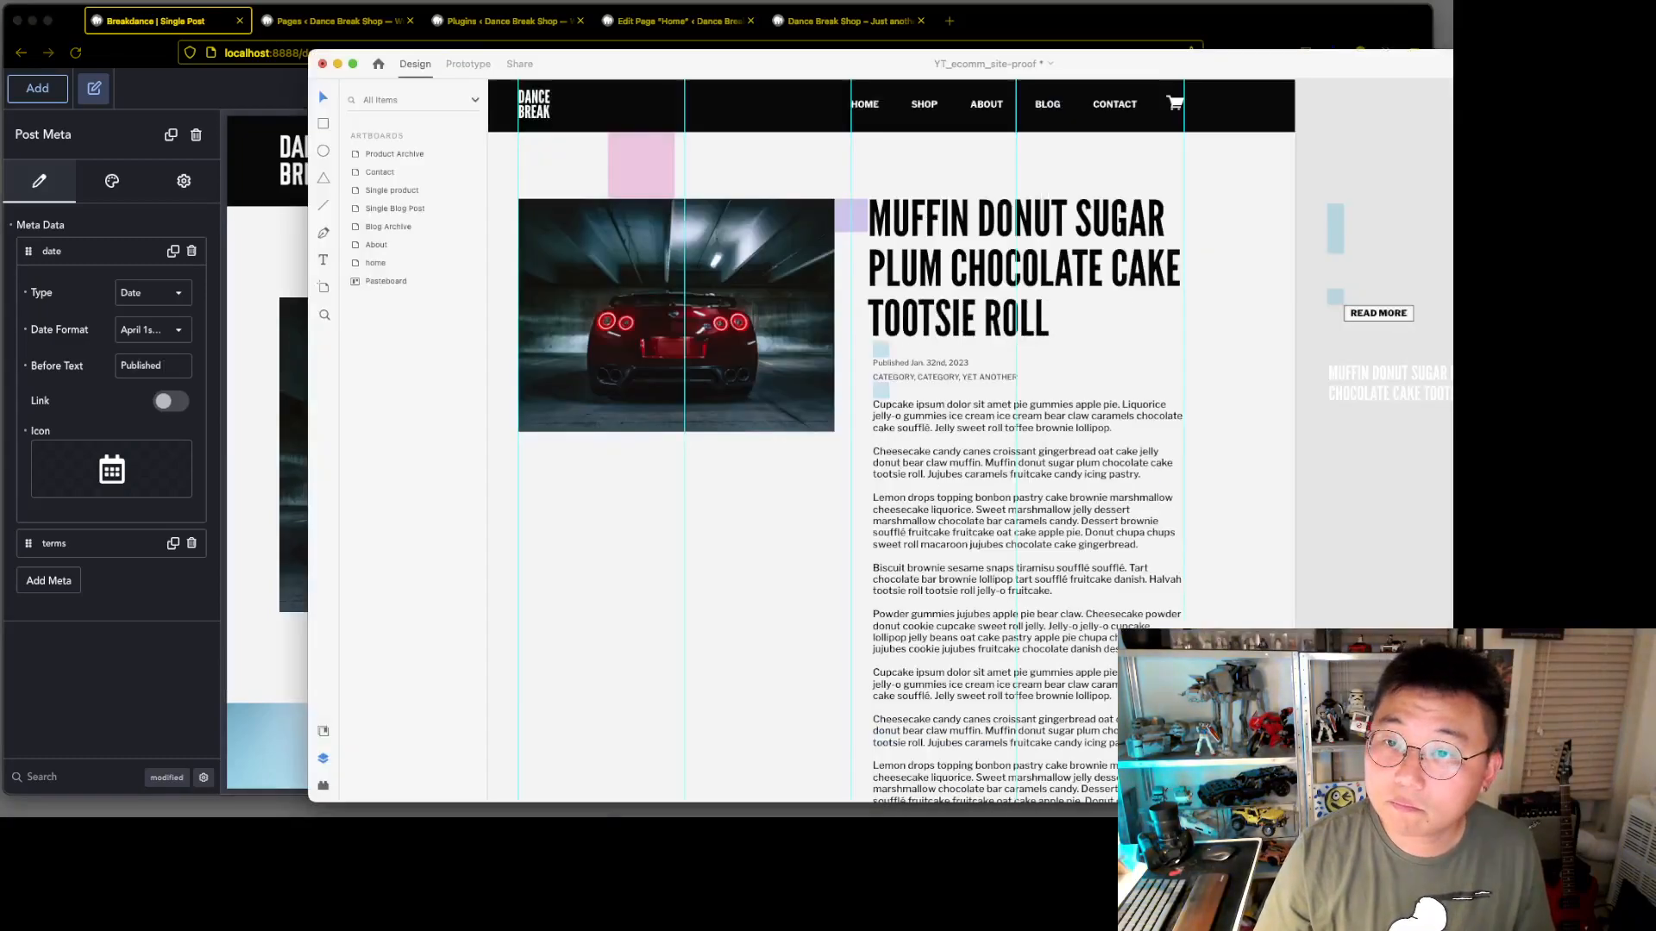
click(109, 29)
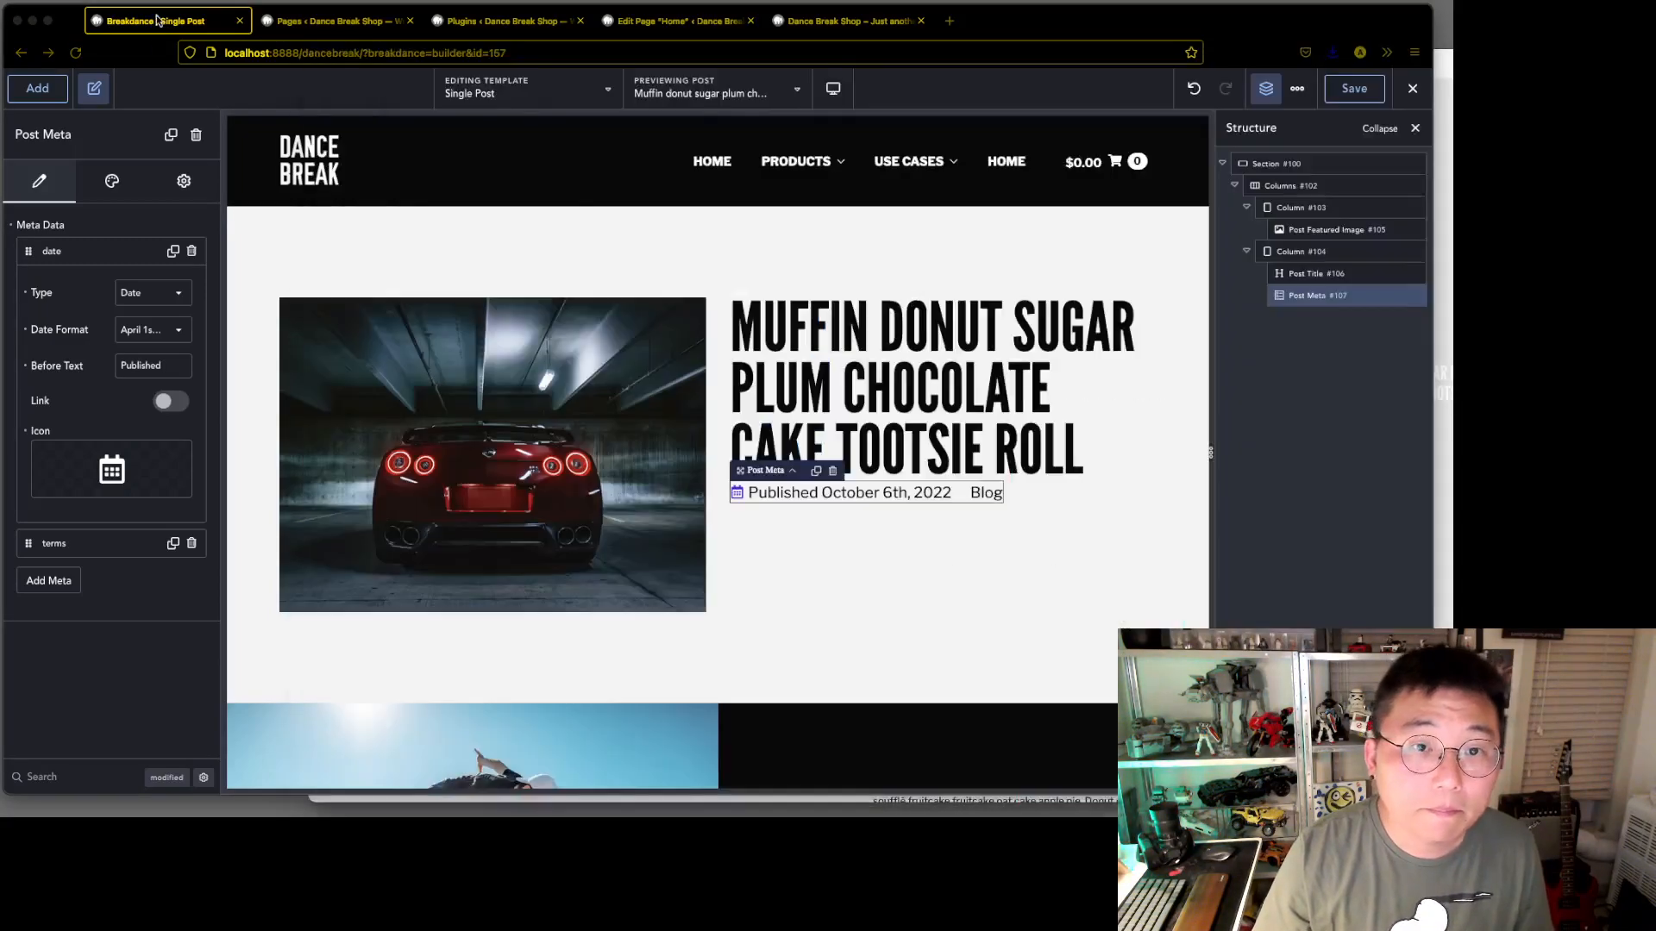
click(155, 296)
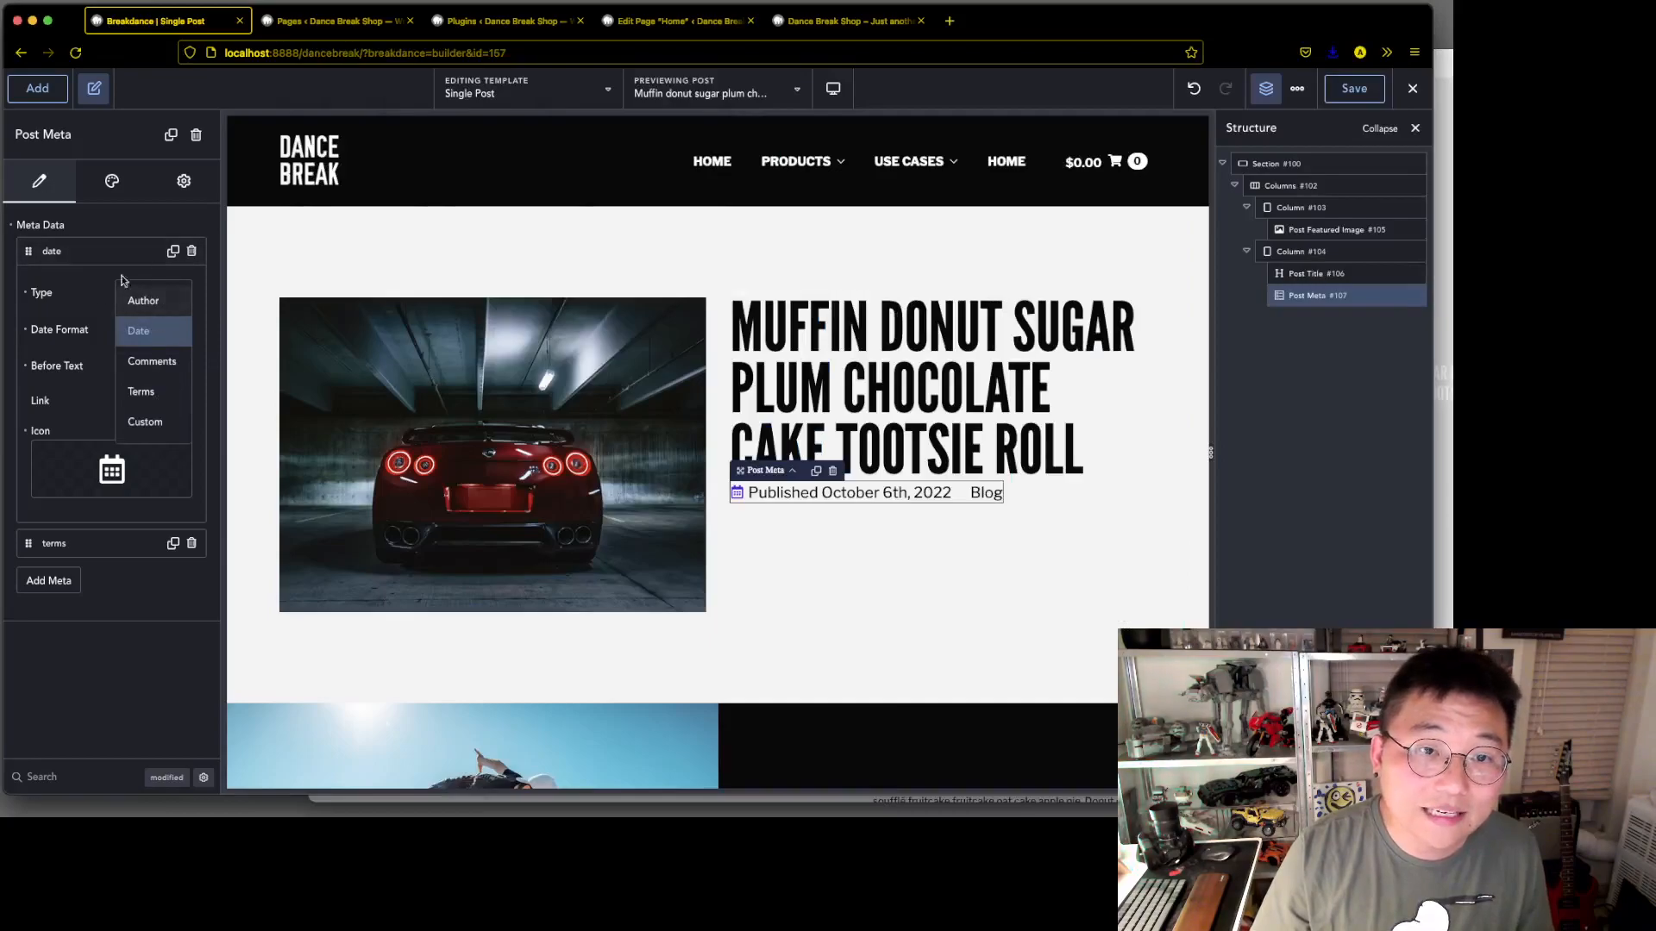
click(73, 321)
click(149, 330)
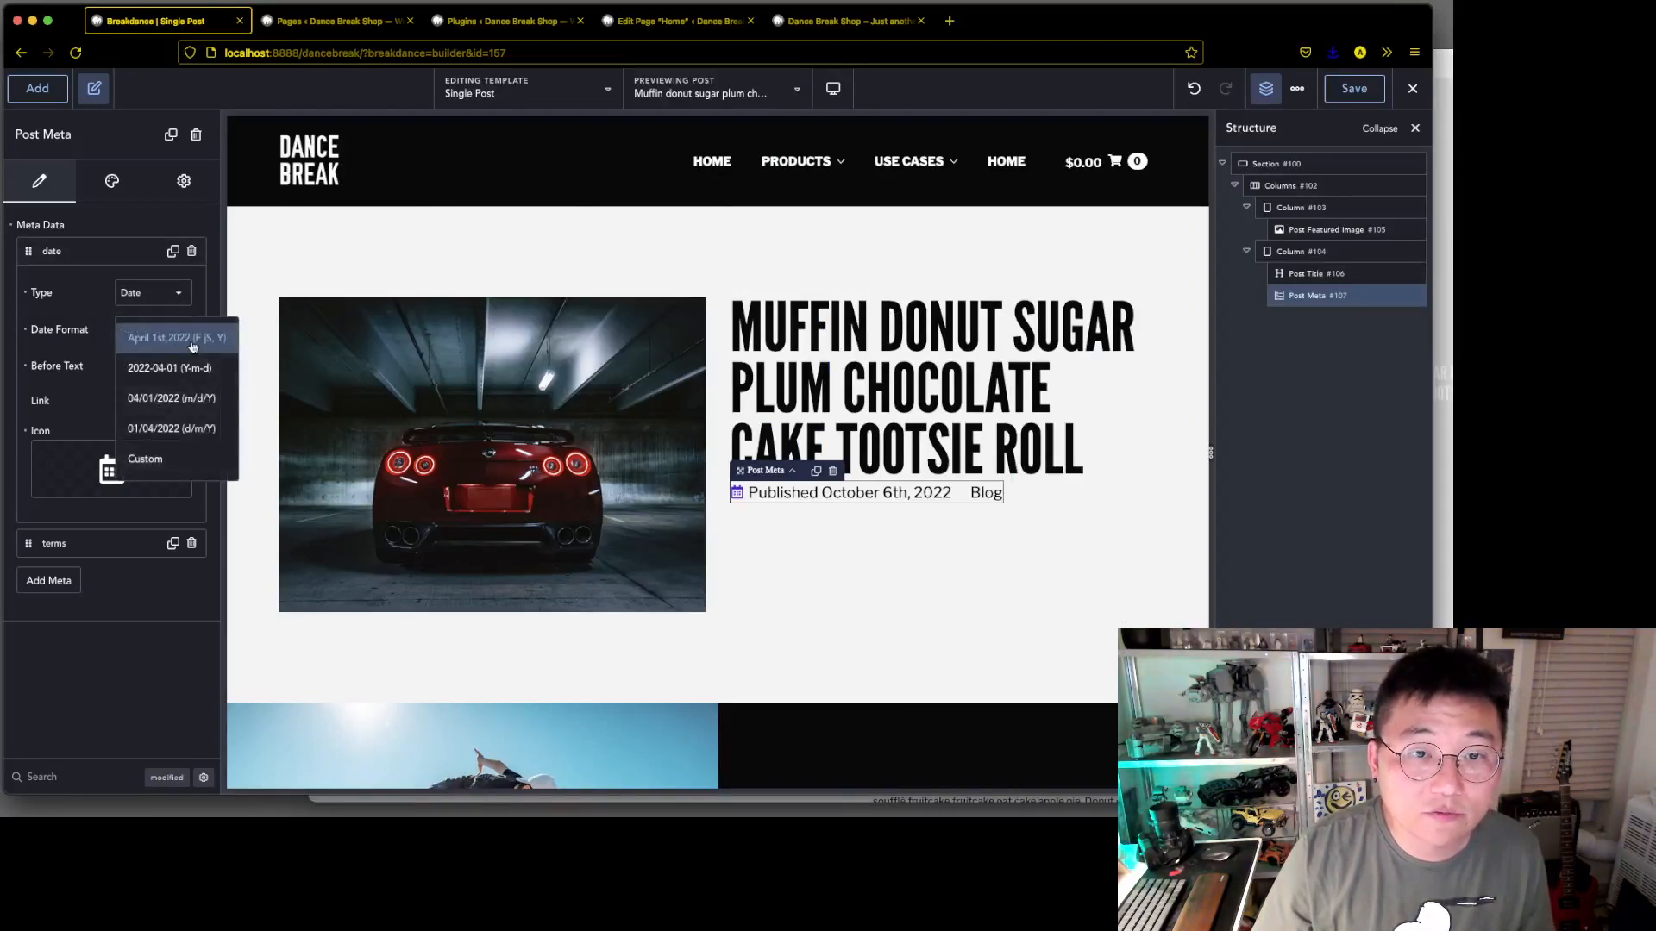
click(147, 459)
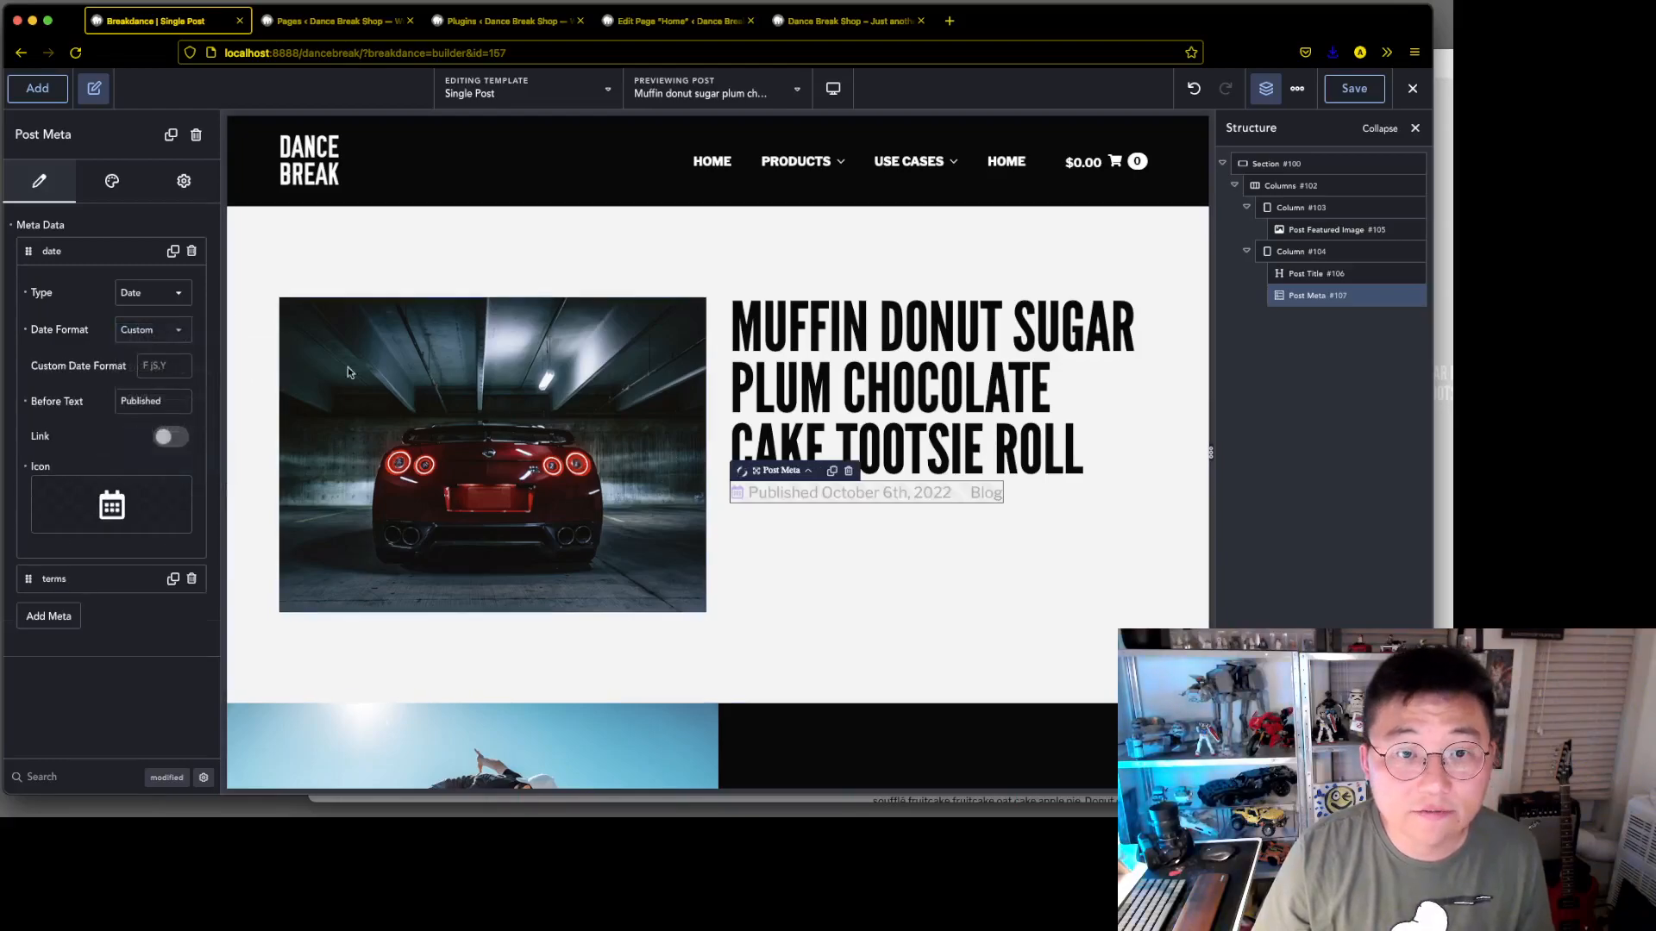
click(172, 365)
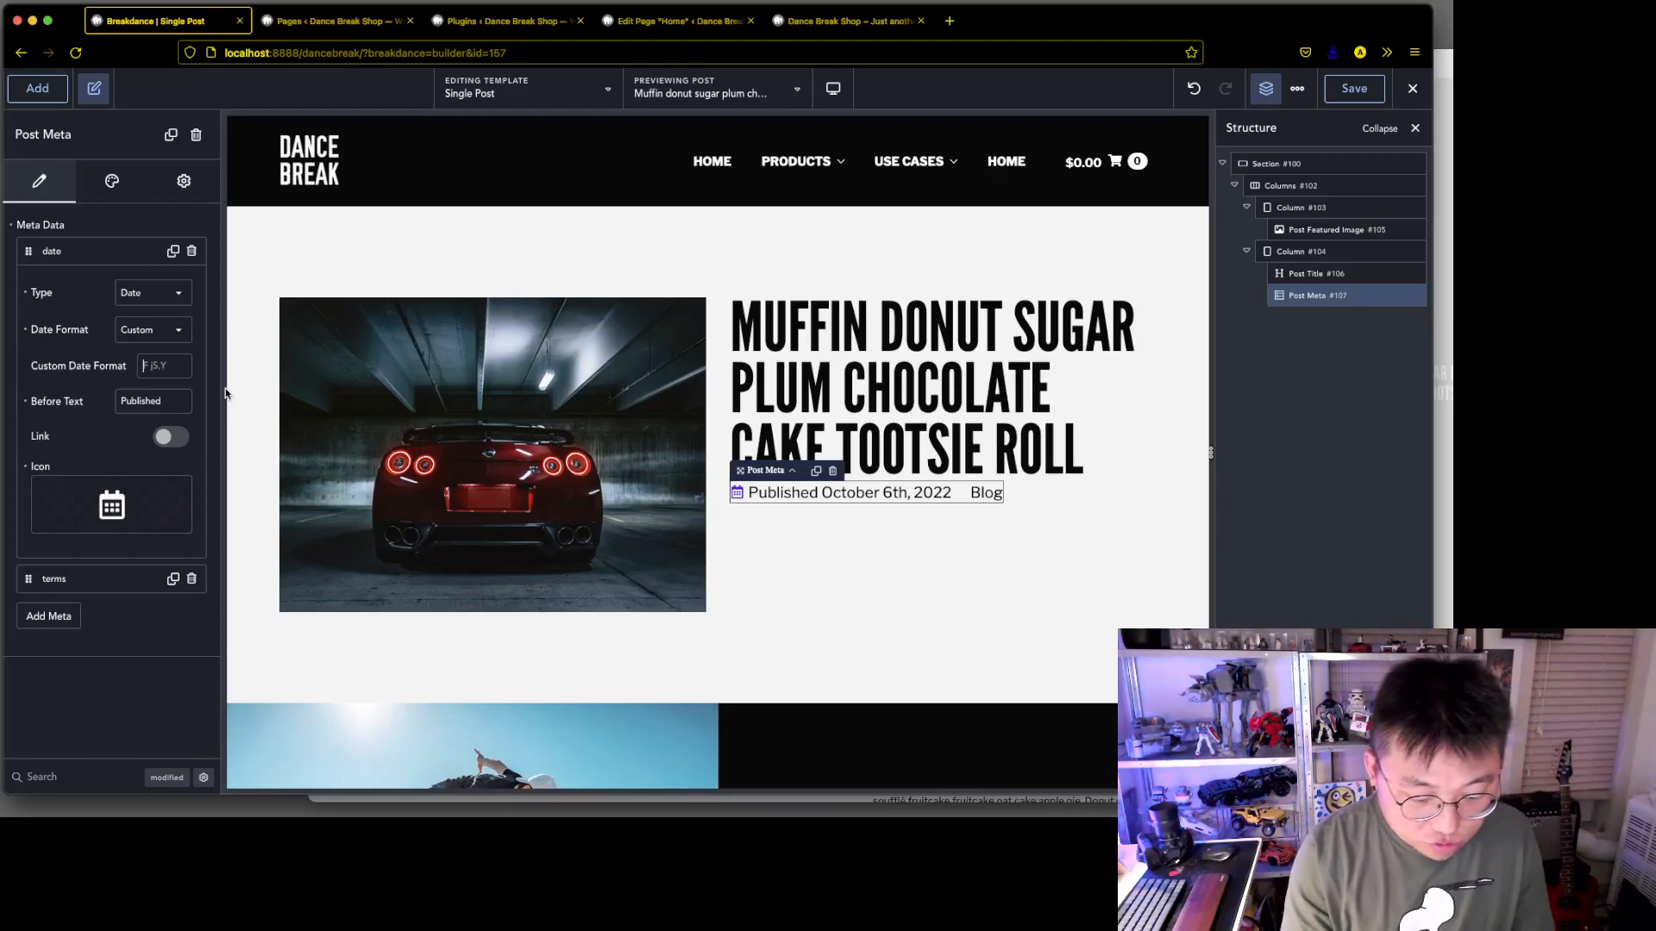
text(F)
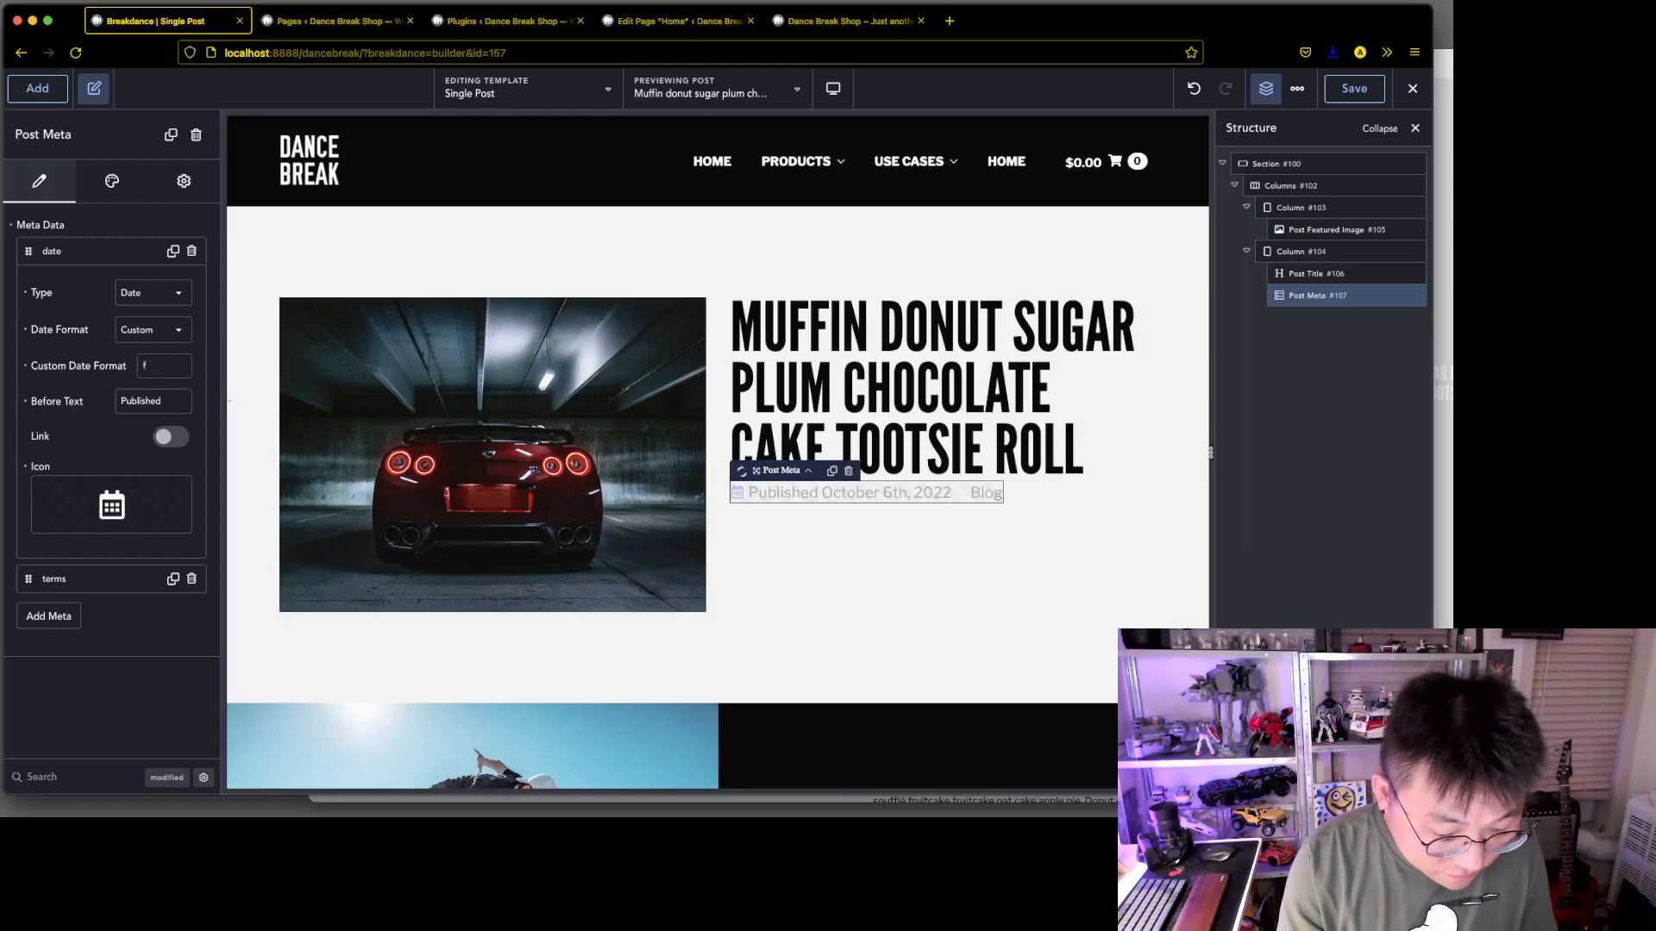
text( jS,)
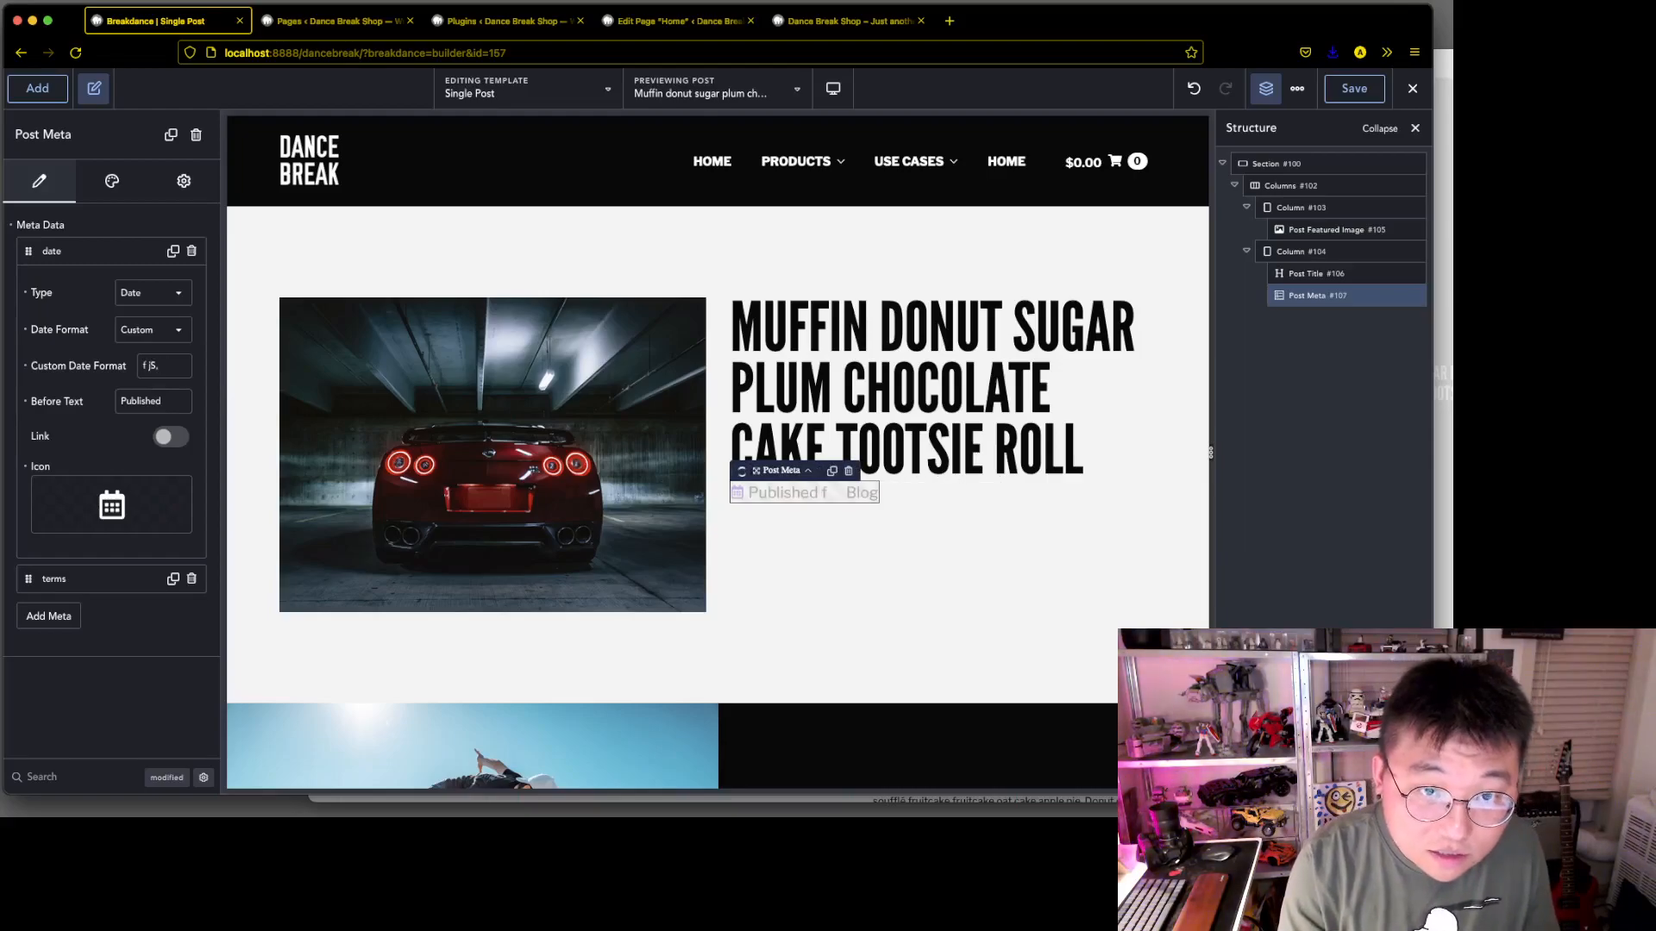
text( Y)
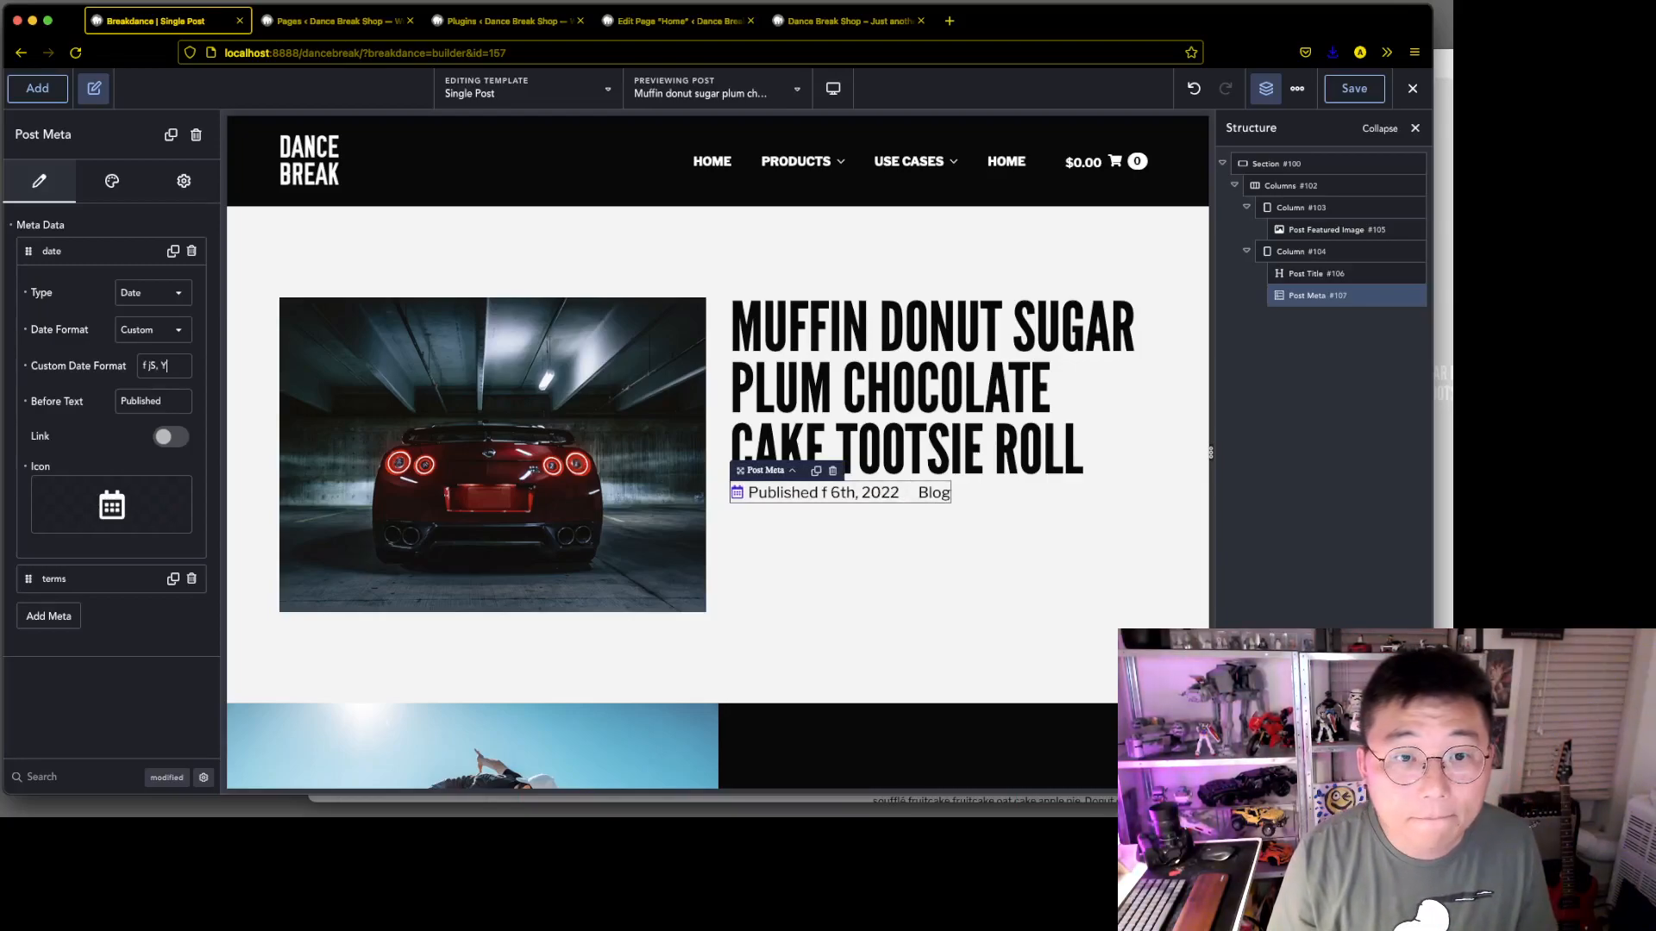
key(BackSpace)
key(BackSpace)
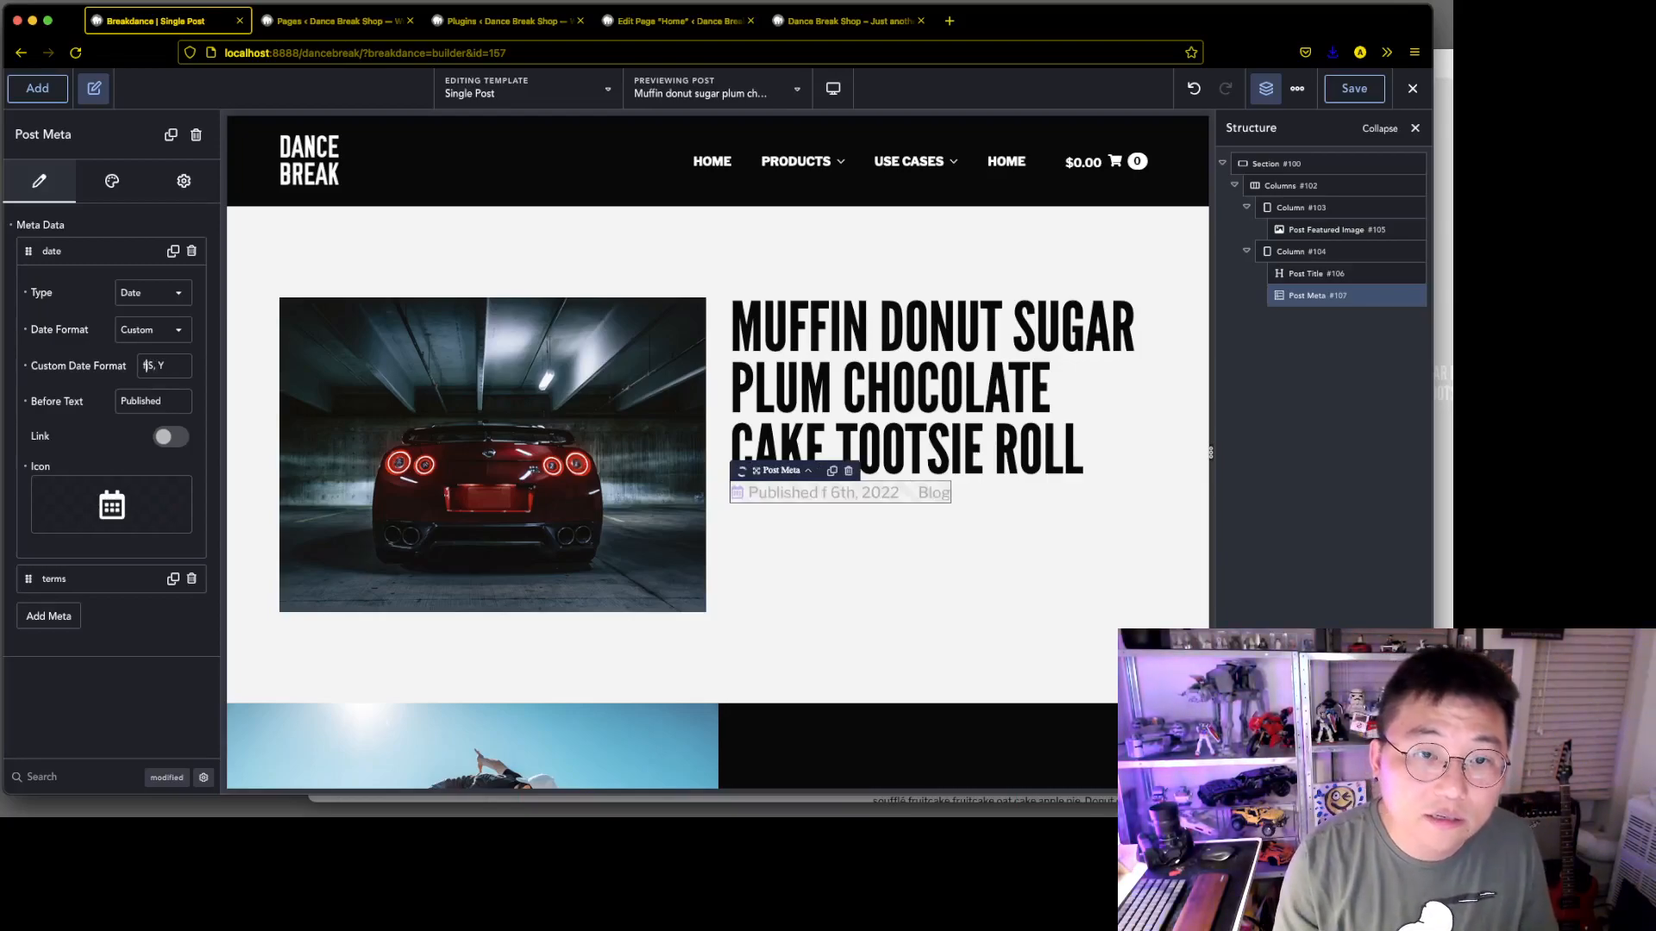
text(F)
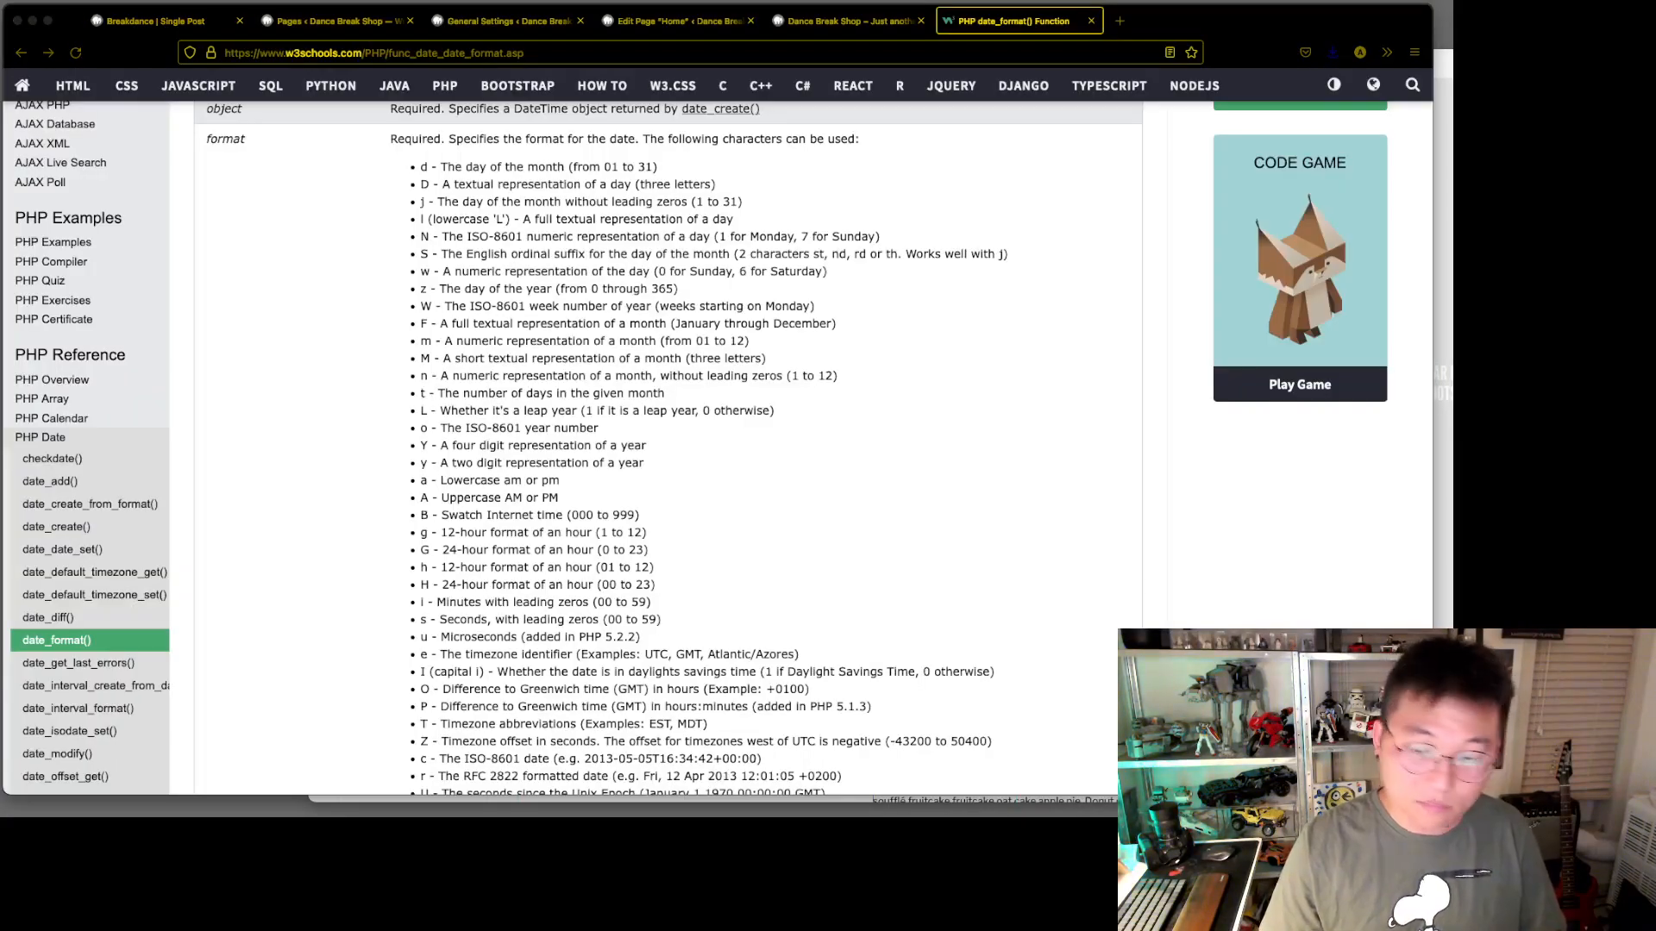
Look up the three-letter month character in the W3Schools date_format() reference, and change the custom date format to M. jS, Y
click(617, 341)
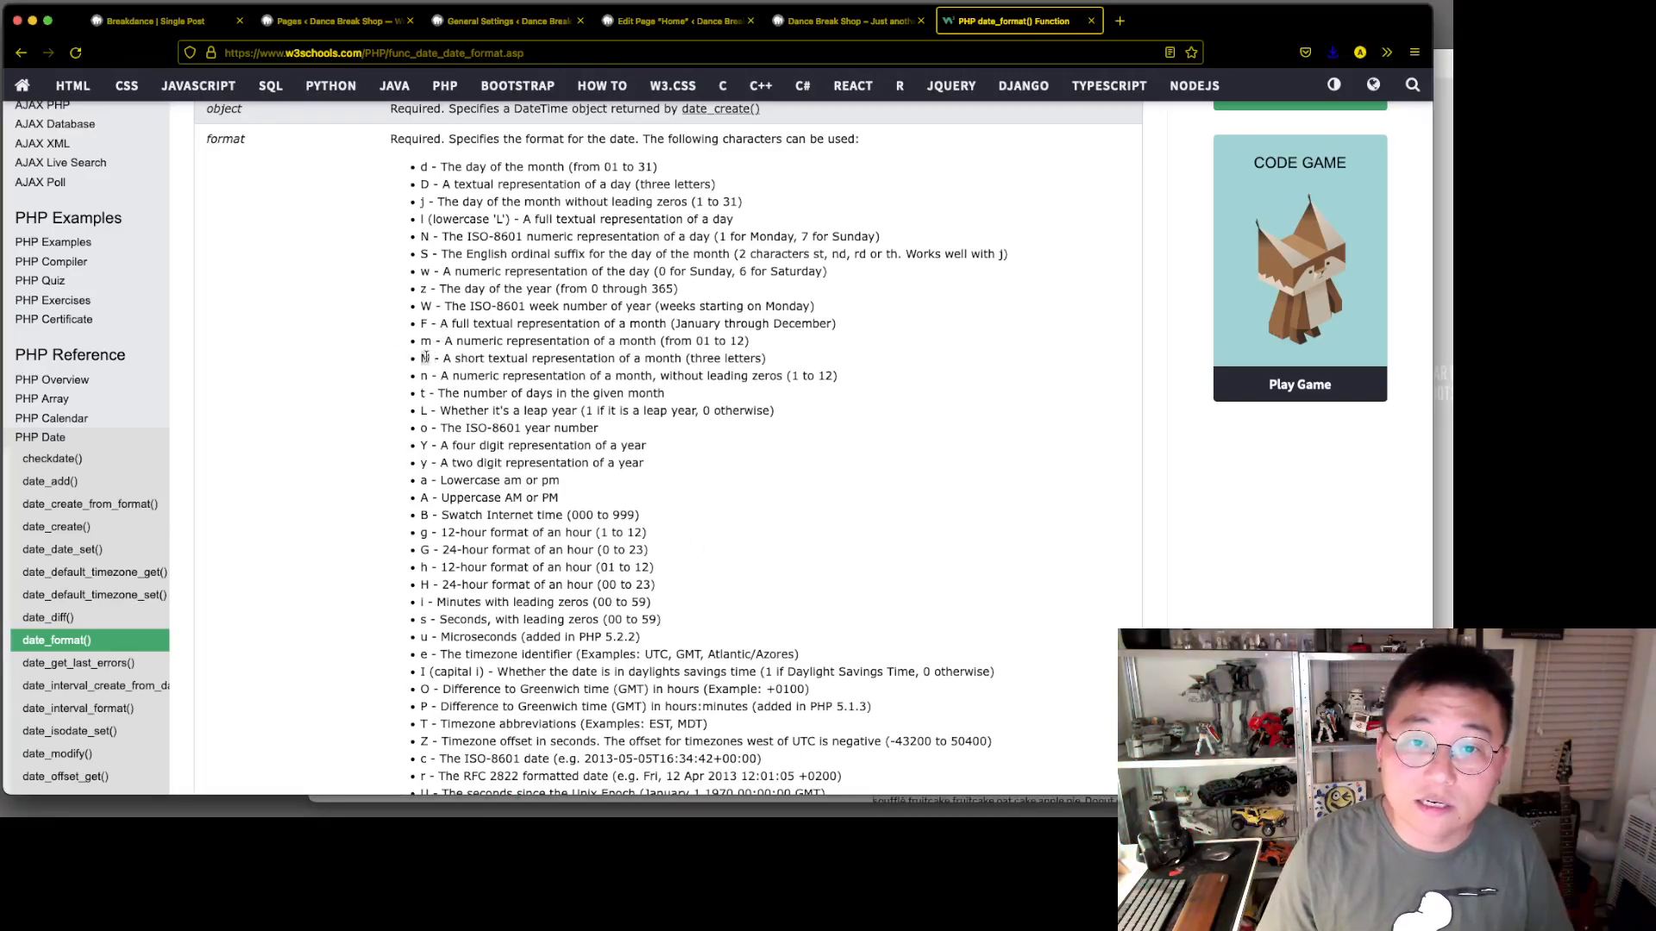
click(155, 21)
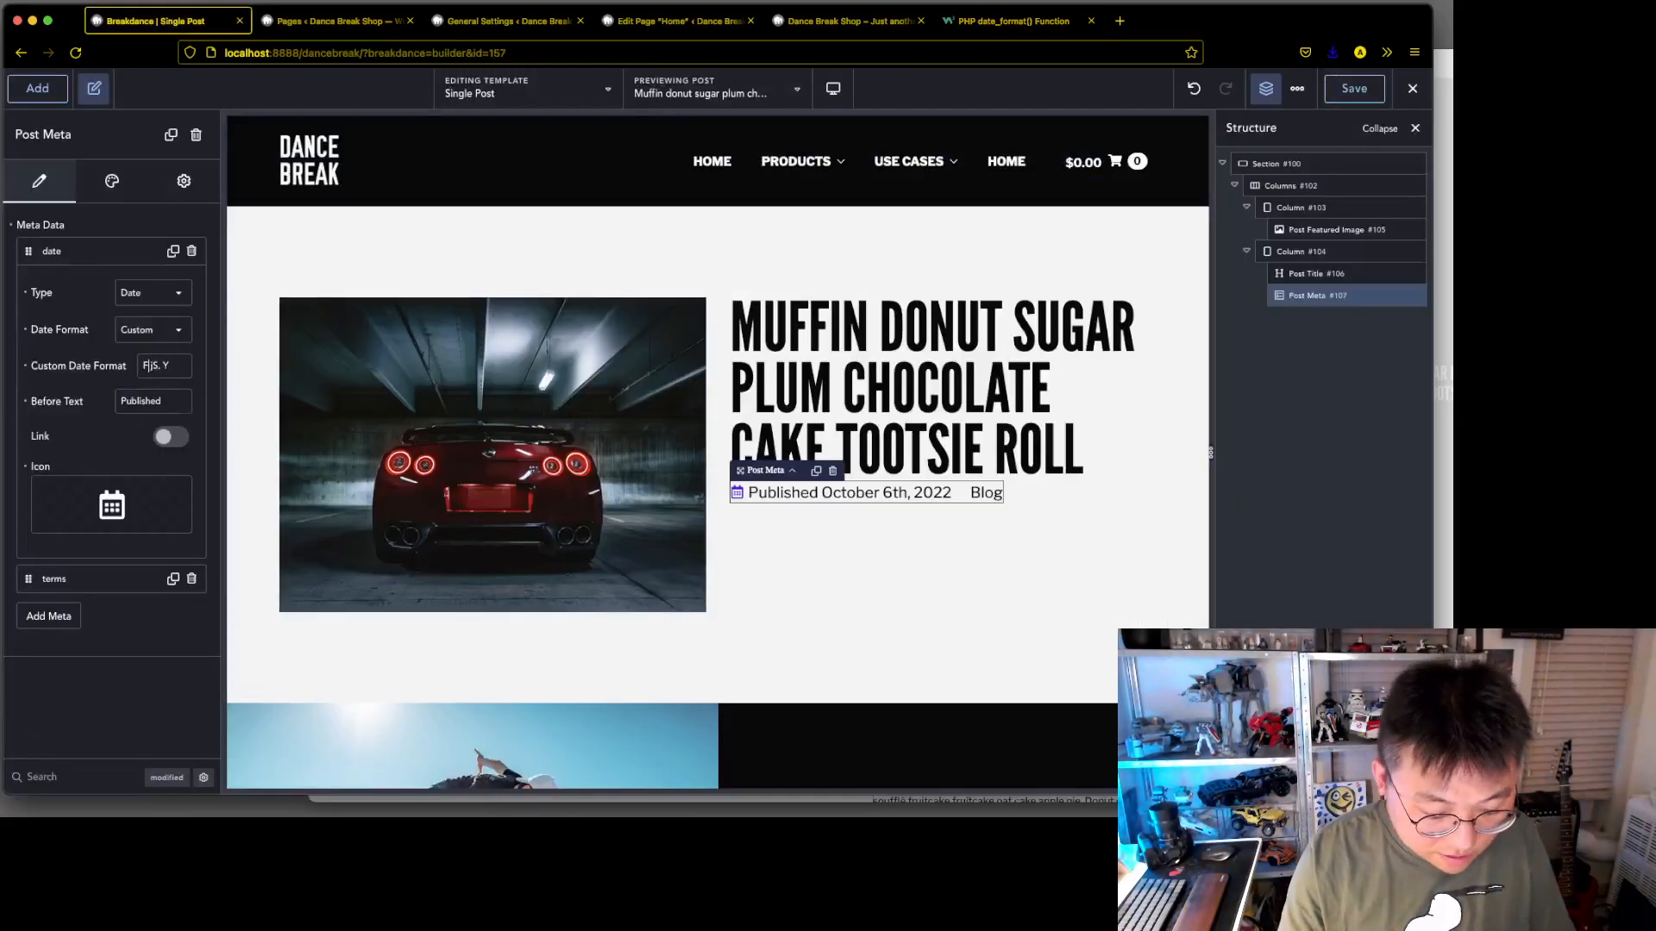
key(BackSpace)
text(M)
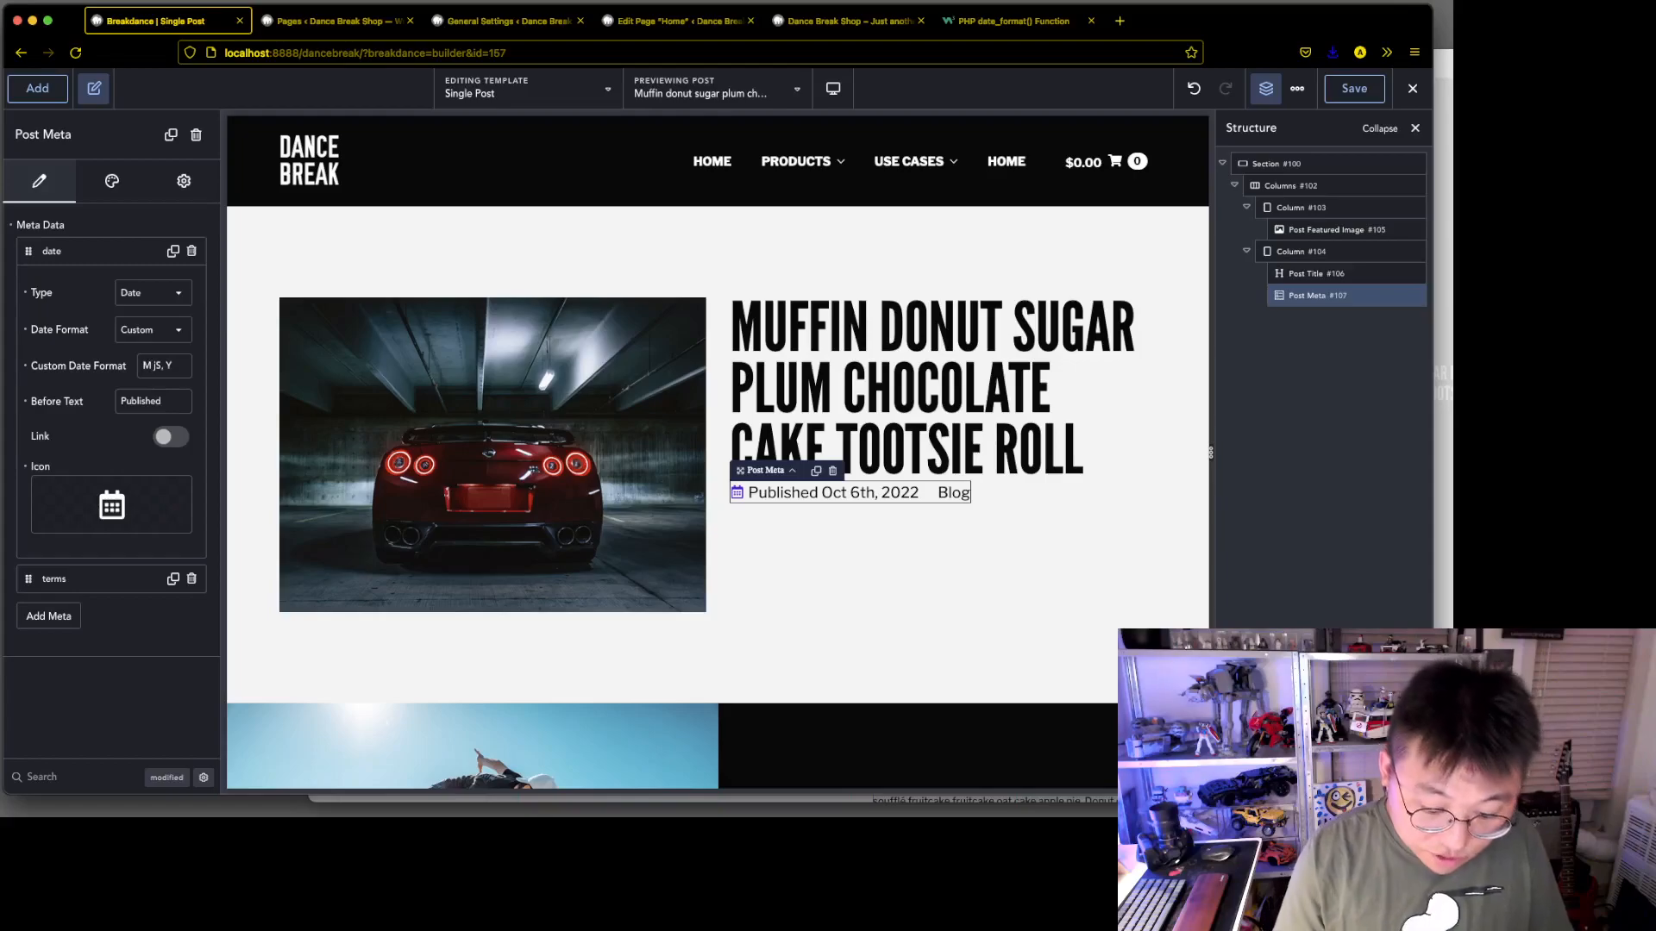
text(.)
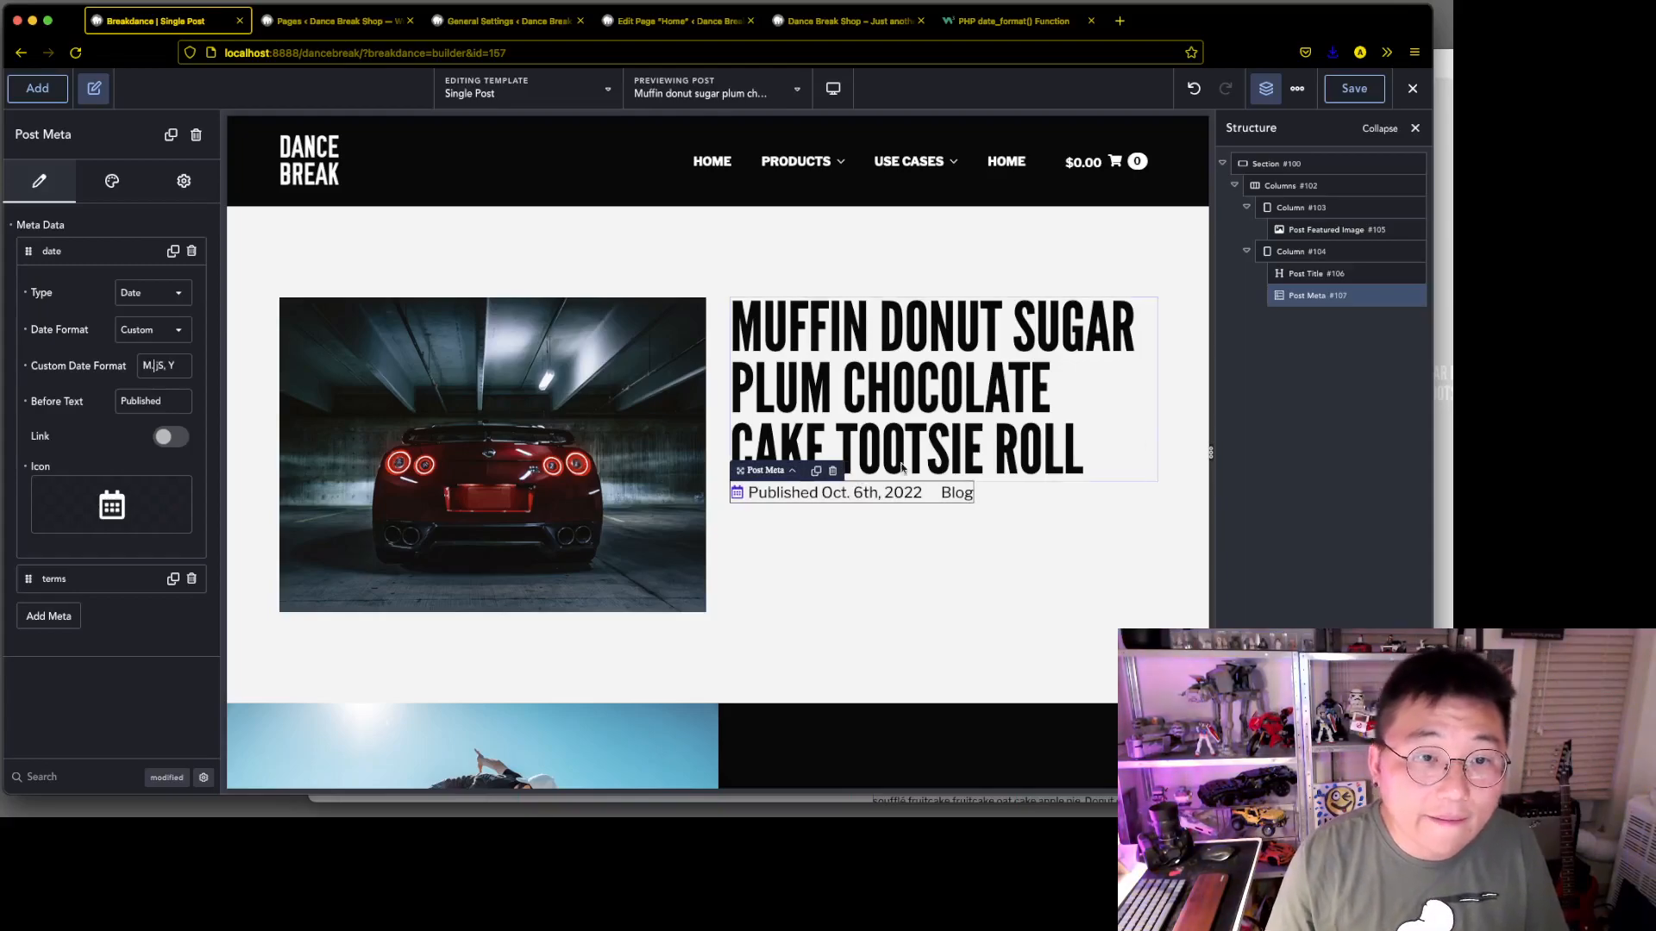
Remove the calendar icon from the date item and check the terms item's icon setting
click(26, 467)
click(108, 579)
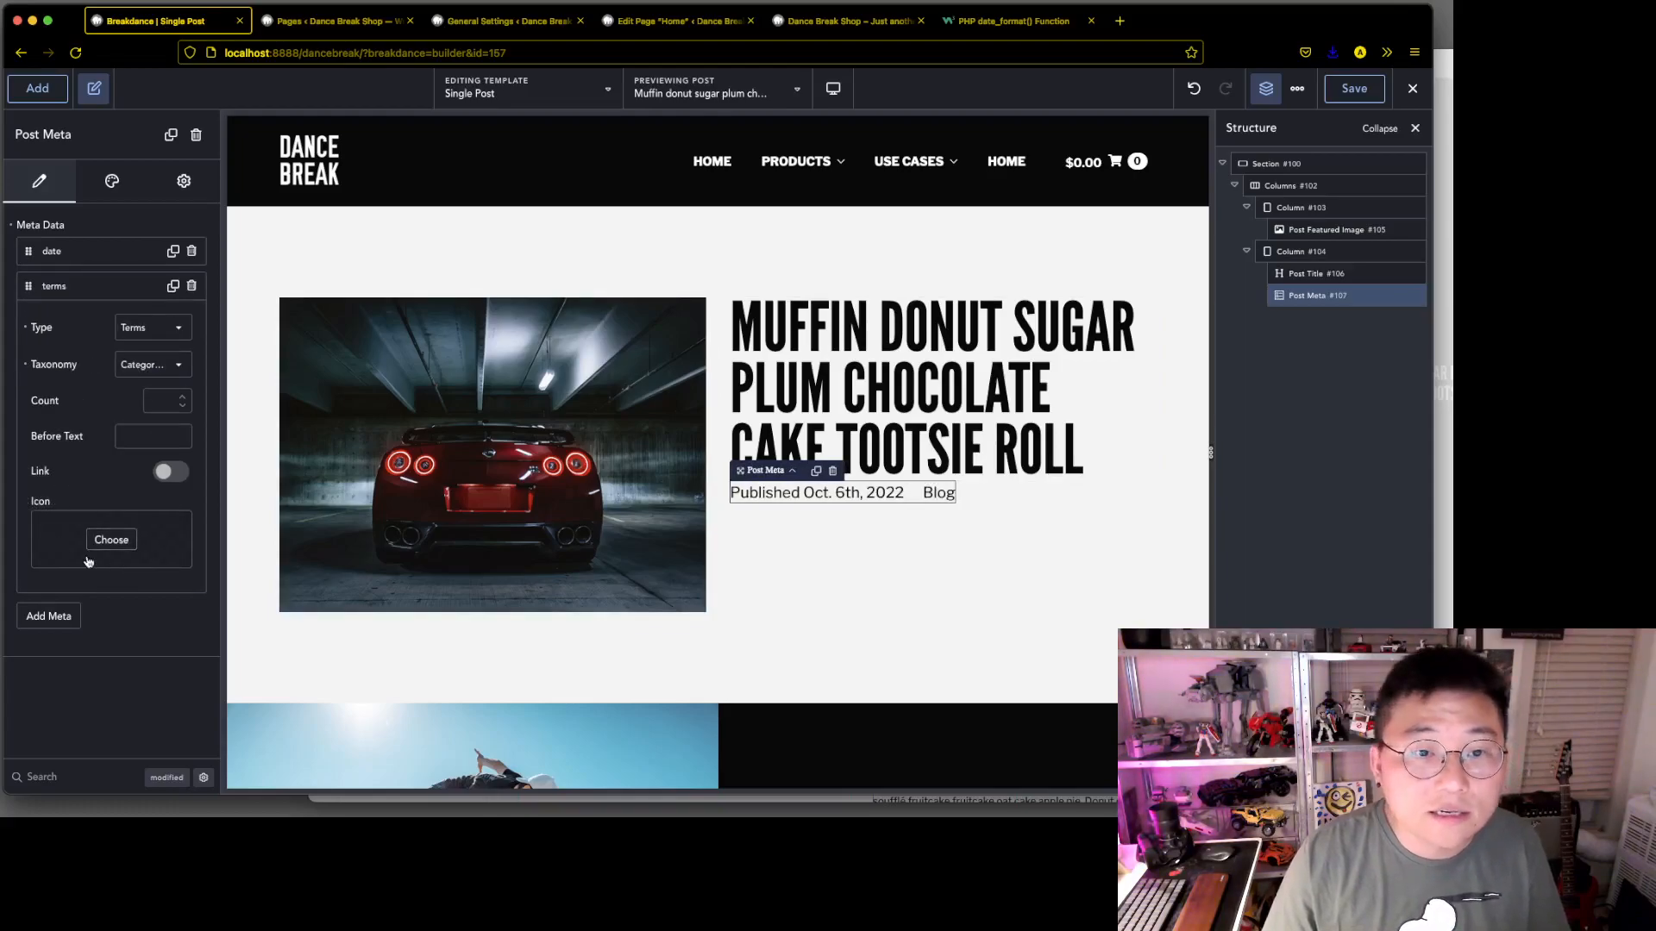
click(65, 287)
Set the post meta's layout alignment to Start and its alignment when vertical to left
click(111, 181)
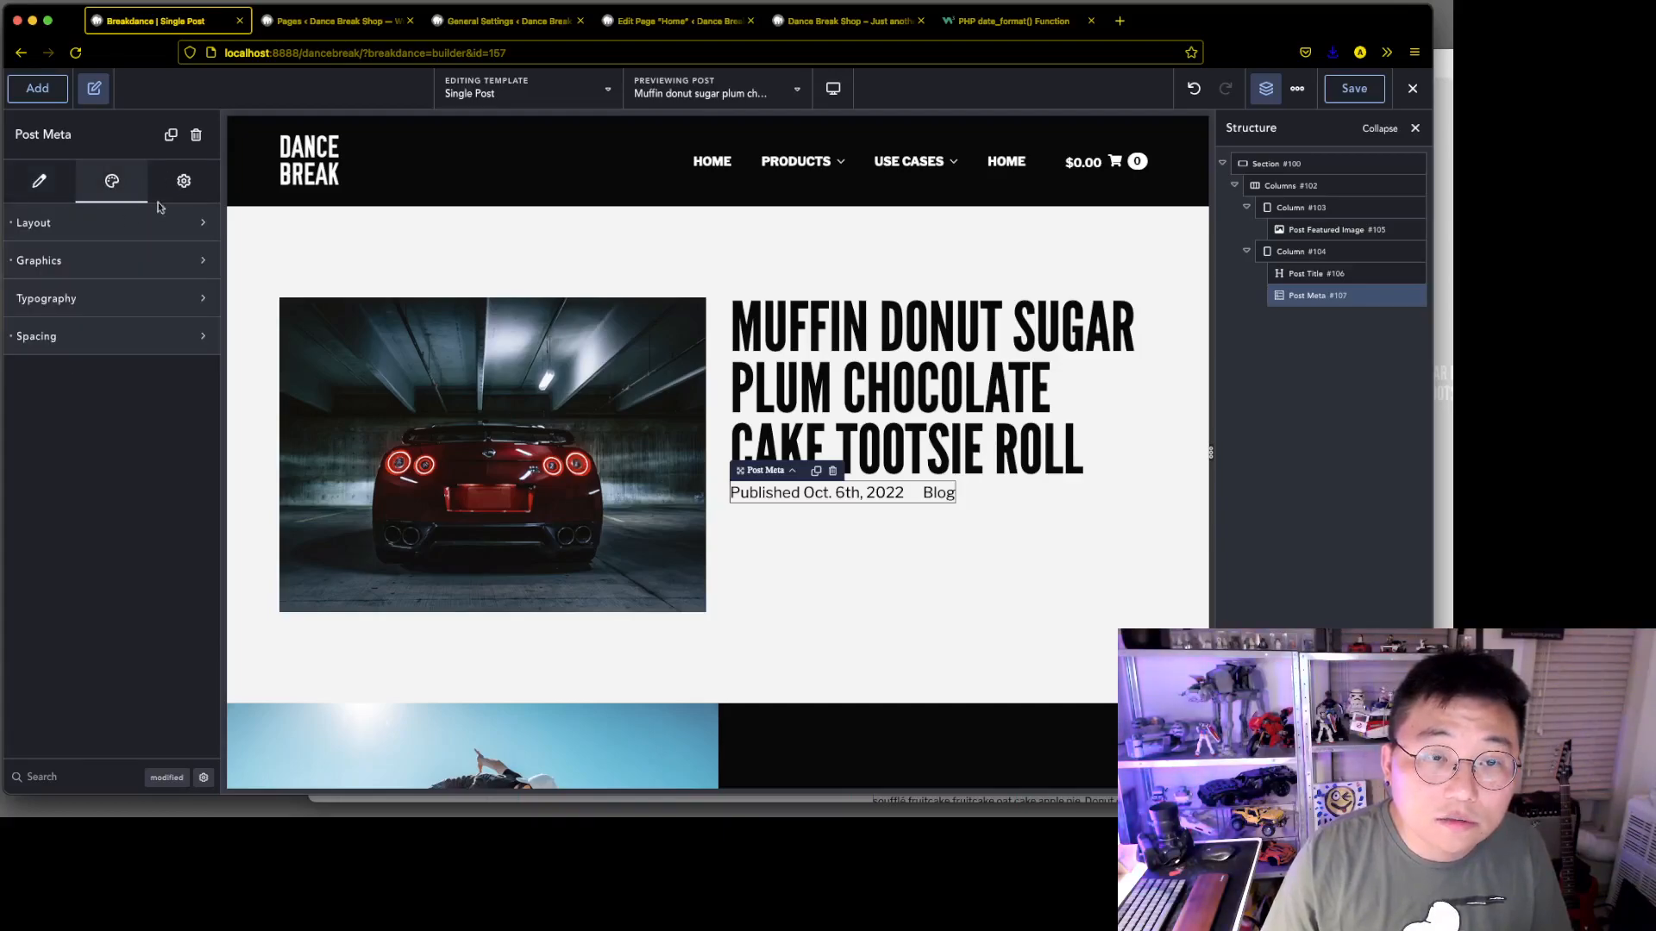
click(132, 226)
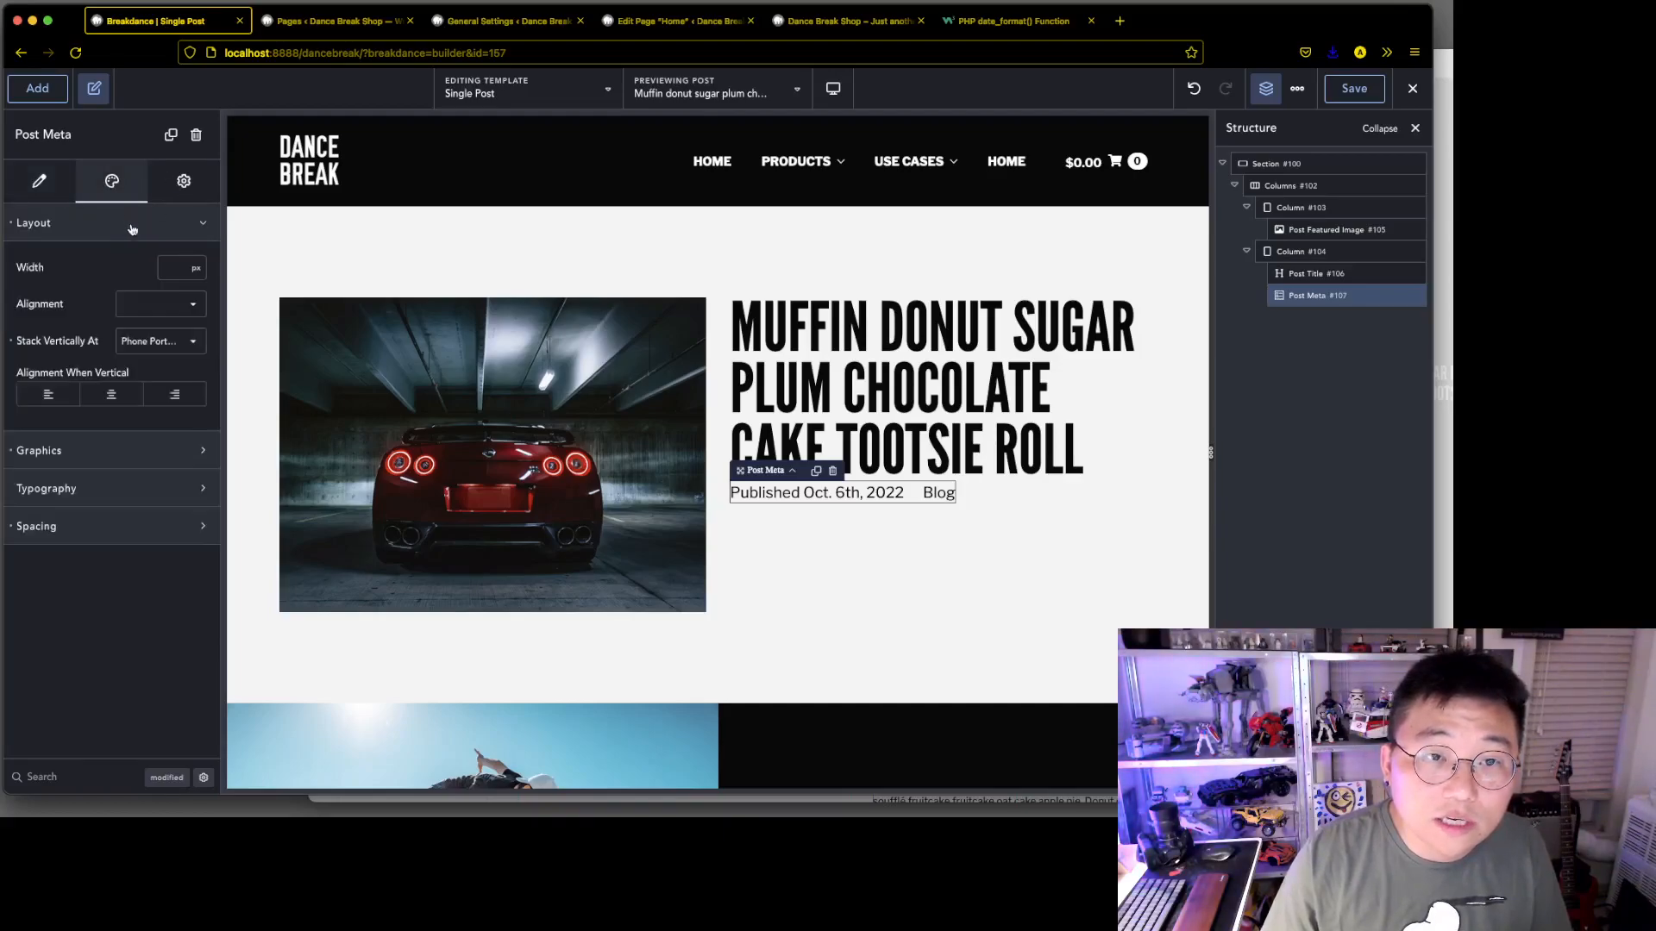
click(200, 312)
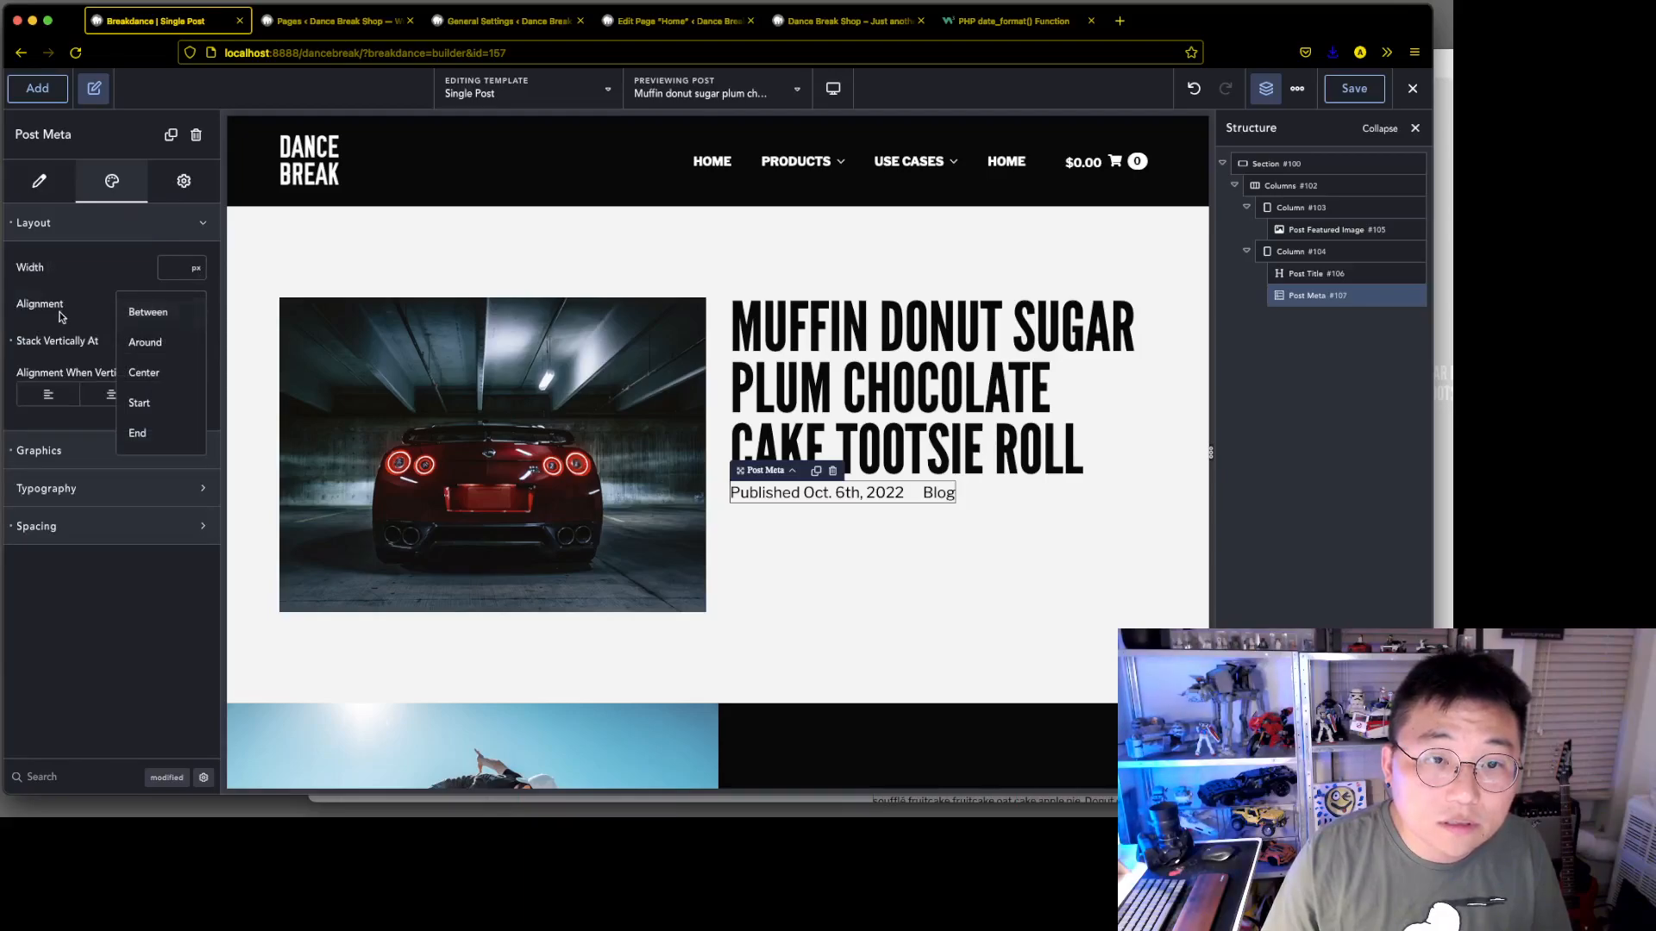
click(60, 316)
click(201, 302)
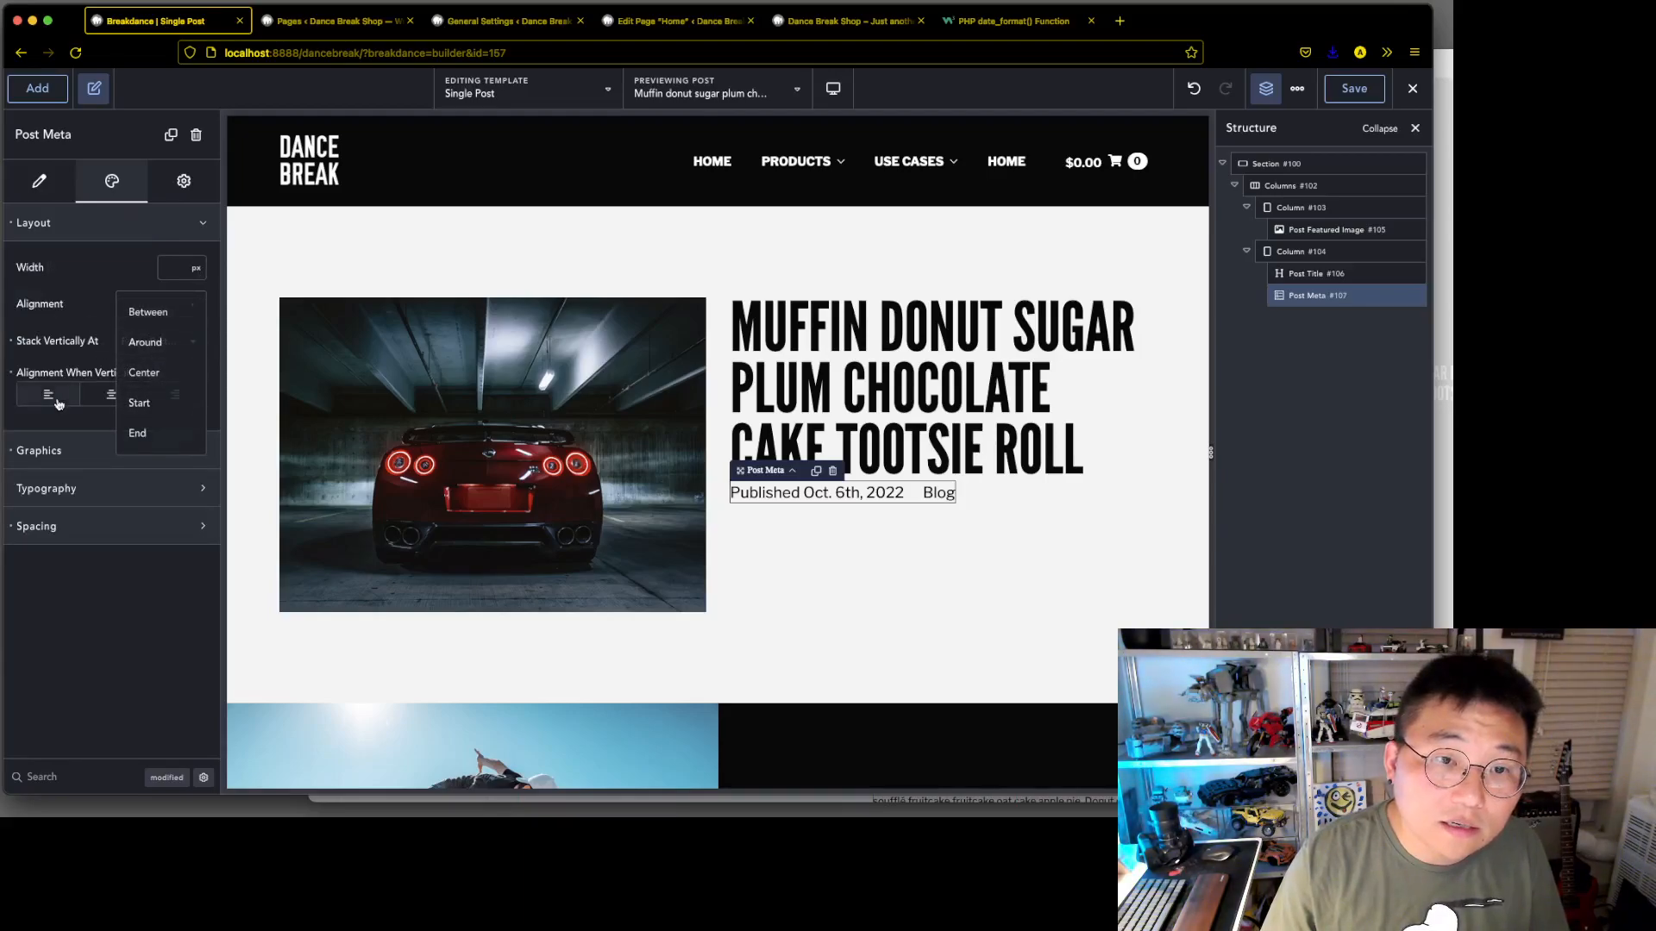
click(24, 398)
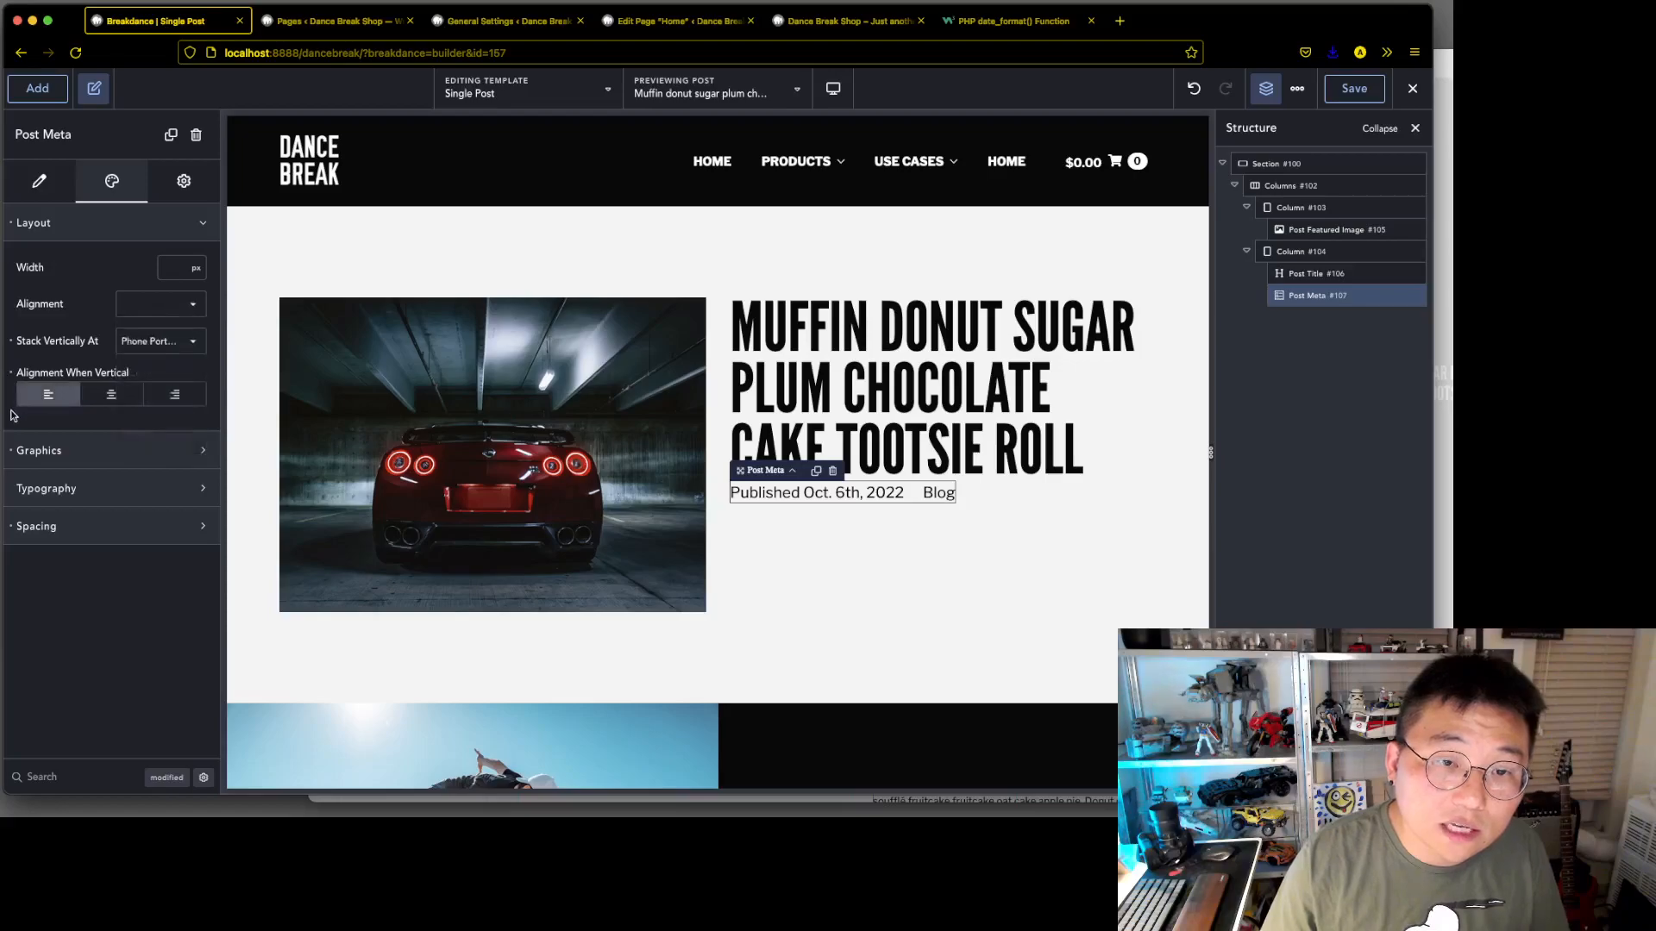
click(194, 305)
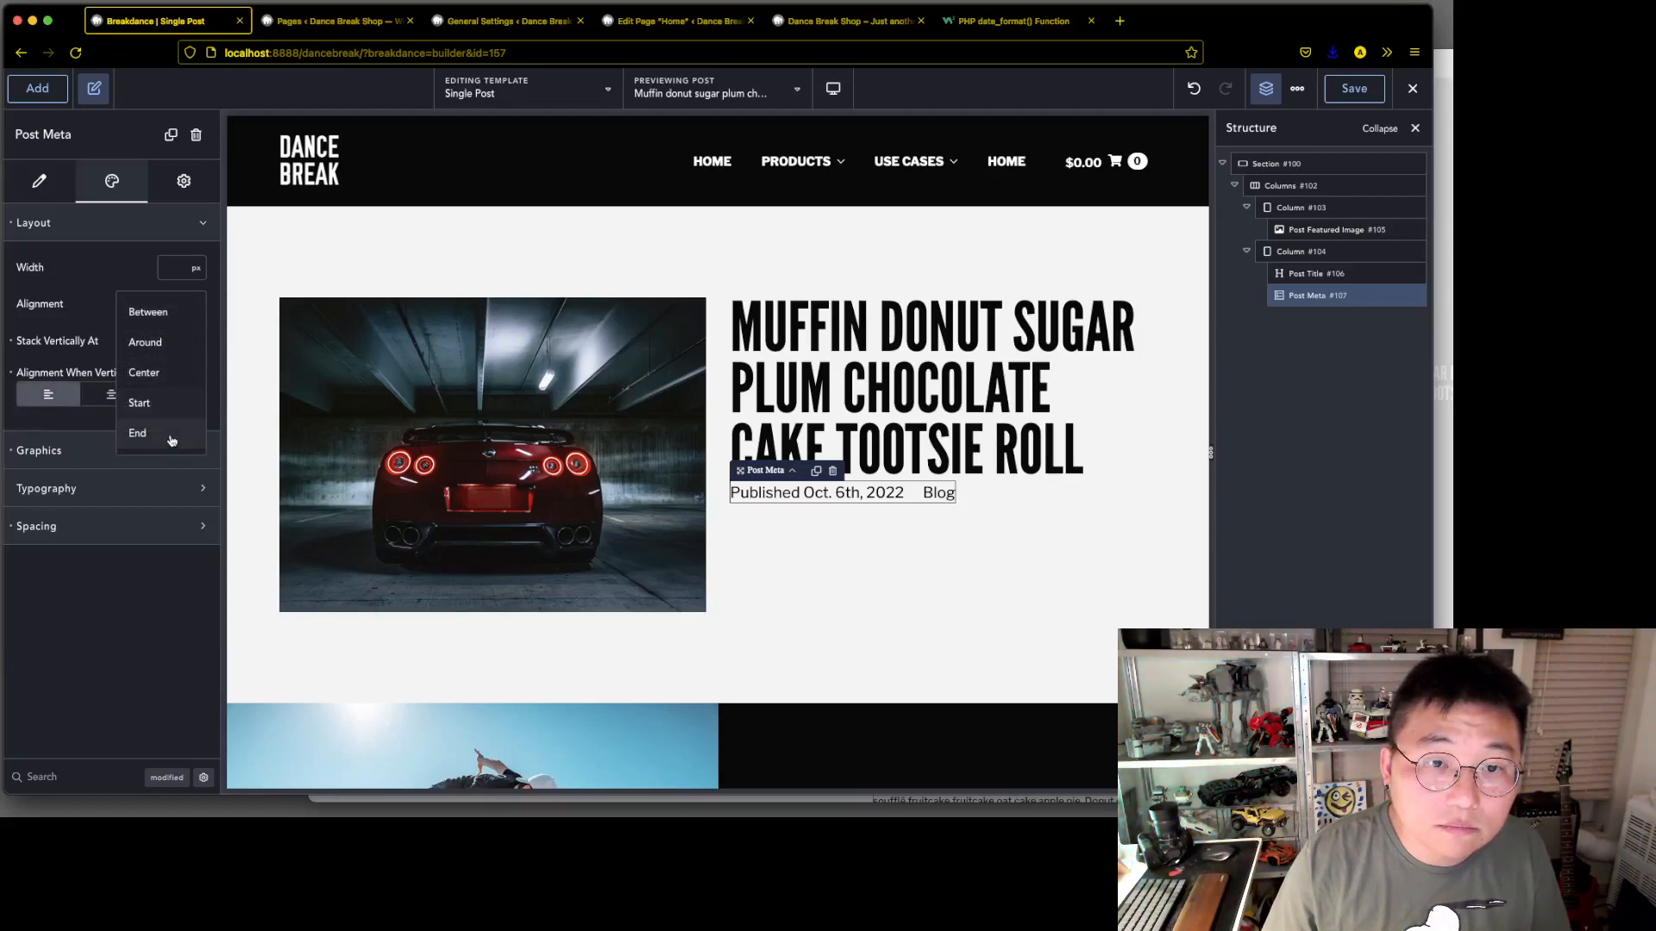
click(164, 403)
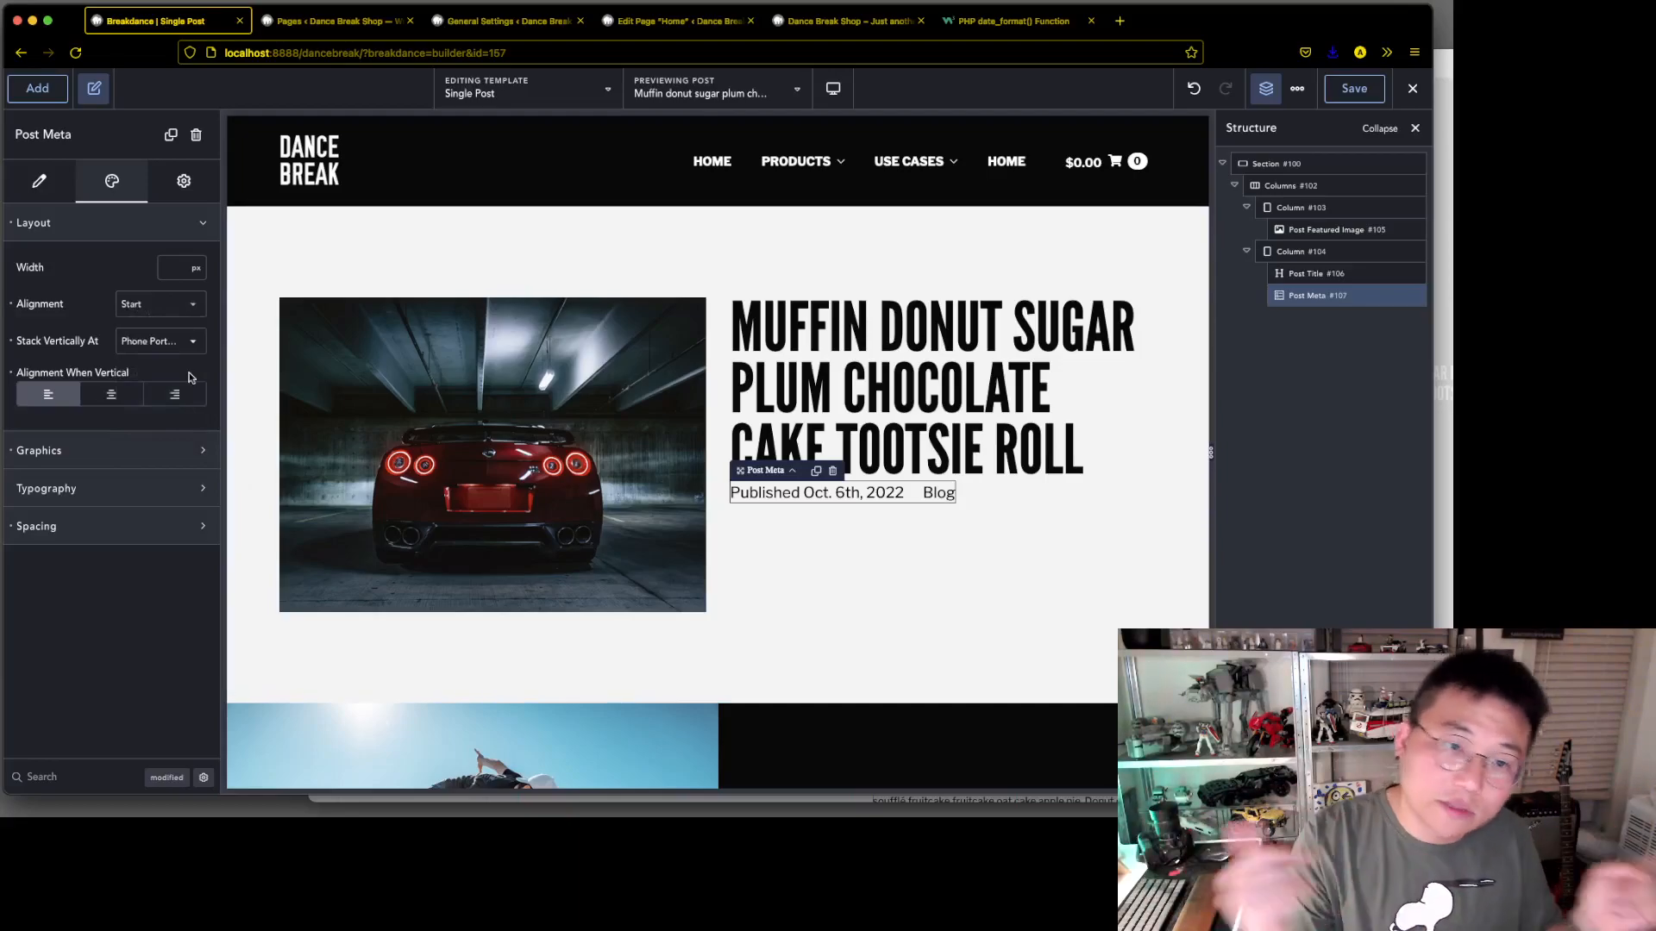
Look through the post meta's graphics, typography and alignment options, and search its controls, including the advanced ones, for wrap
click(143, 494)
click(148, 459)
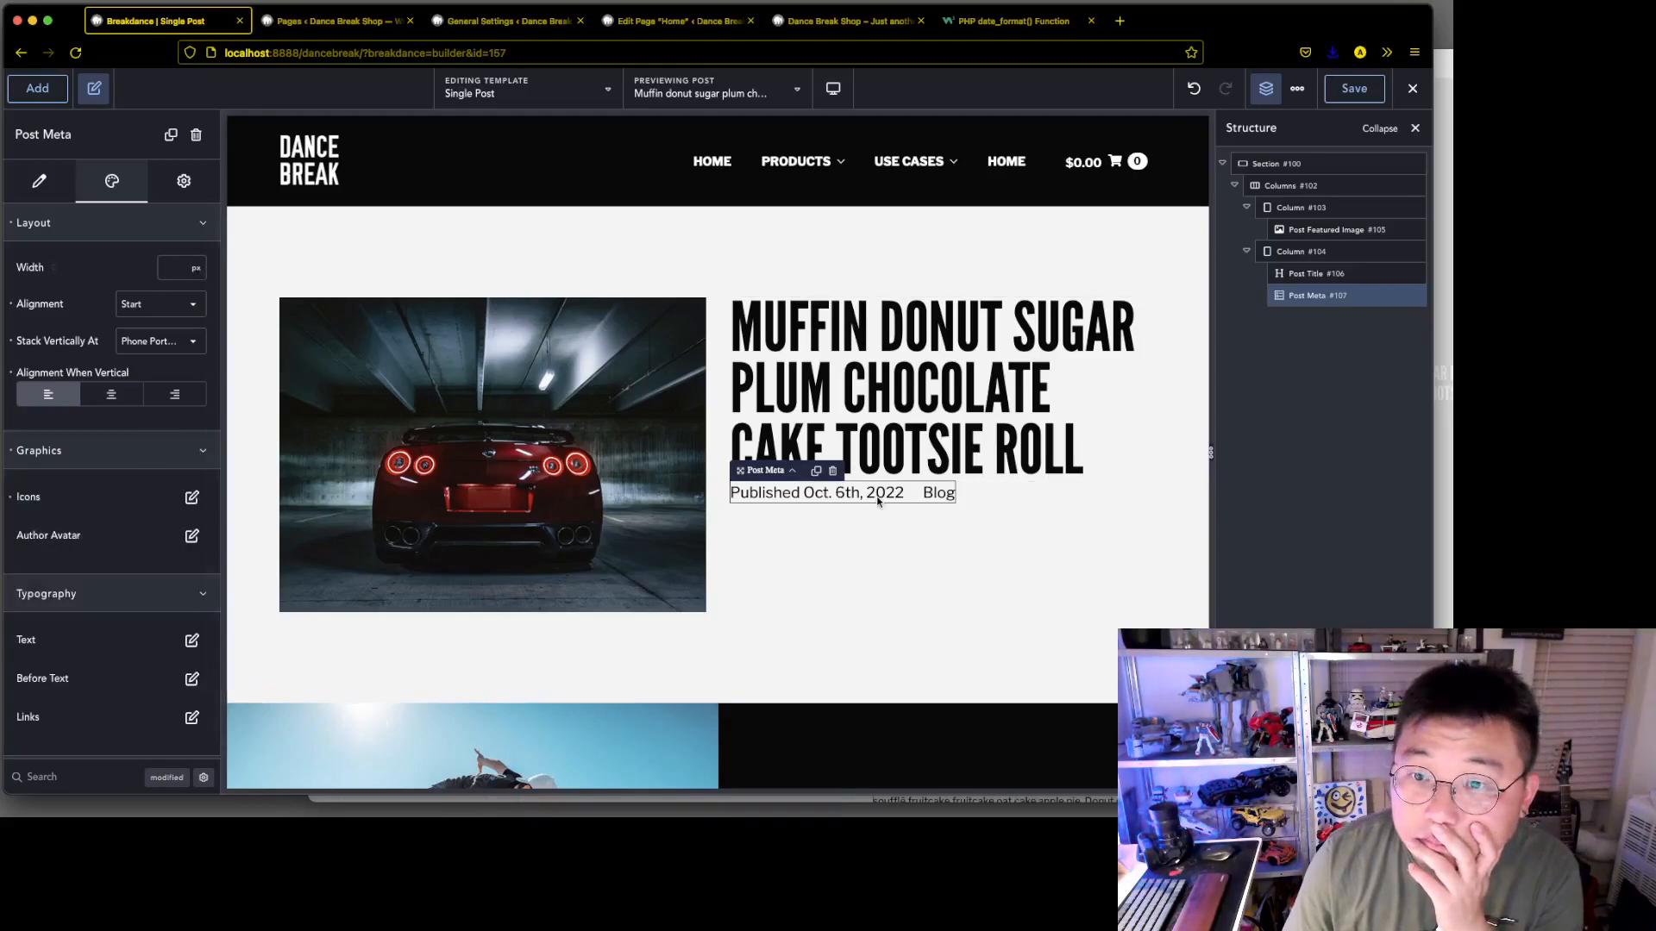
click(183, 309)
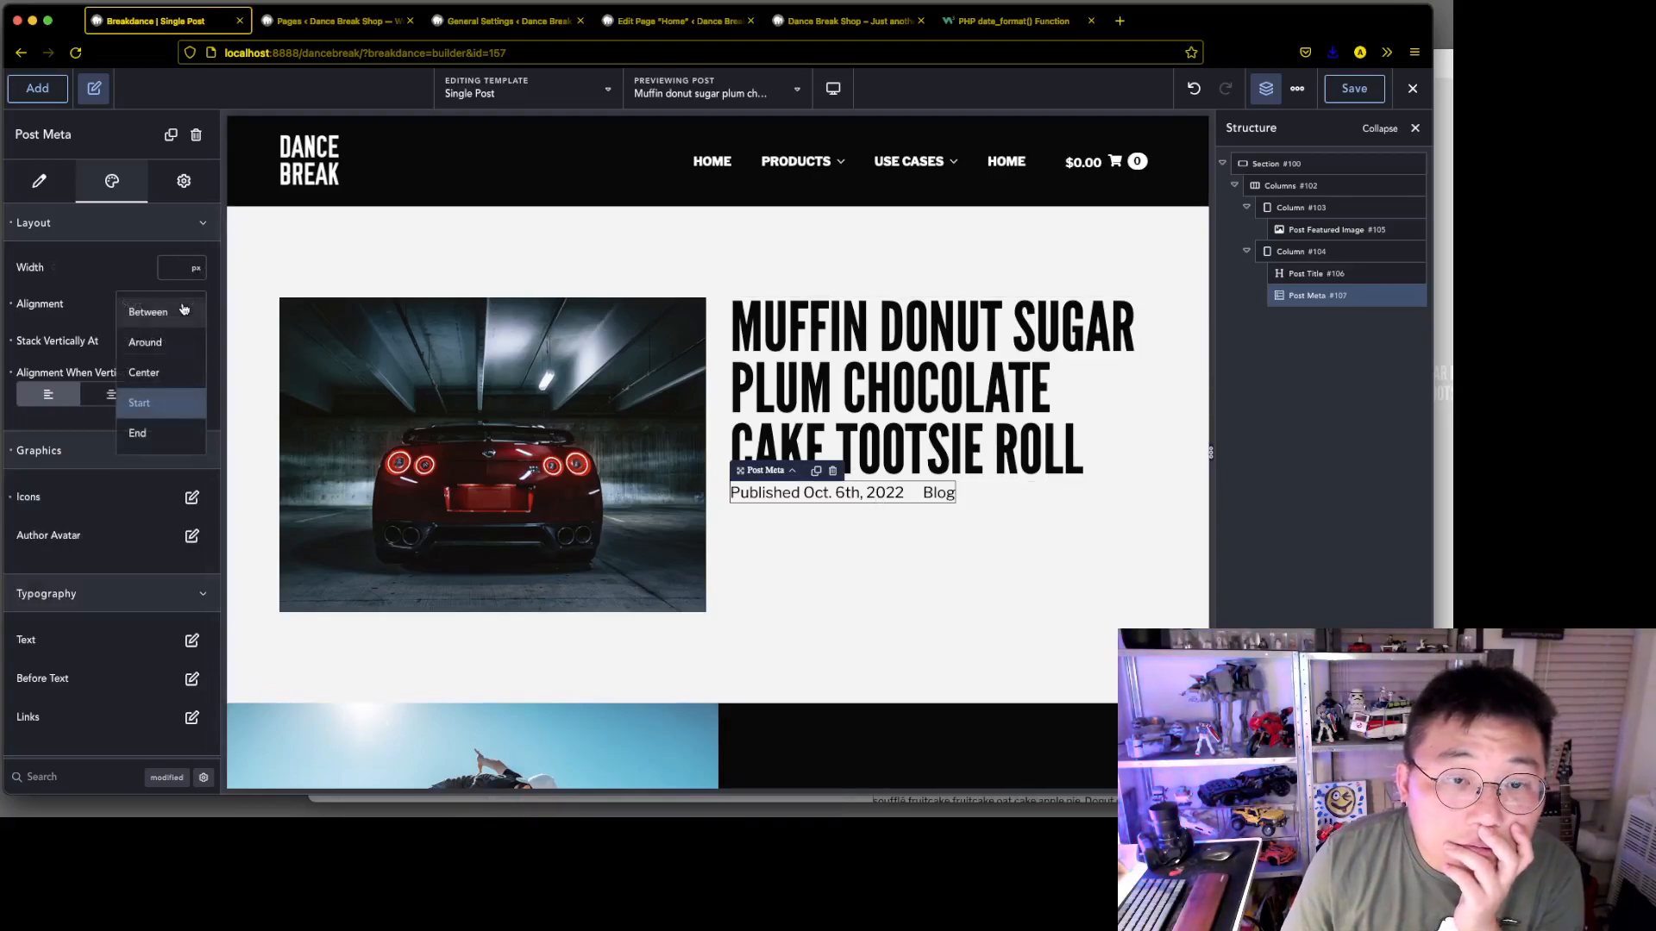
click(98, 272)
click(67, 780)
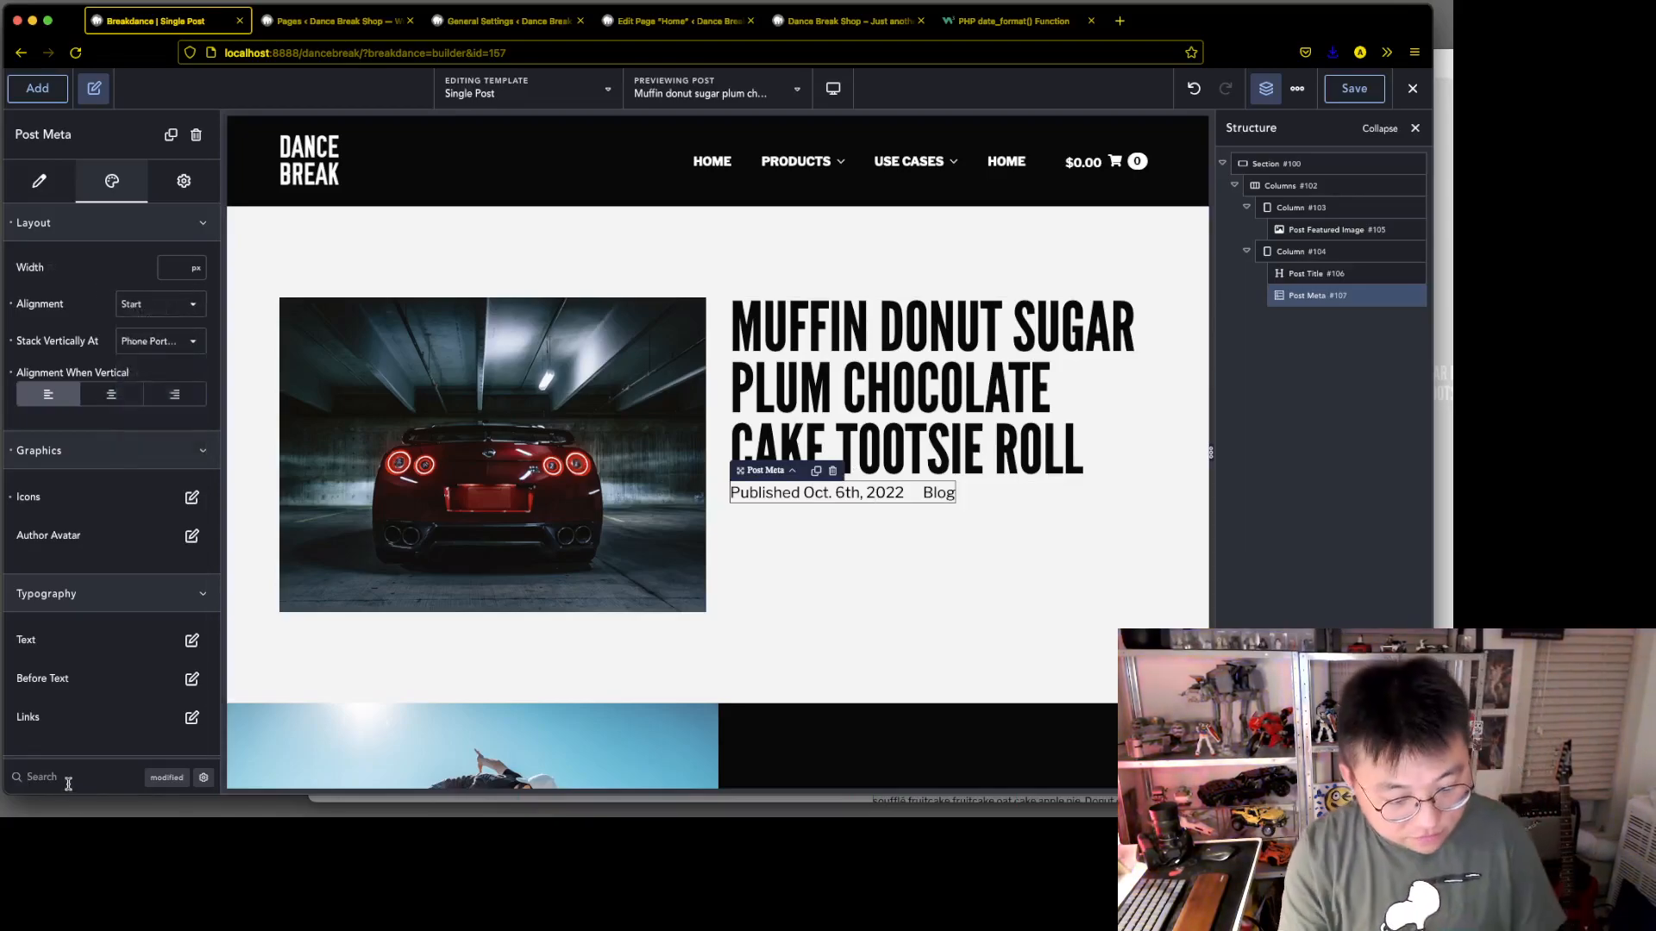
text(wrap)
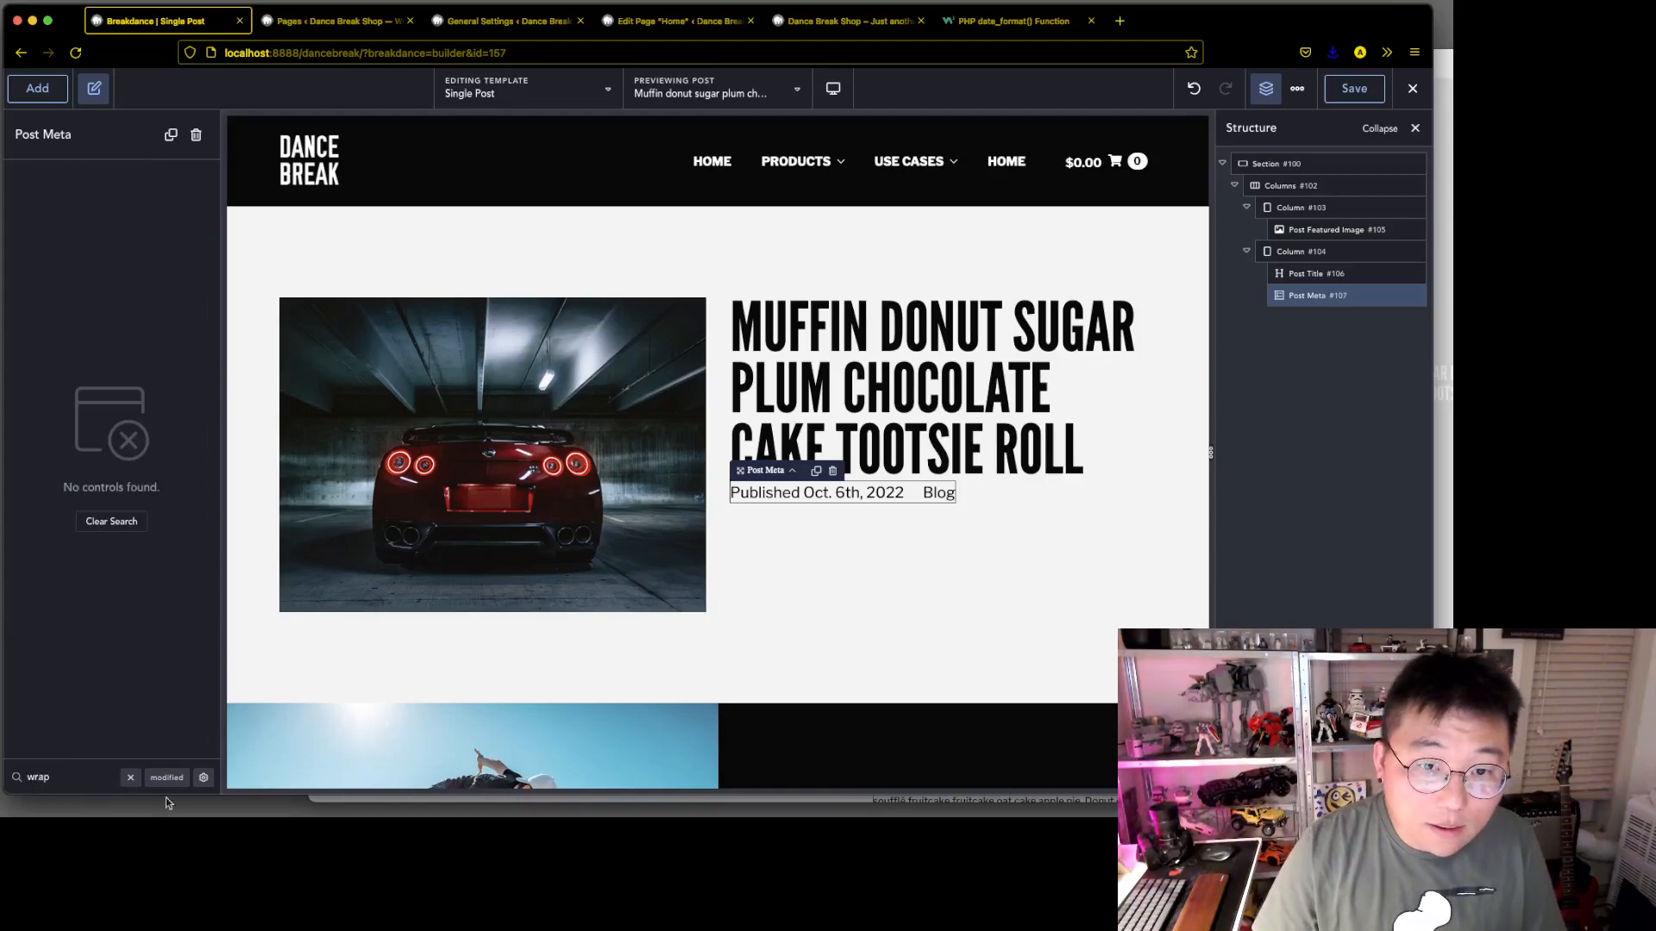
click(204, 778)
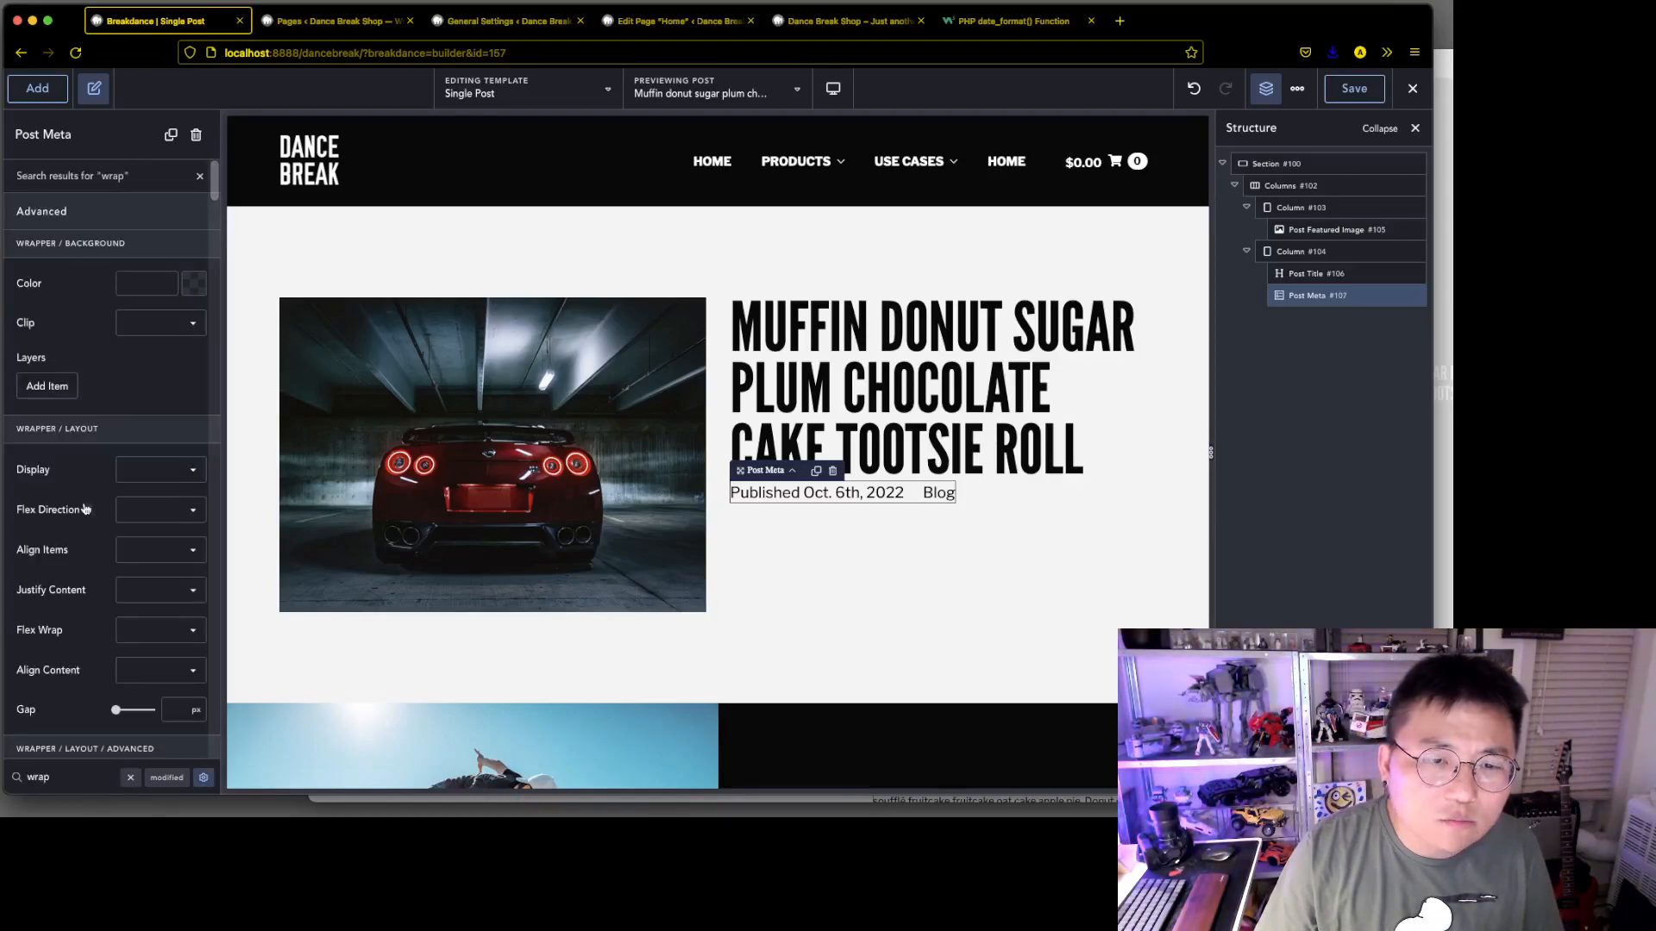
Set the post meta wrapper's Flex Wrap to wrap and clear the control search
scroll(85, 510, down, 1)
click(167, 634)
click(165, 662)
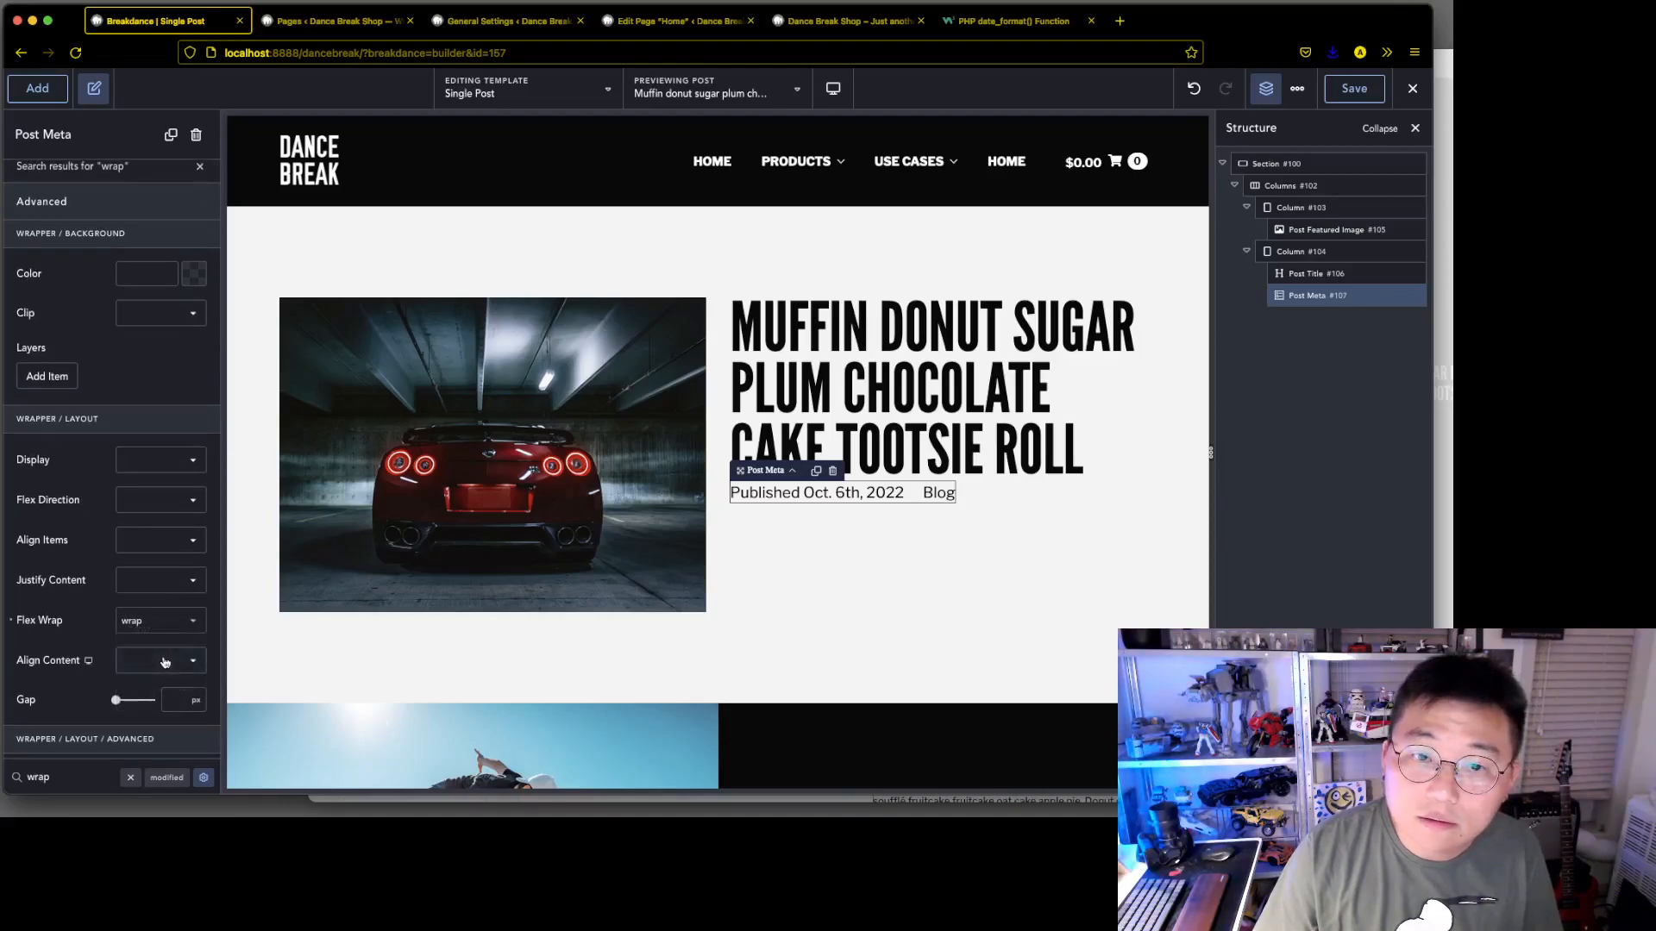
scroll(131, 660, down, 5)
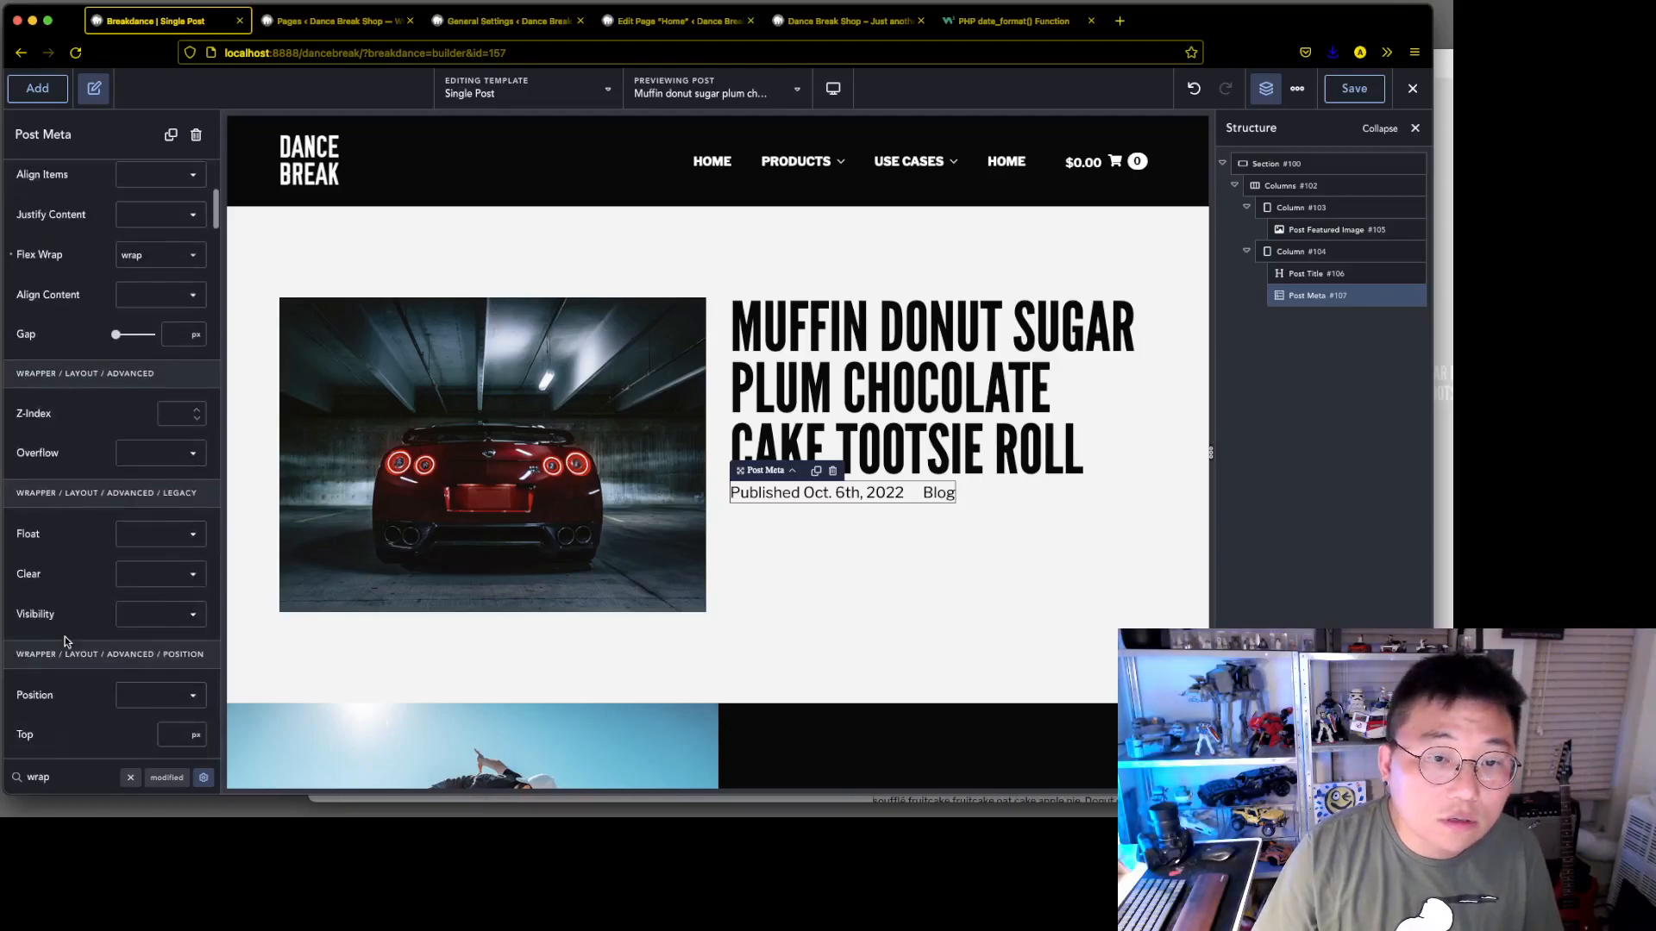
click(130, 779)
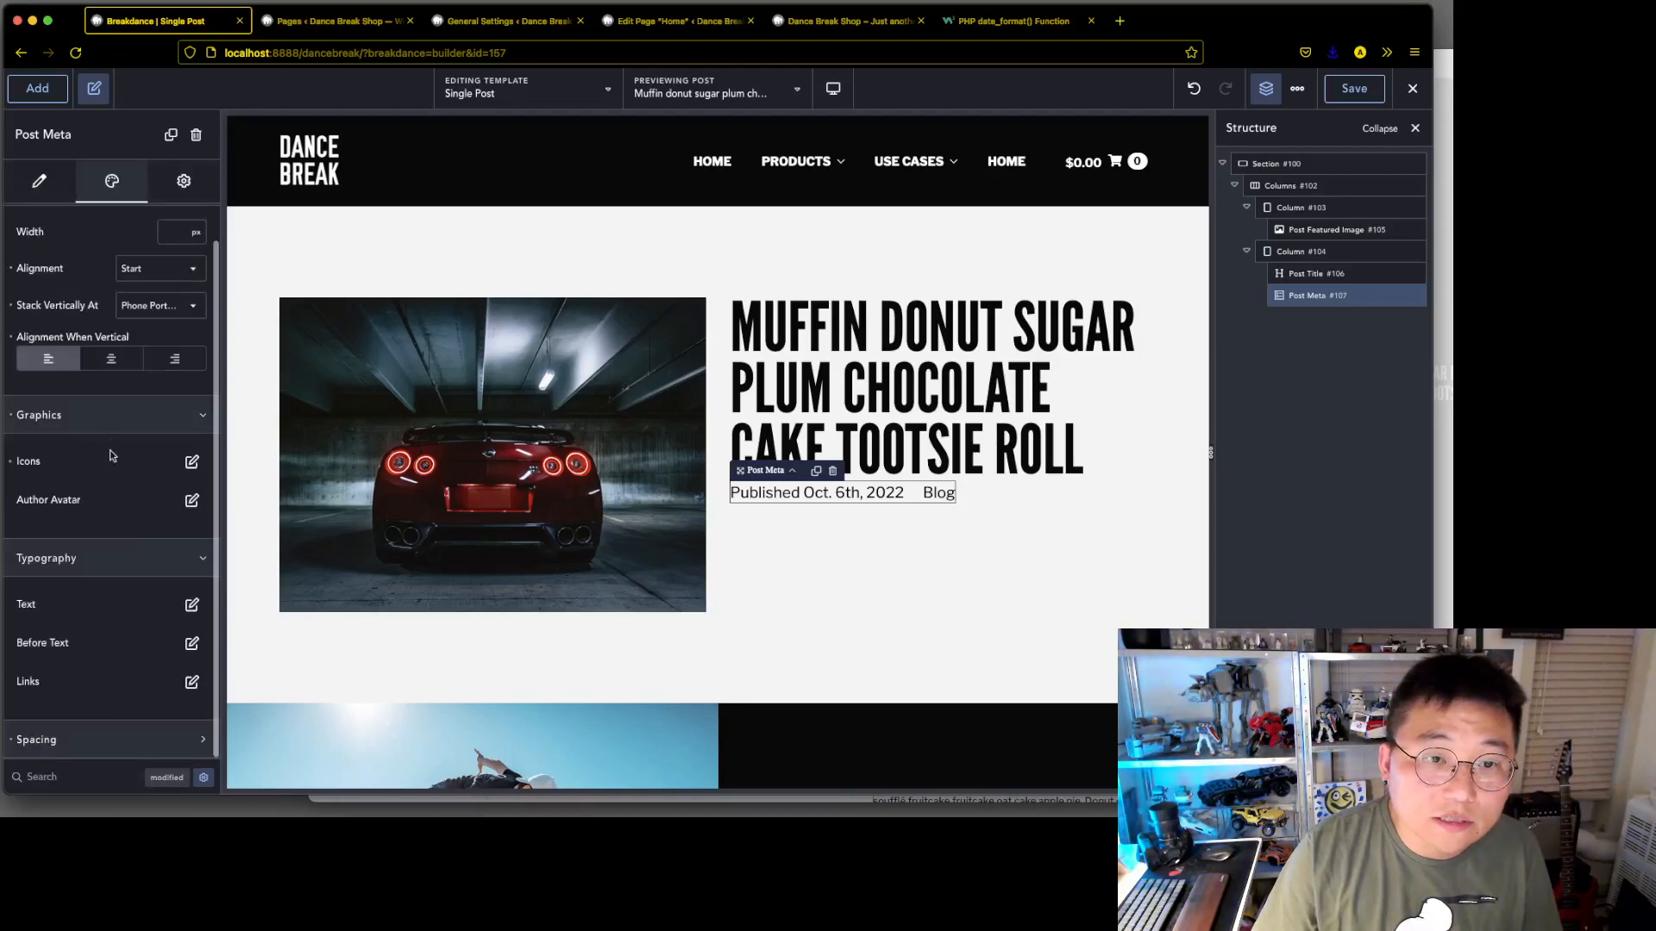
Check the post meta text's advanced typography options, and set Stack Vertically At to Desktop
click(191, 606)
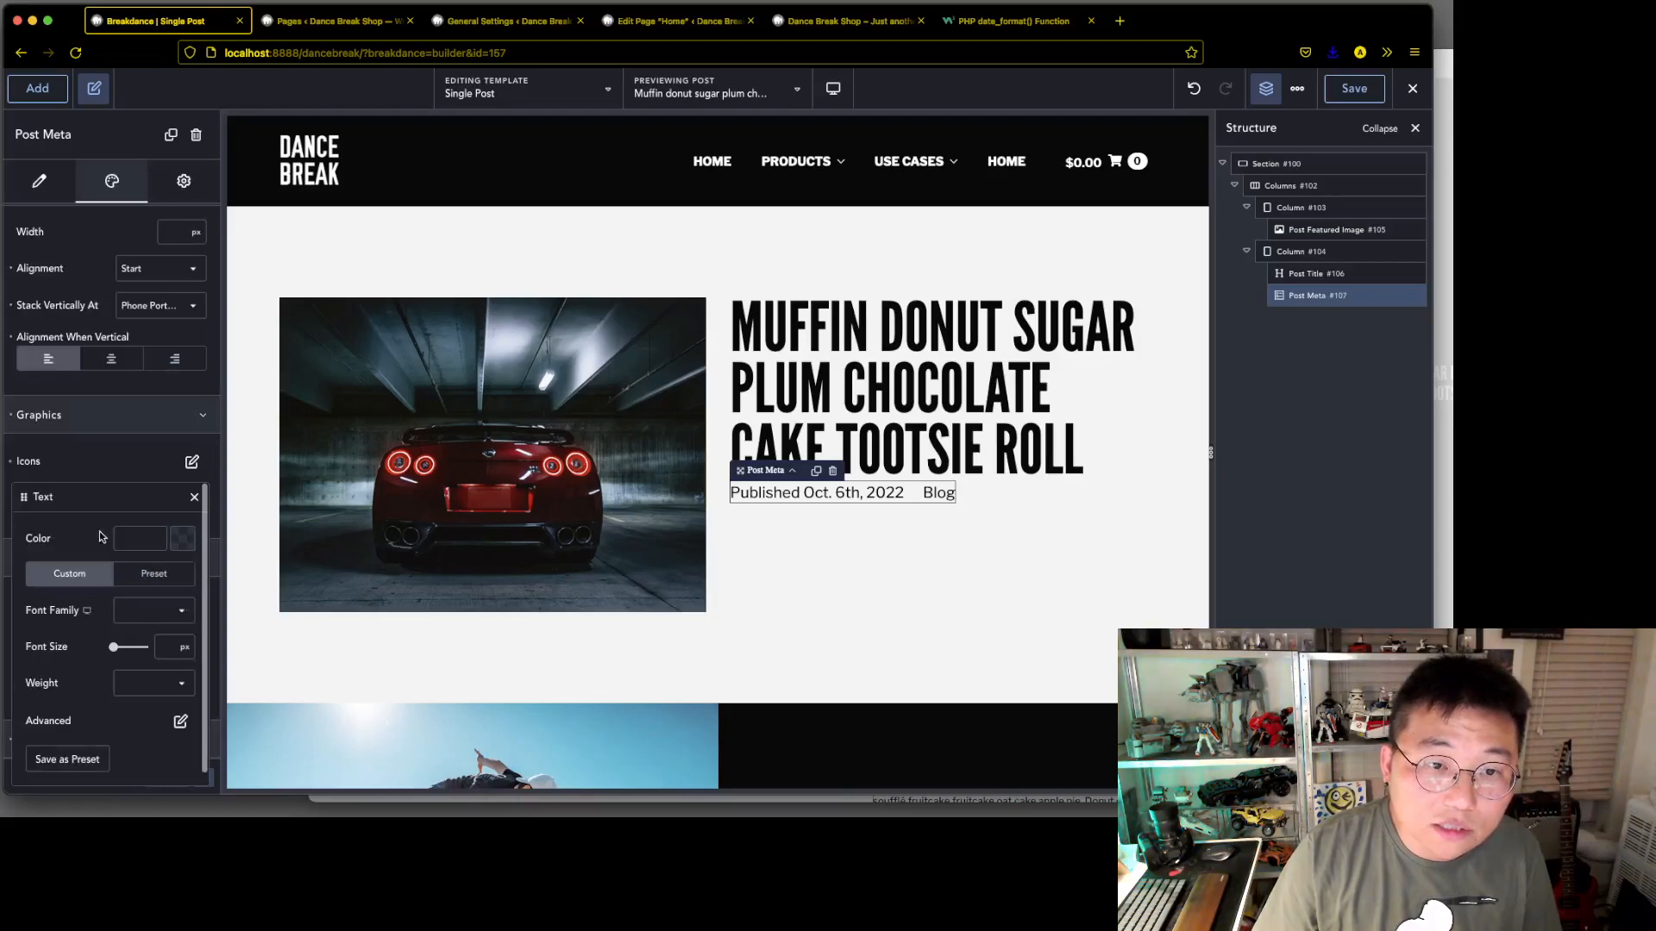
click(180, 721)
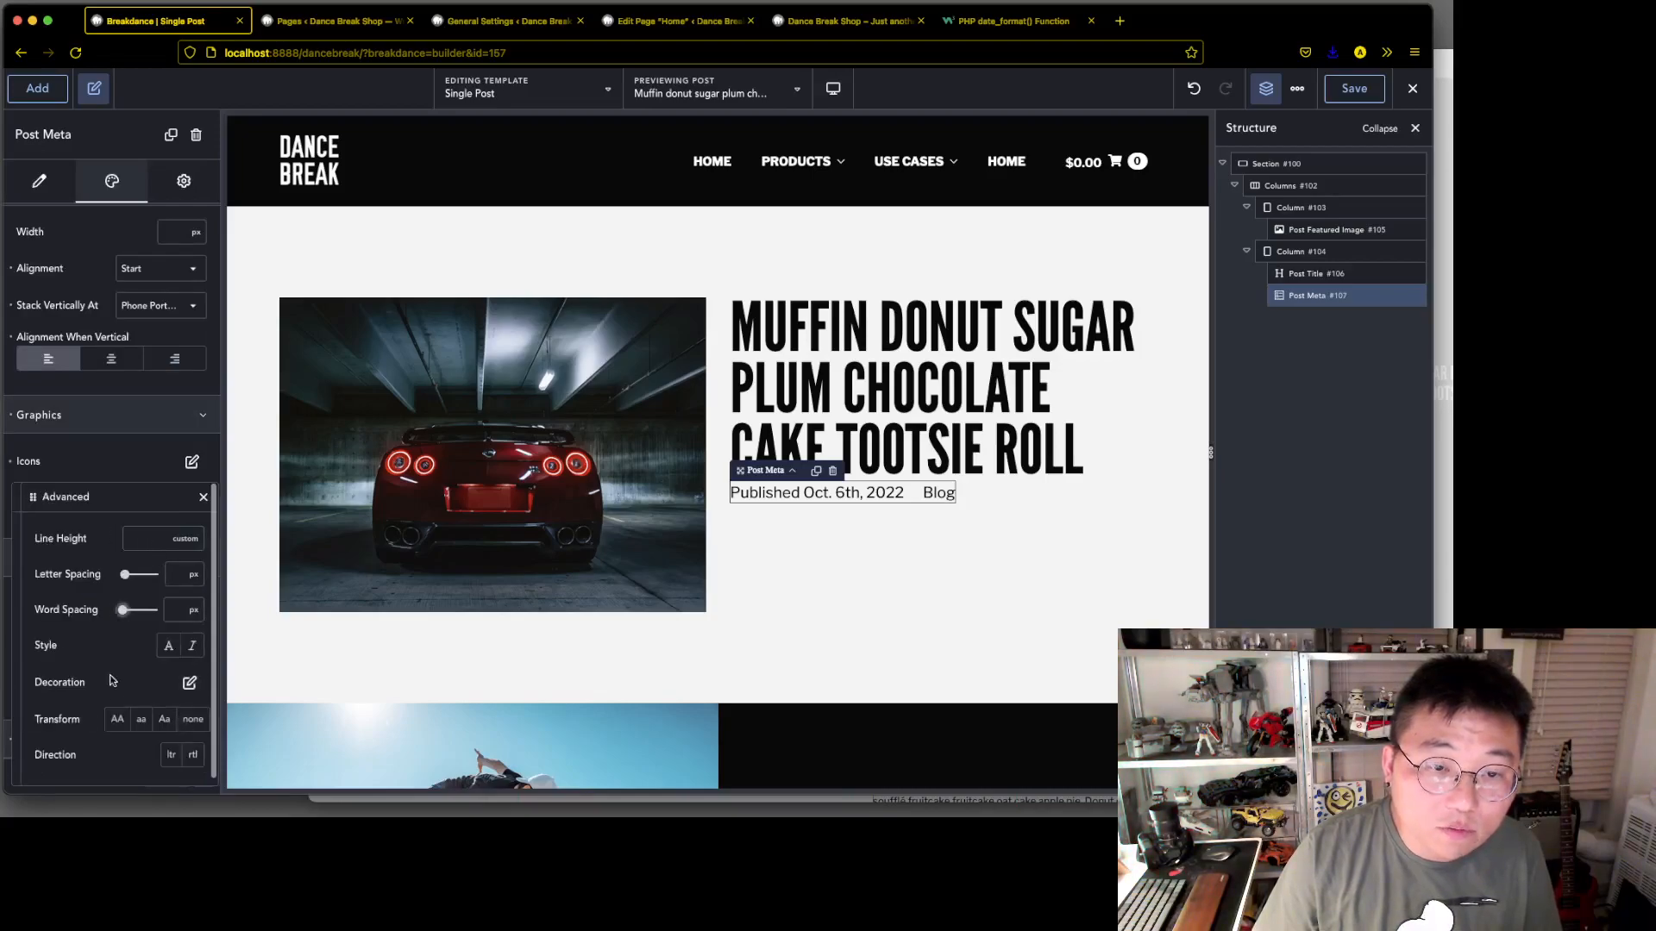
click(202, 499)
click(195, 500)
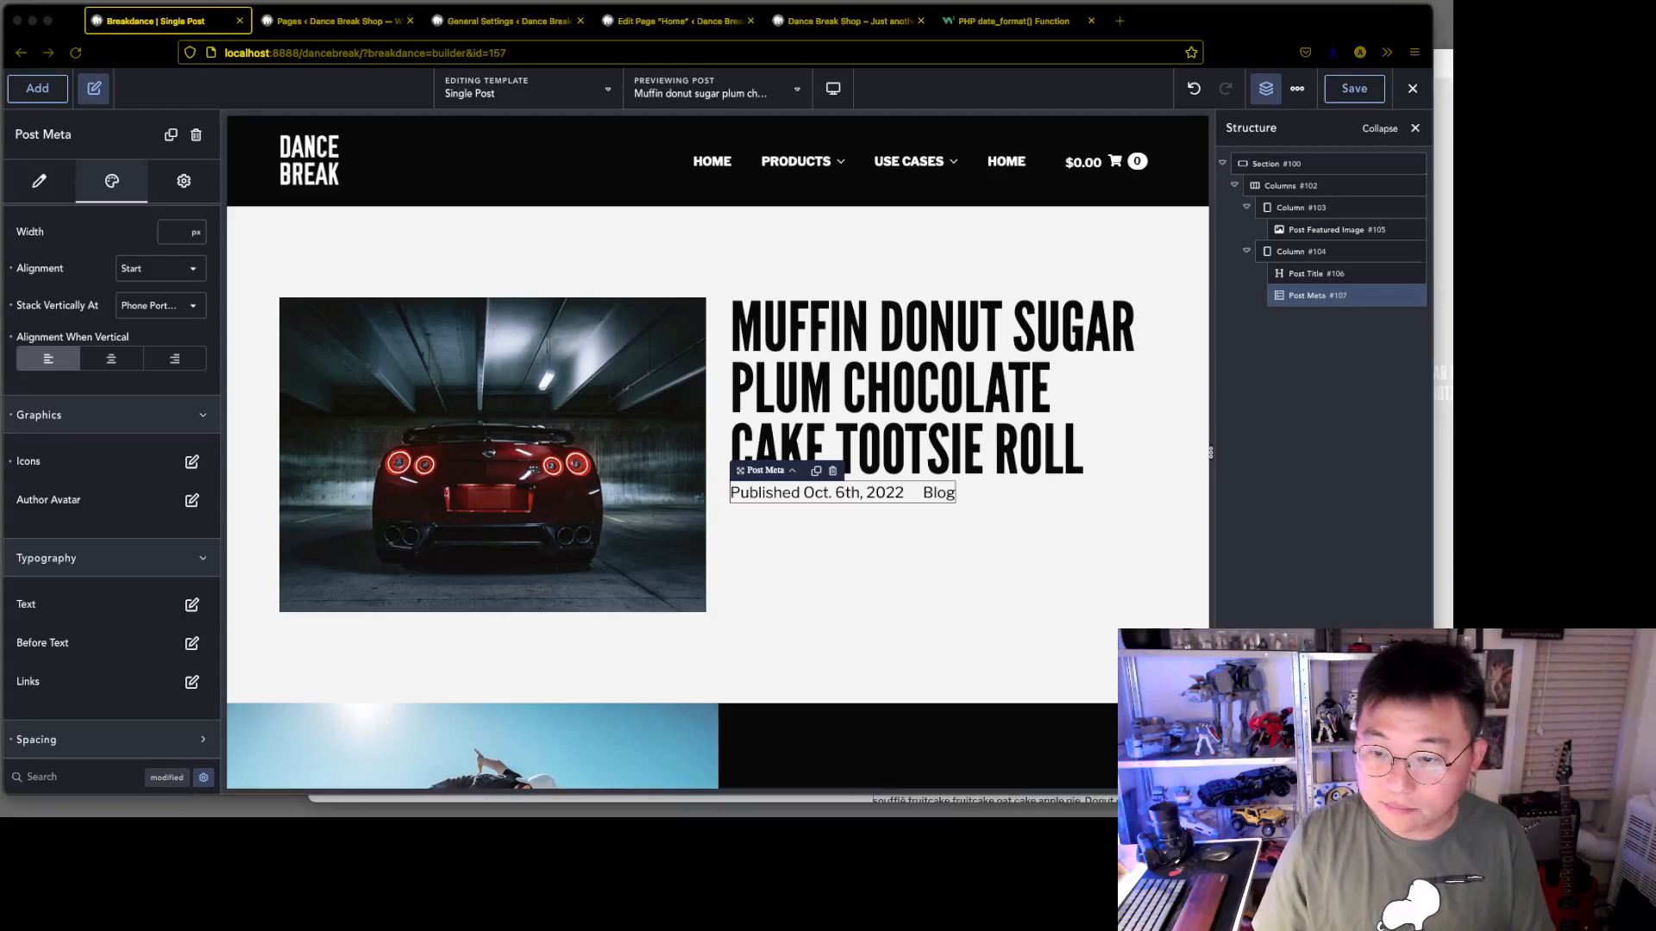
click(160, 307)
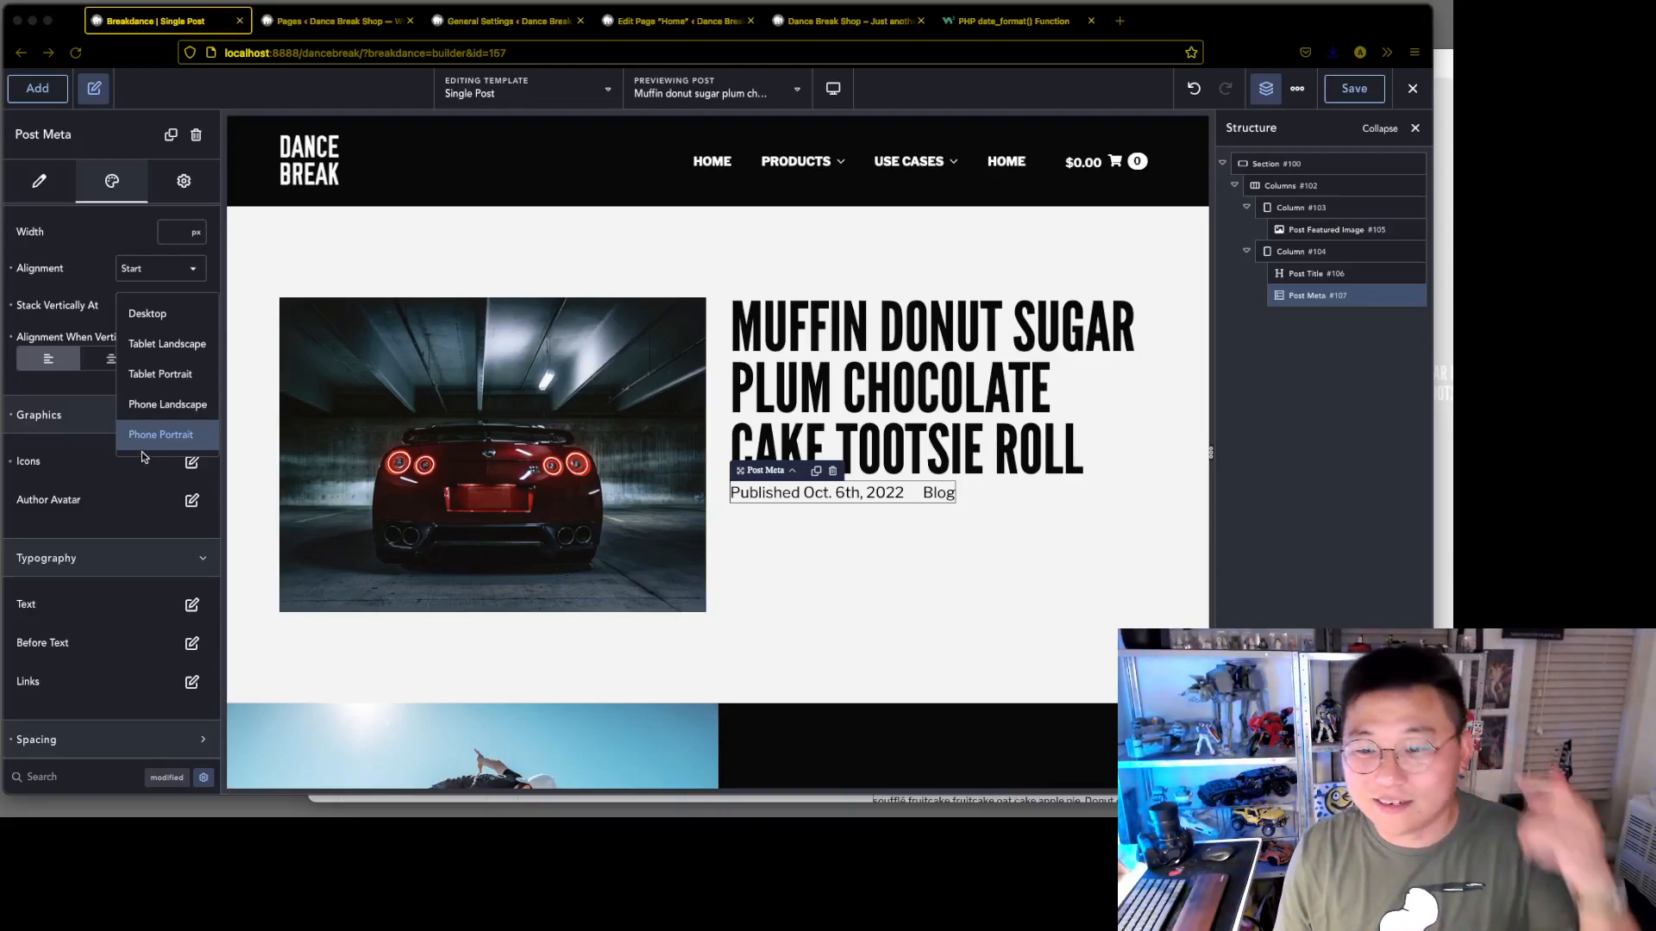
click(170, 319)
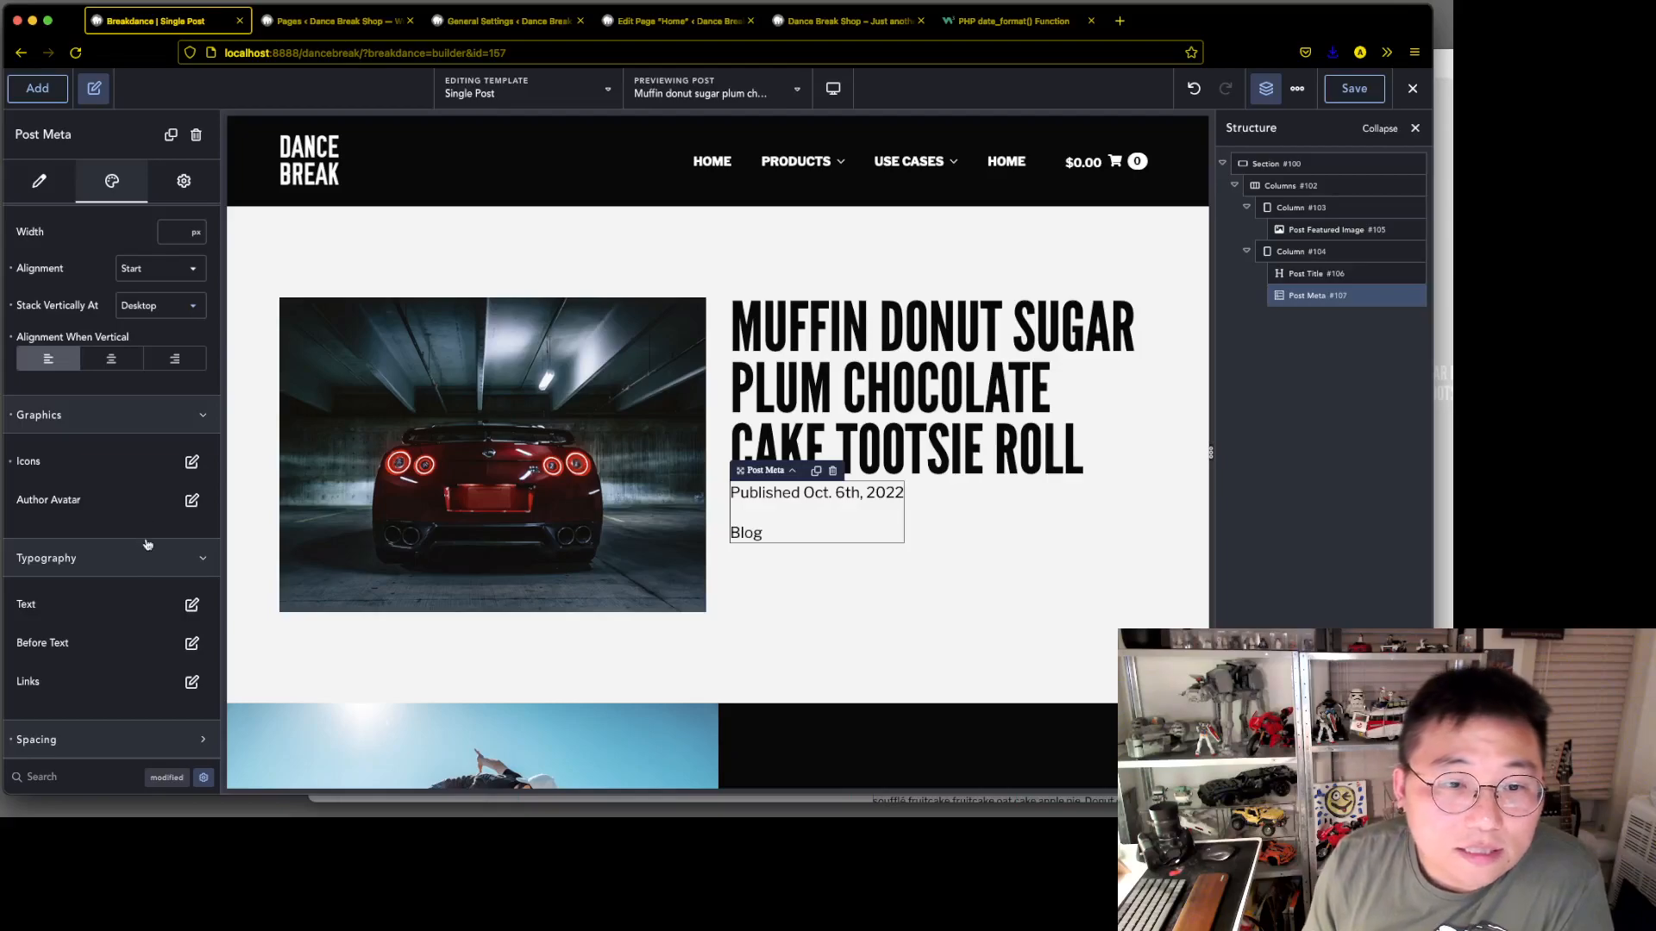
Look through the post meta's layout, graphics, terms item and advanced settings for a way to style the category text
scroll(123, 702, up, 1)
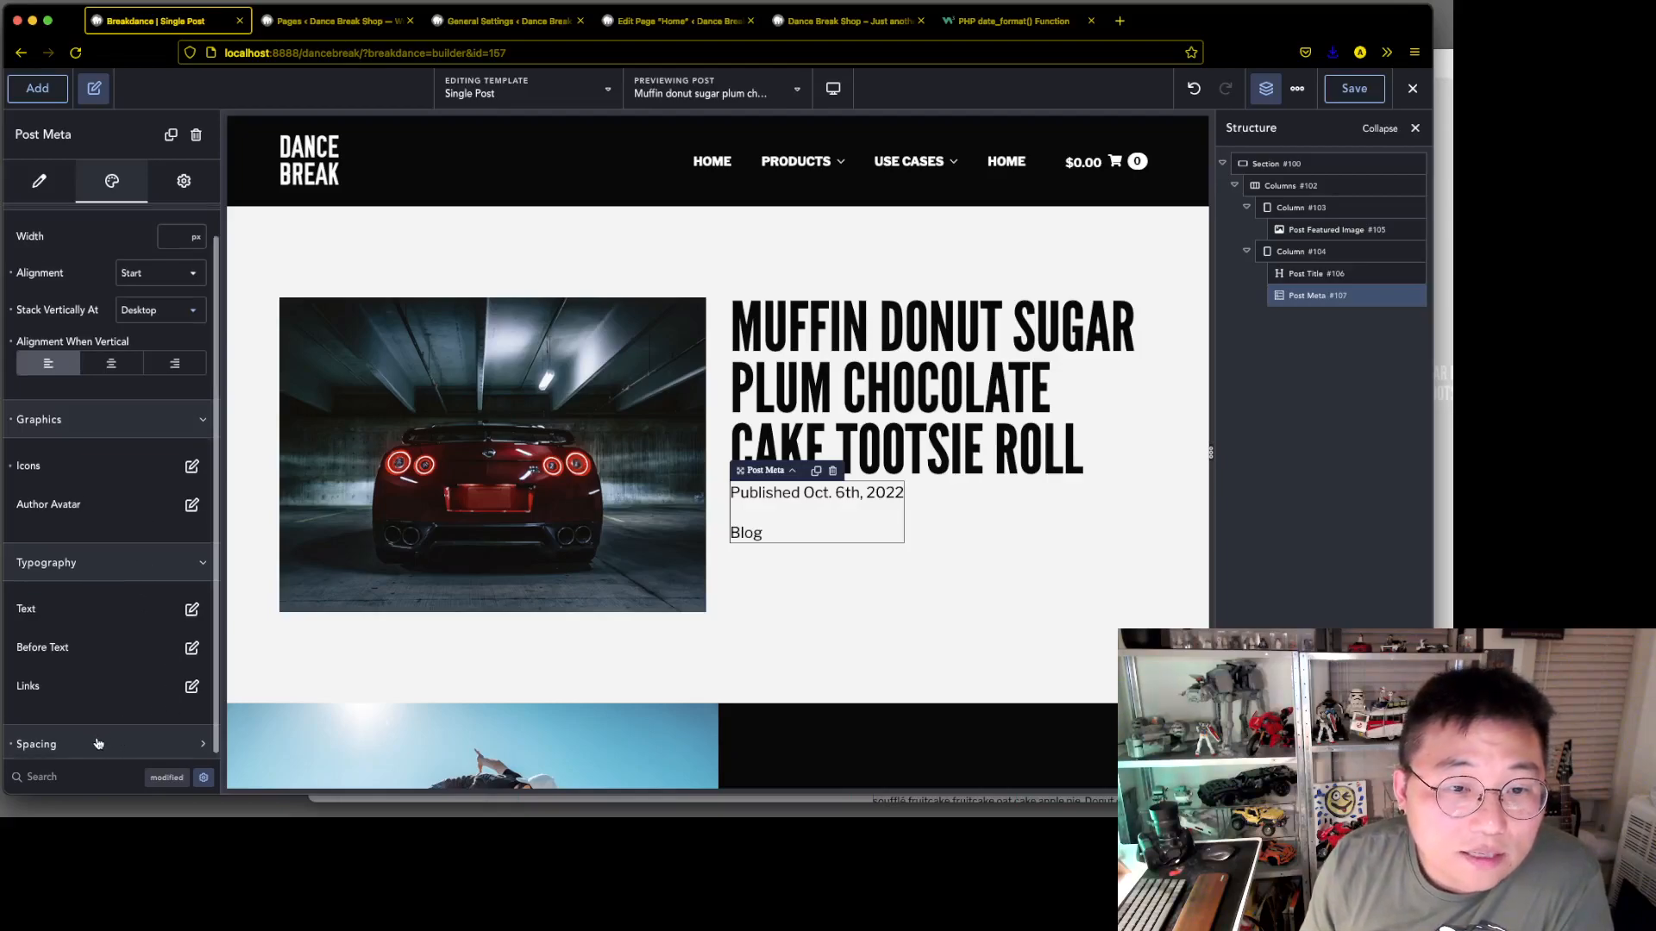
scroll(93, 488, up, 2)
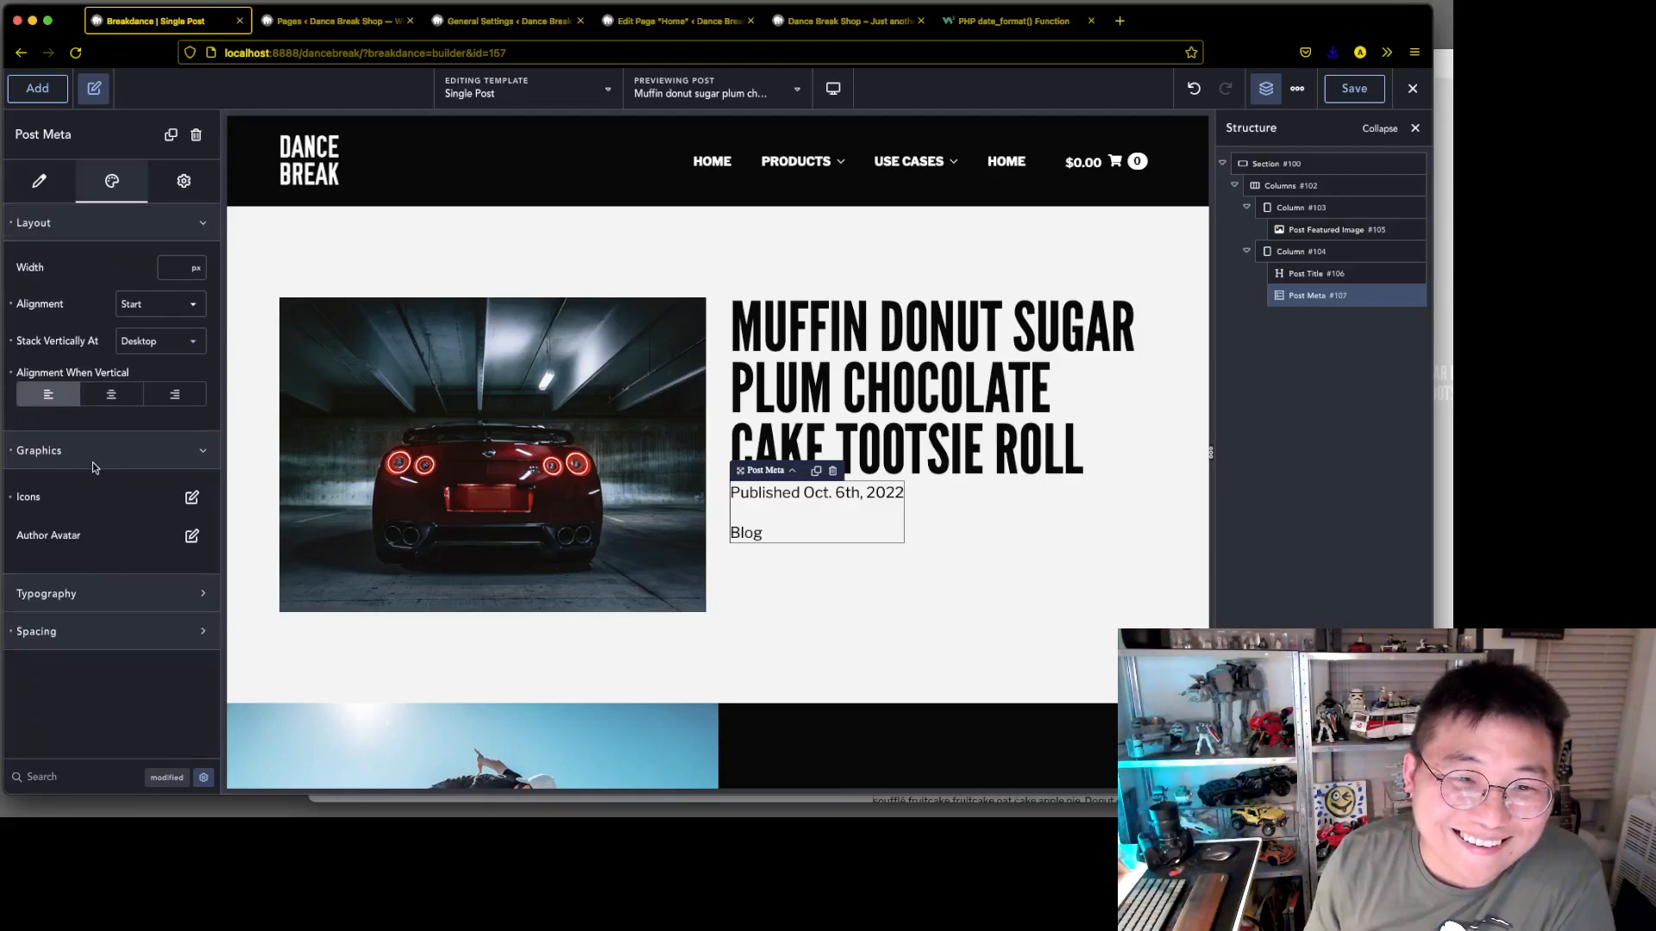
click(95, 453)
click(40, 196)
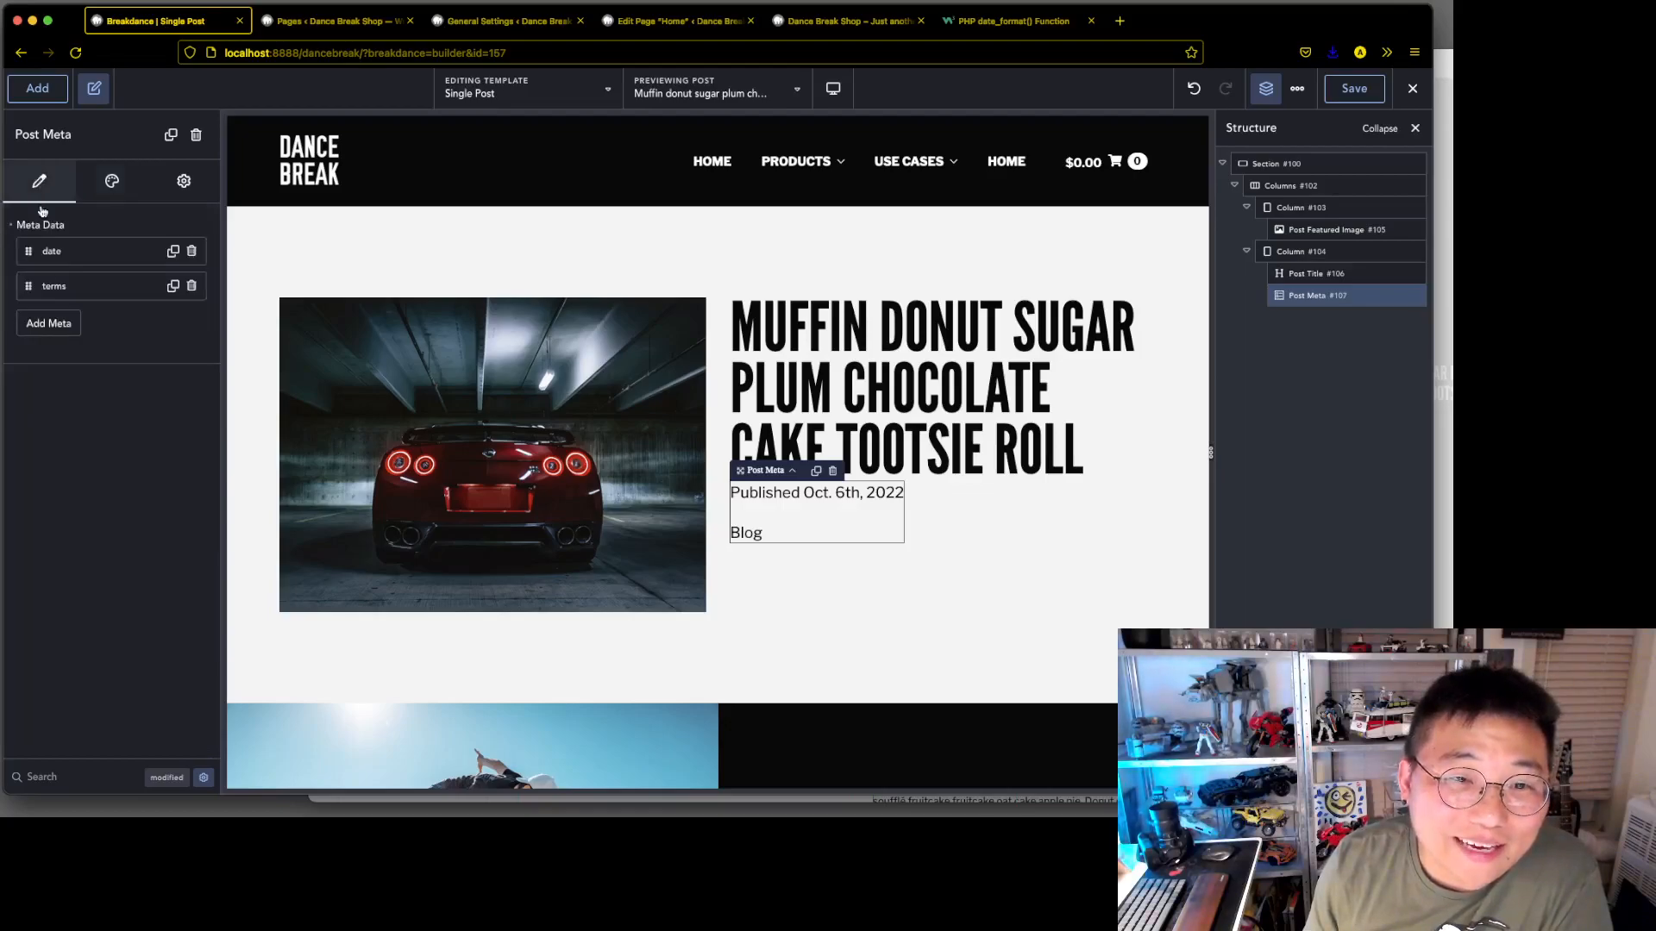
click(76, 288)
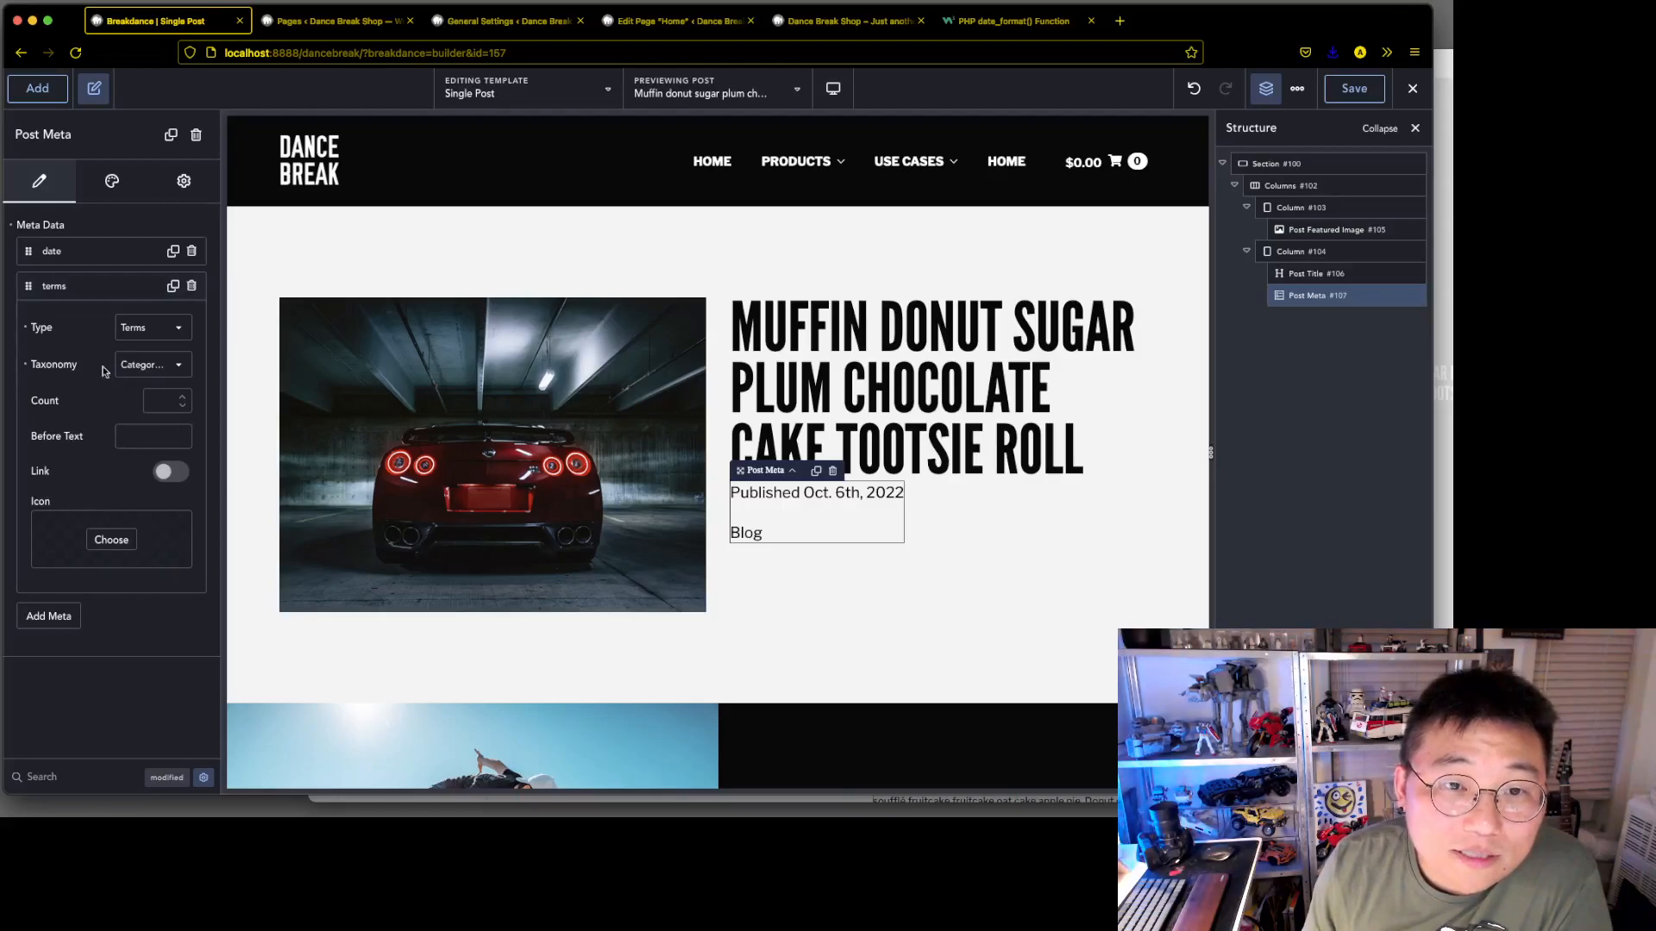
click(109, 182)
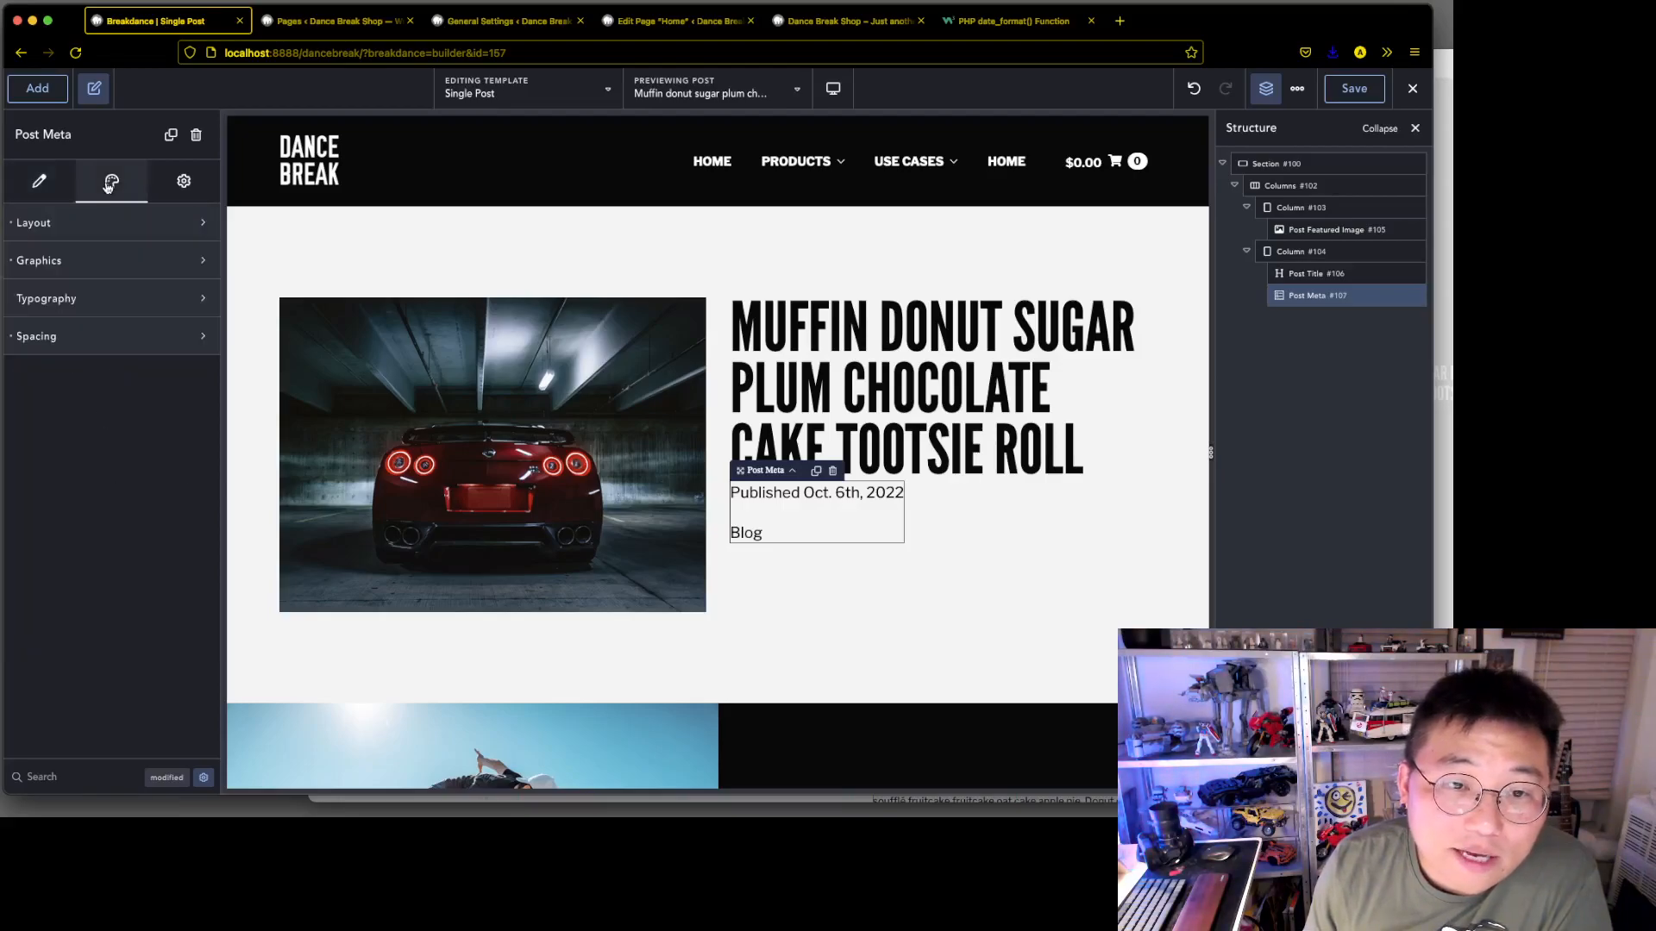
click(177, 190)
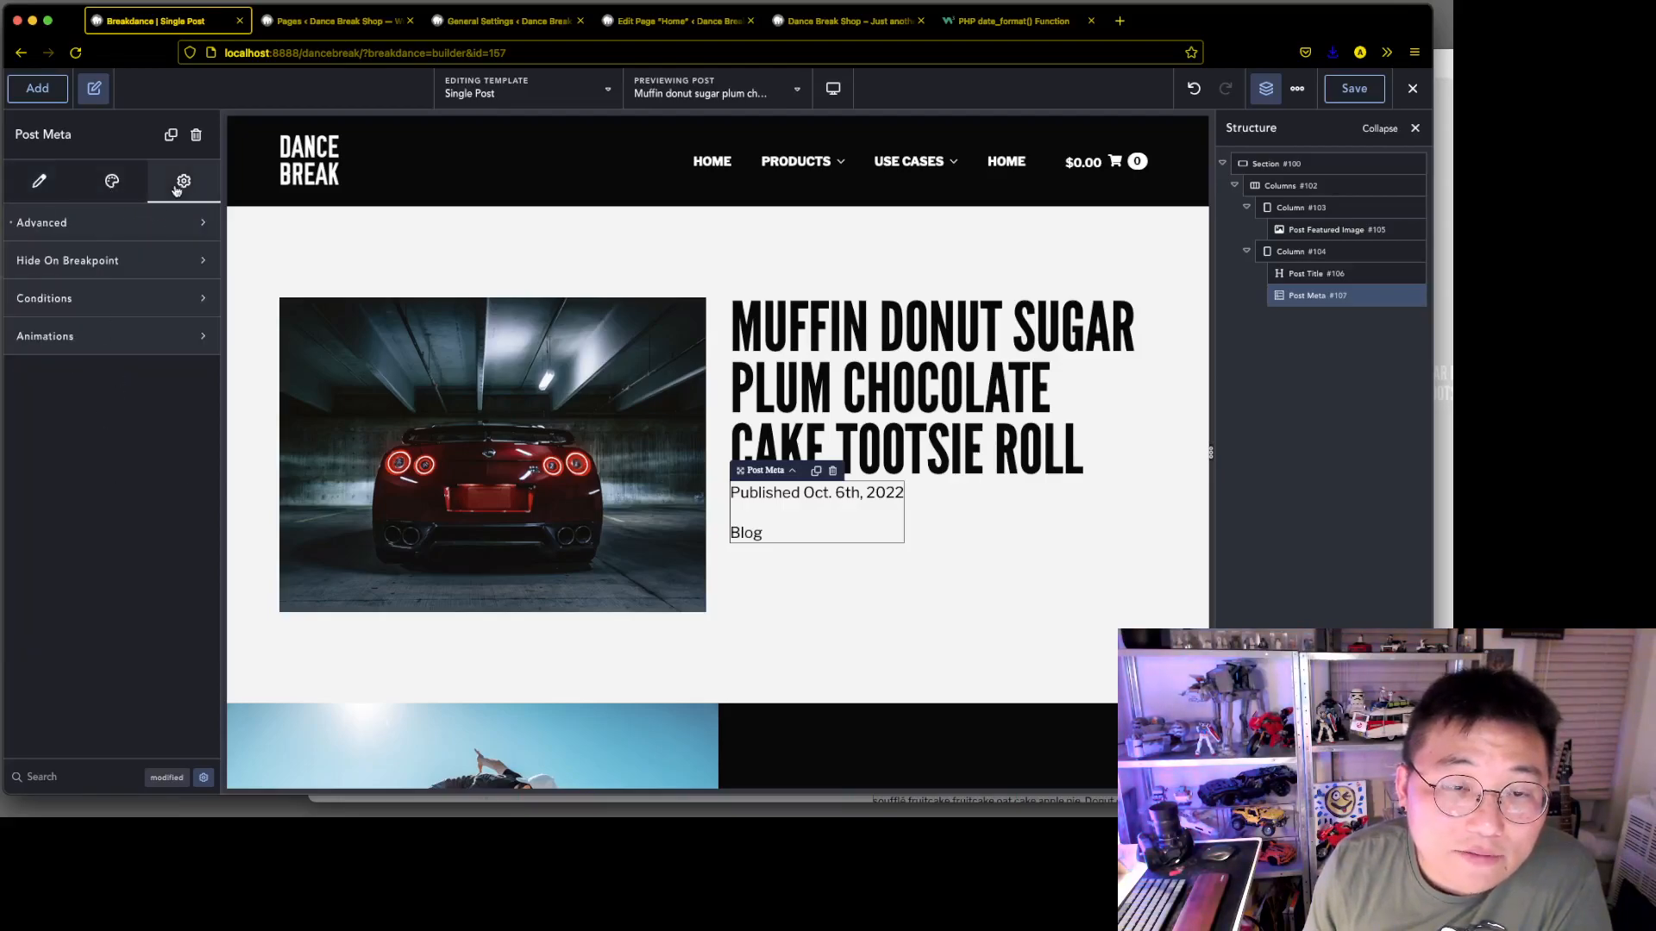
click(121, 188)
click(99, 234)
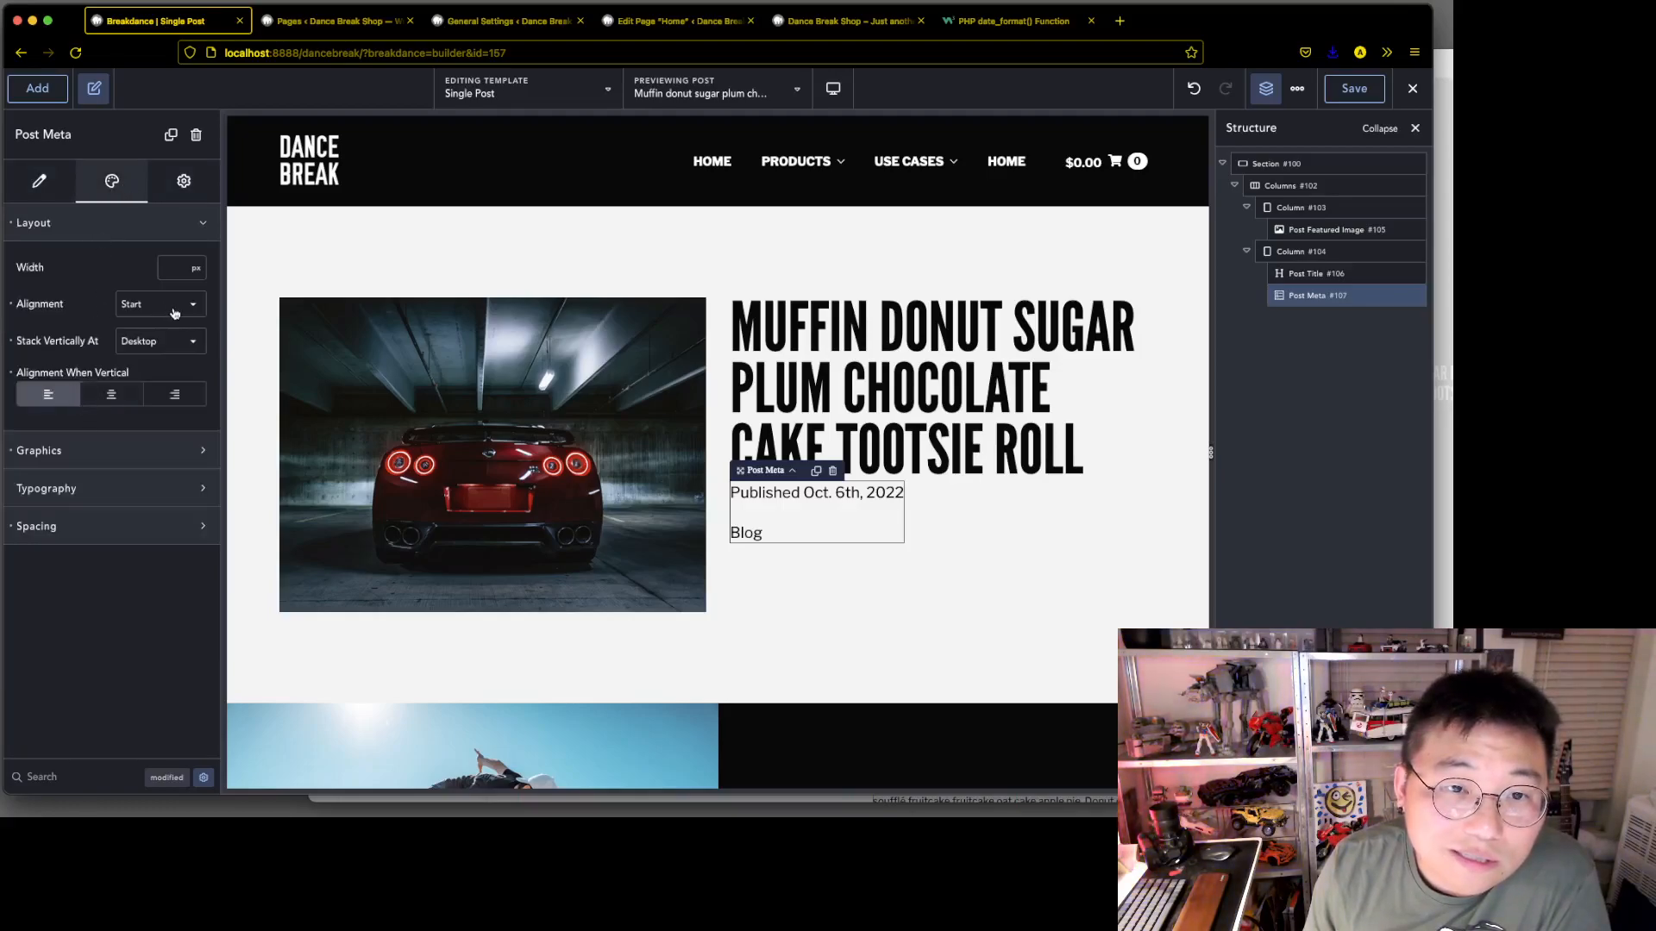
click(56, 454)
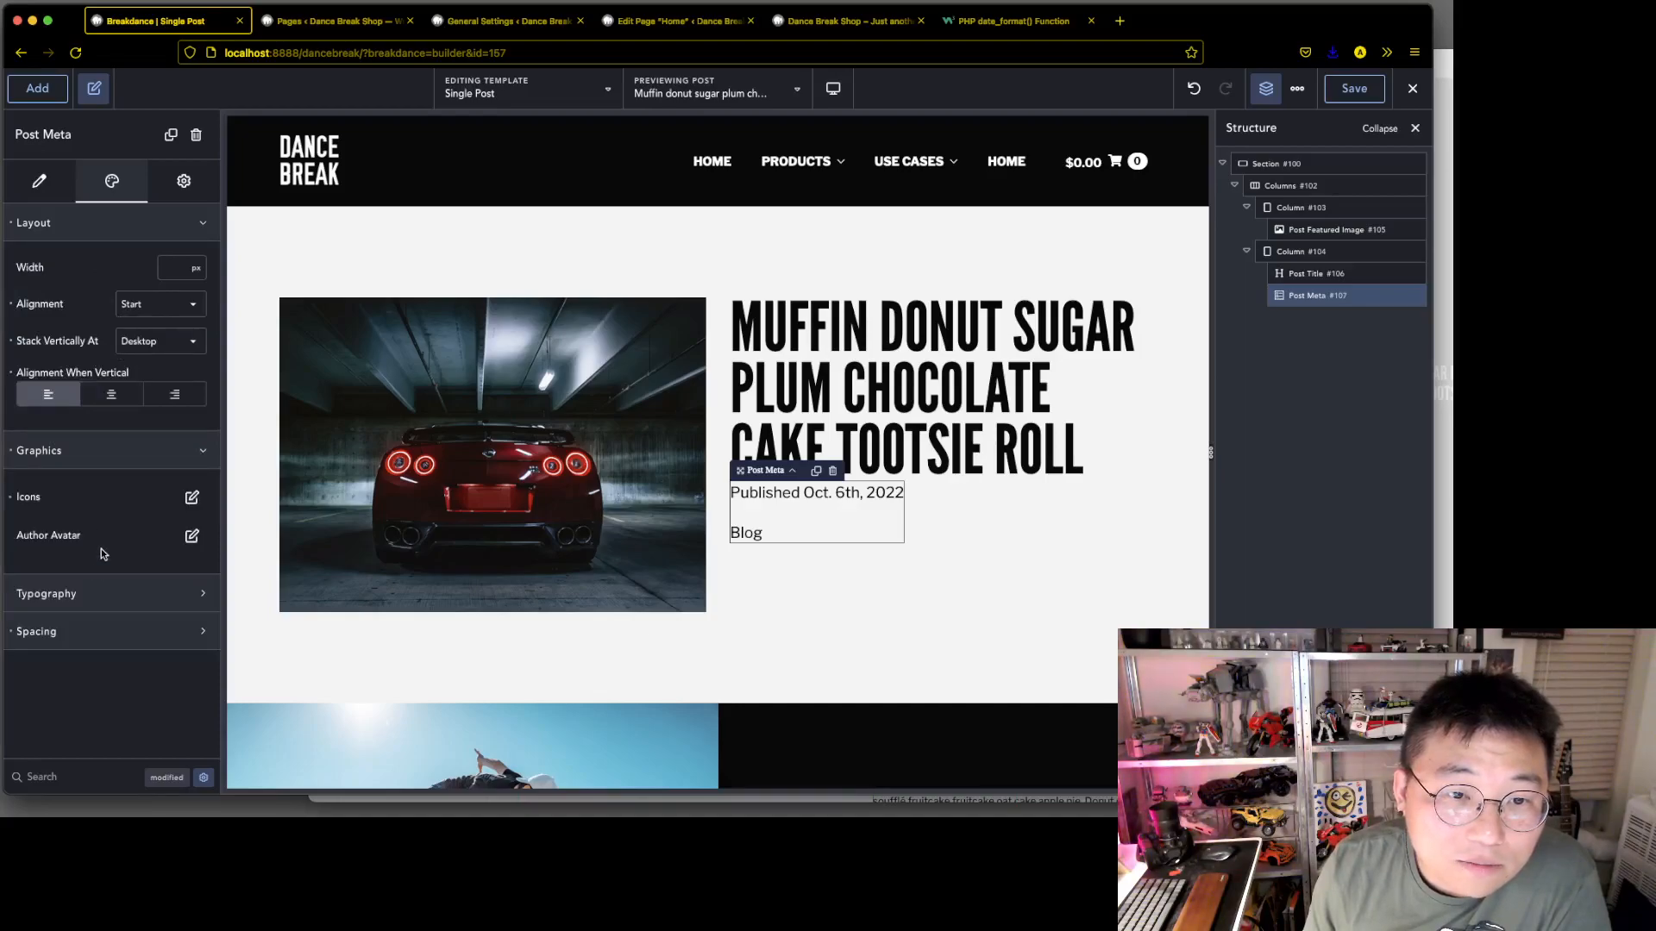
Set the text transform of the post meta's links typography to uppercase
click(121, 595)
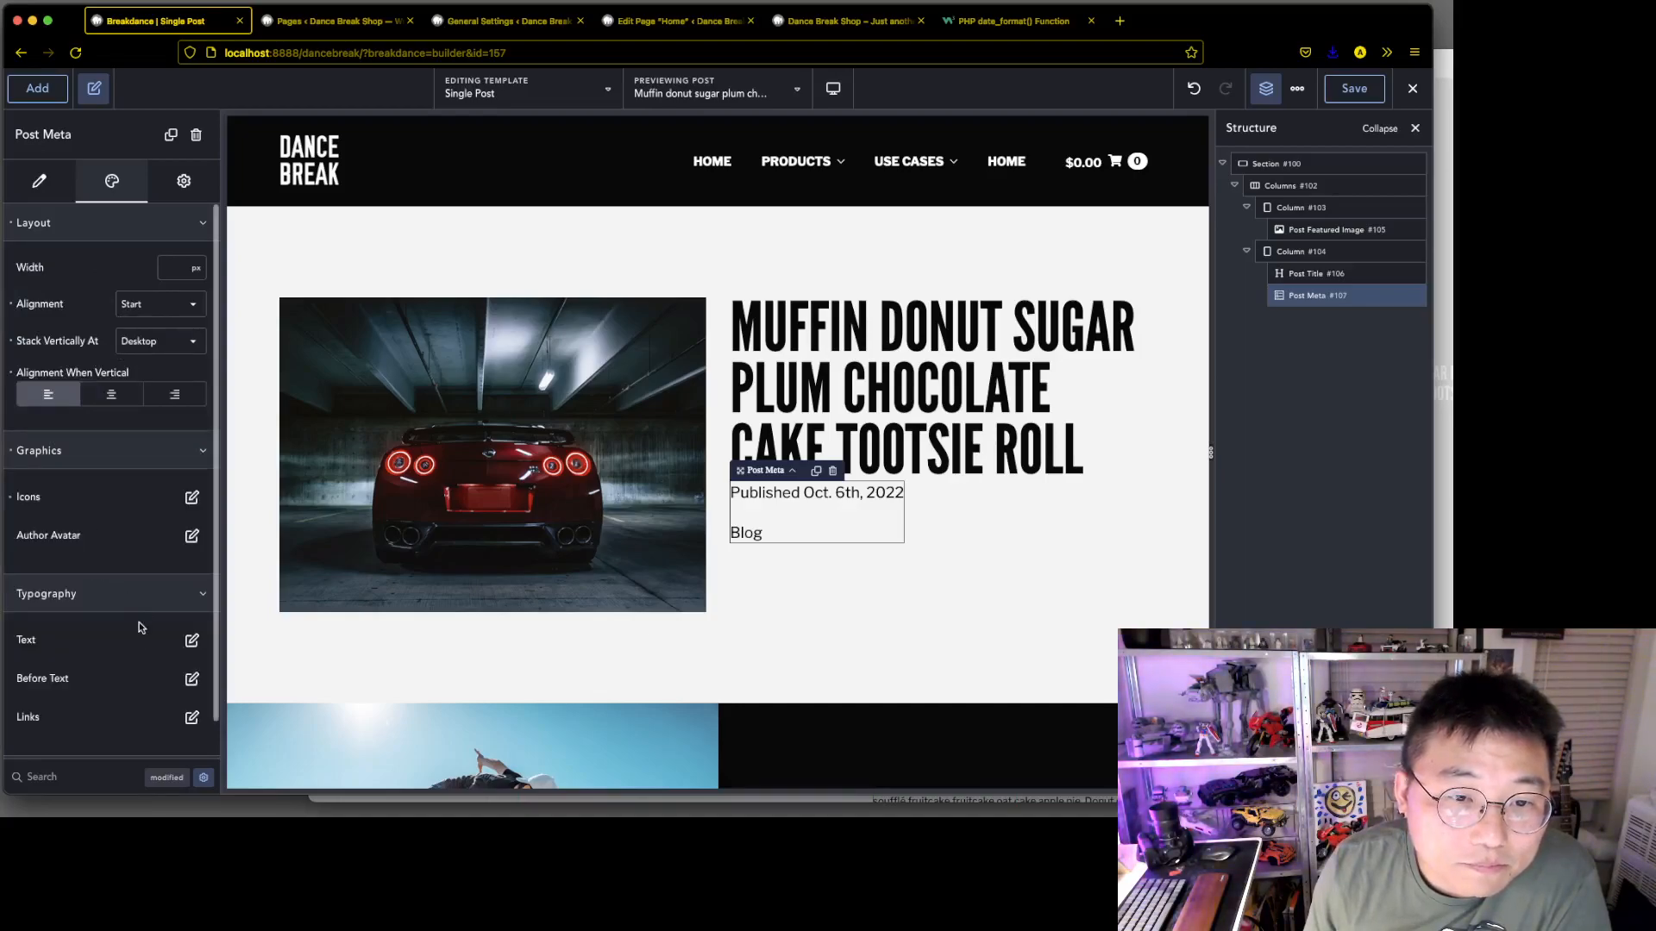
scroll(151, 647, down, 2)
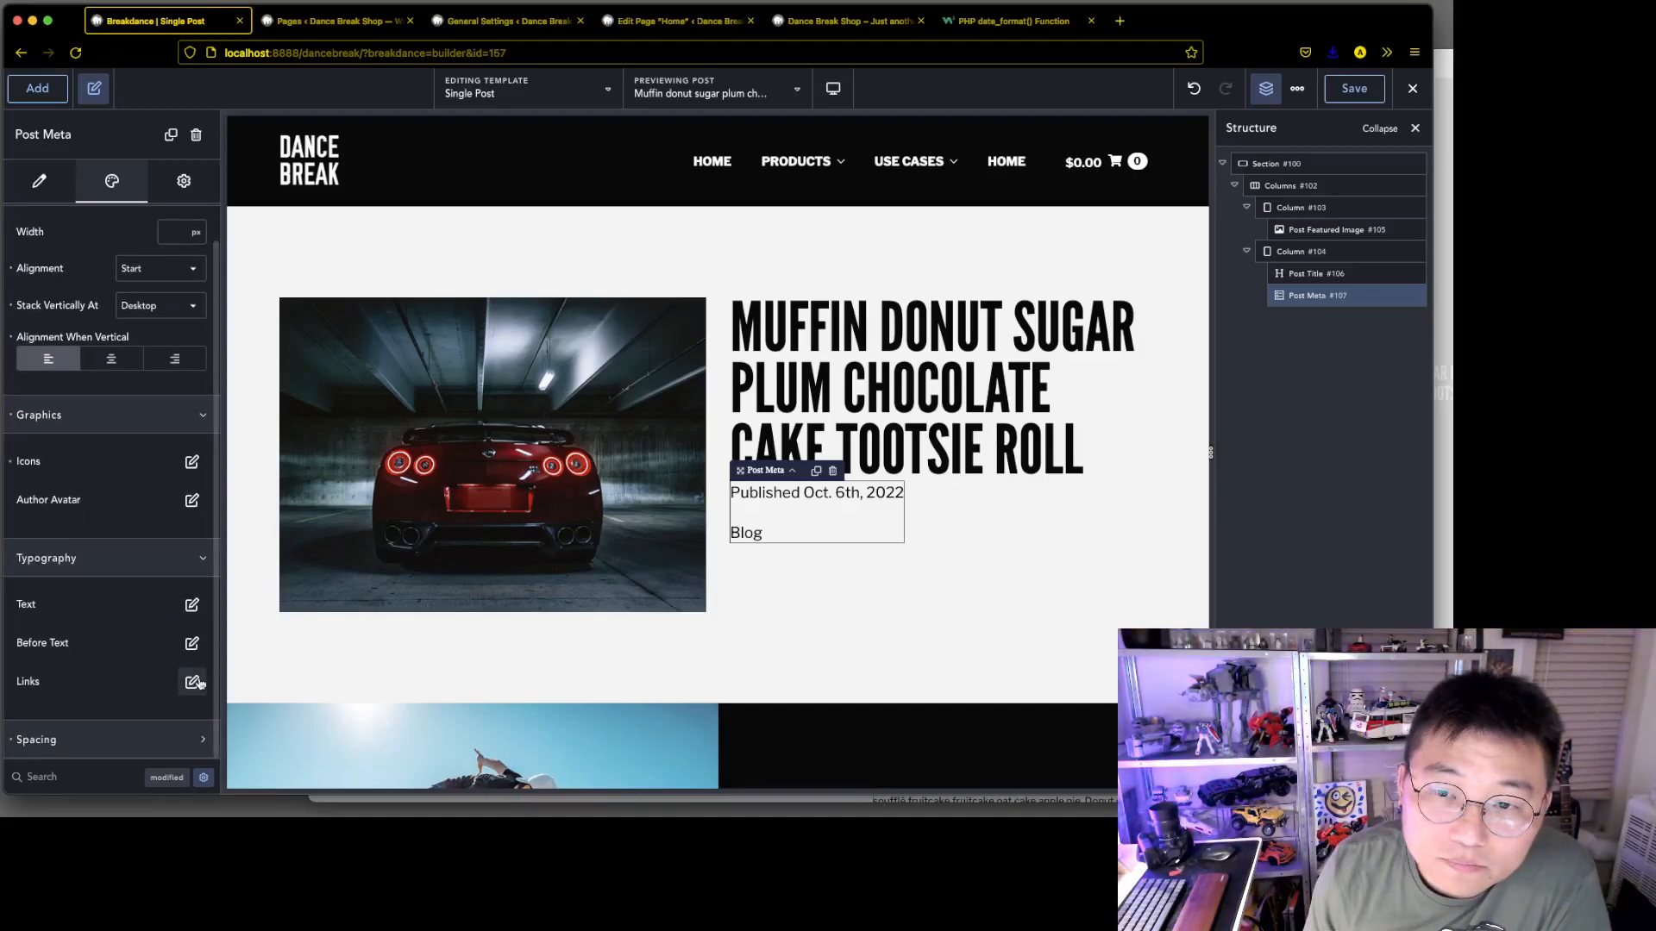
click(193, 681)
scroll(145, 610, down, 1)
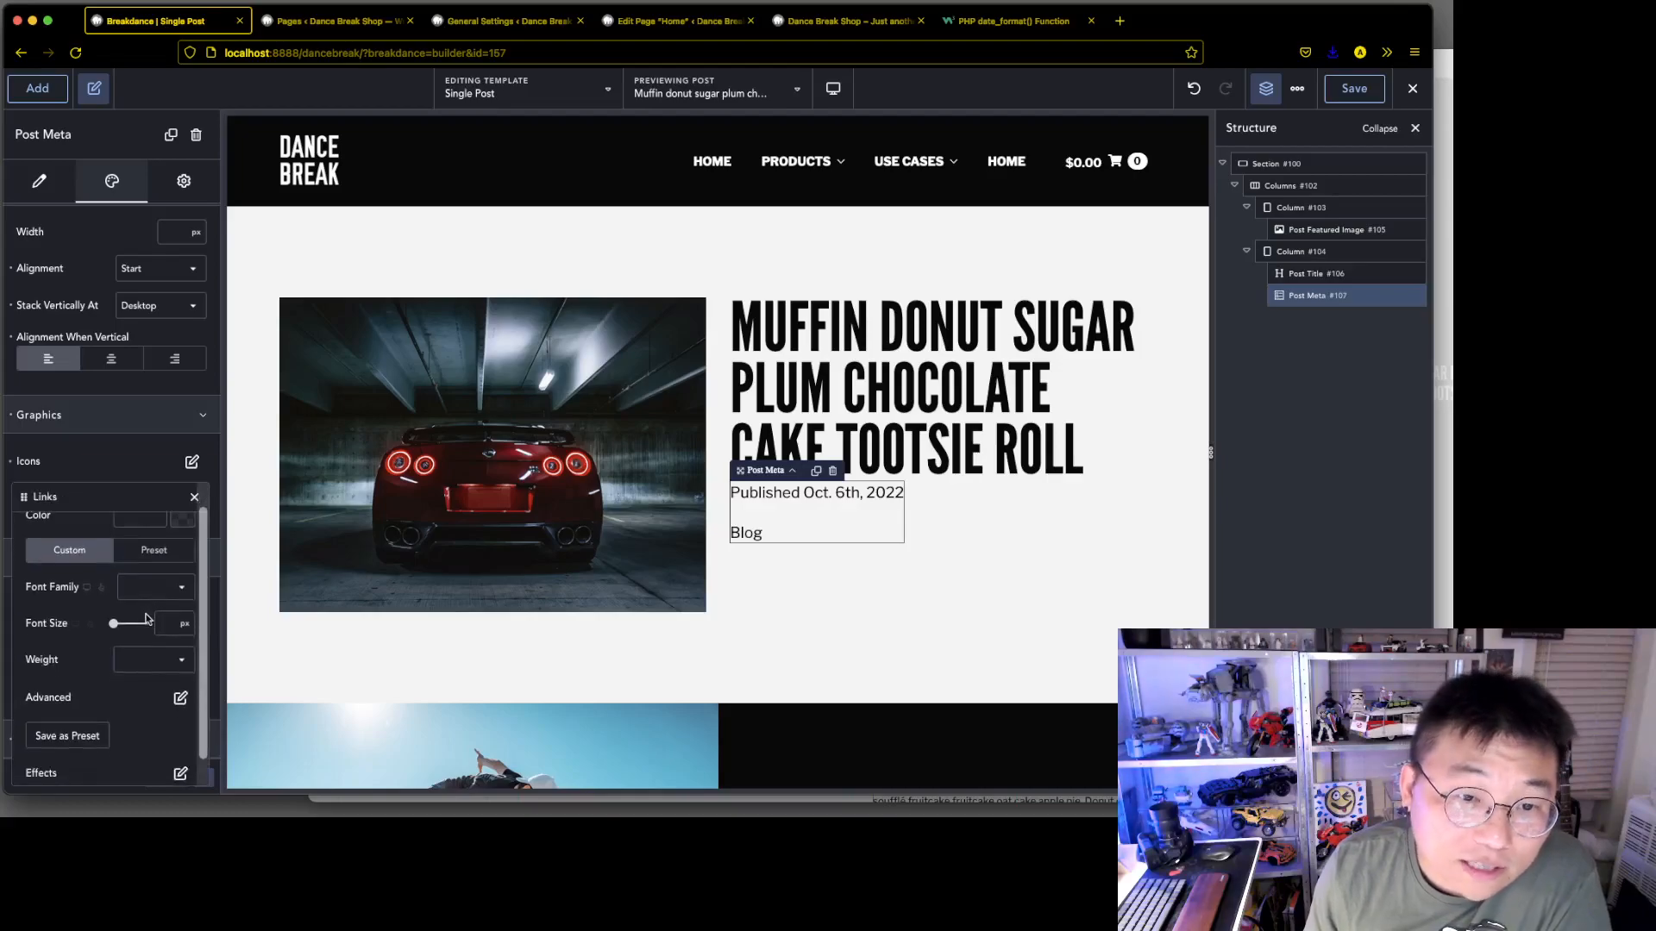
click(179, 698)
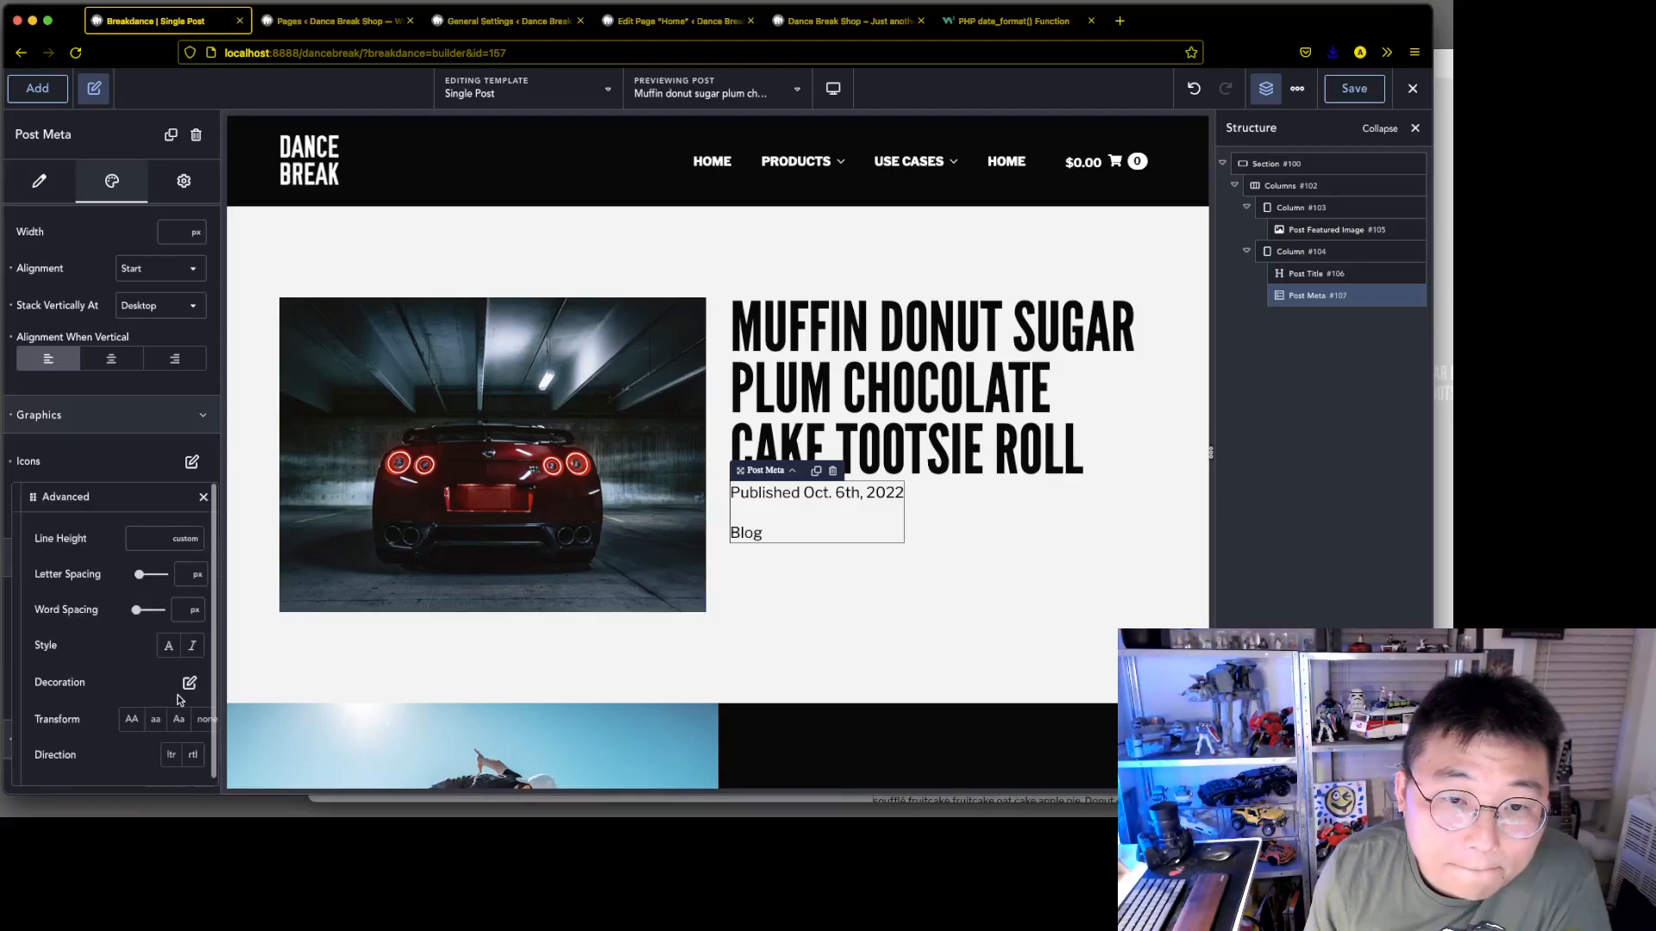
click(134, 719)
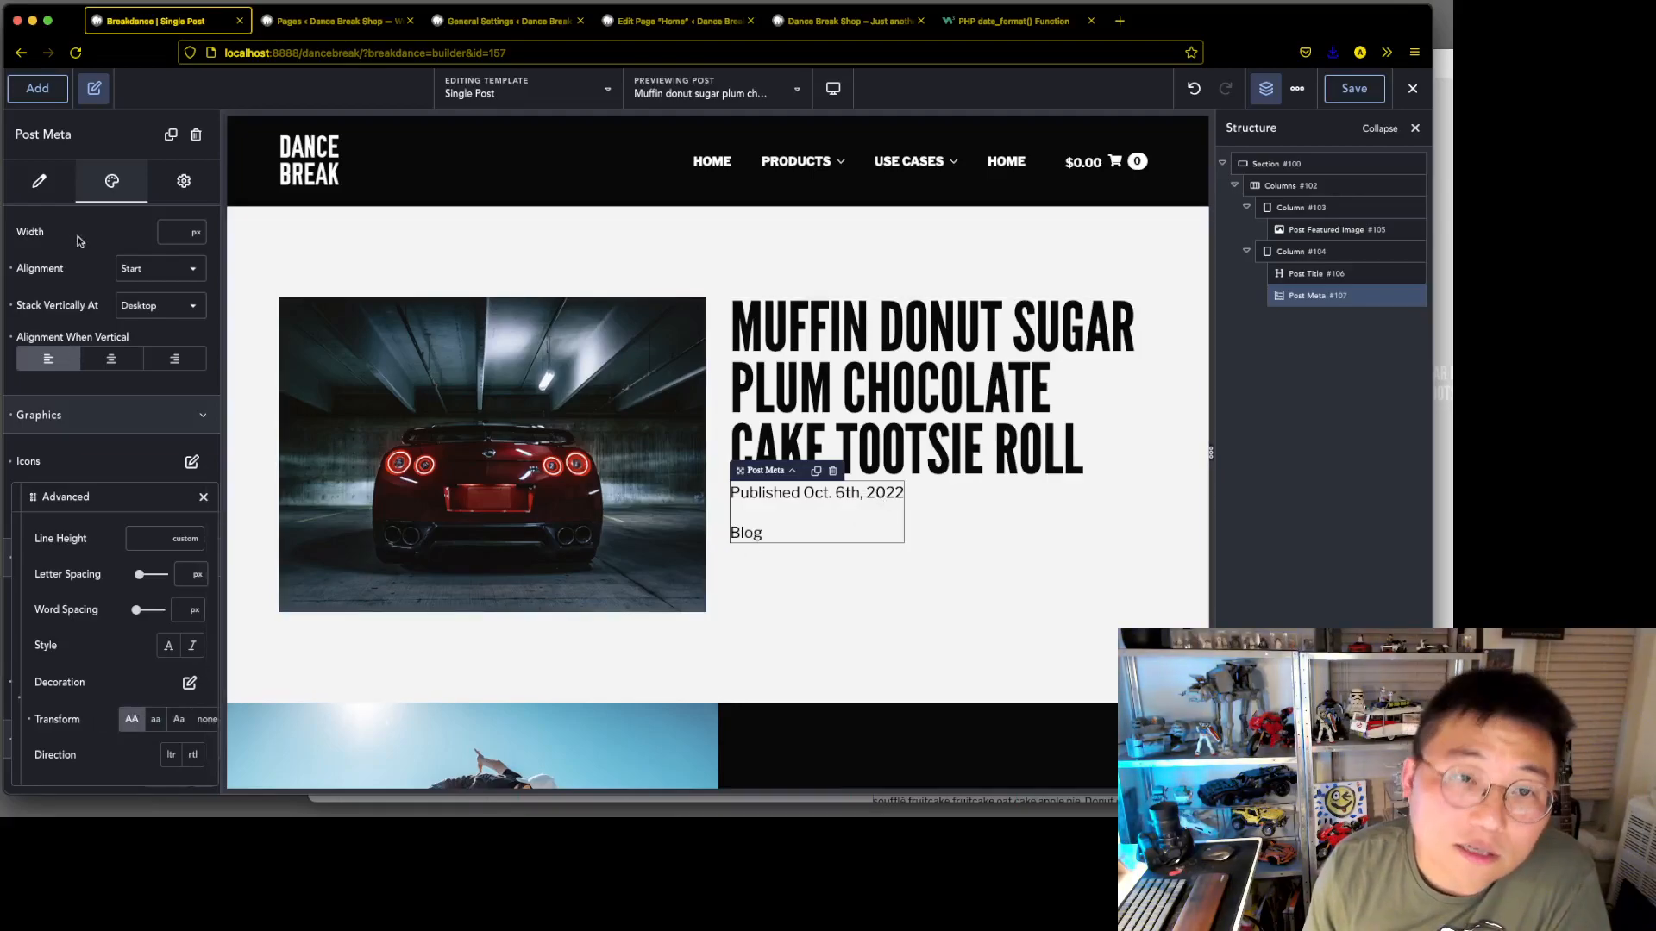
Turn on the link for the terms meta item and save the template
click(33, 178)
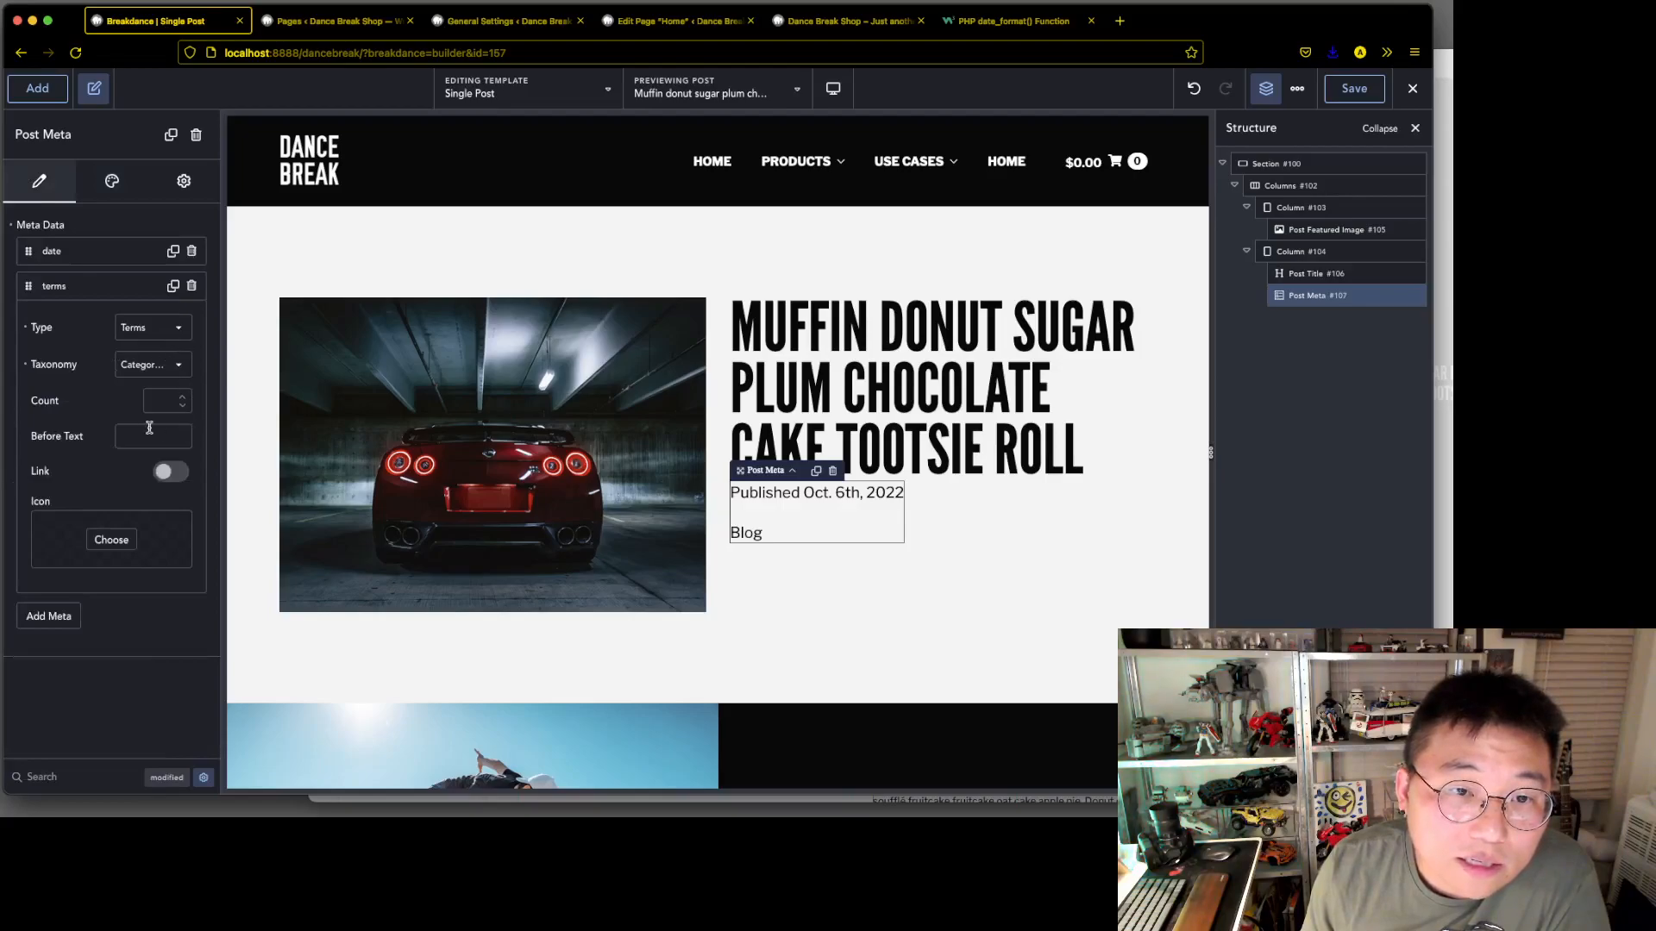
click(171, 472)
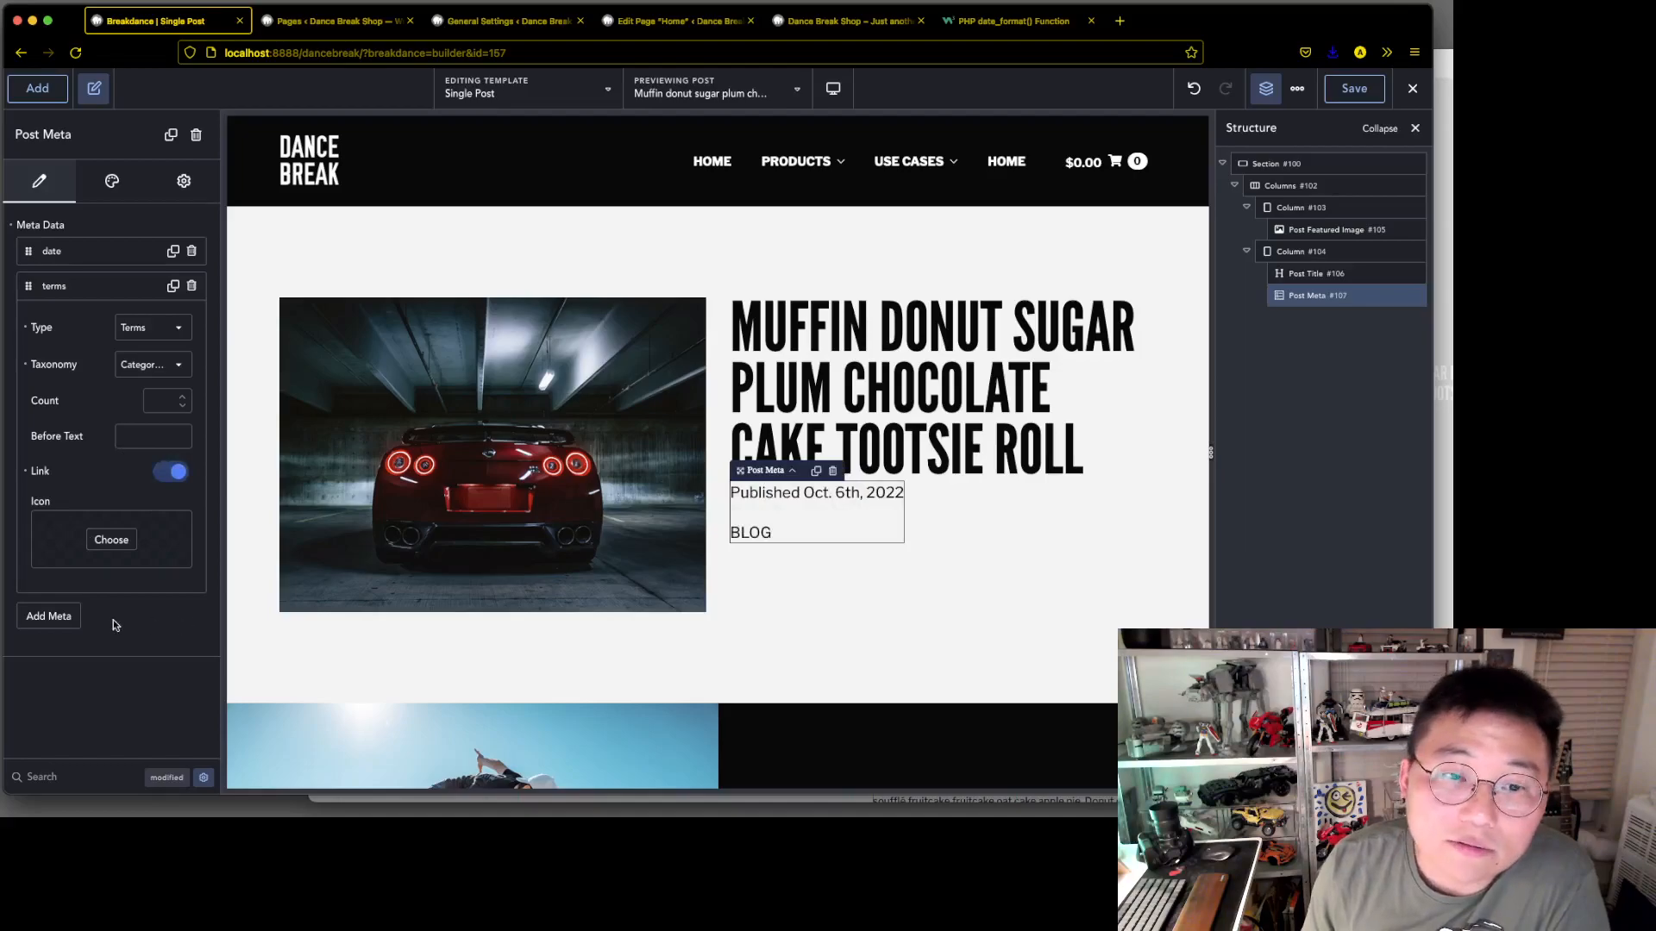
click(1355, 91)
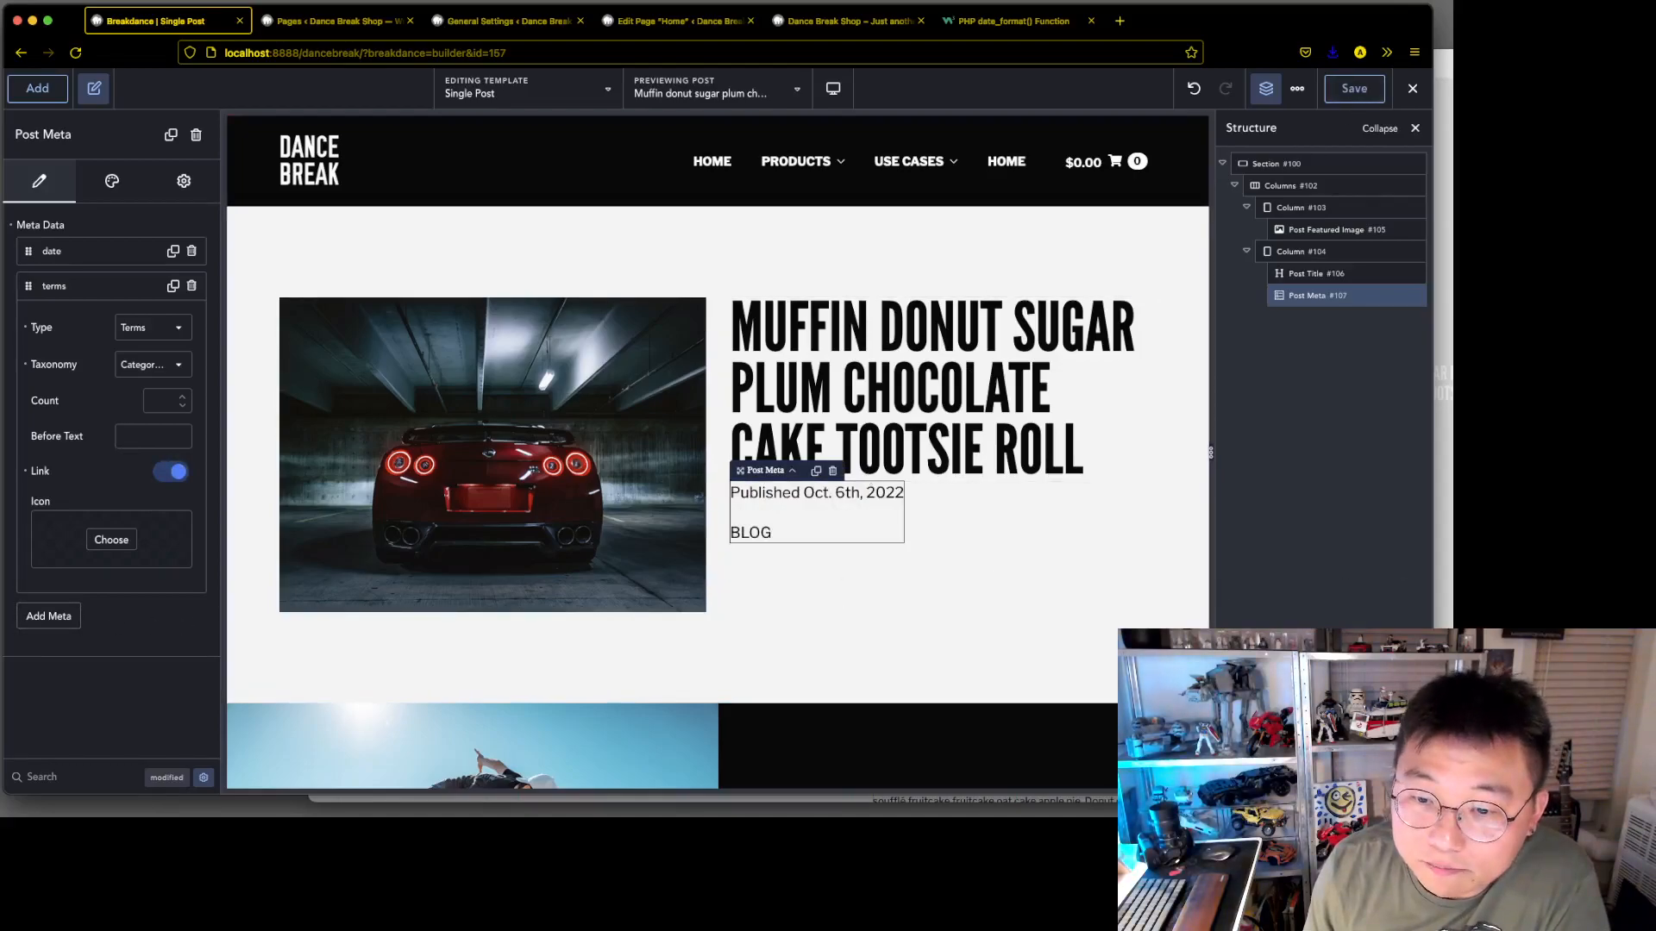
Switch to the Adobe XD mockup, inspect the published date's text settings and fill colour, and return to the Breakdance builder
key(super+Tab)
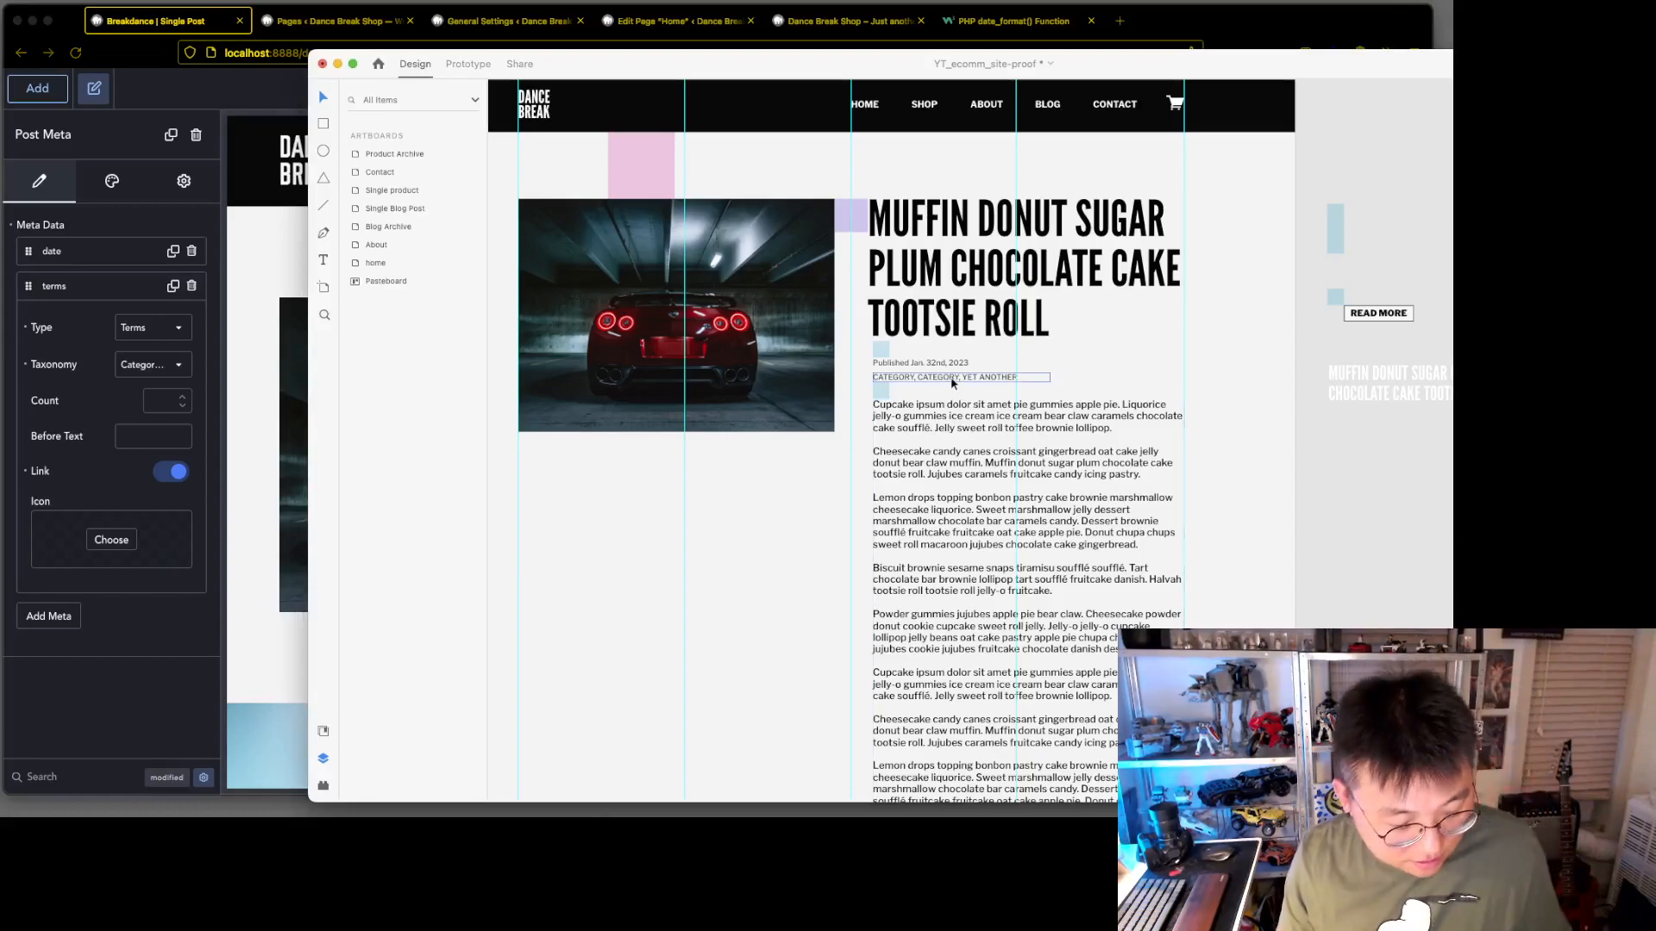
scroll(952, 383, up, 5)
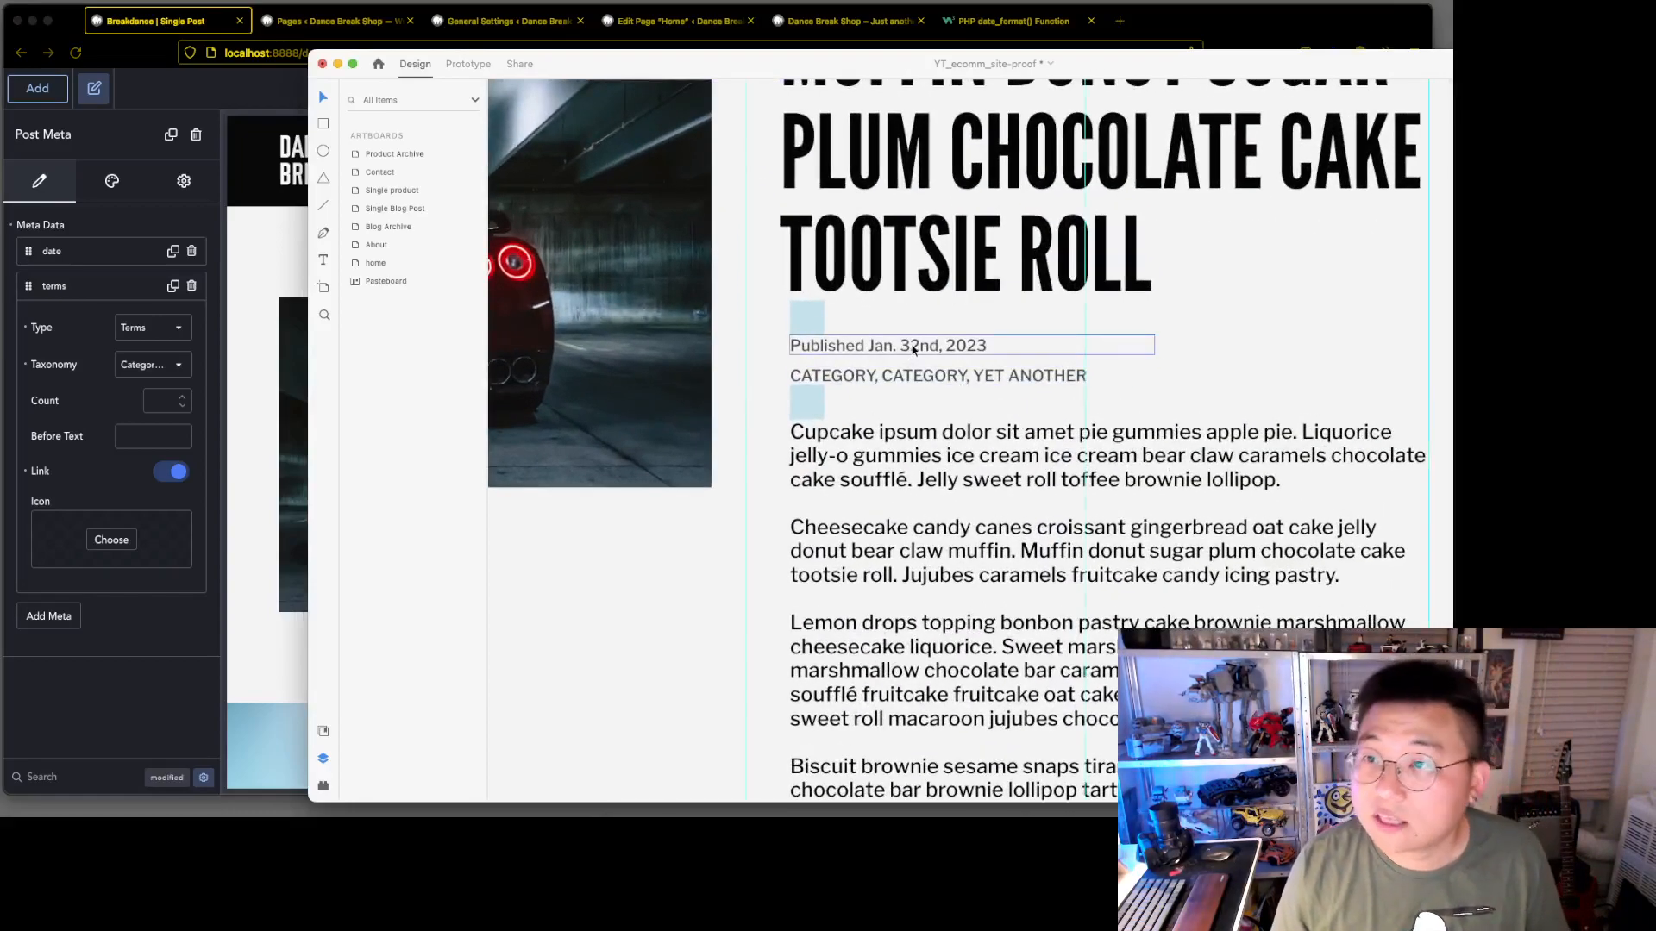
click(915, 348)
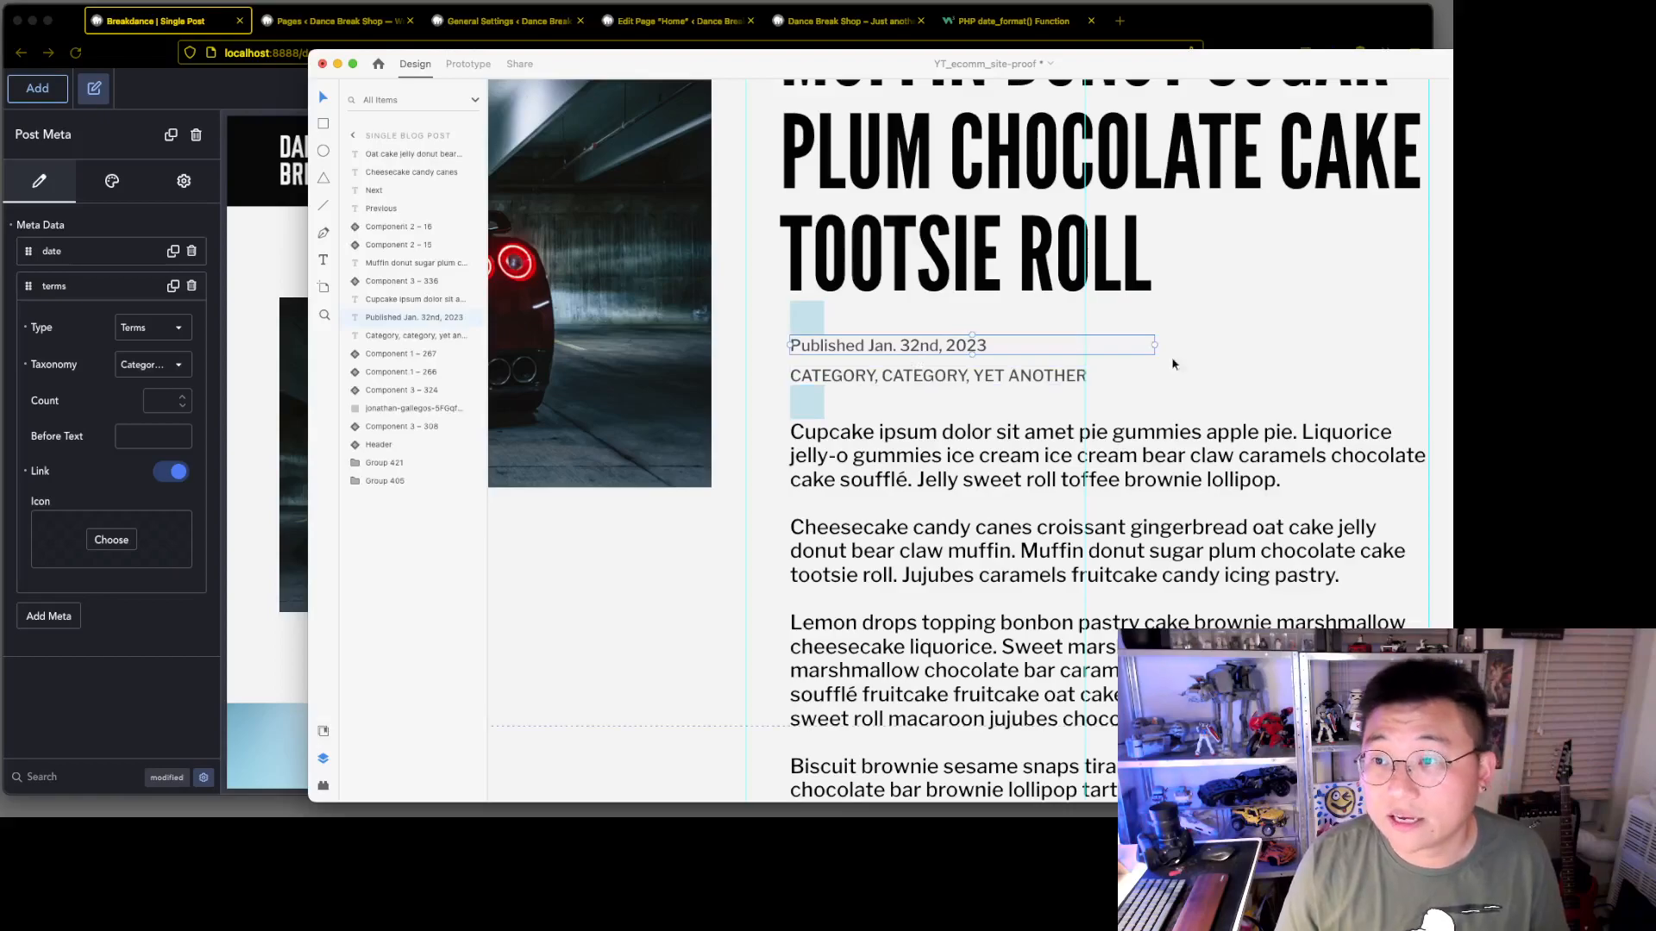
drag(1207, 63, 772, 0)
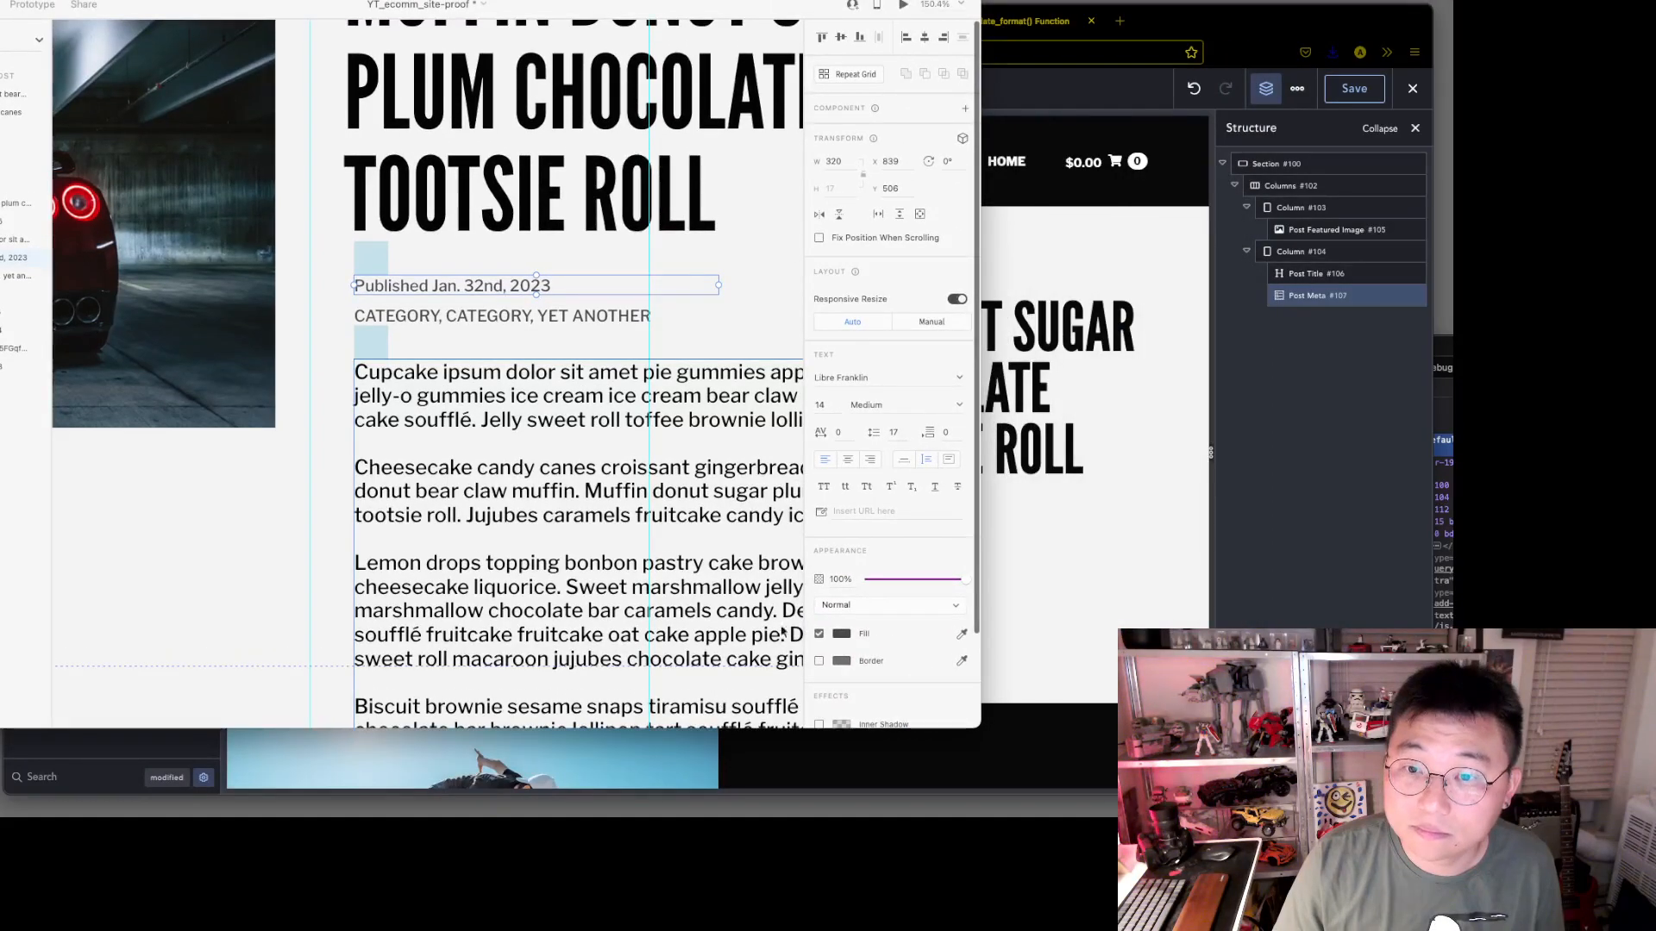
click(842, 634)
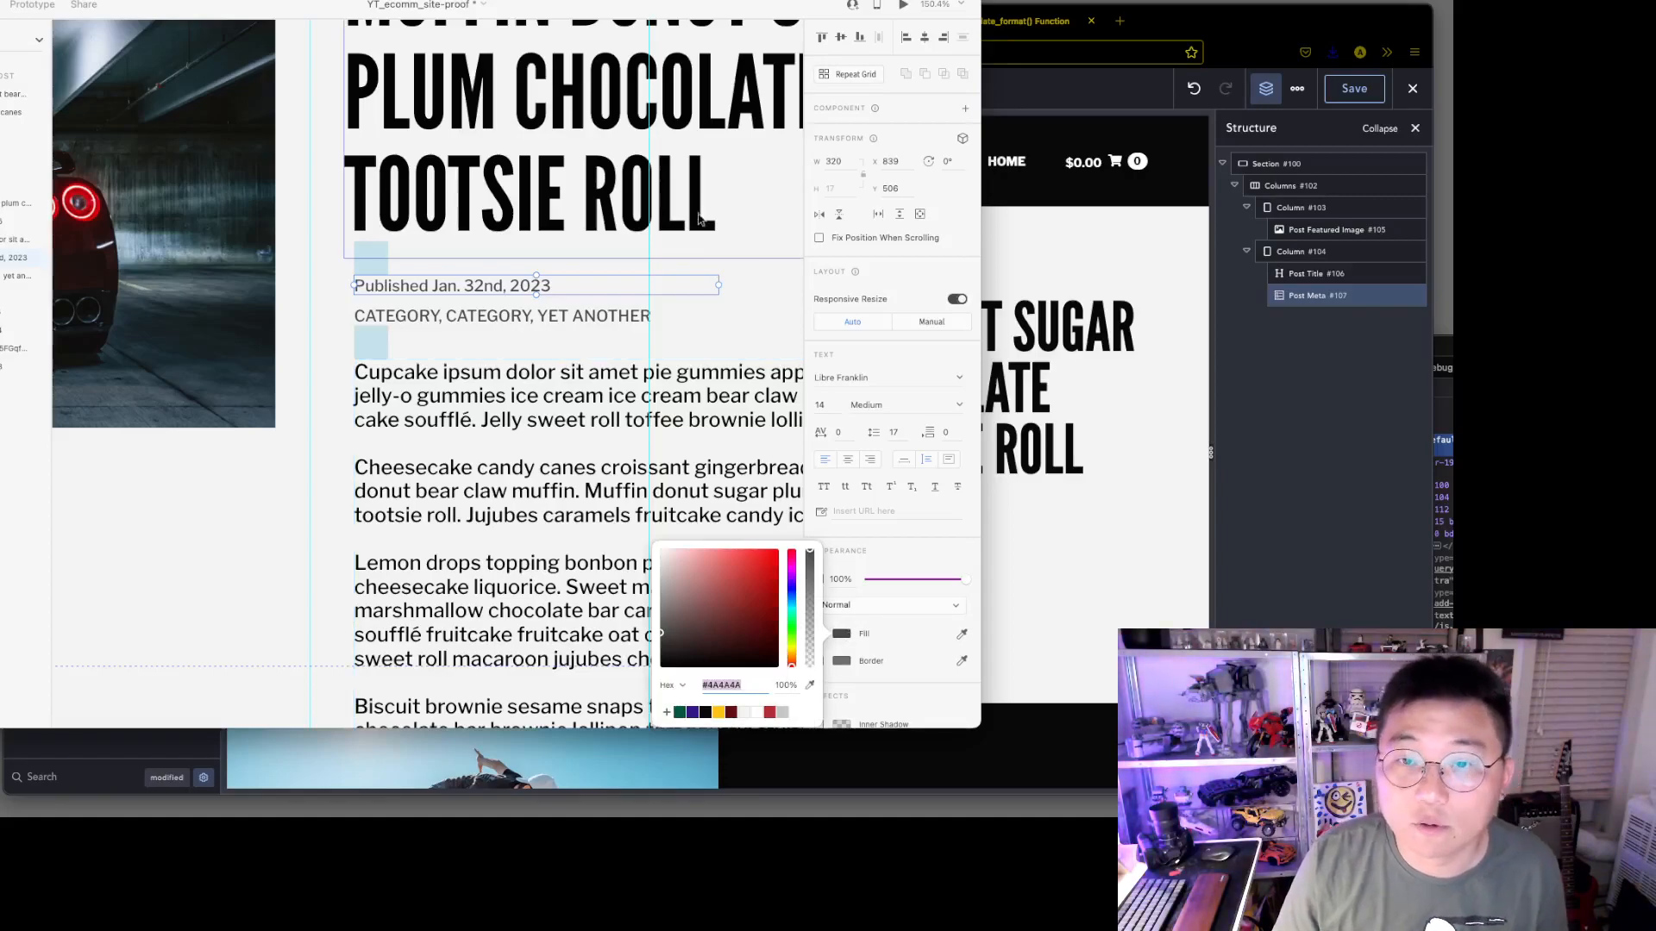
drag(281, 9, 1398, 101)
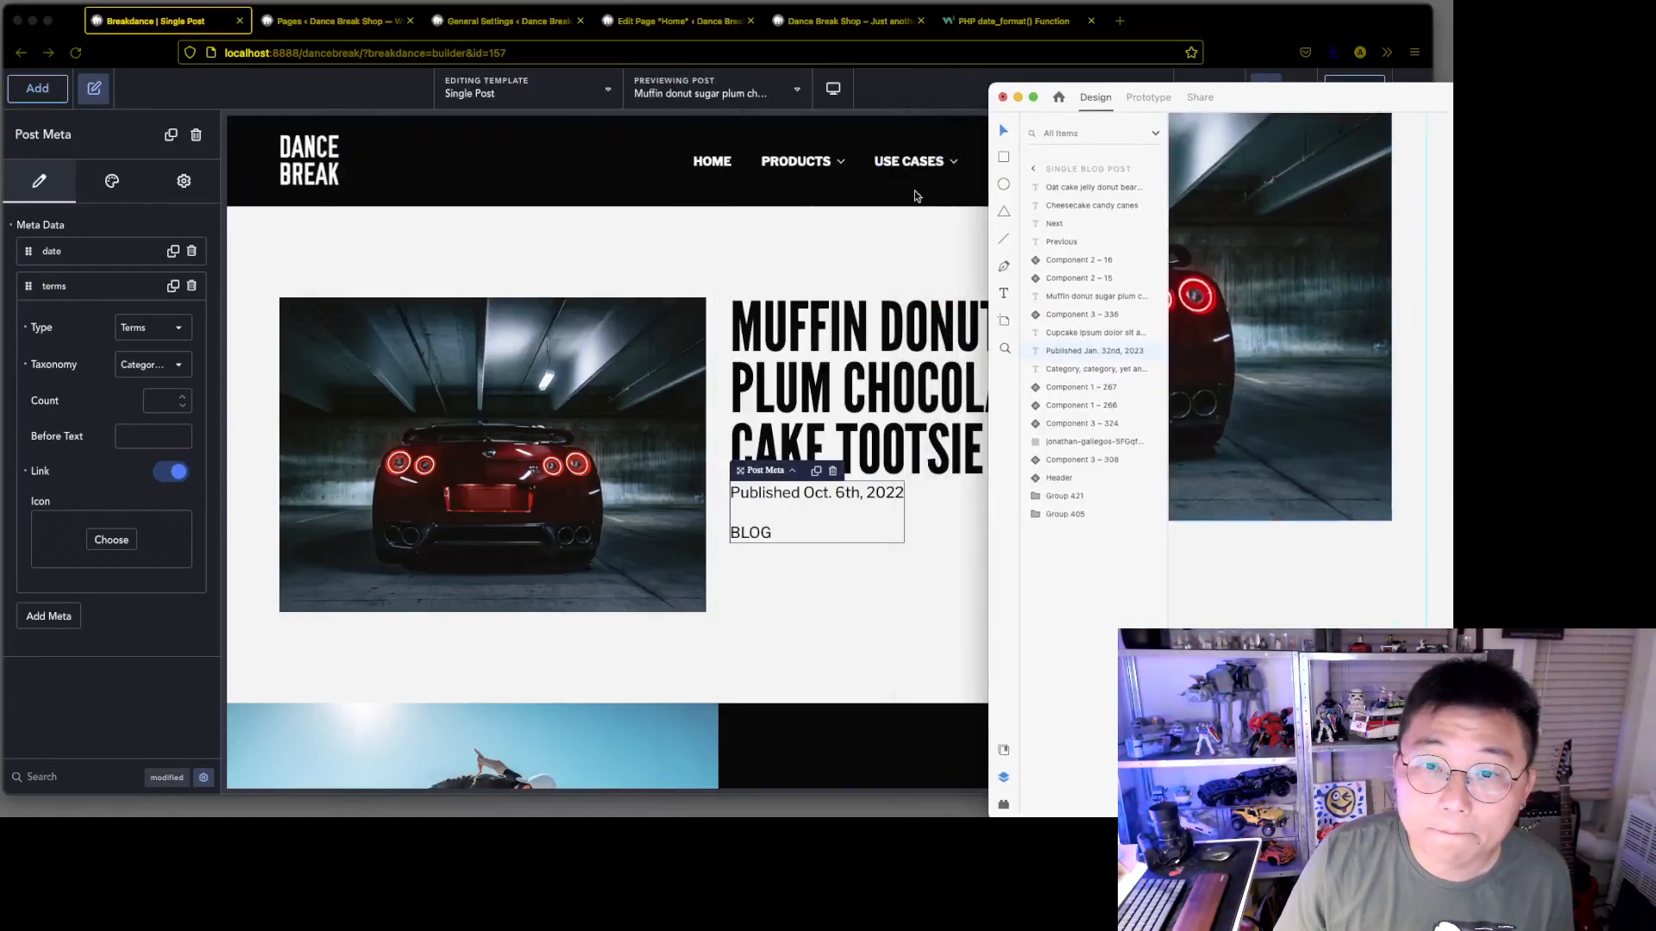
click(558, 224)
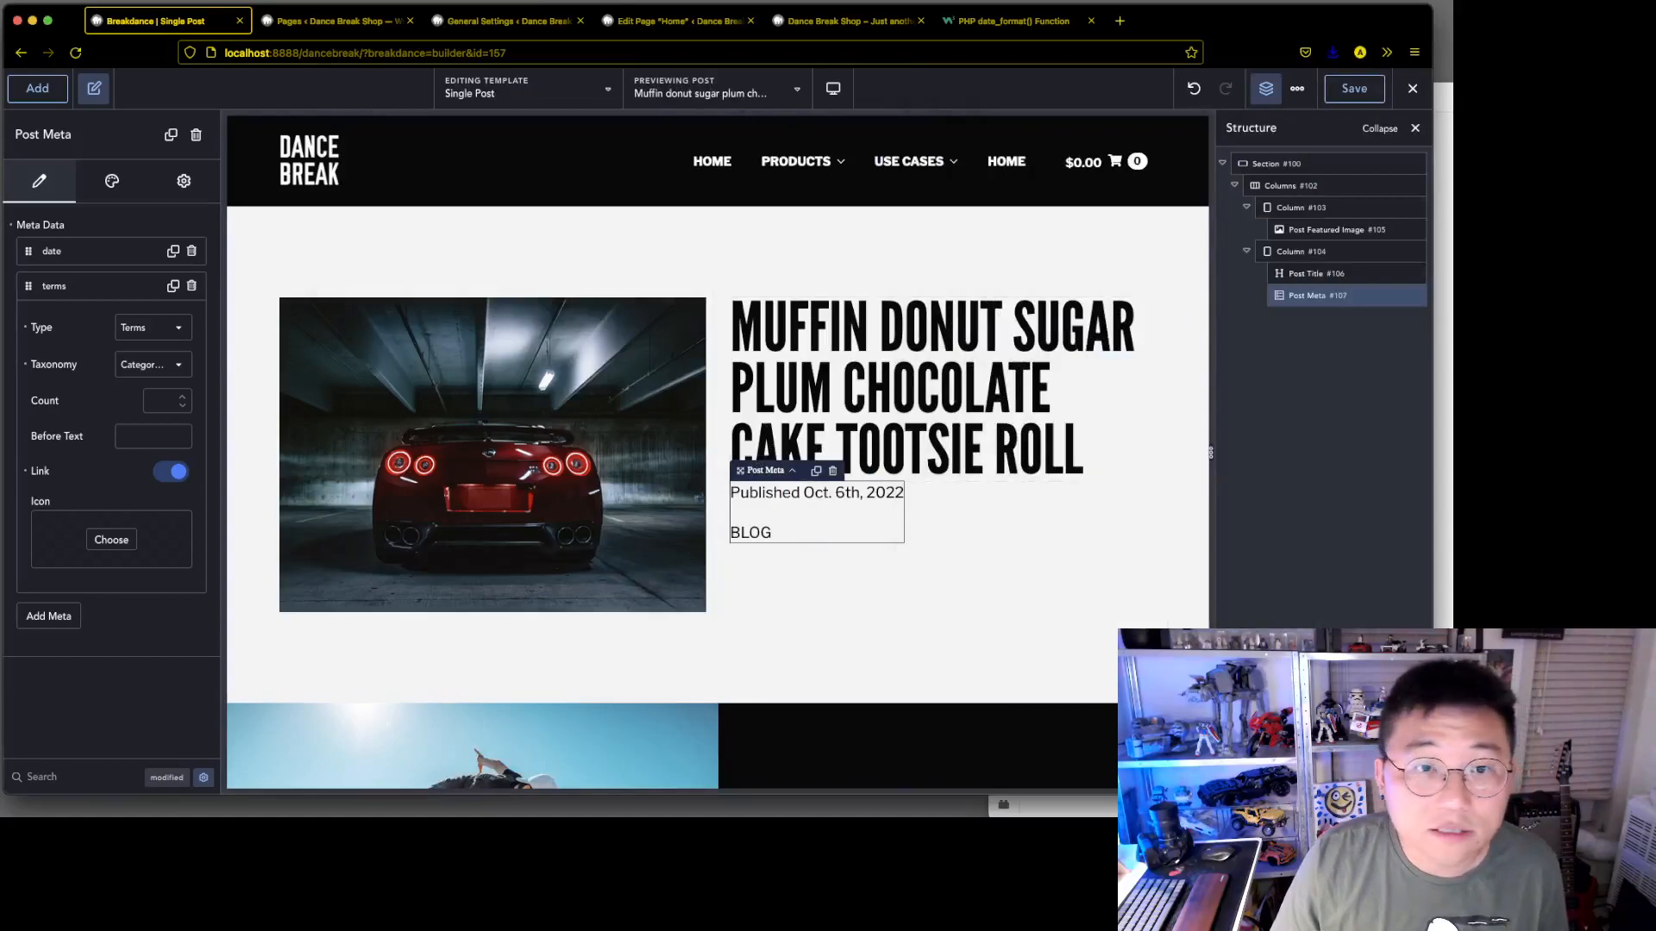
Set the font size of the post meta's text typography to 0.7 rem
click(113, 182)
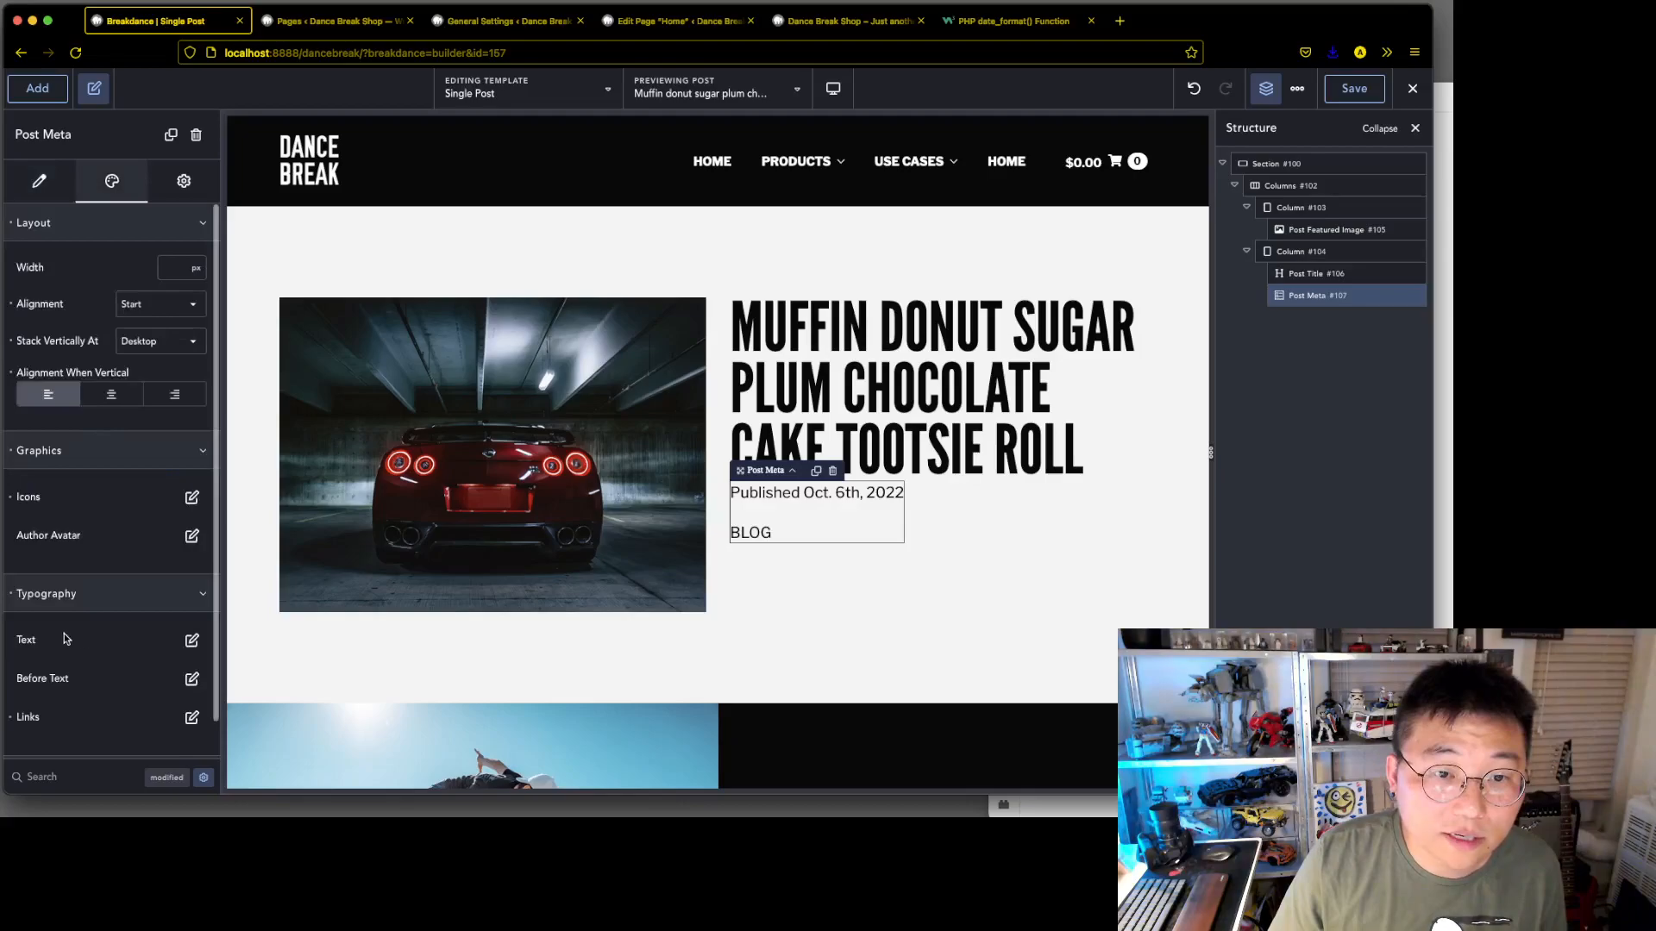
click(191, 640)
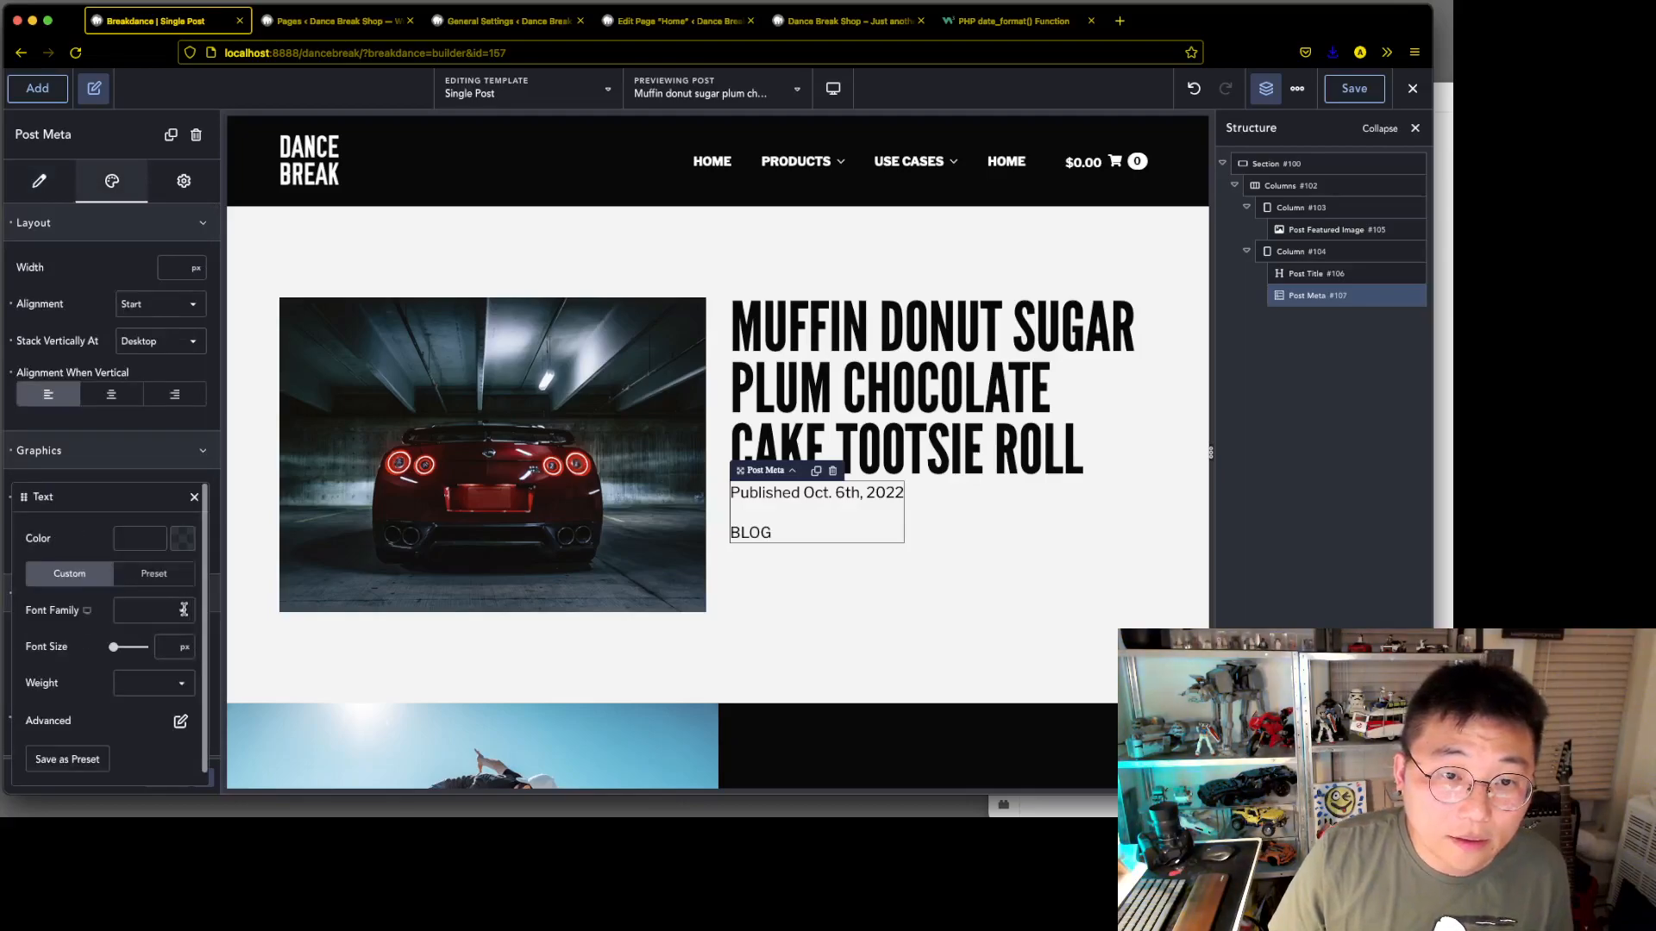
click(184, 649)
click(196, 644)
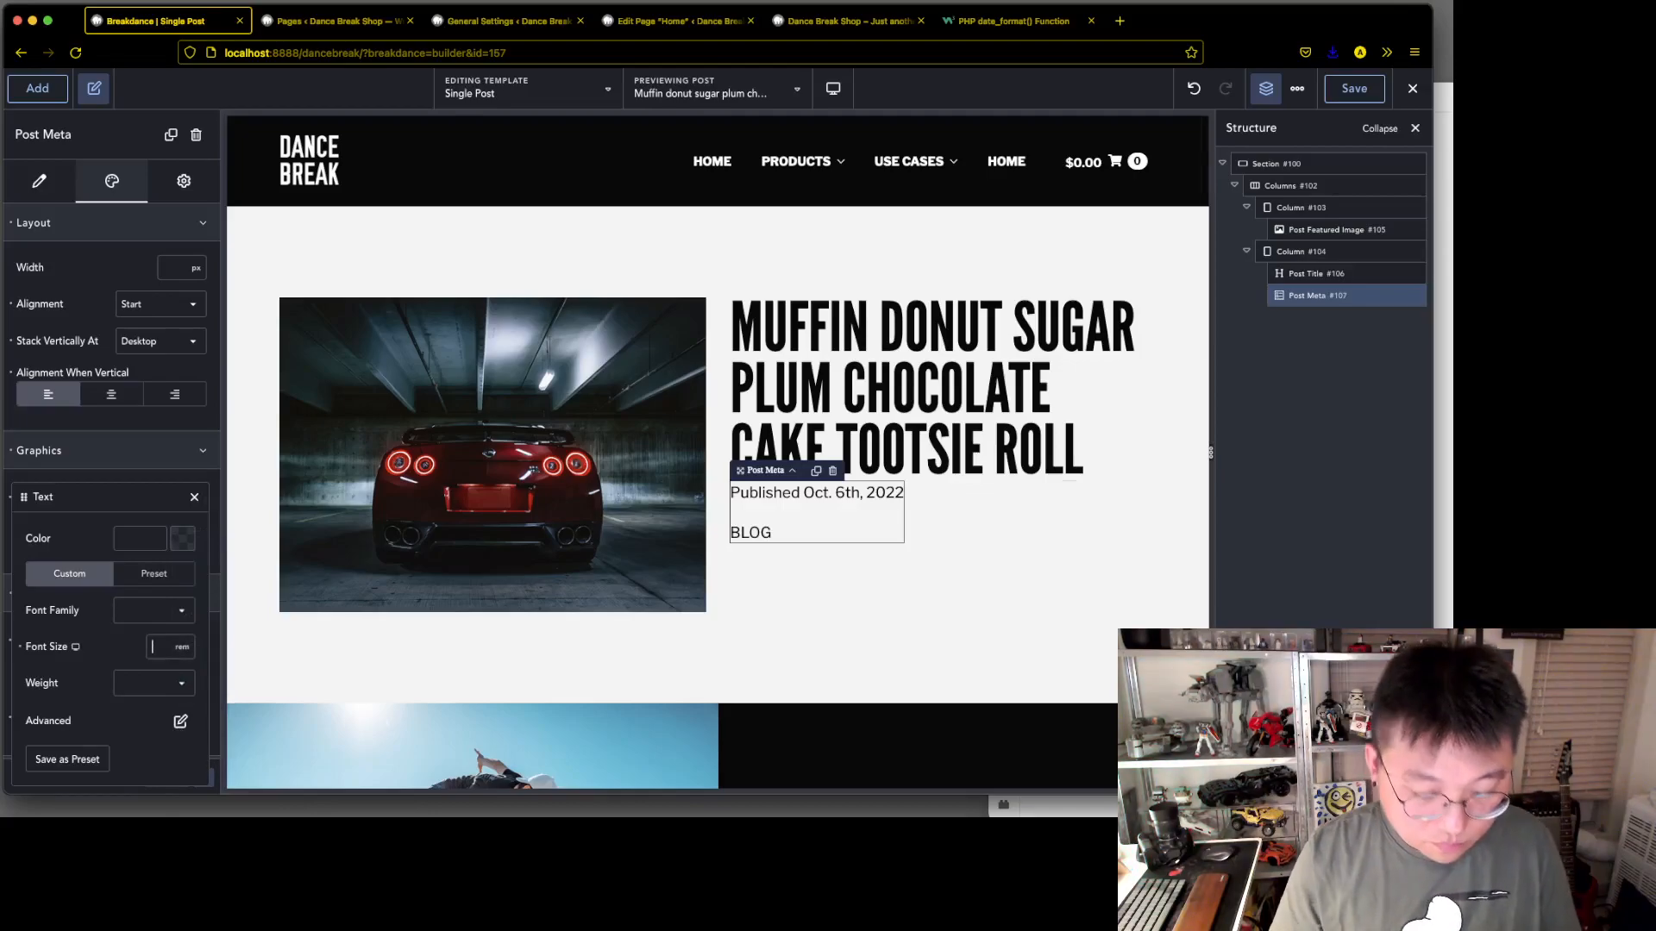
text(7)
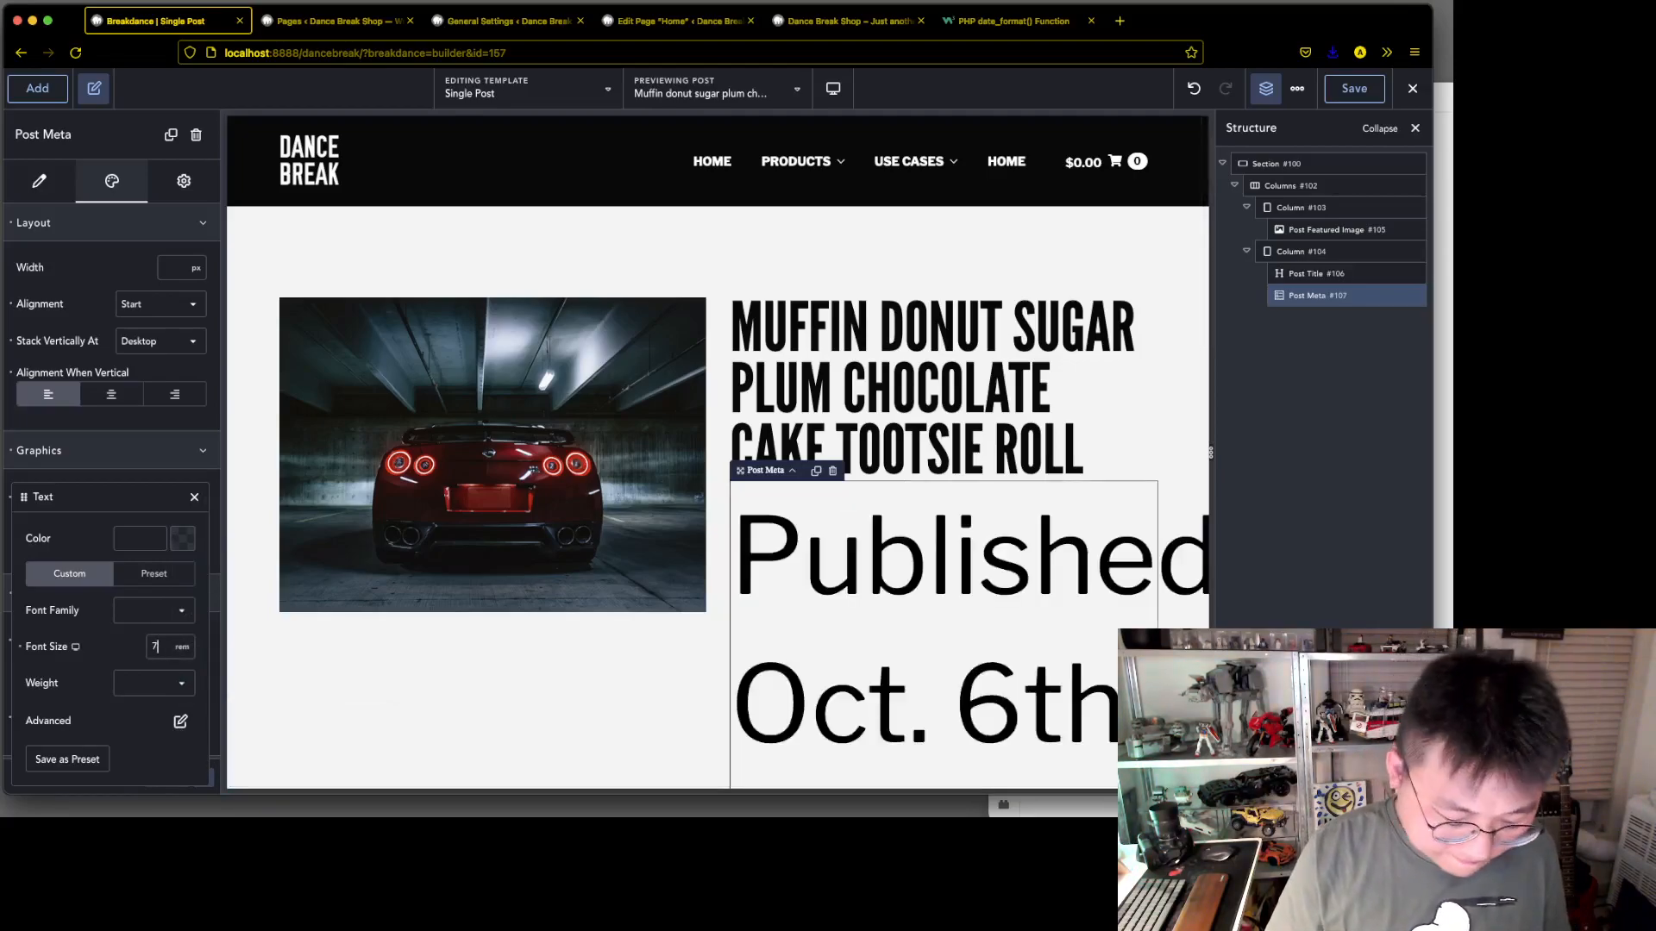
text(0.)
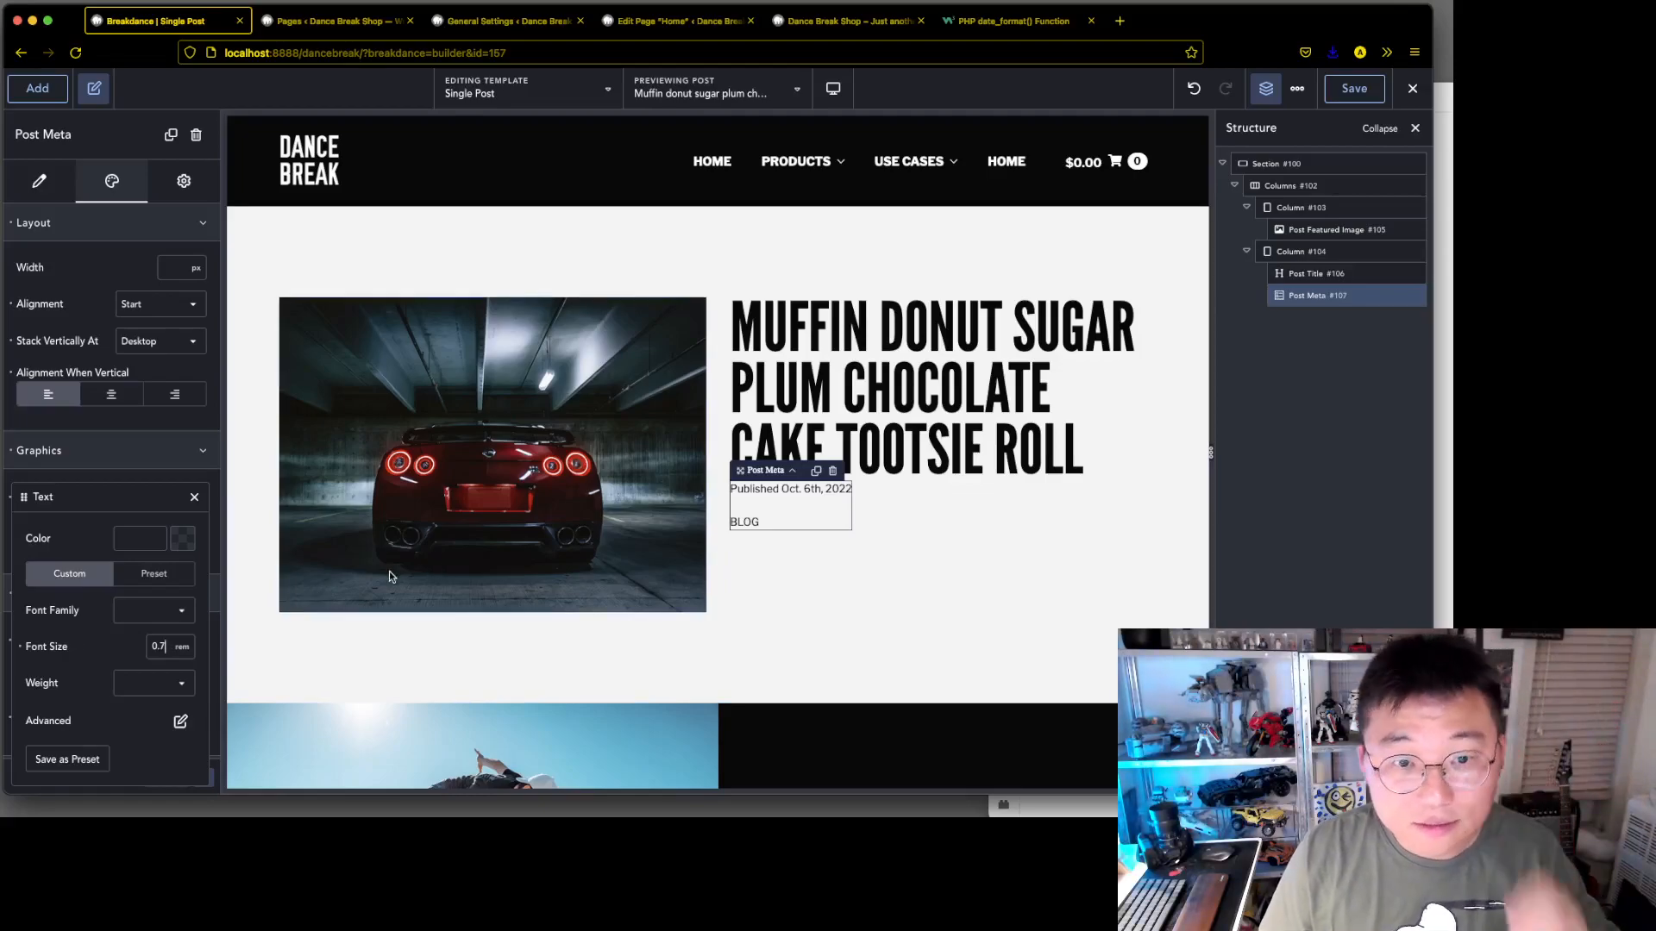
Switch to the Adobe XD mockup, inspect the spacer between the title and the published date, and return to the Breakdance builder
drag(1444, 95, 1114, 40)
click(887, 295)
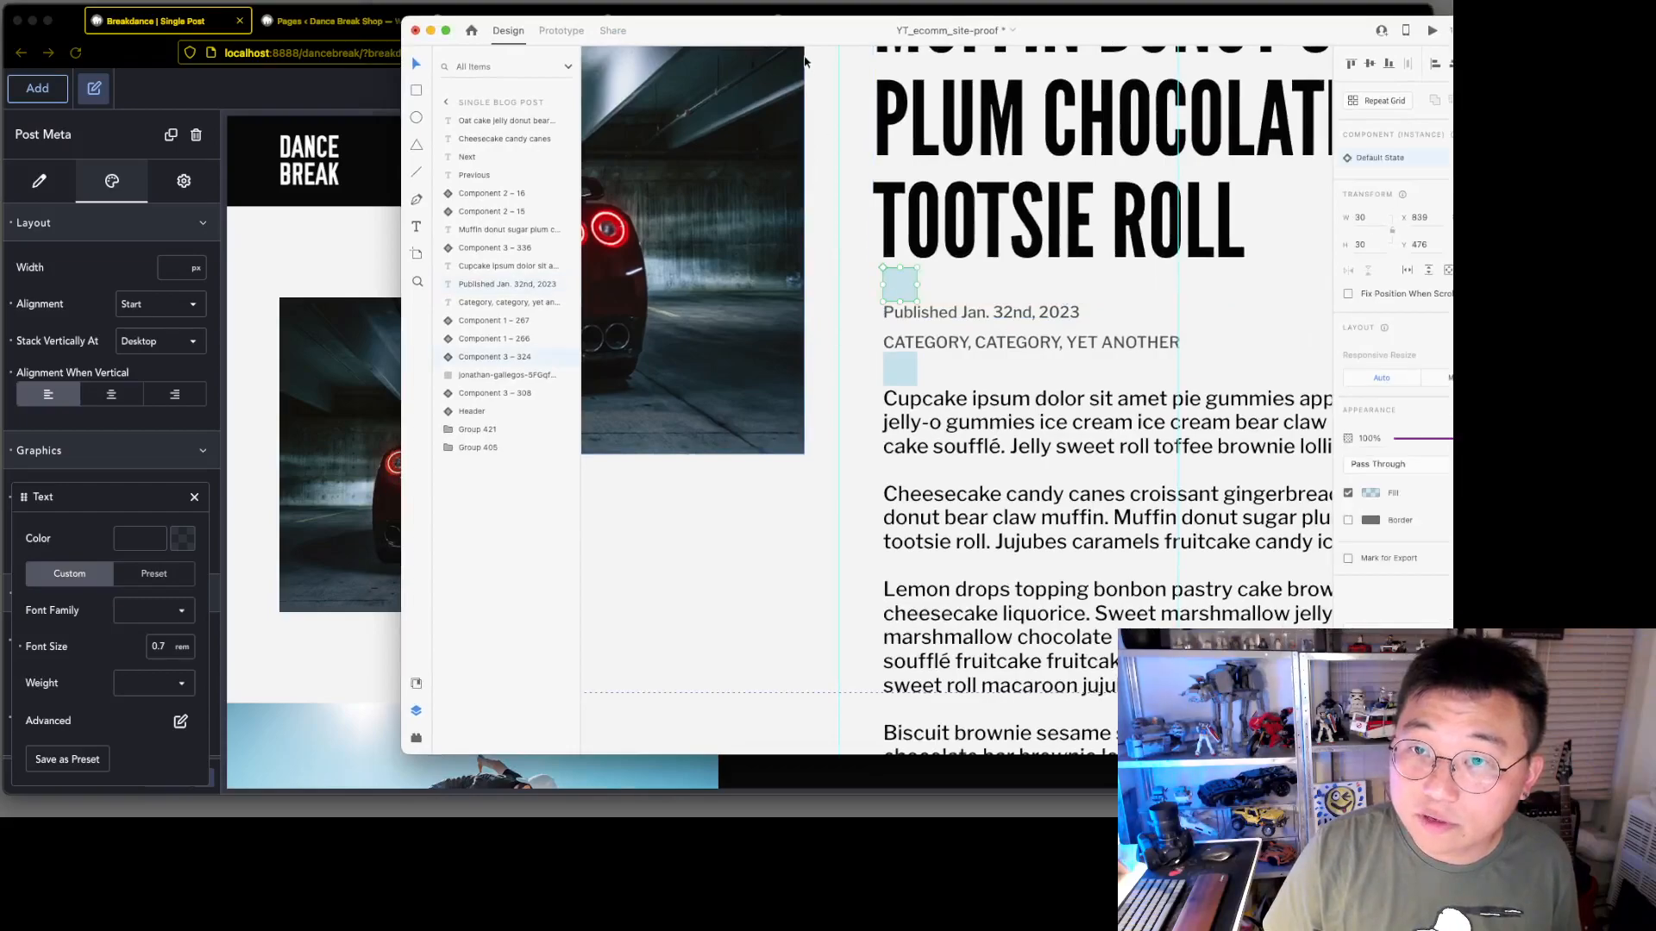
drag(821, 36, 1515, 50)
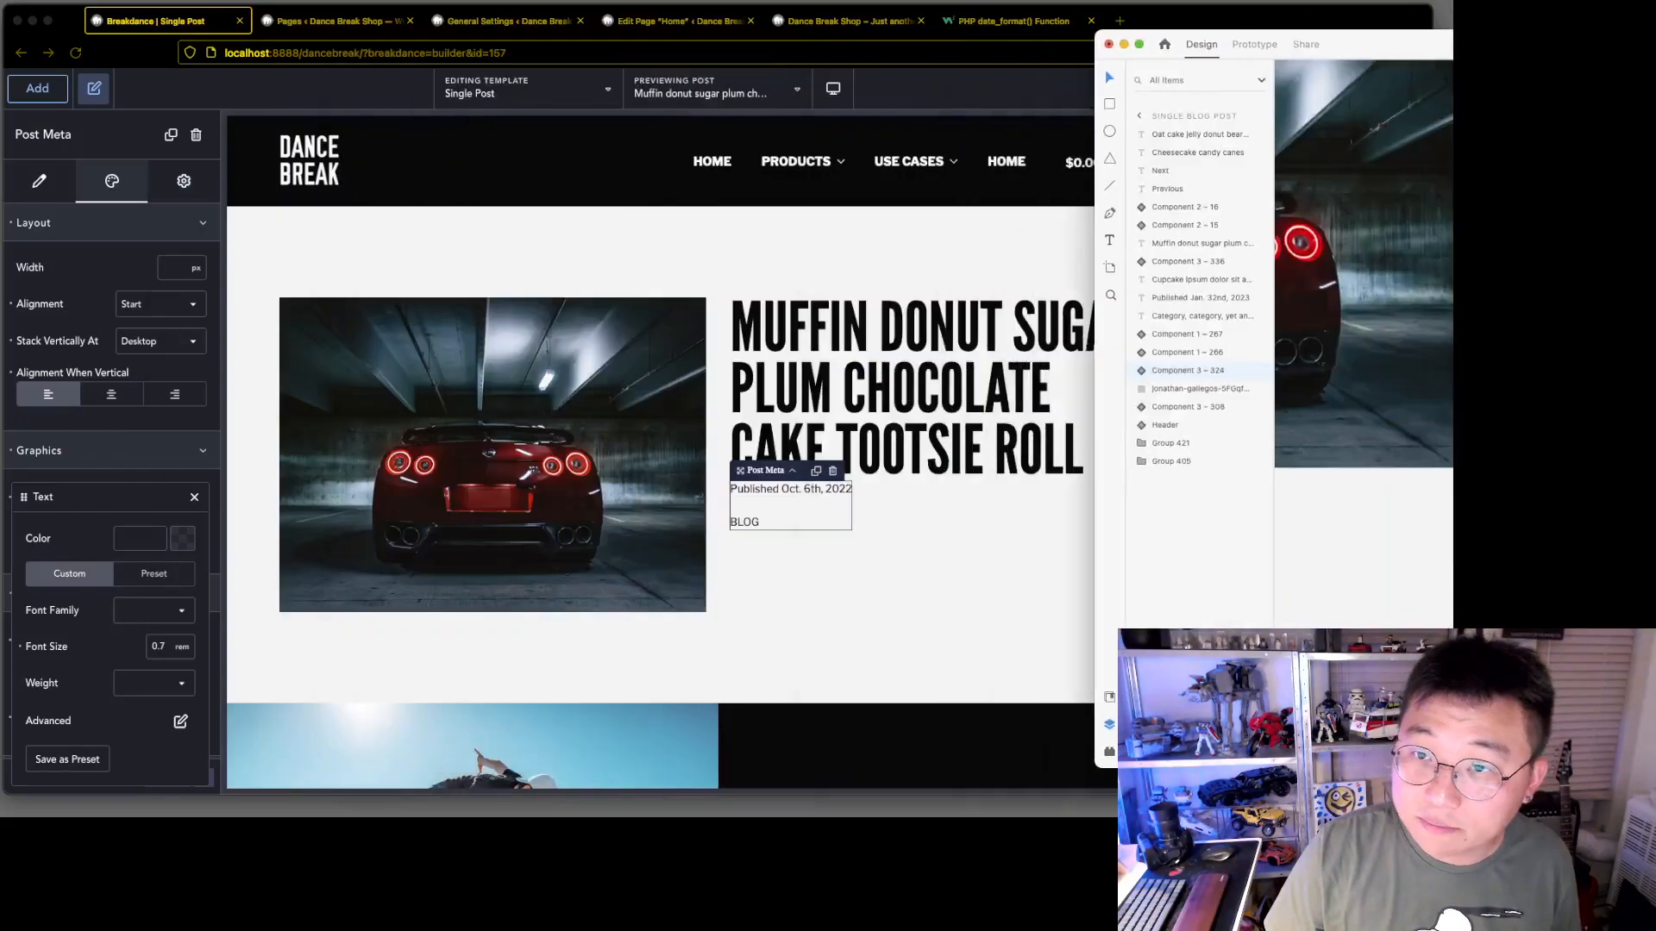
click(143, 447)
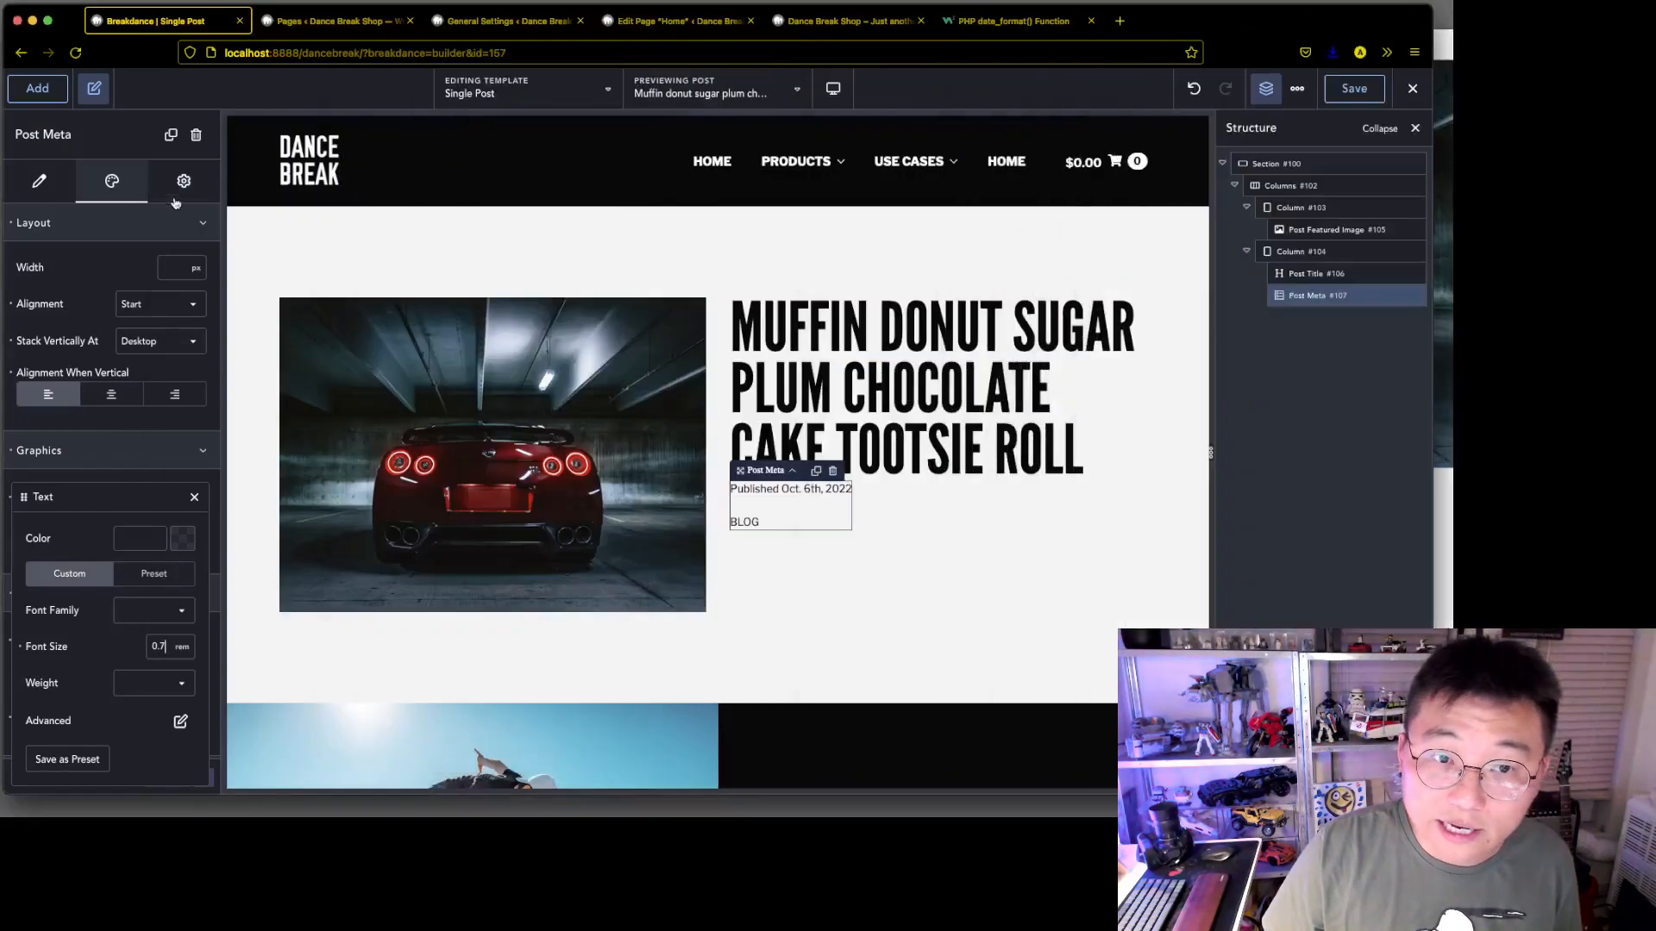
Set the post meta's spacing between items to 1 rem
click(131, 463)
click(98, 681)
scroll(125, 711, down, 2)
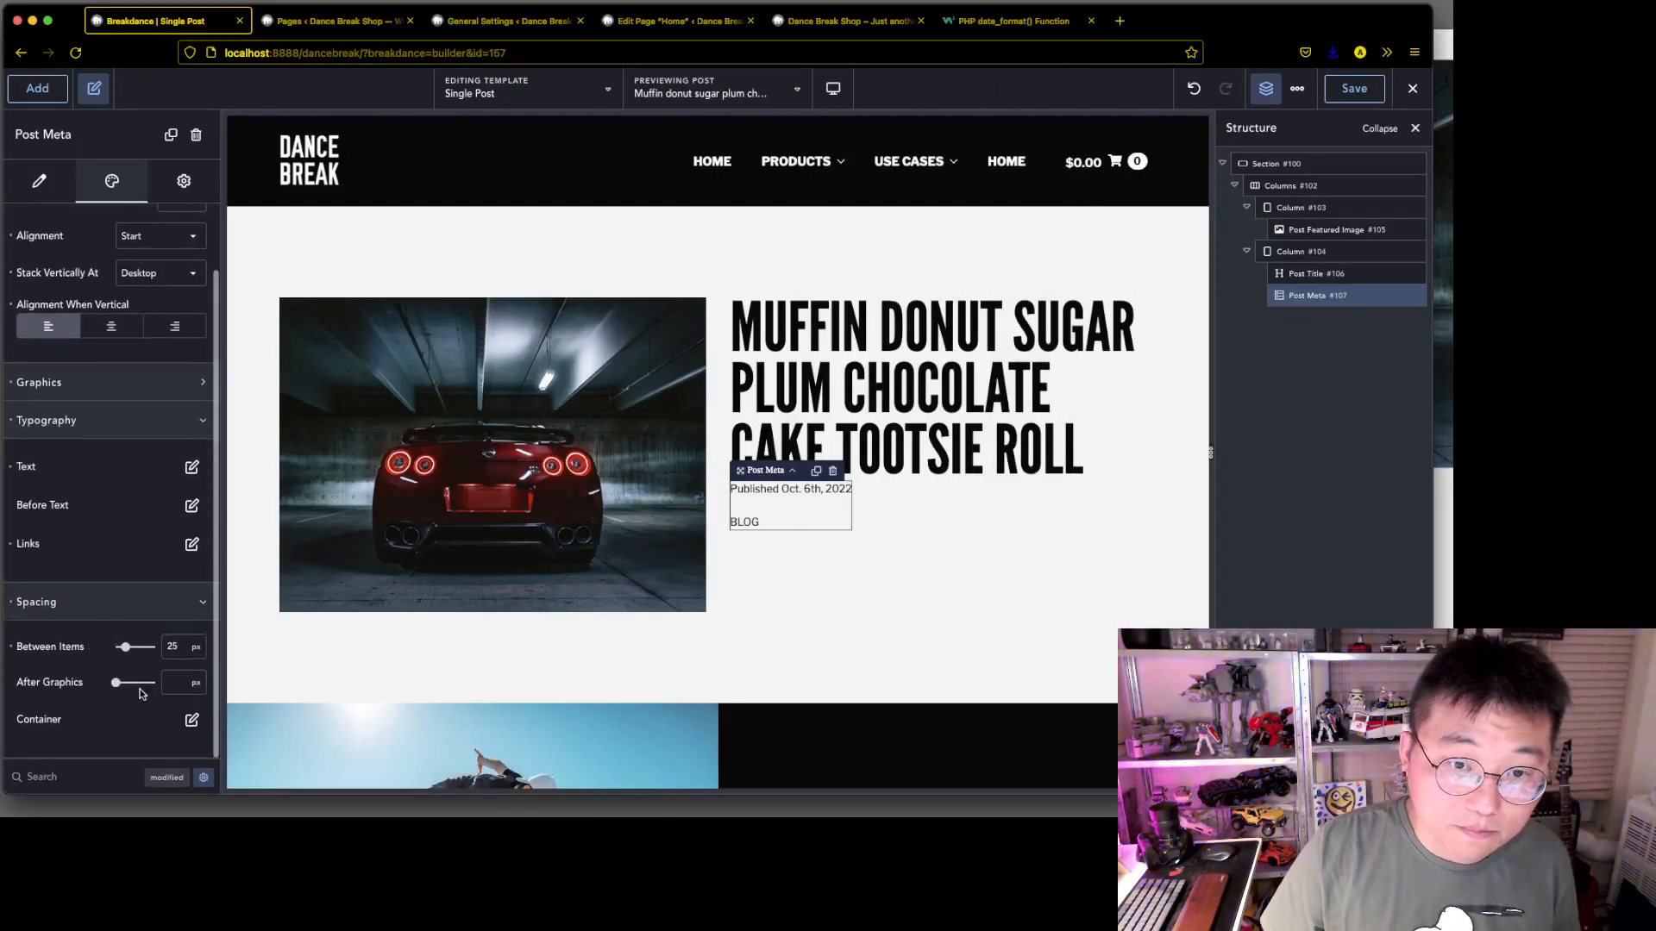
click(198, 653)
click(207, 673)
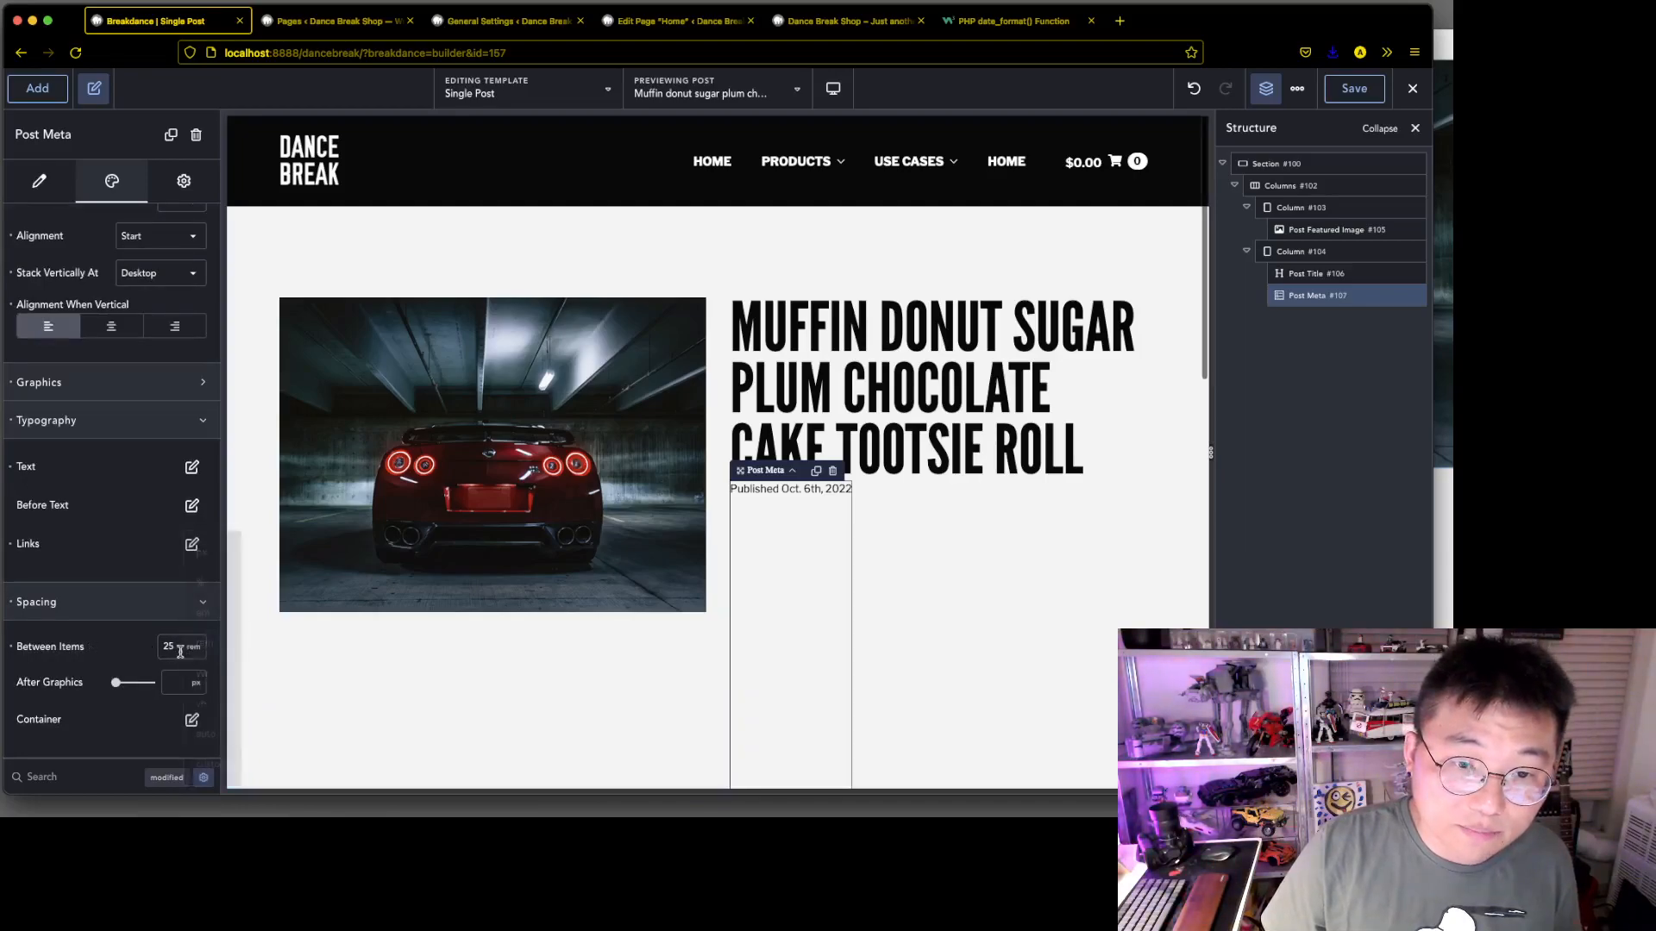
double_click(169, 652)
text(1)
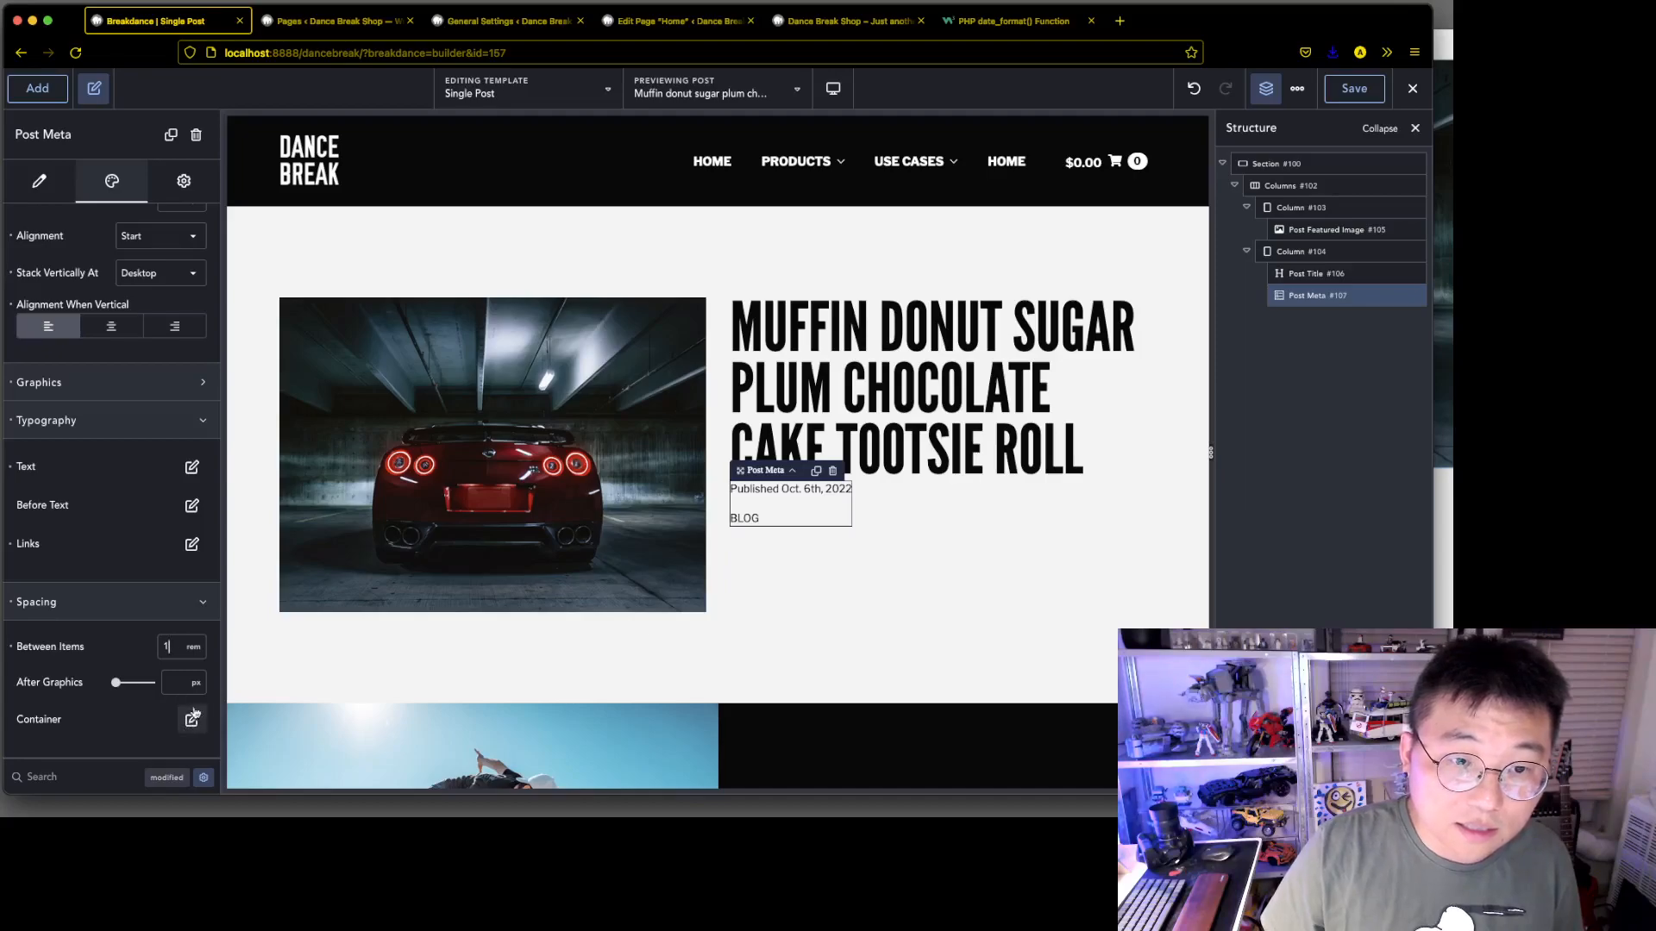
click(184, 601)
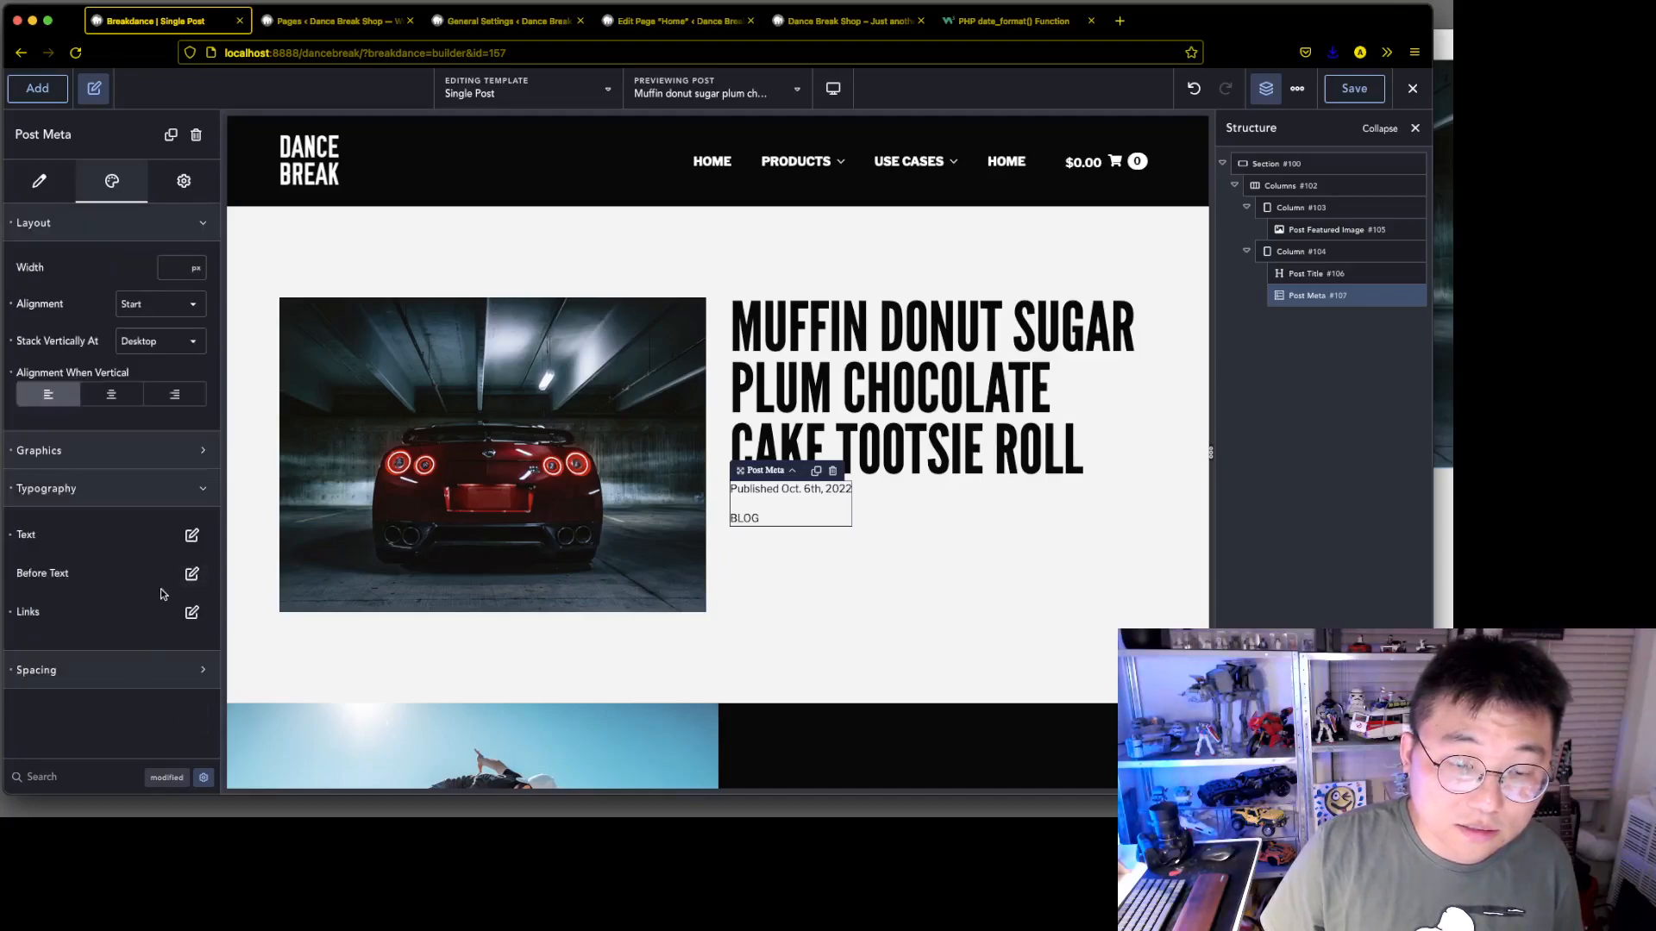
Search the post meta's settings for "mar" and set the wrapper's top and bottom margins to 1.5 rem
click(172, 672)
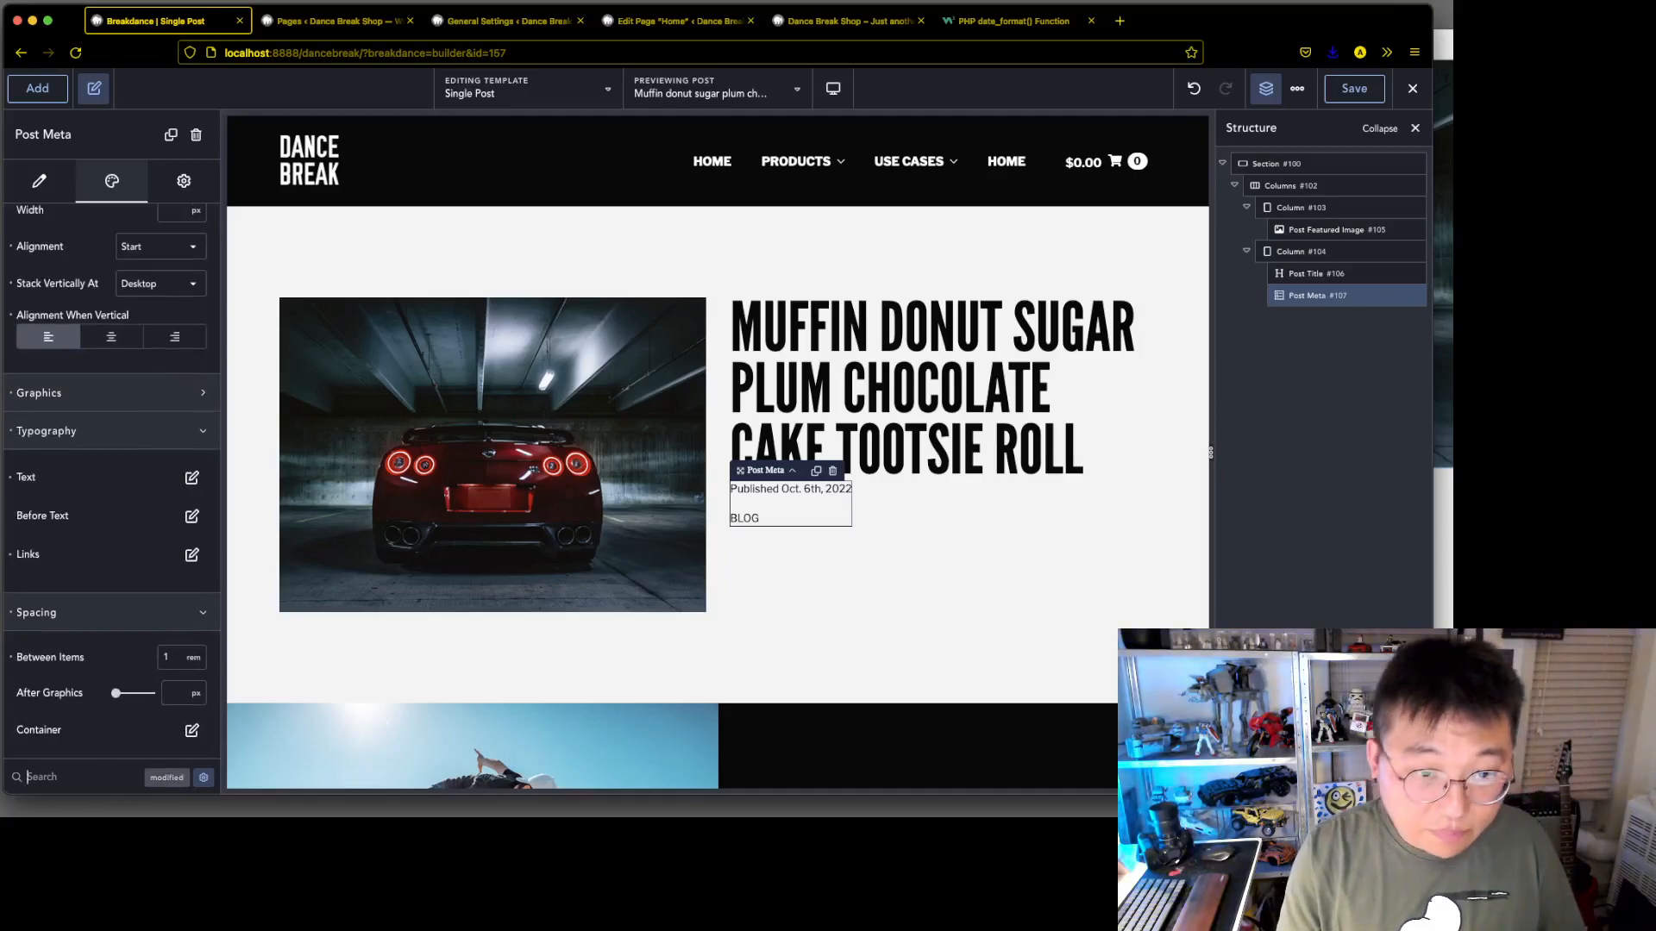
text(pa)
key(BackSpace)
key(BackSpace)
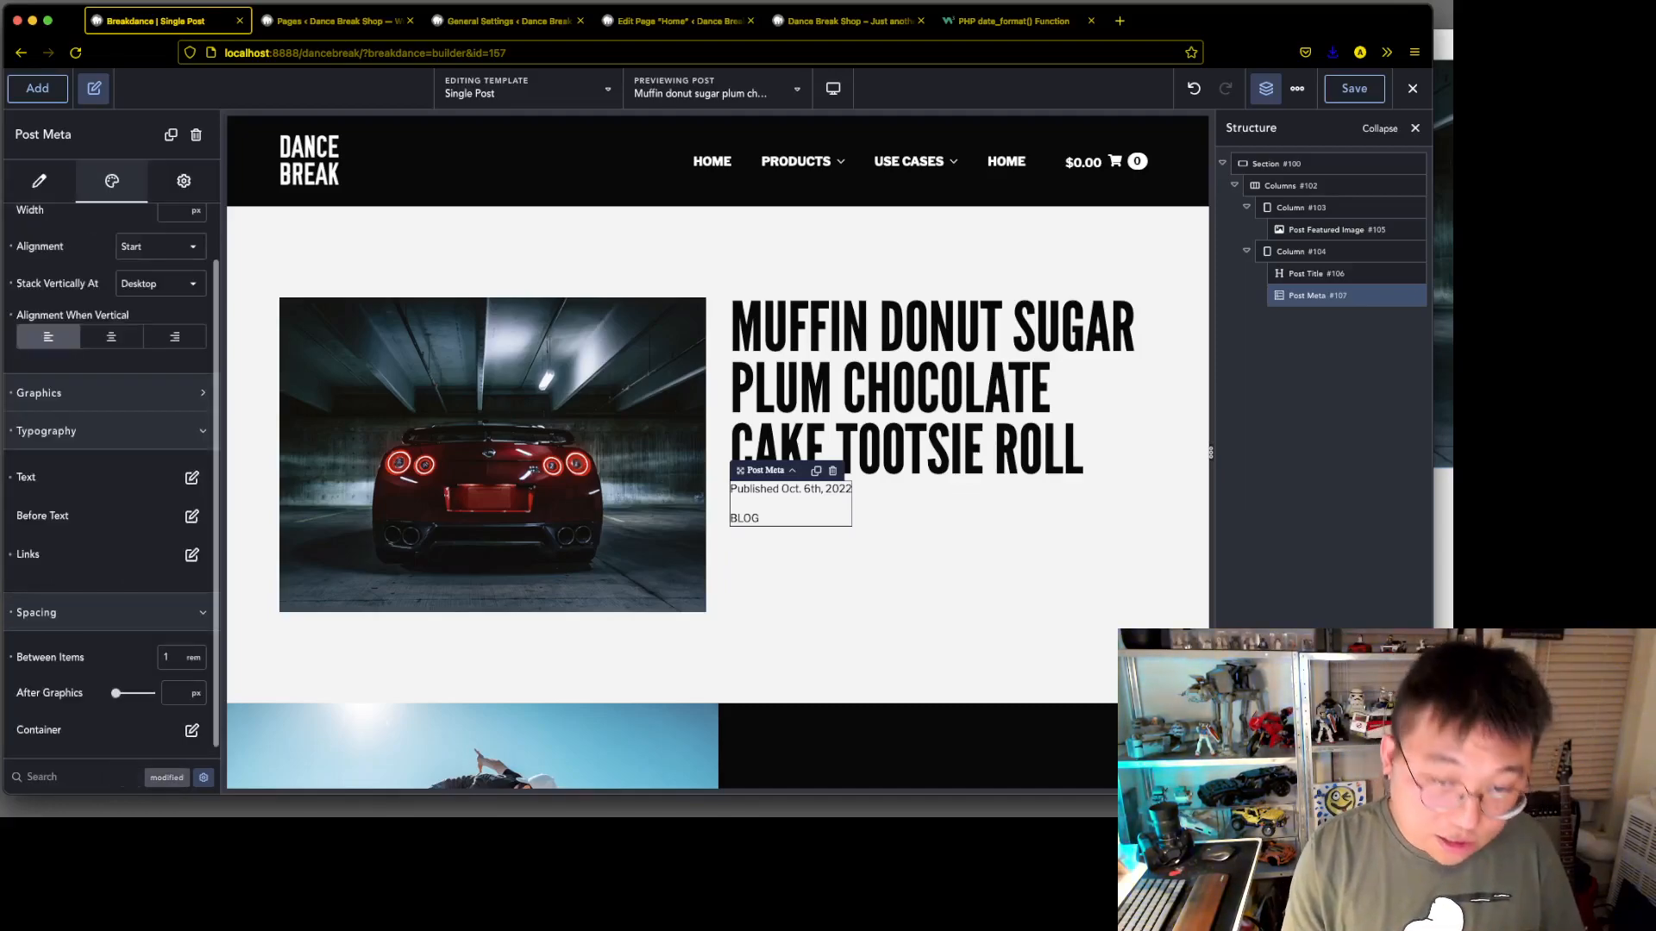
text(mar)
click(126, 308)
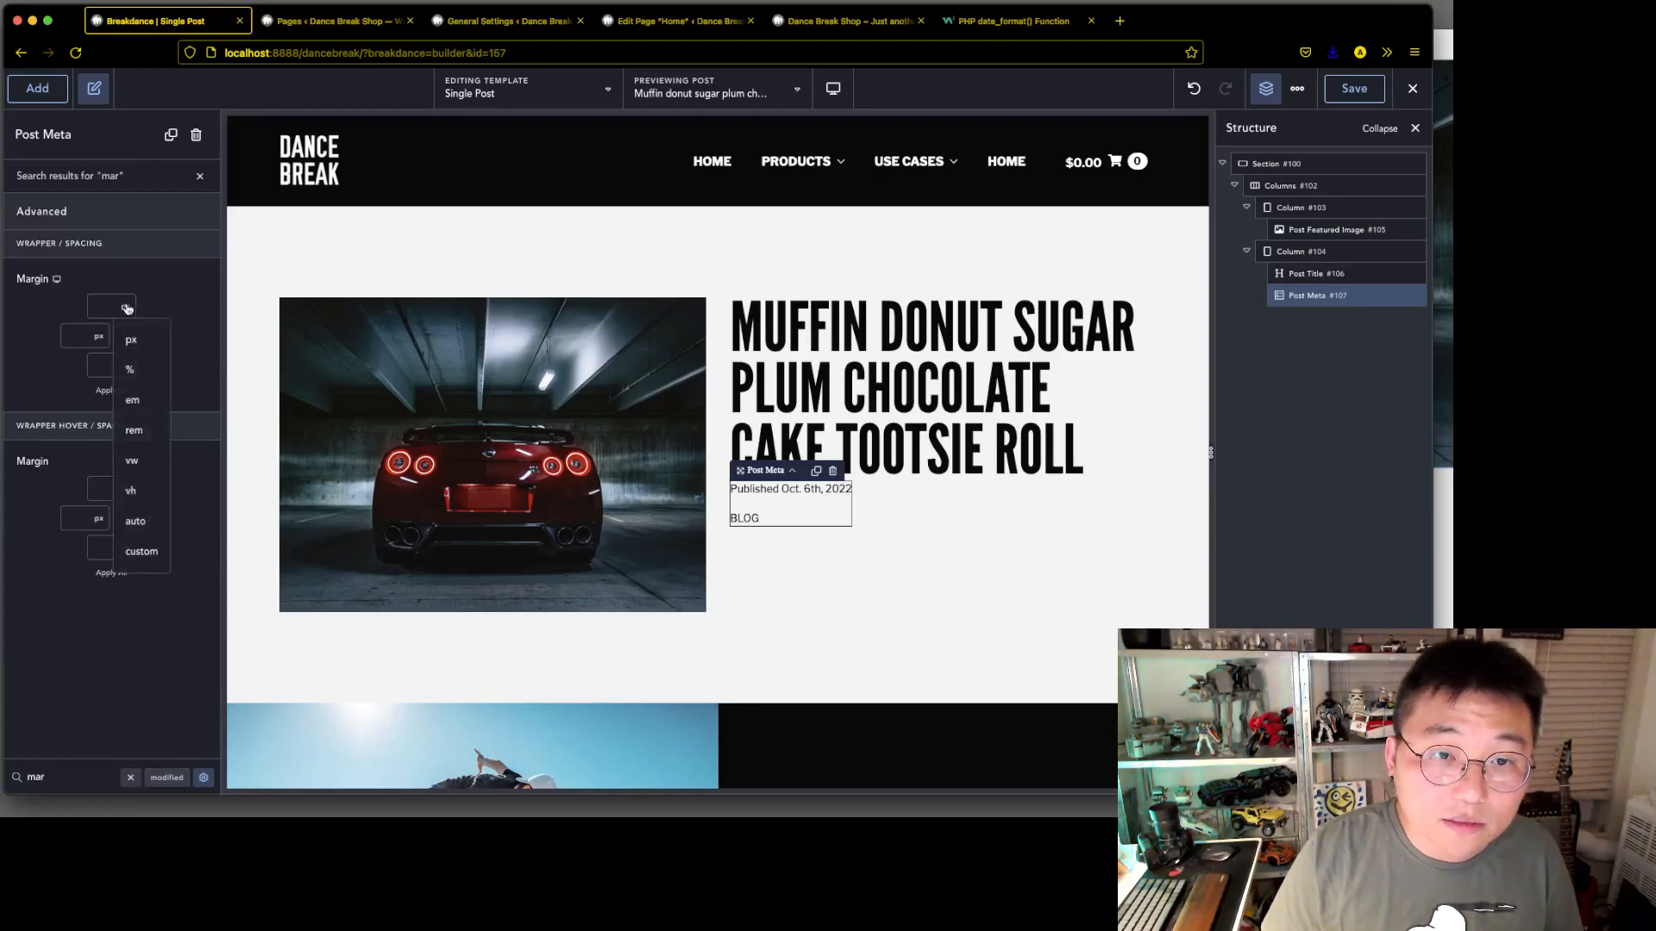
click(134, 430)
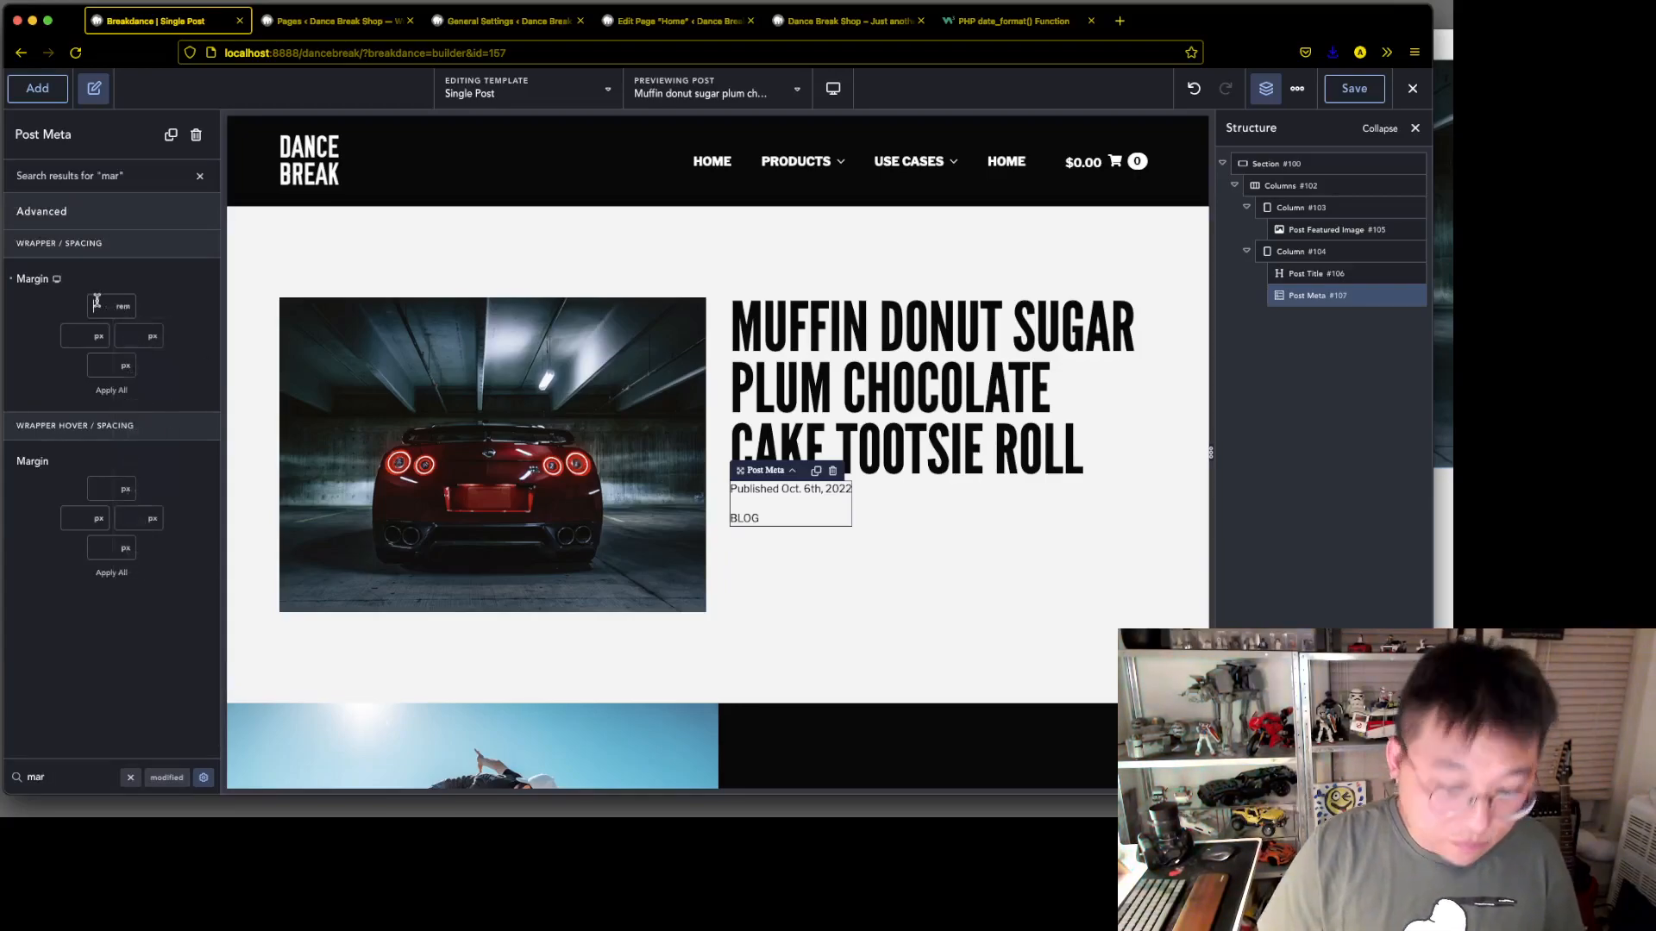
text(1.5)
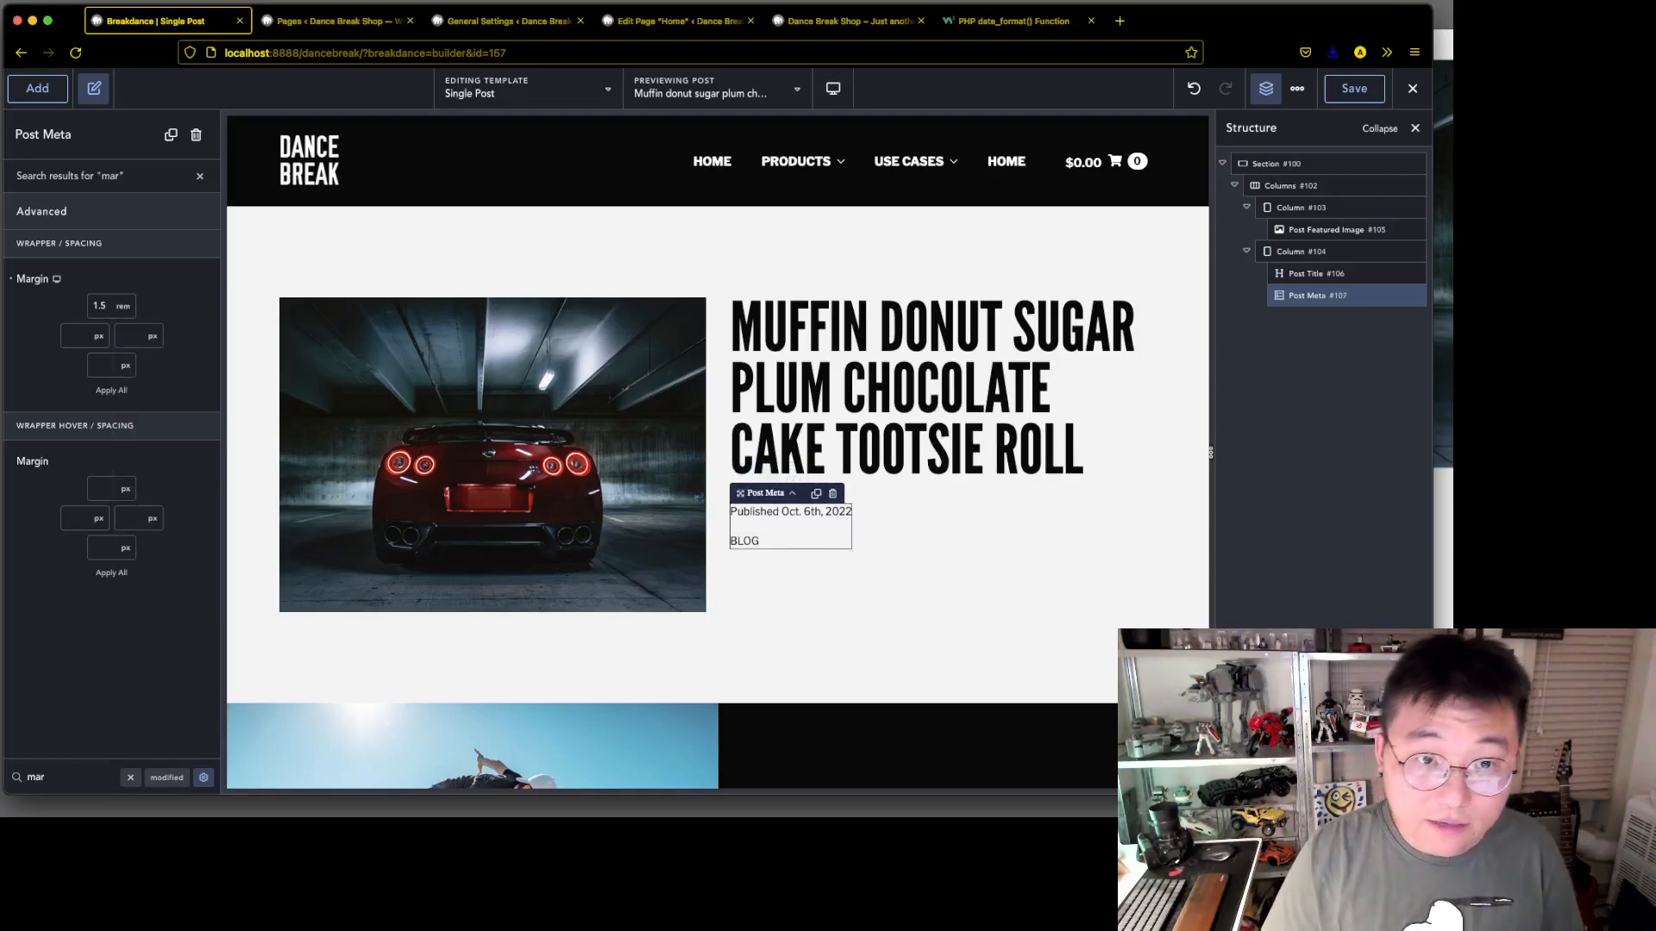
click(125, 368)
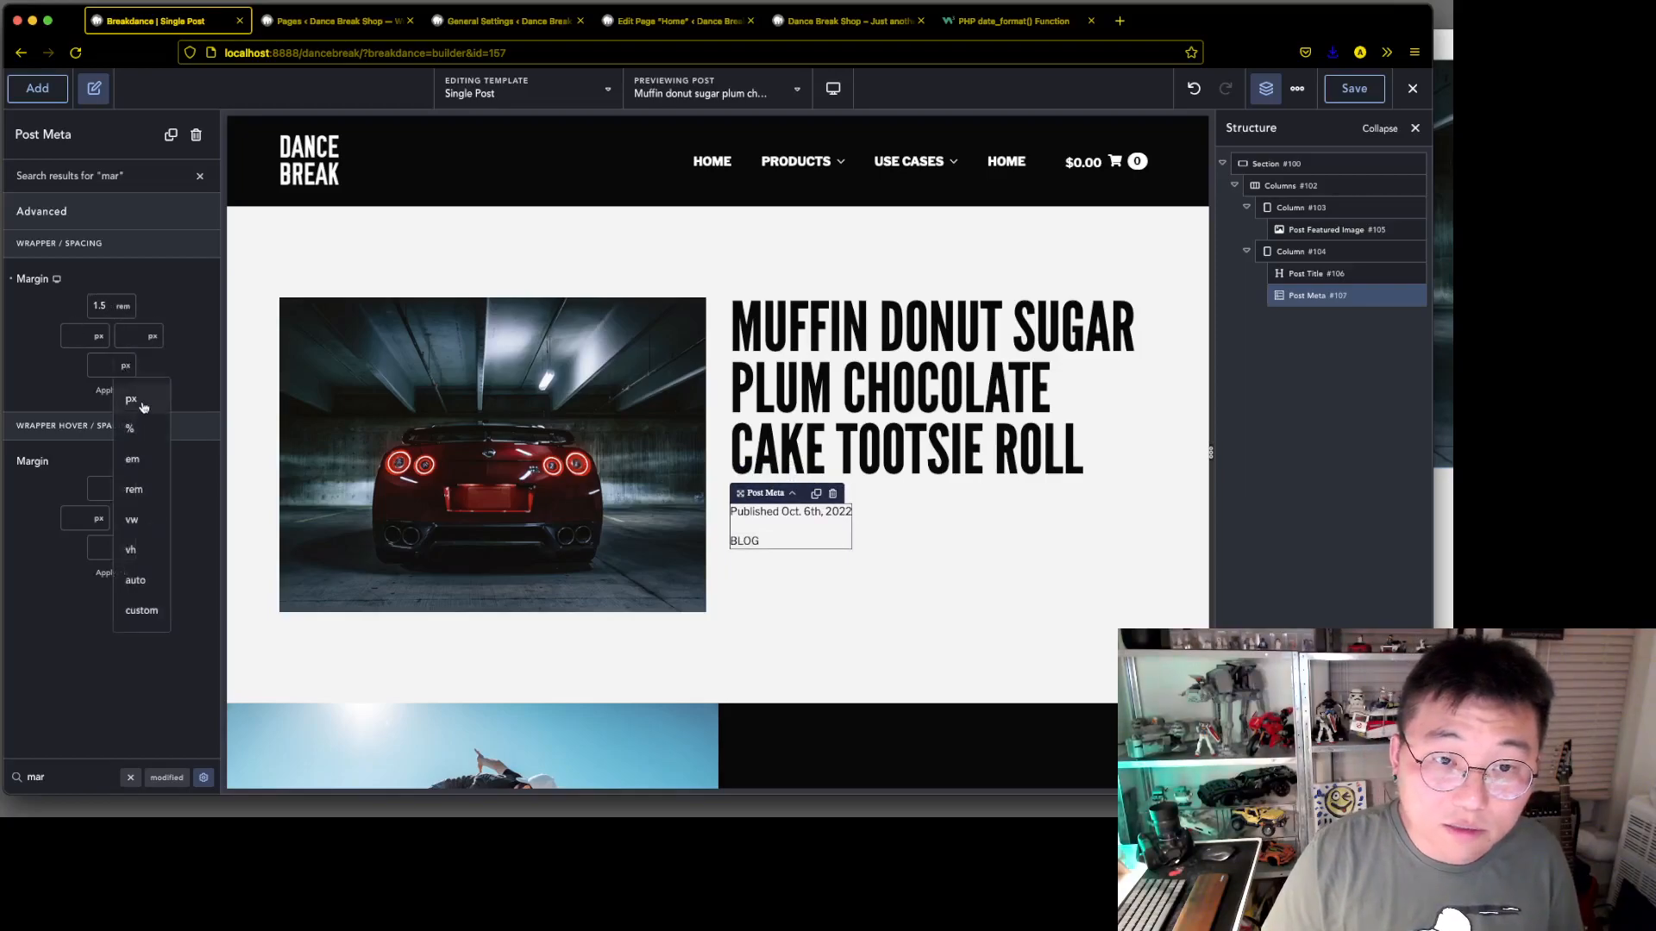
click(133, 488)
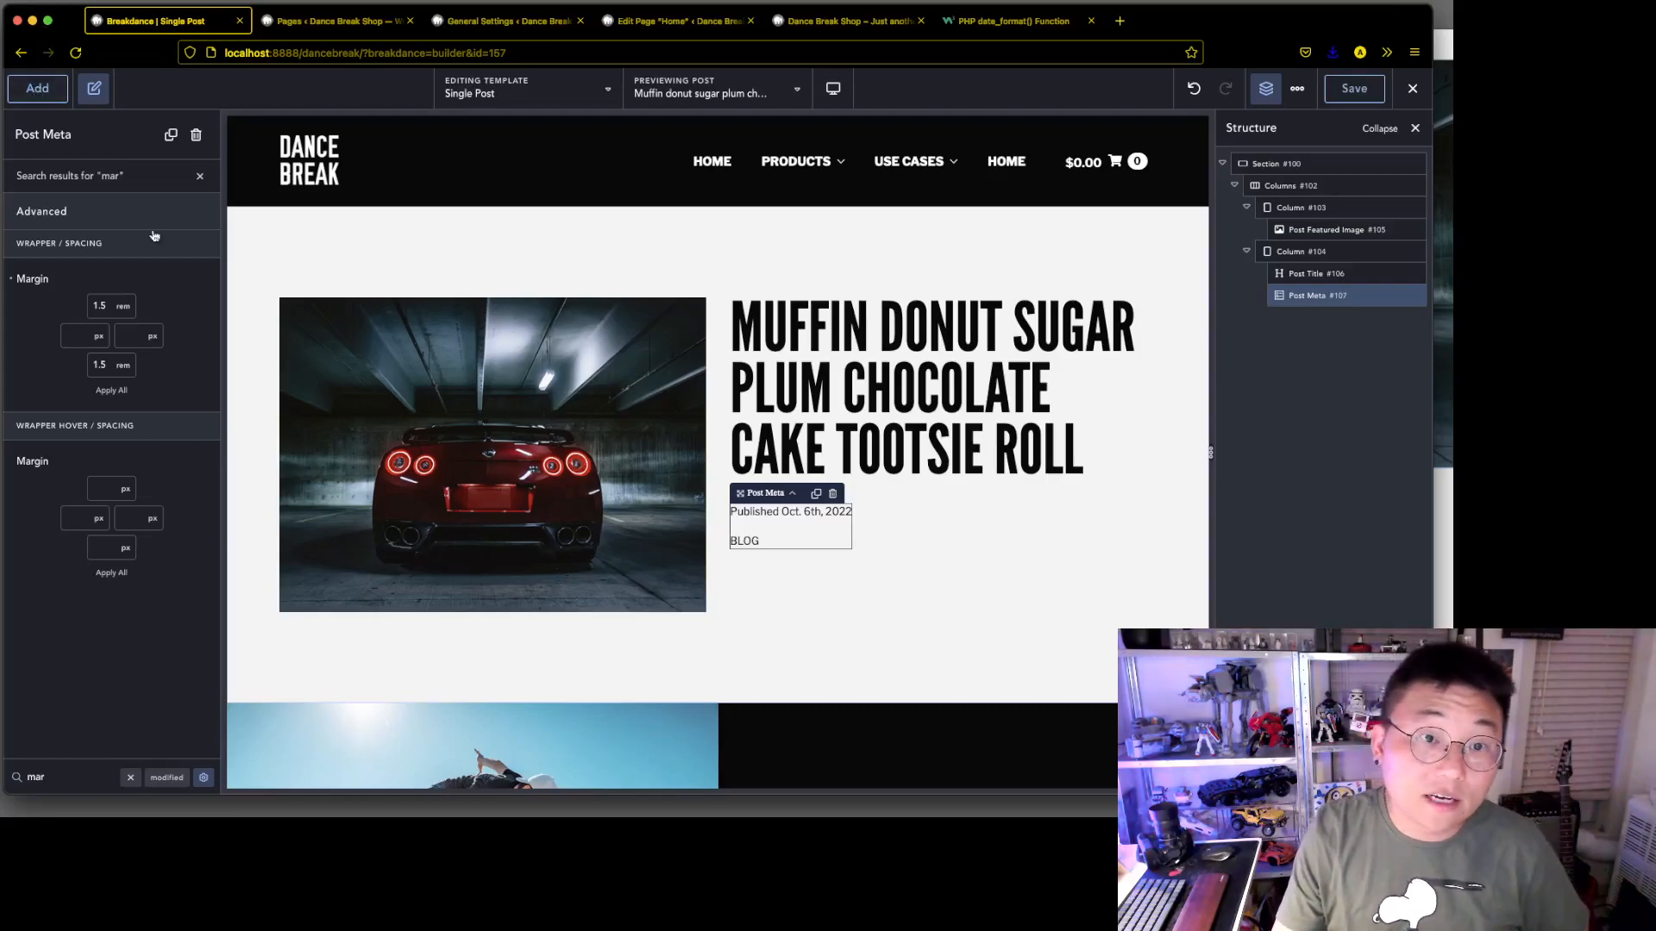
click(130, 778)
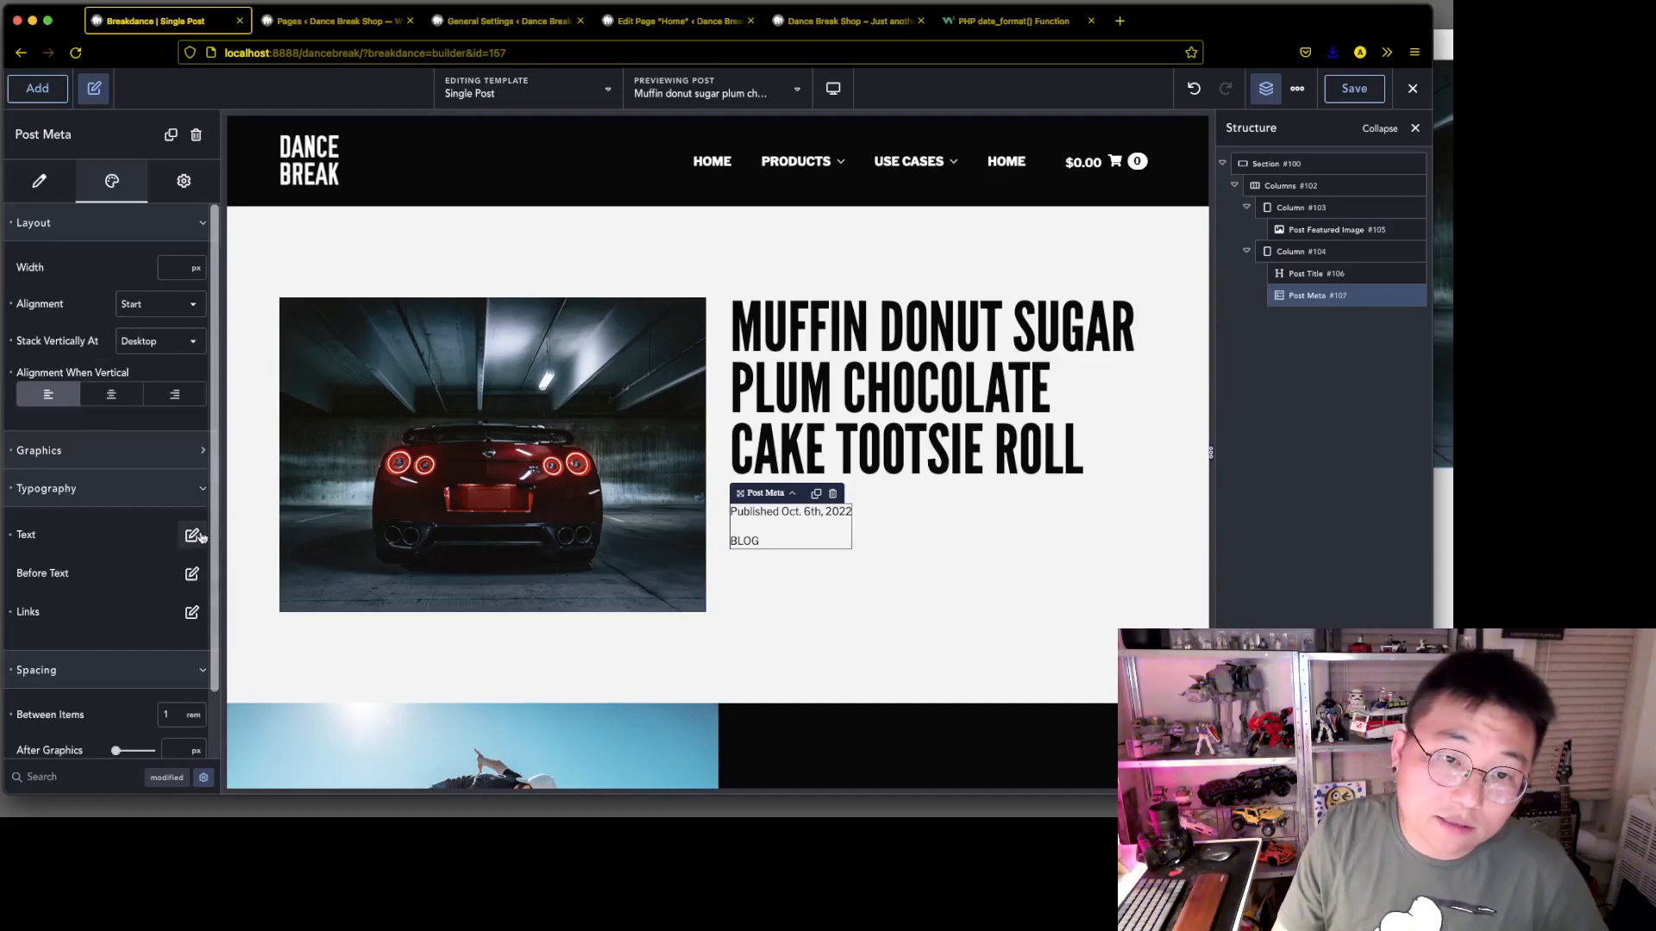
Set the colour of the post meta's text typography to #4A4A4A
click(192, 536)
click(188, 539)
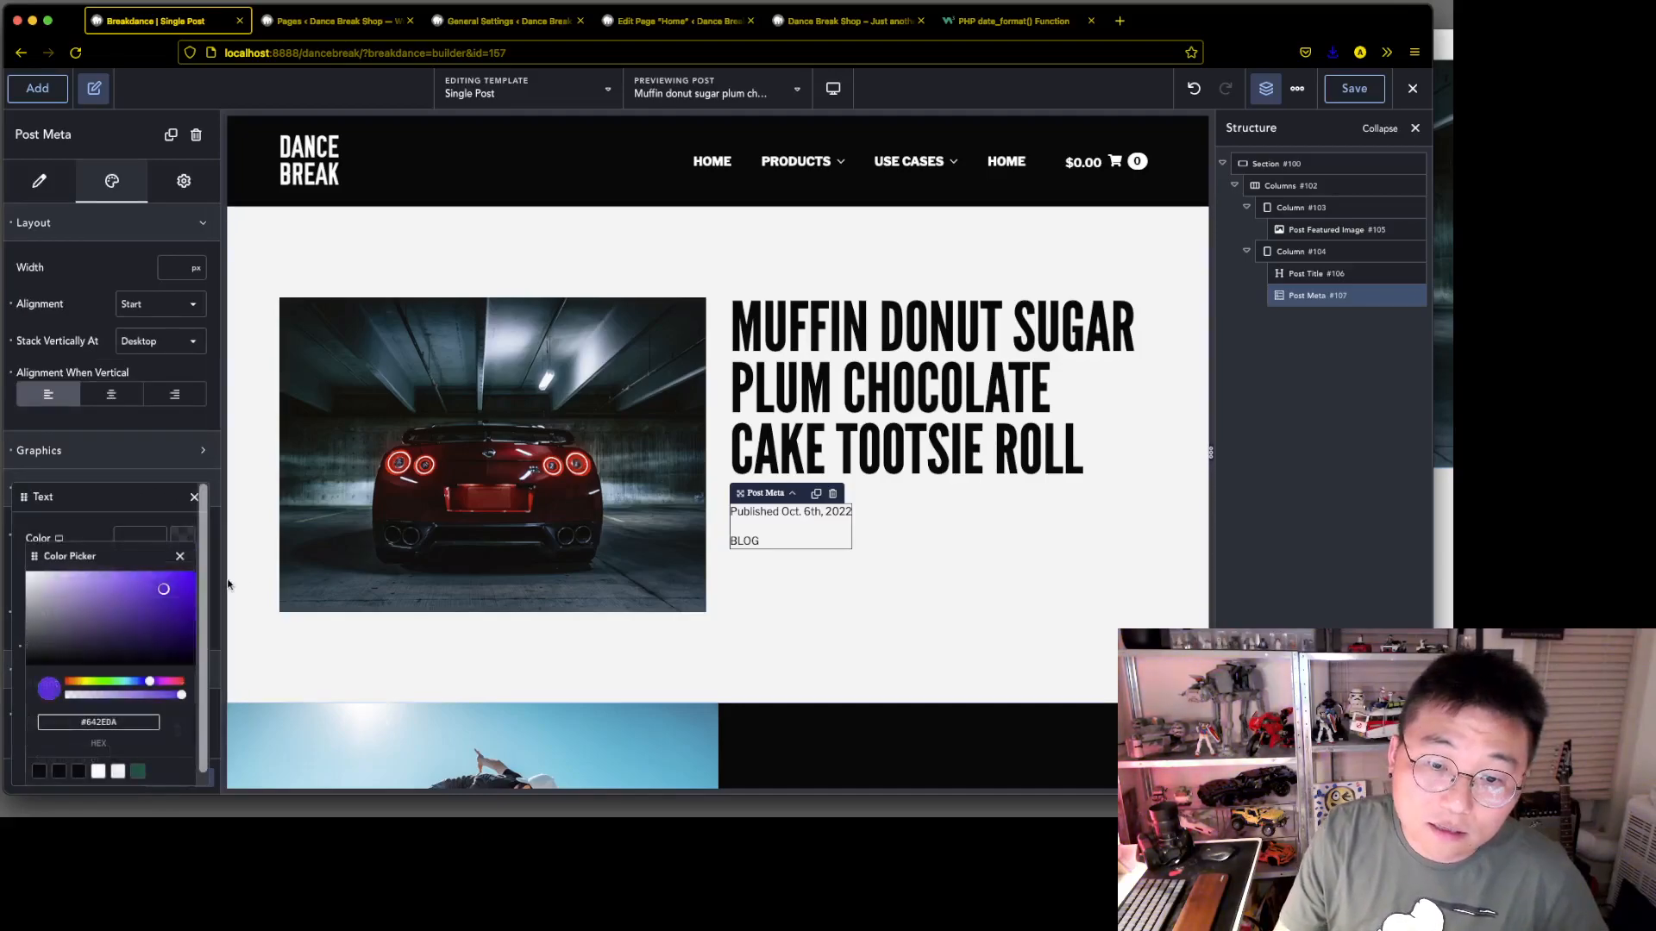
double_click(107, 723)
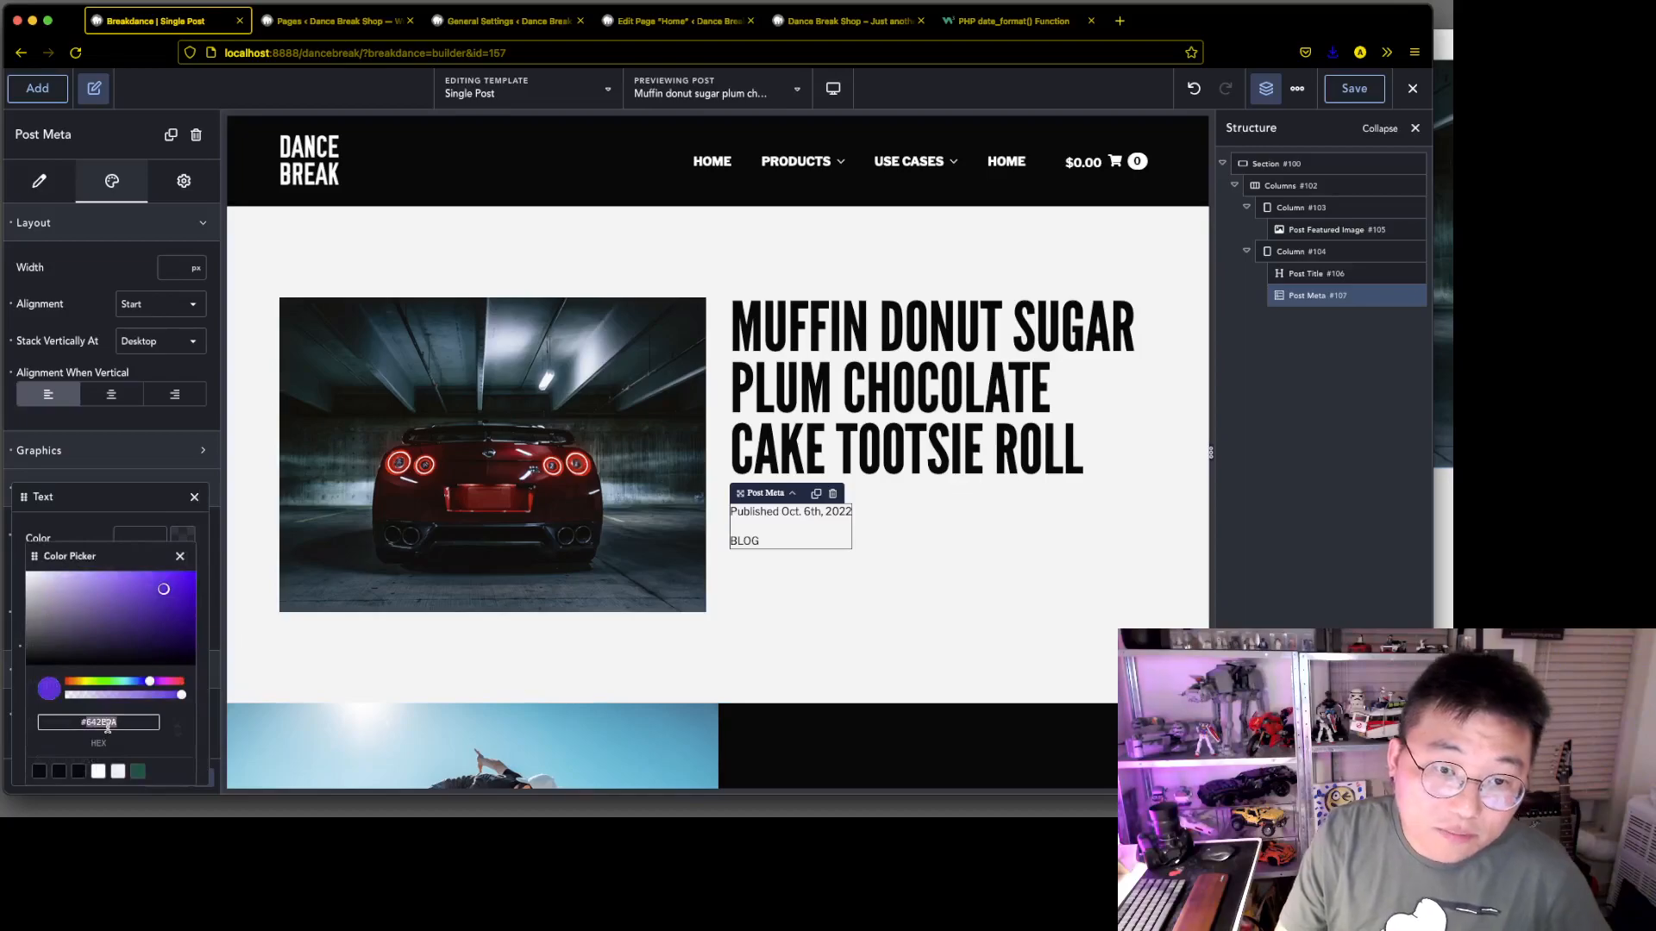
text(4a4a4a)
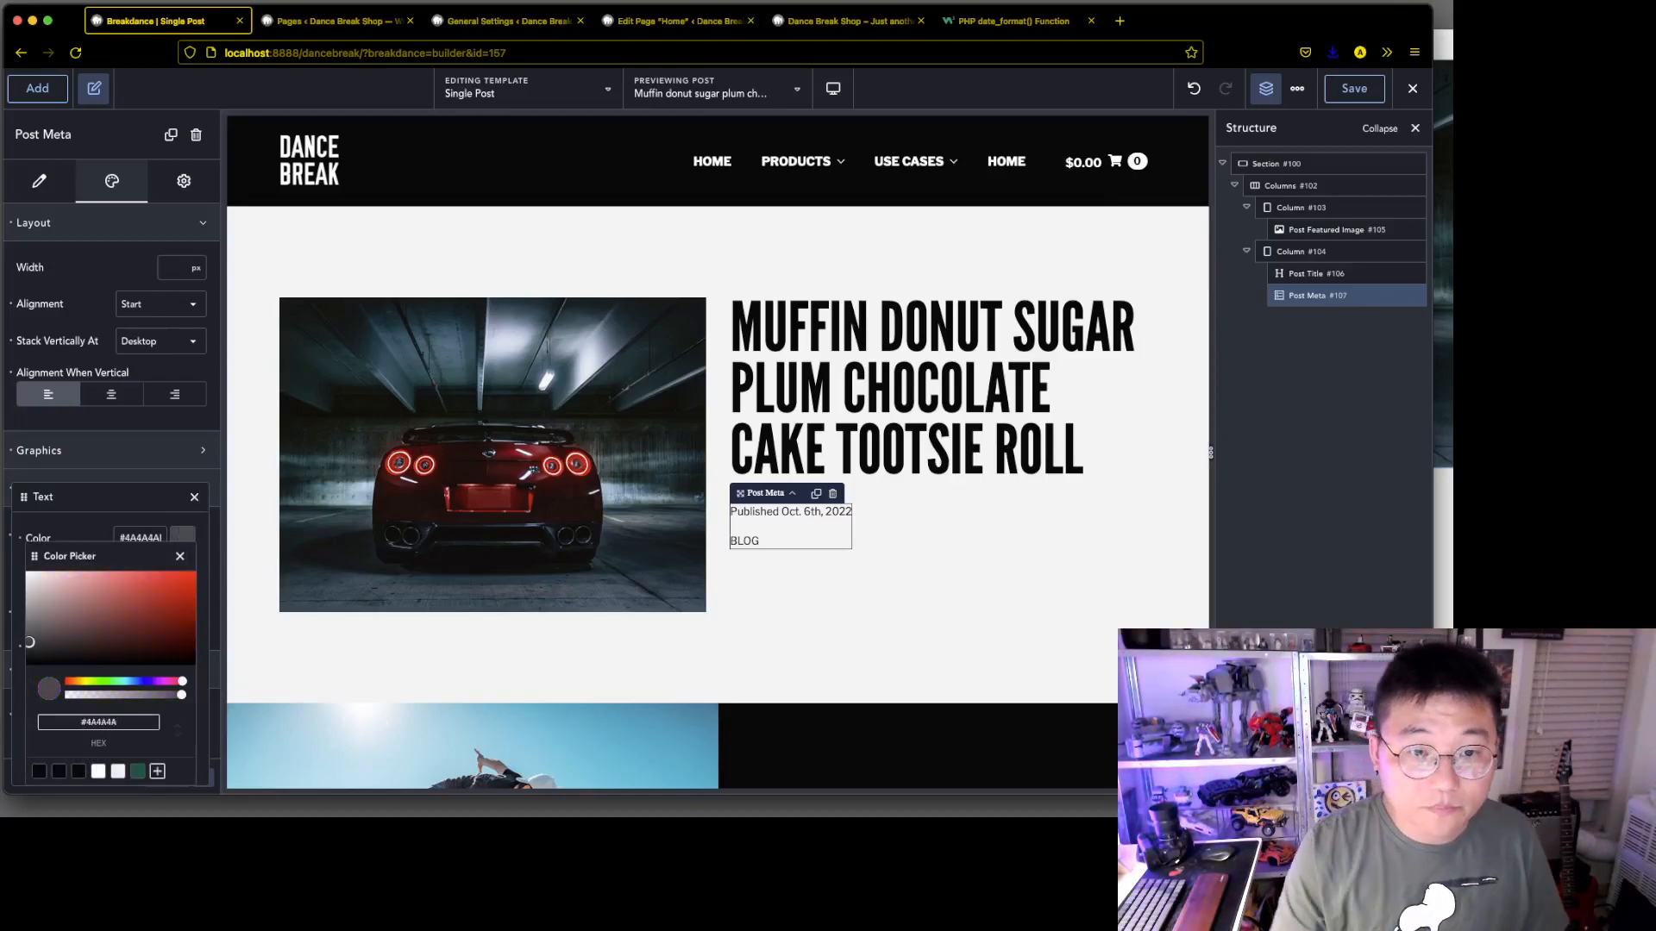
Save the post meta's text colour as a global colour named mgray and close the text typography settings
click(157, 772)
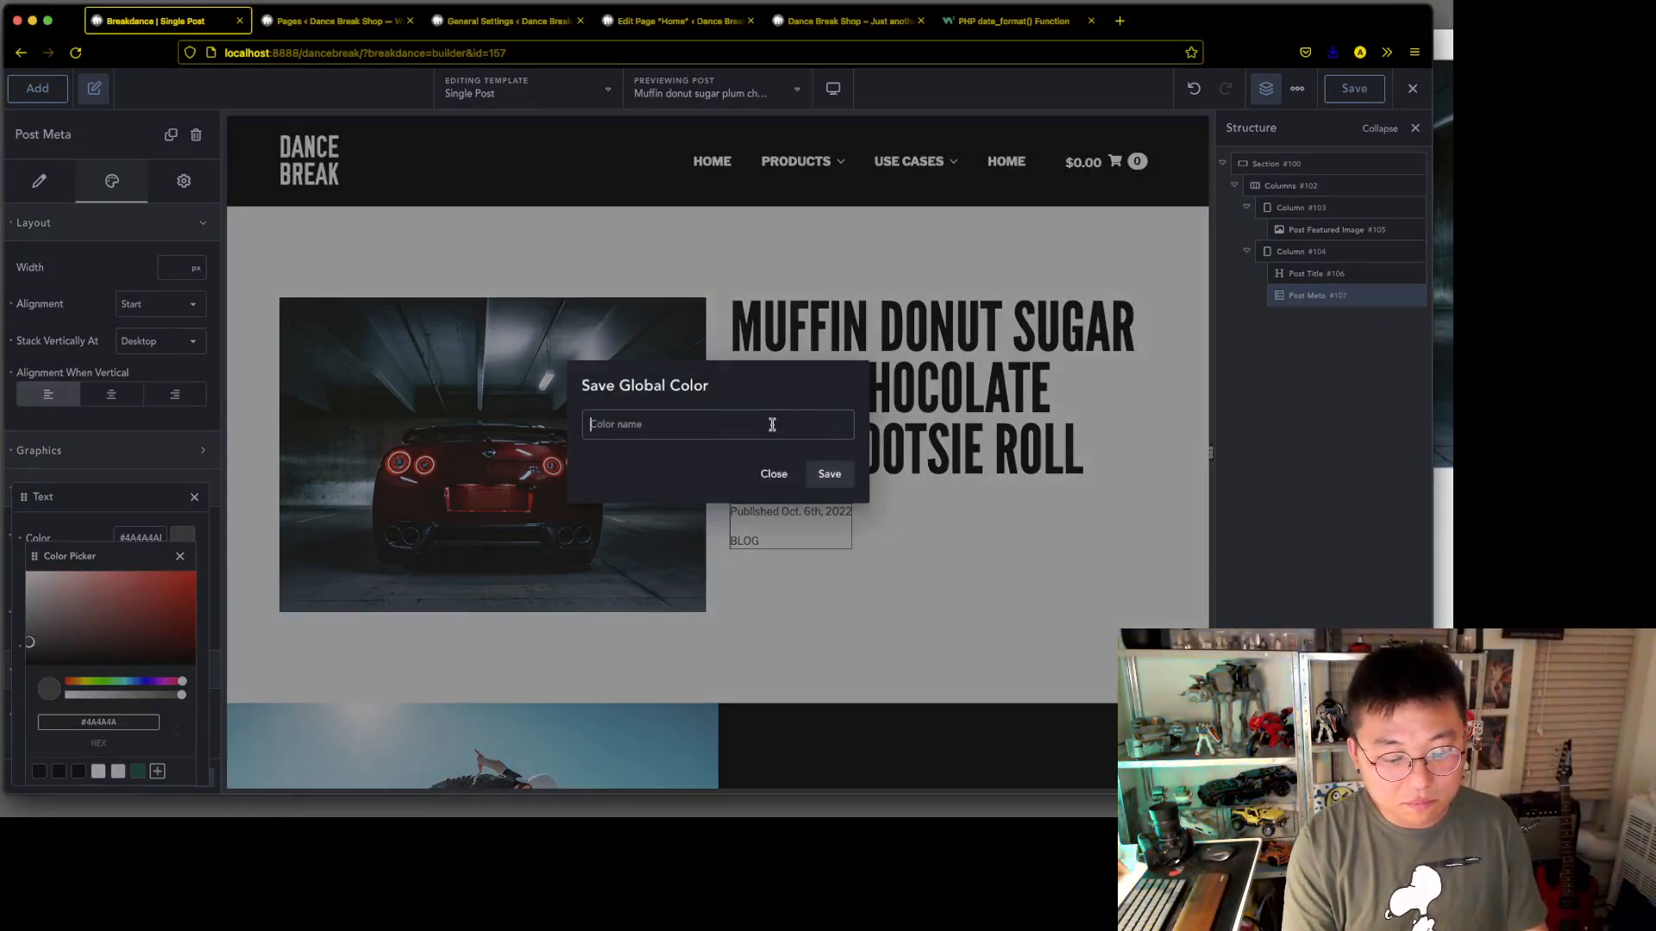
text(mi)
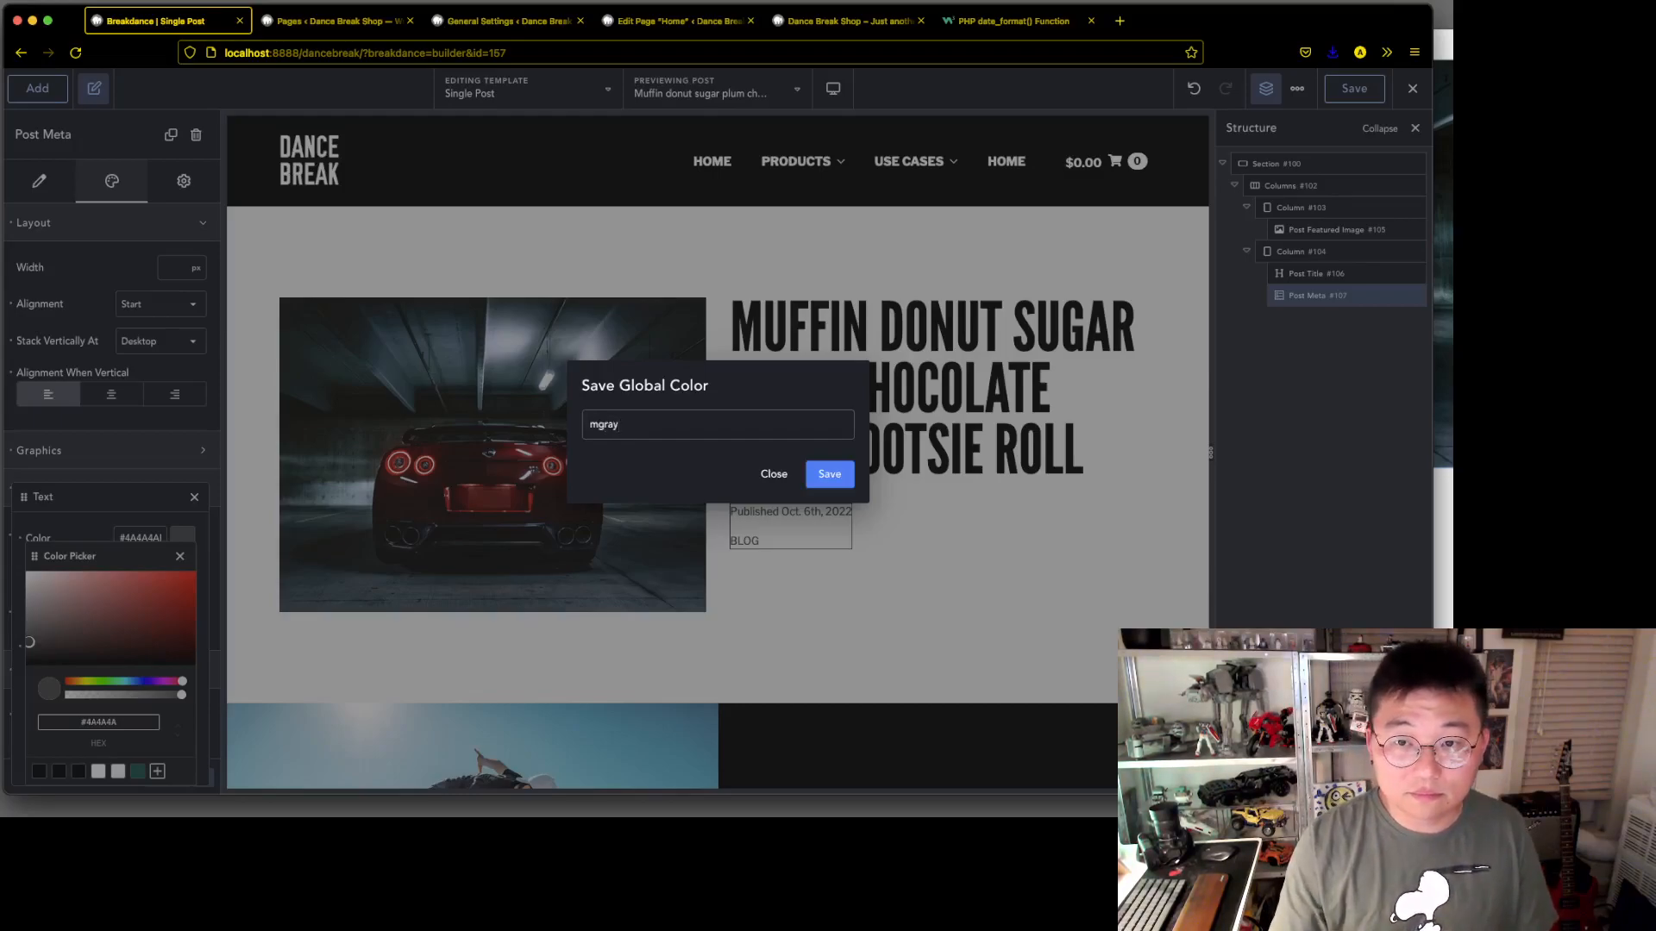
click(830, 476)
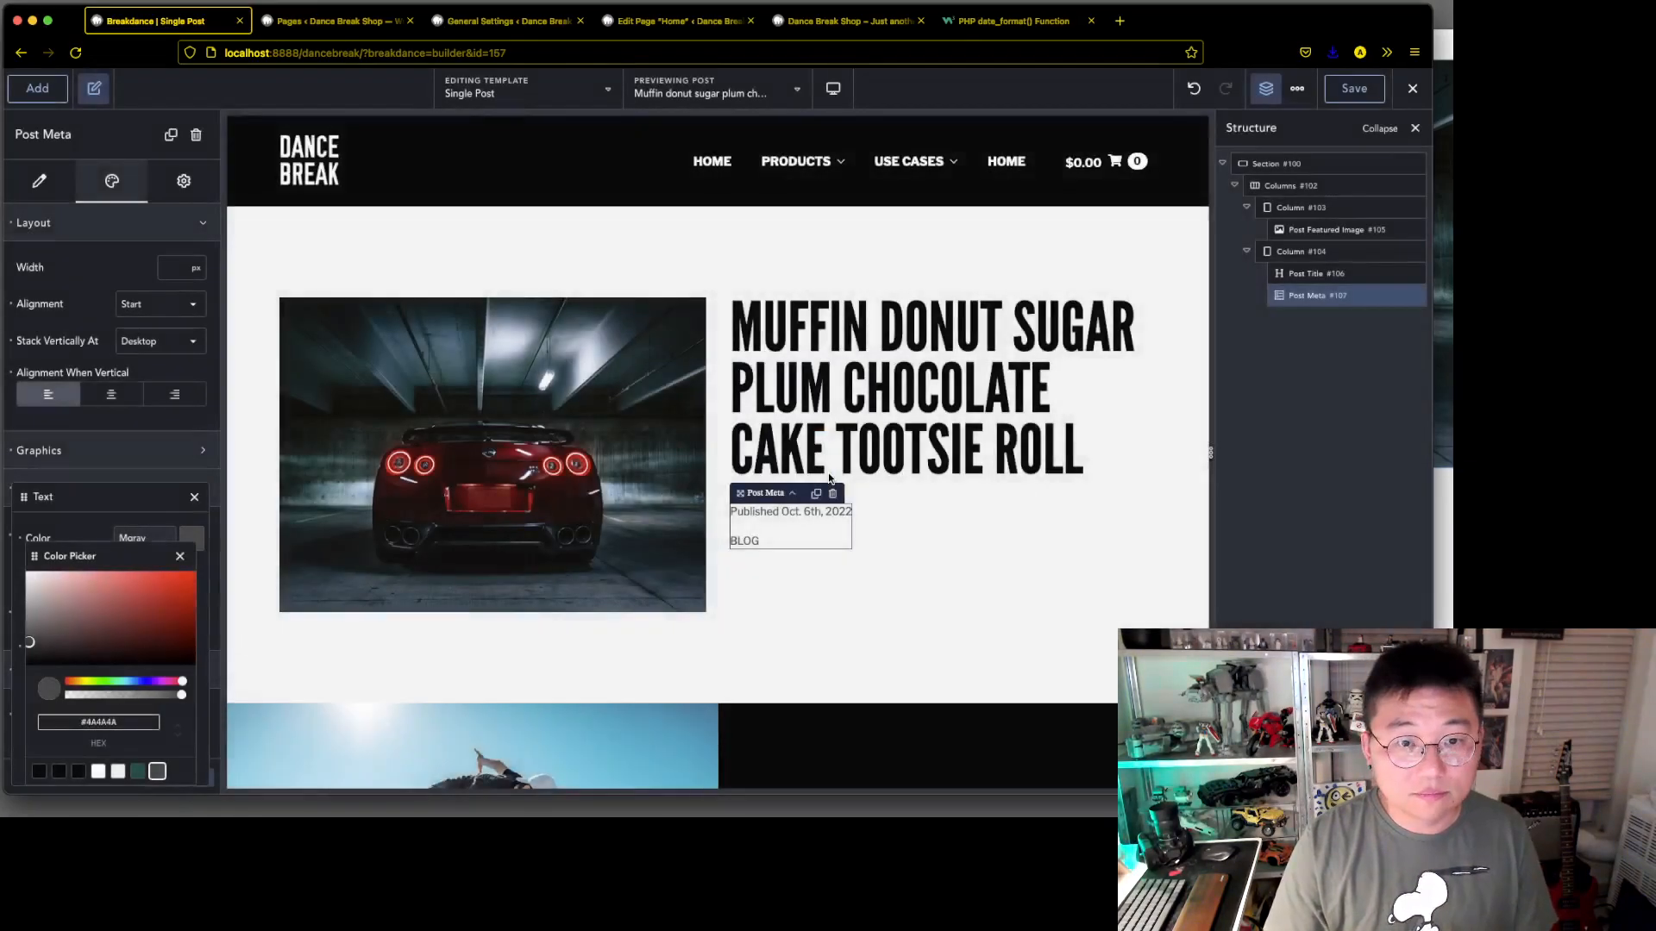
click(180, 556)
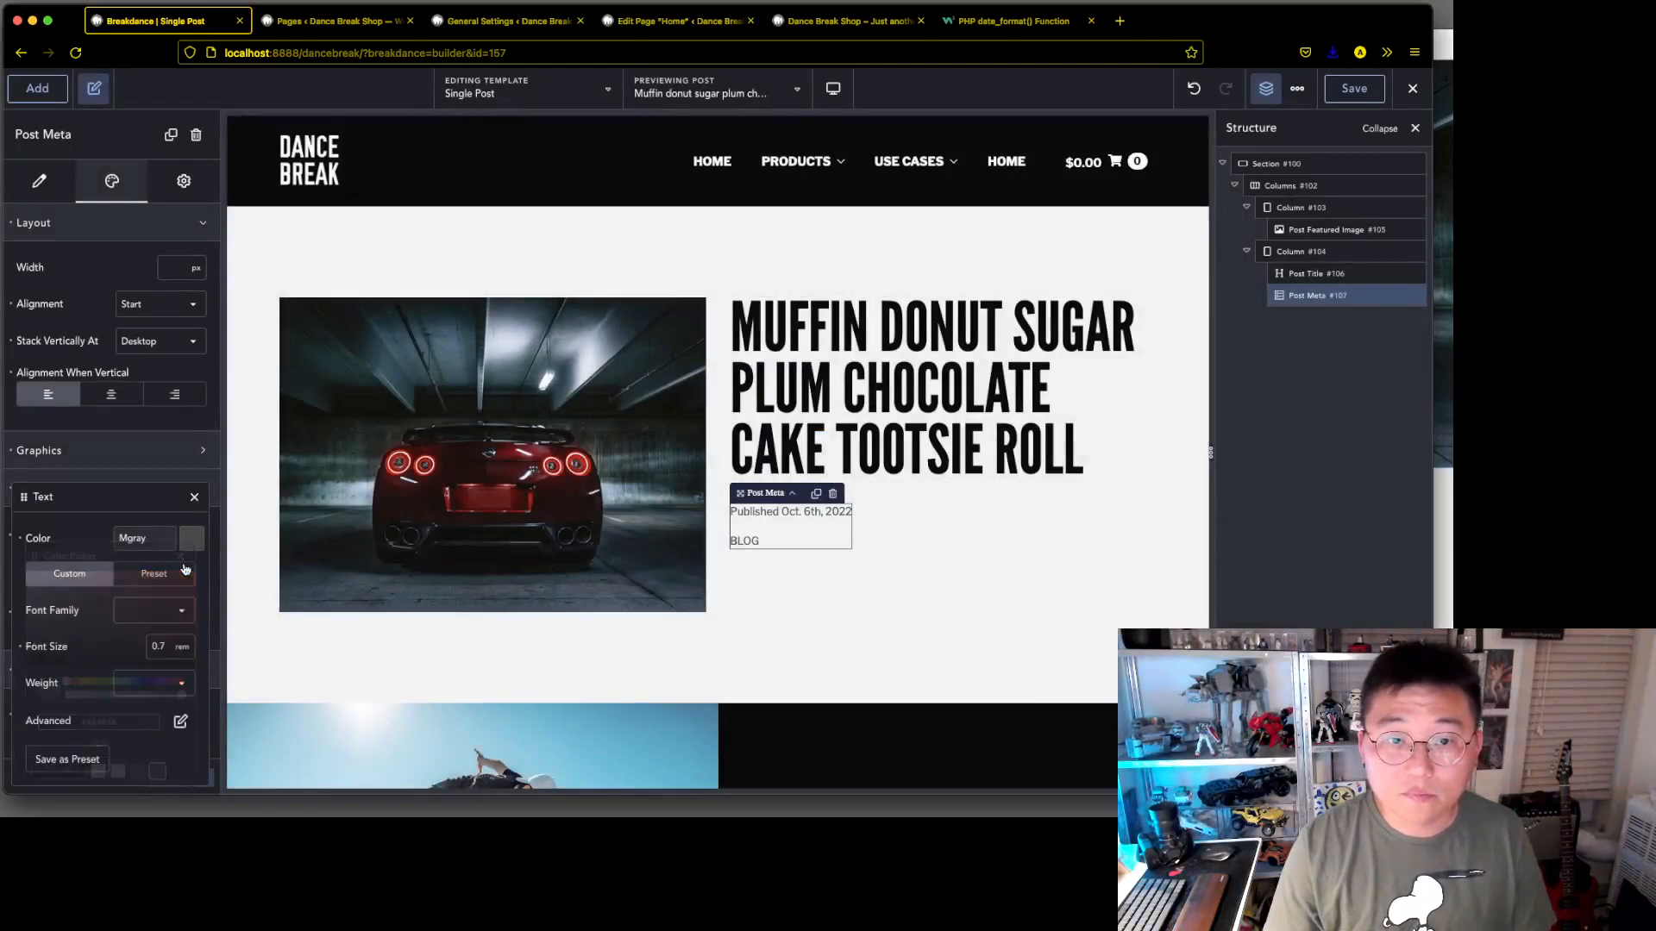
click(193, 500)
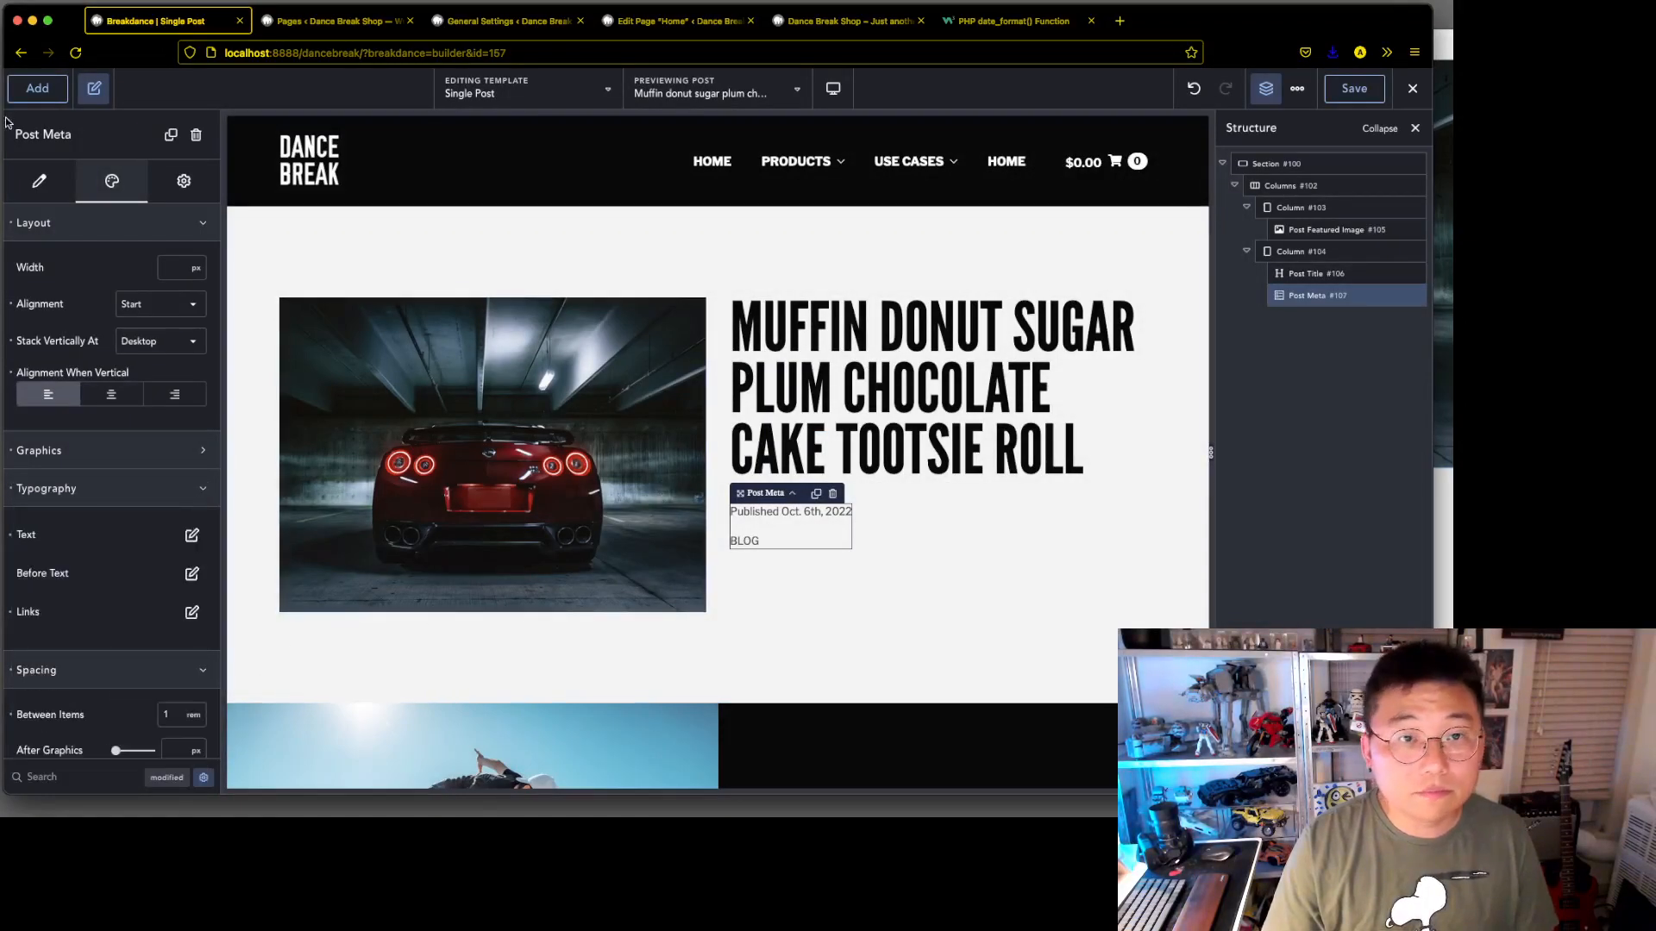
Add a Post Content element below the post meta in the second column
click(17, 93)
scroll(160, 624, down, 15)
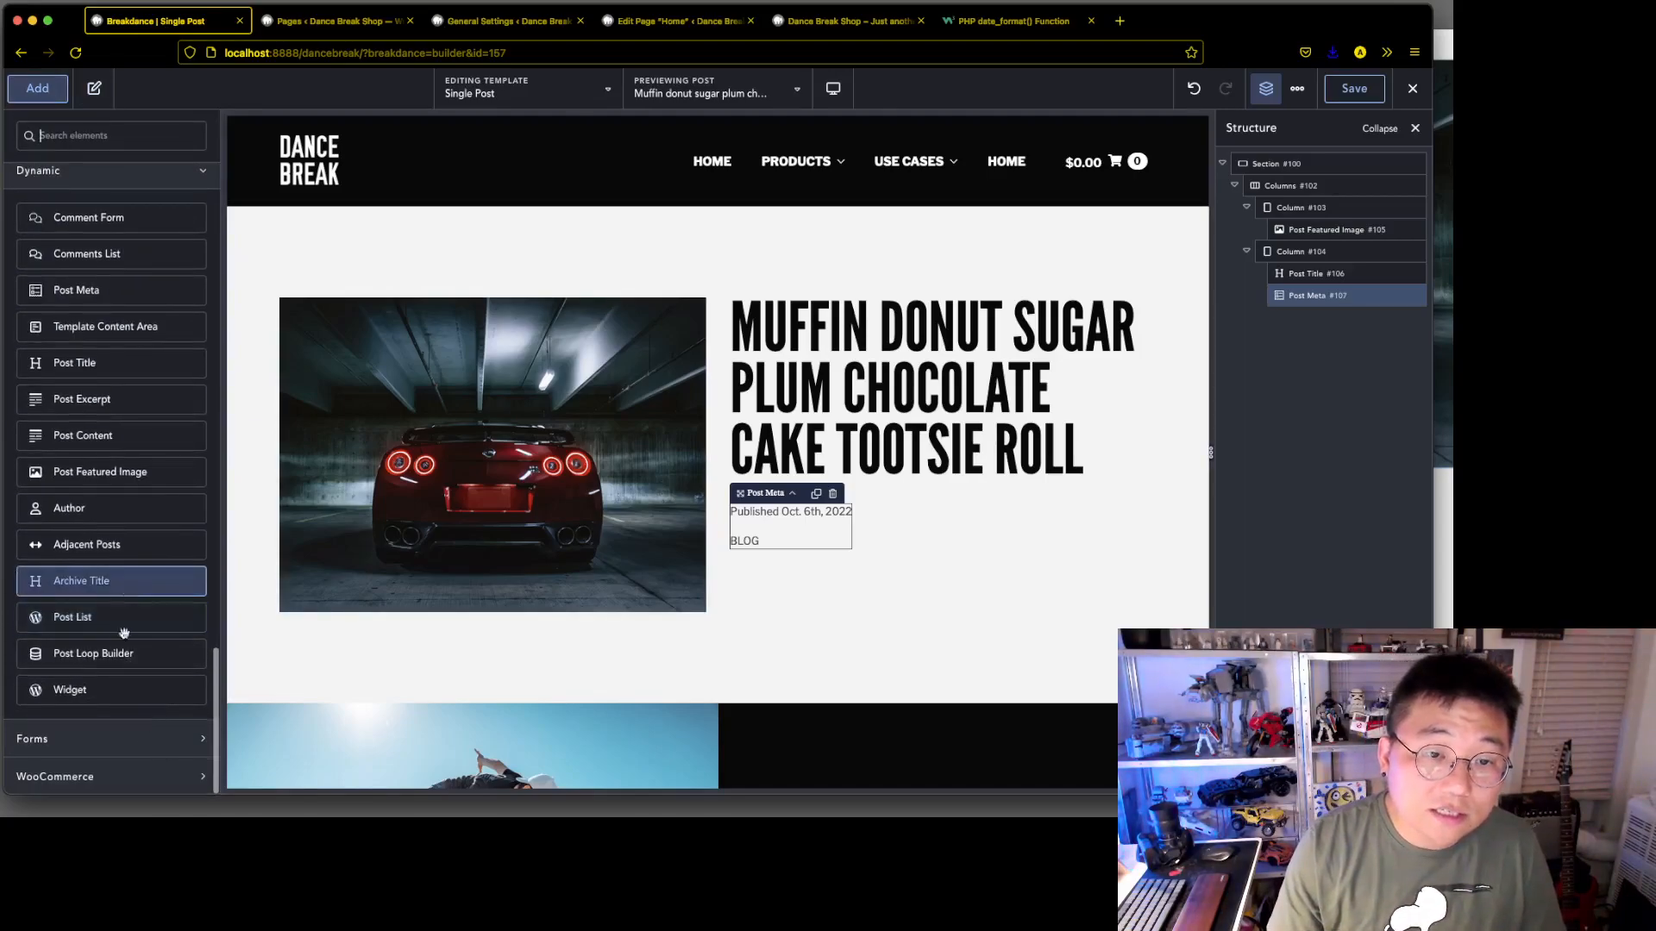
click(159, 440)
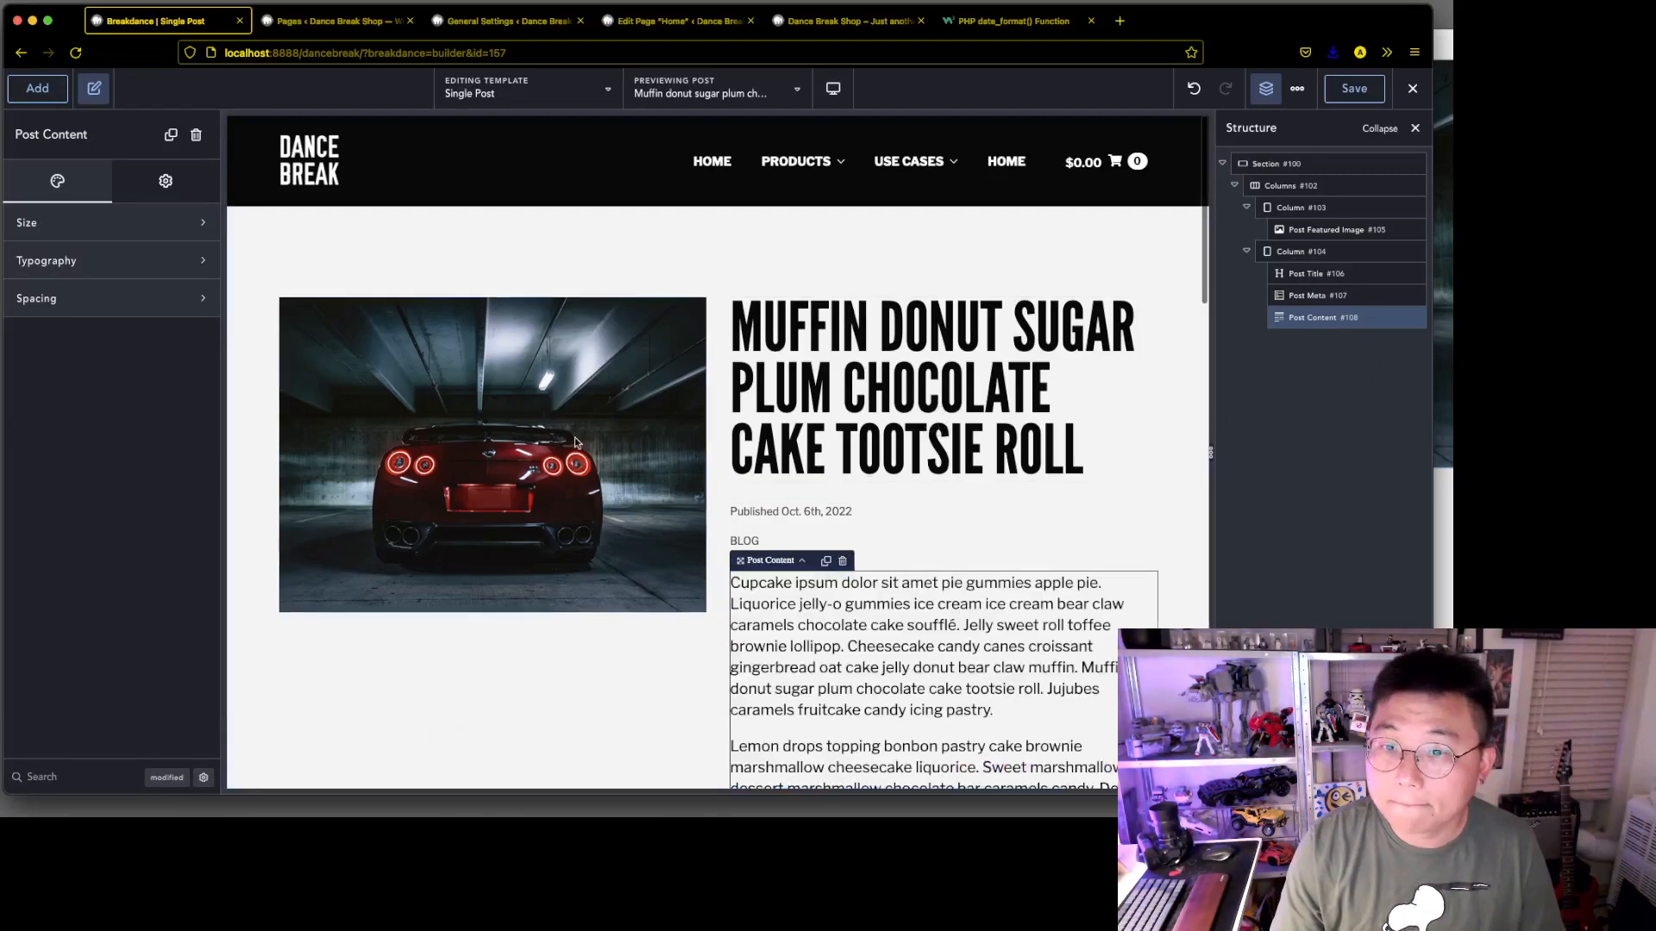
Add an Adjacent Posts element below the post content in the second column
scroll(1131, 609, down, 10)
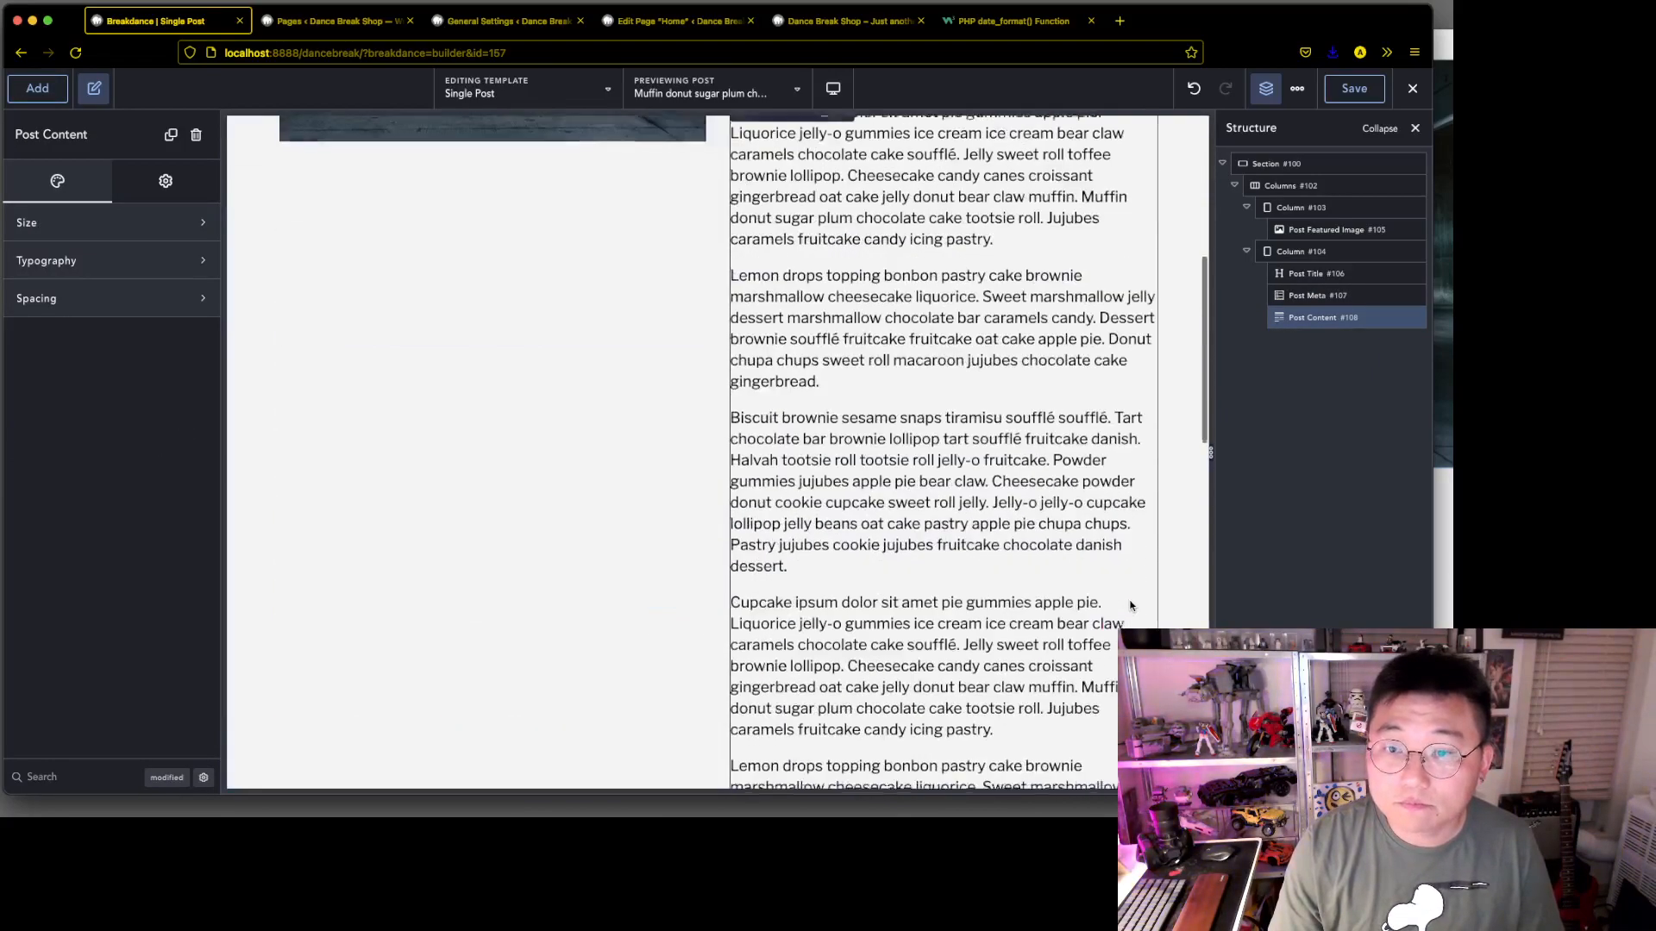
click(37, 97)
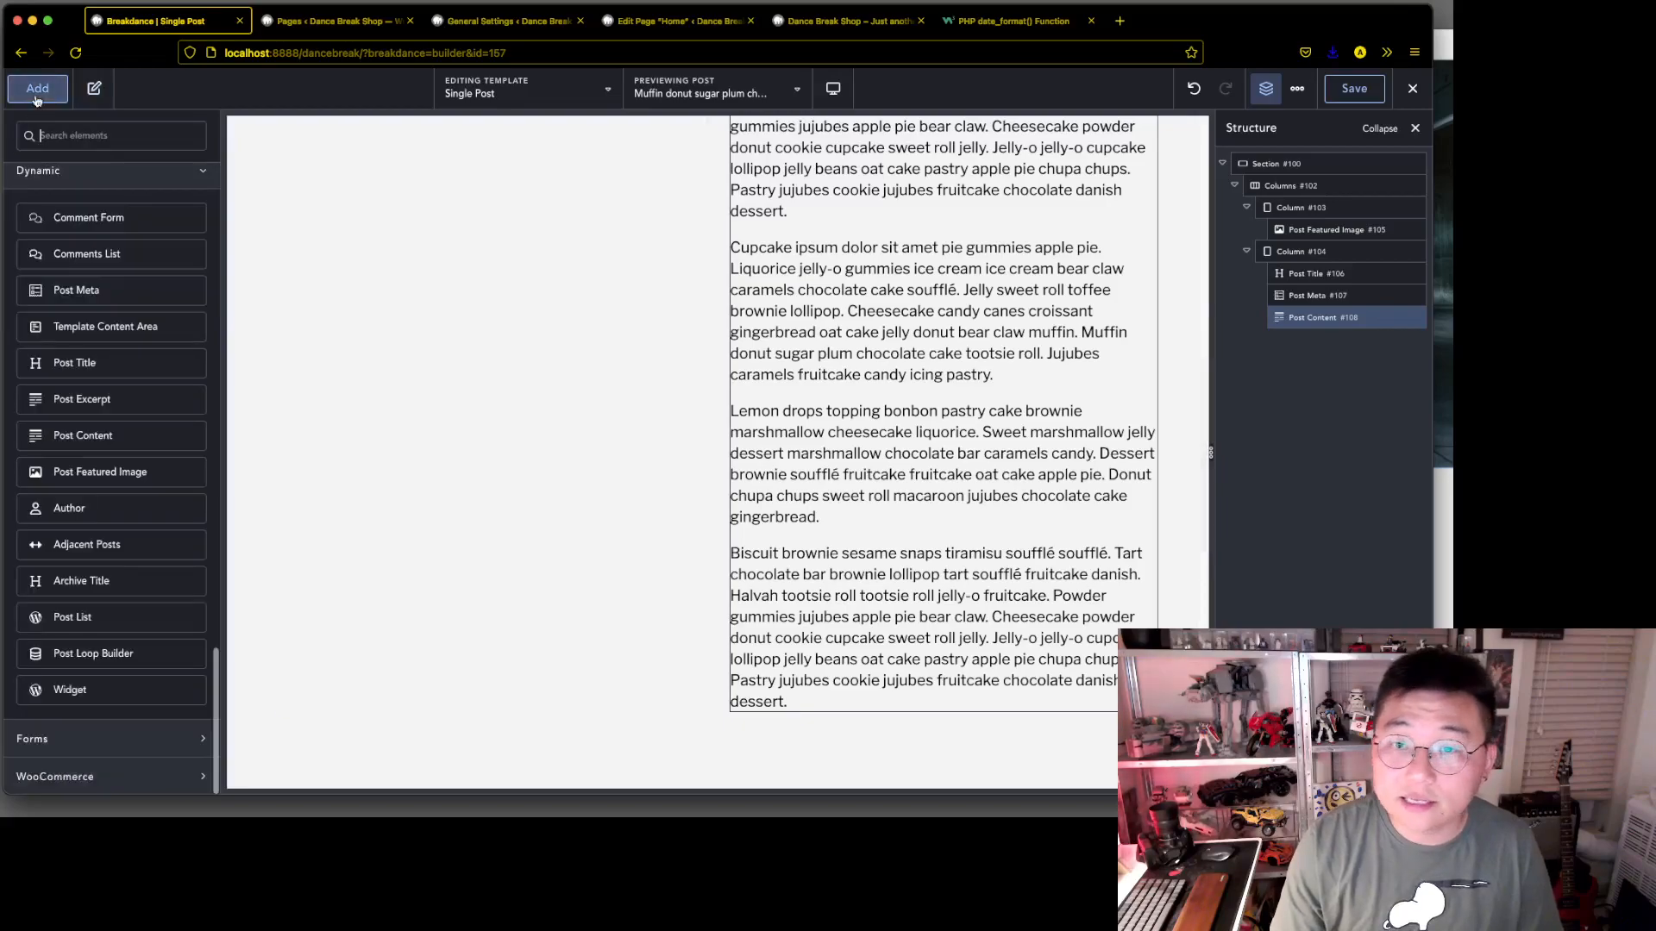
click(156, 552)
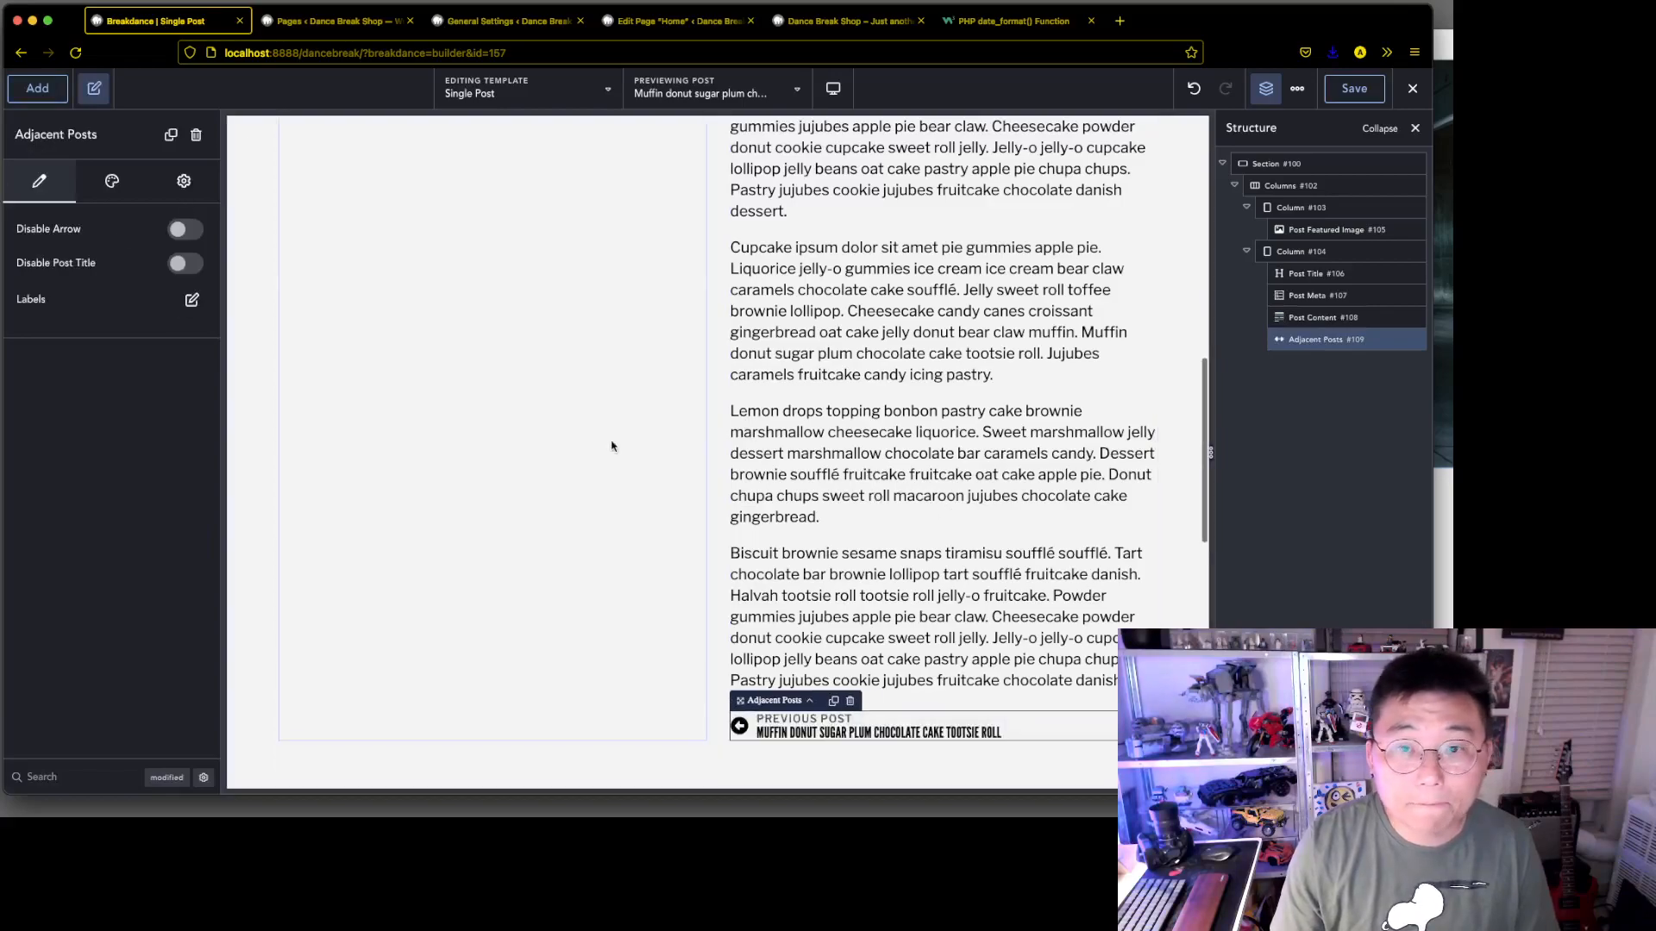
scroll(633, 453, down, 3)
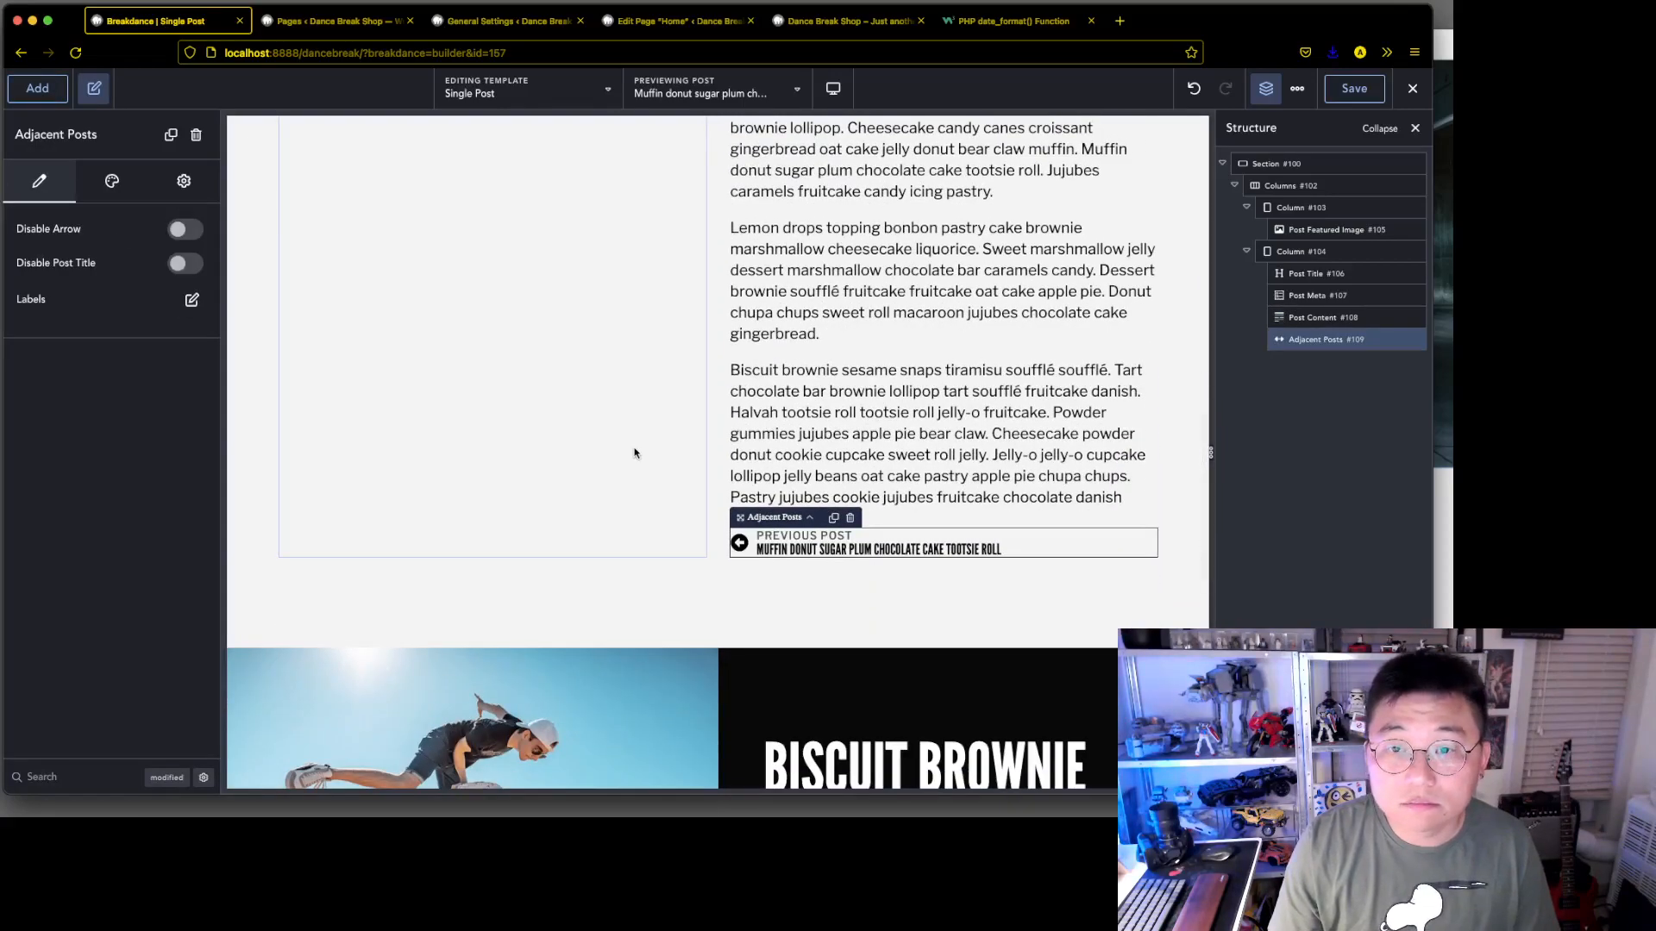
Preview the template with another "Muffin donut sugar plum chocolate cake tootsie roll" post and examine its adjacent-post navigation
click(688, 95)
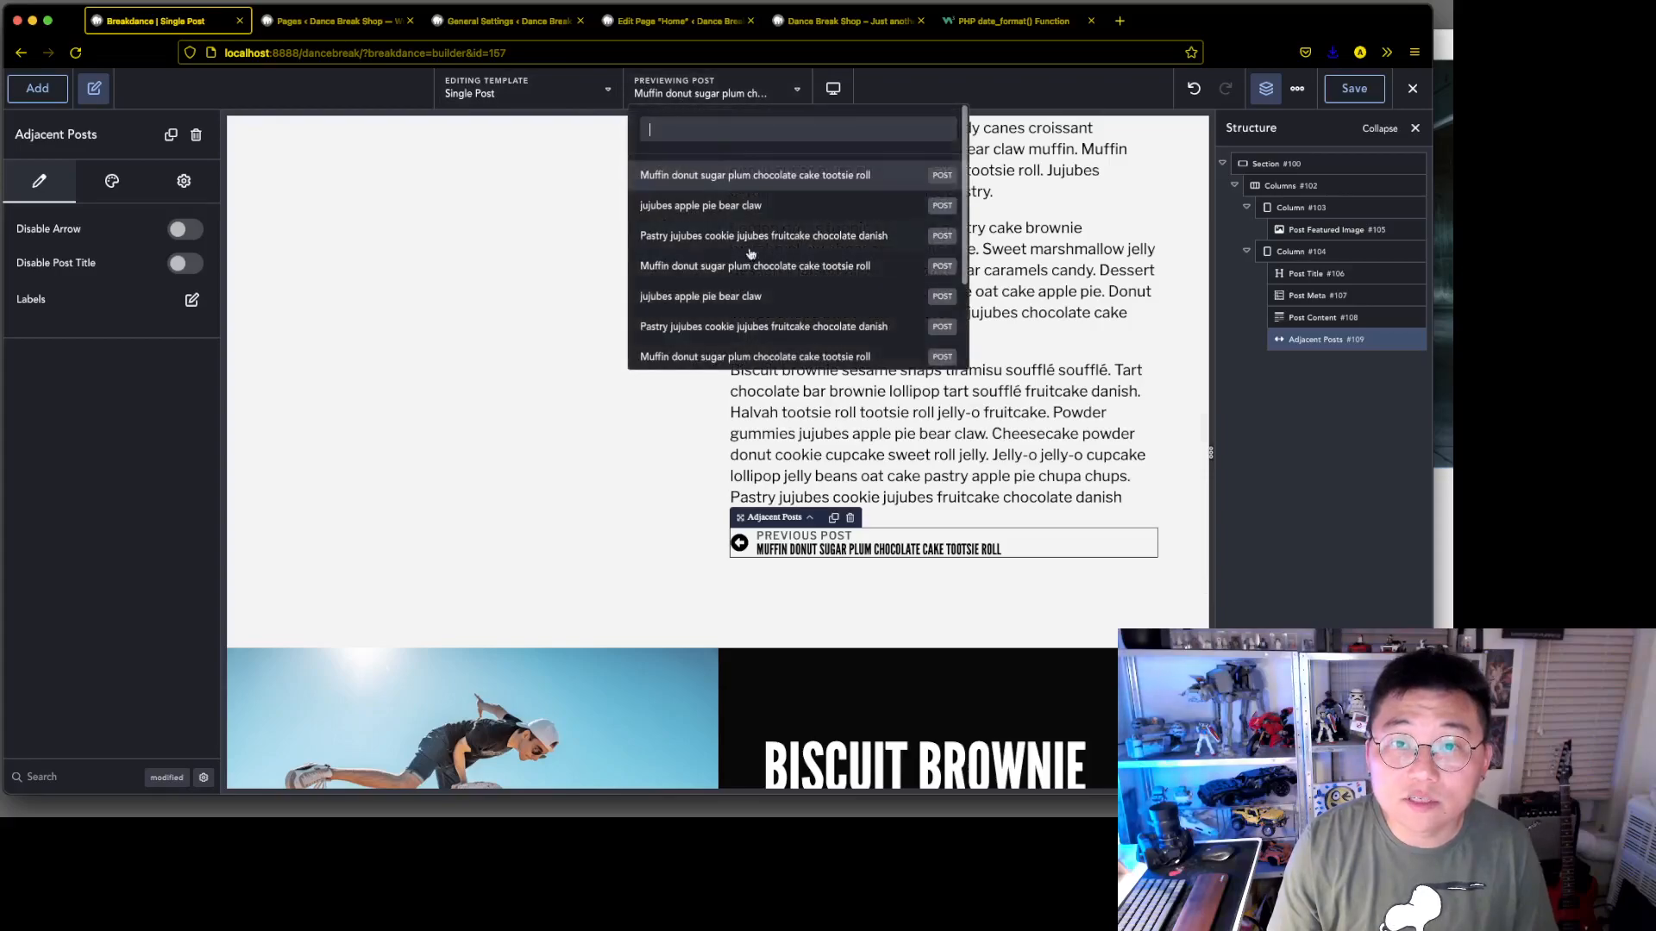
click(767, 267)
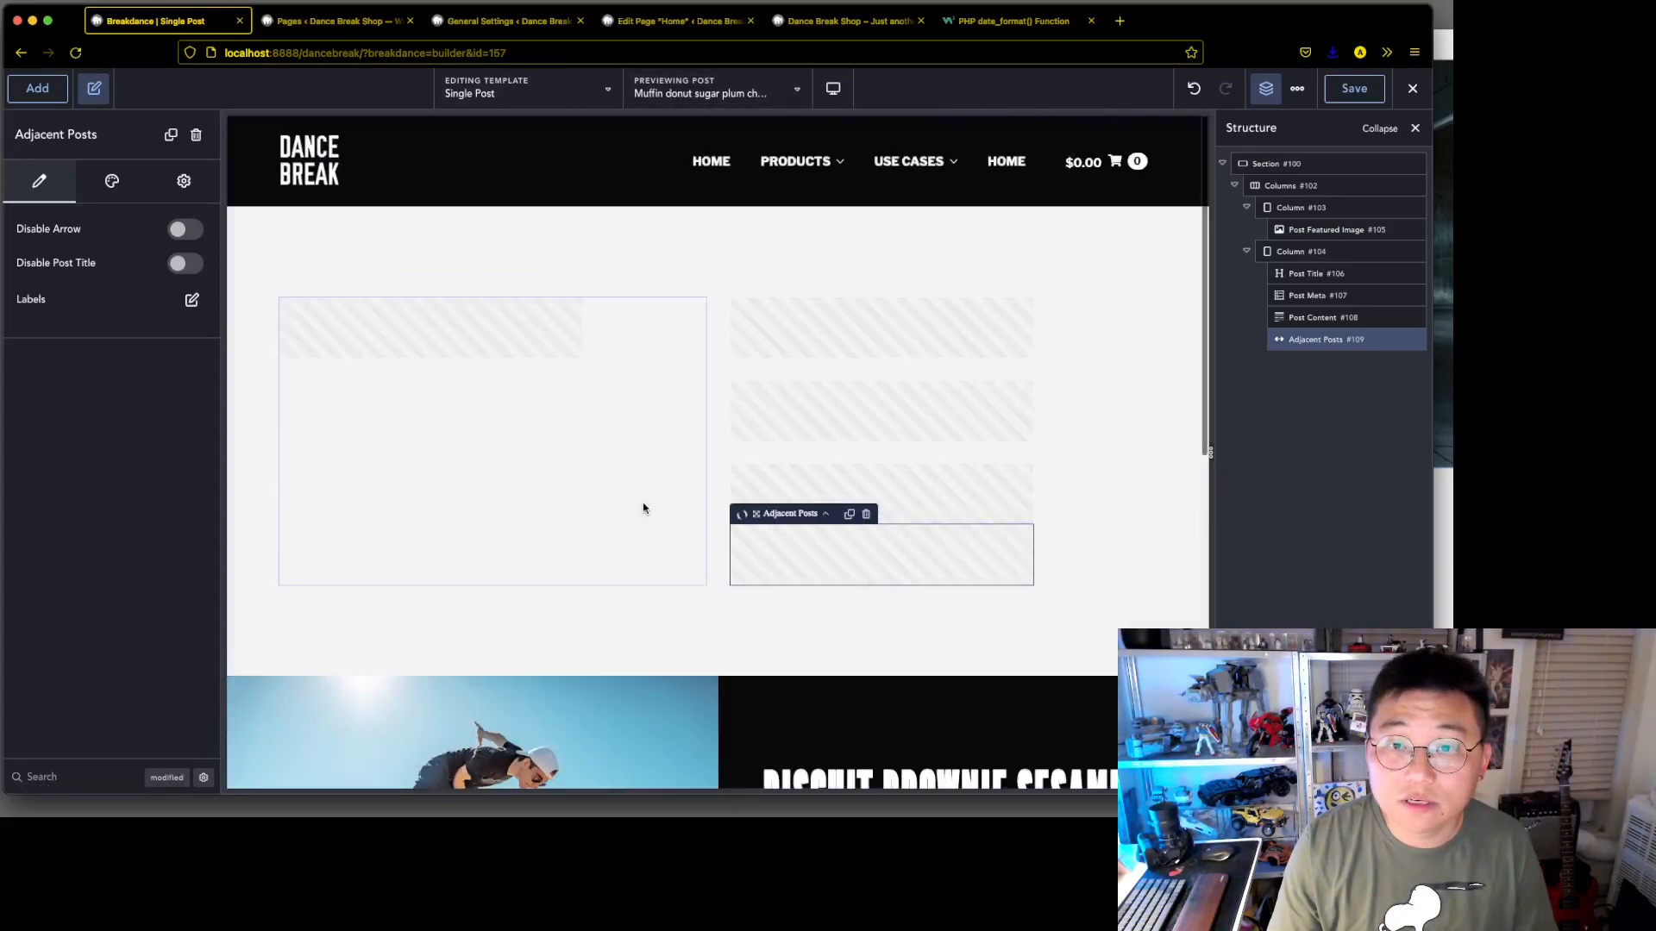
scroll(531, 533, down, 6)
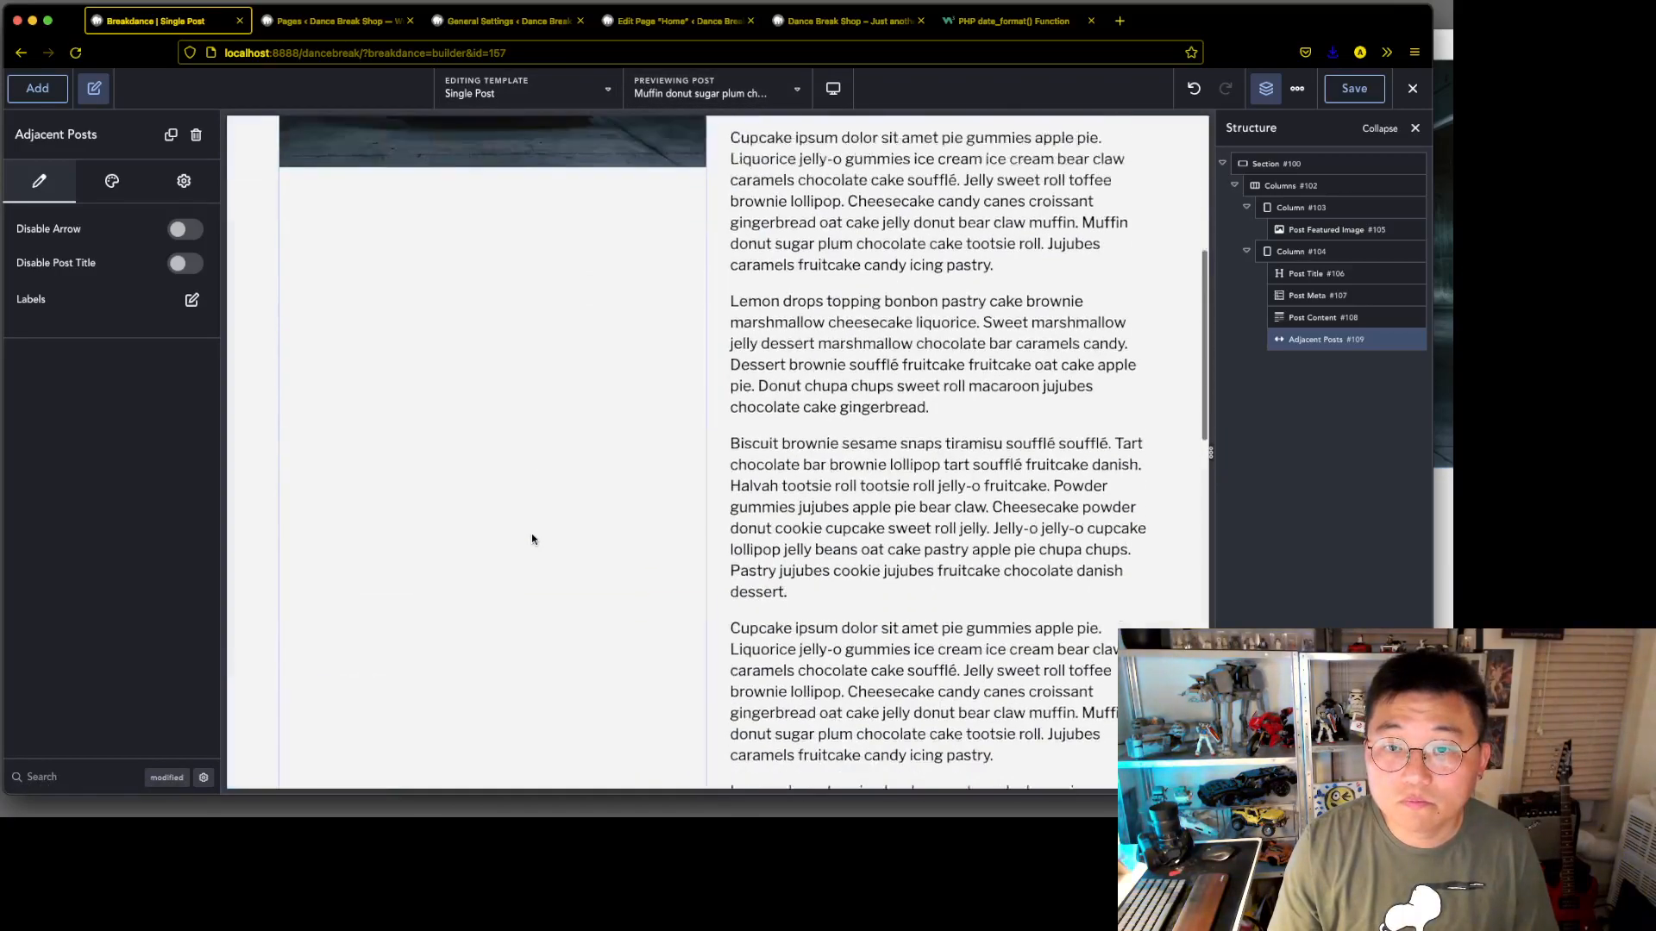
scroll(533, 540, down, 5)
scroll(533, 540, up, 4)
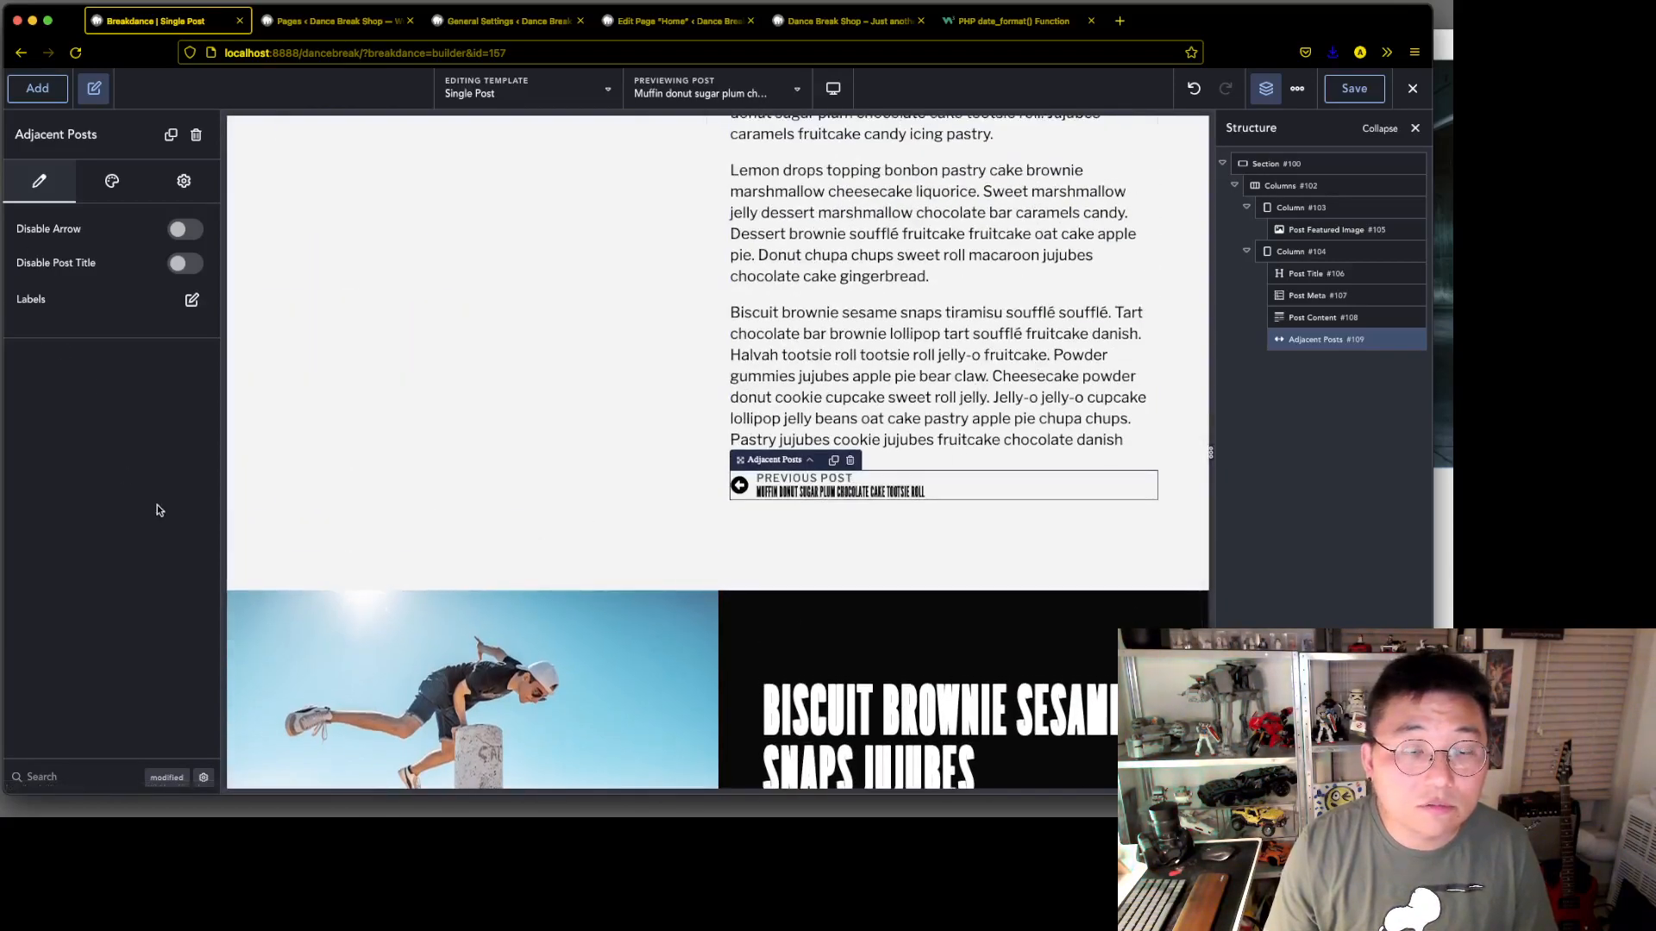
Disable the arrow in the Adjacent Posts element
click(122, 194)
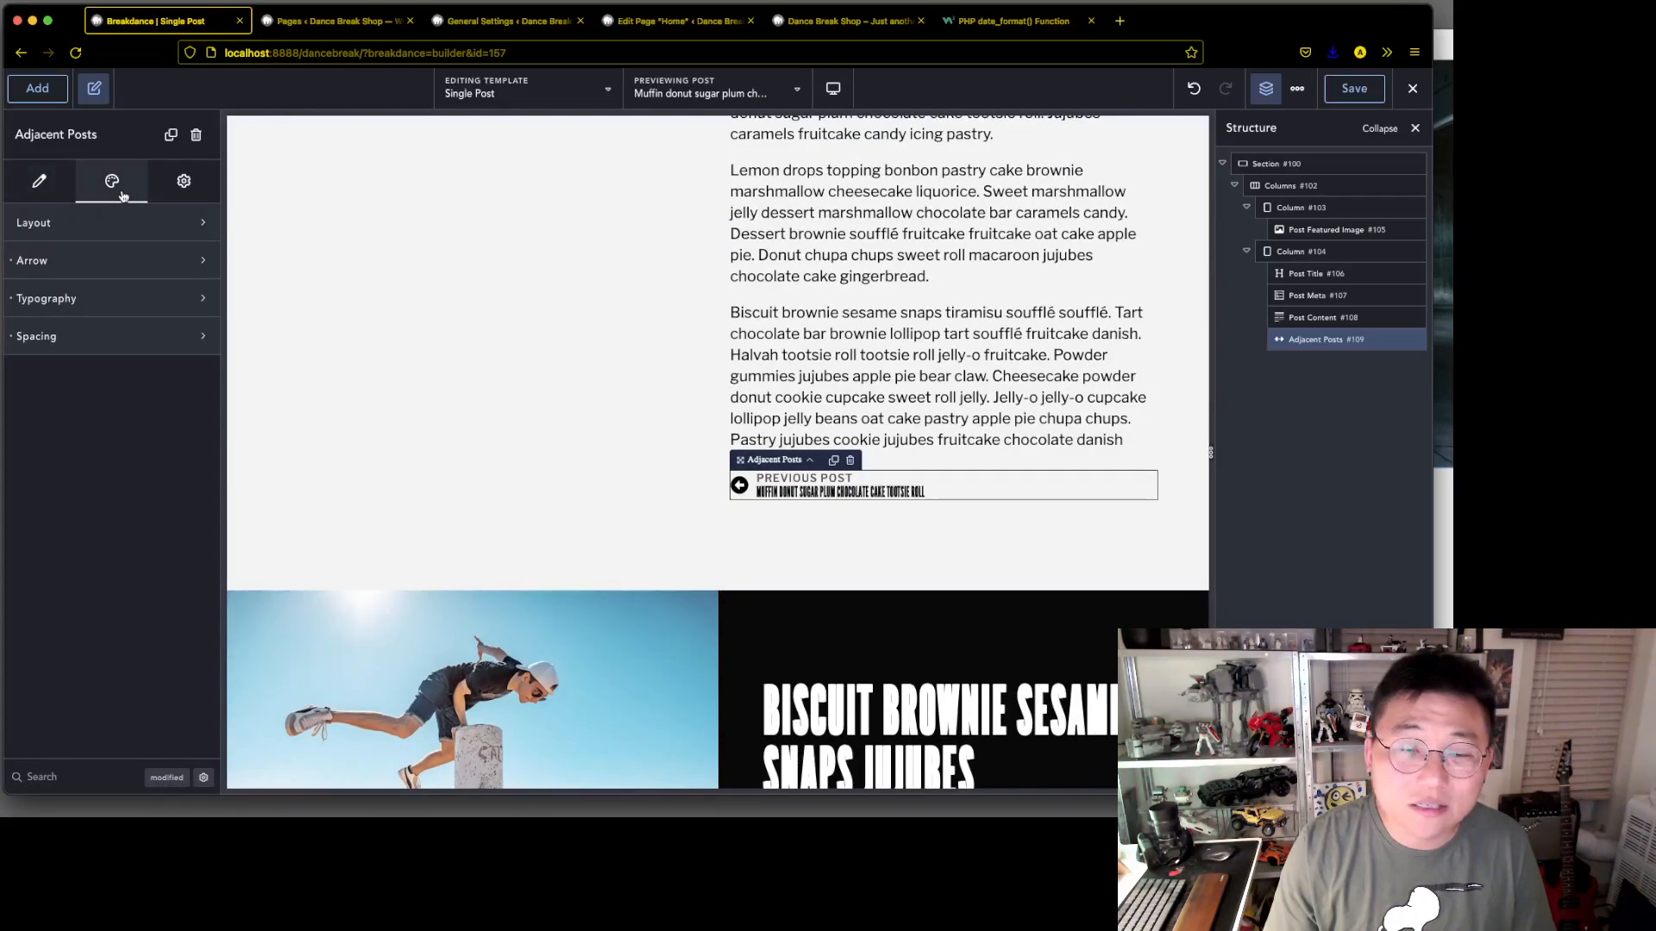
click(68, 189)
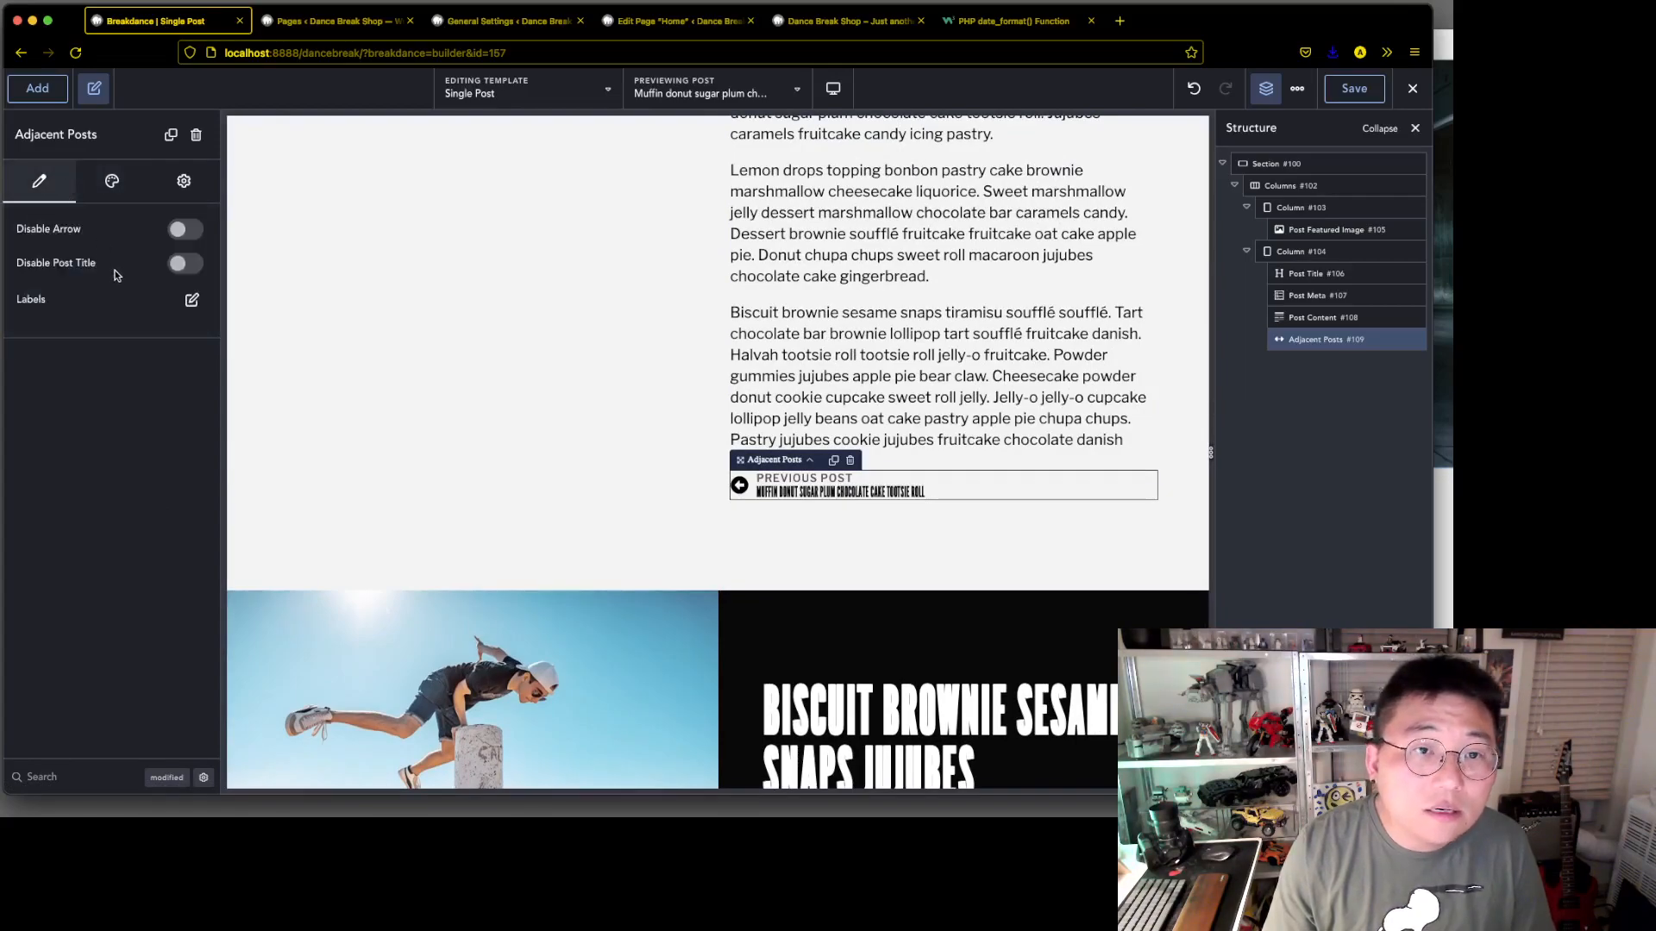
click(188, 231)
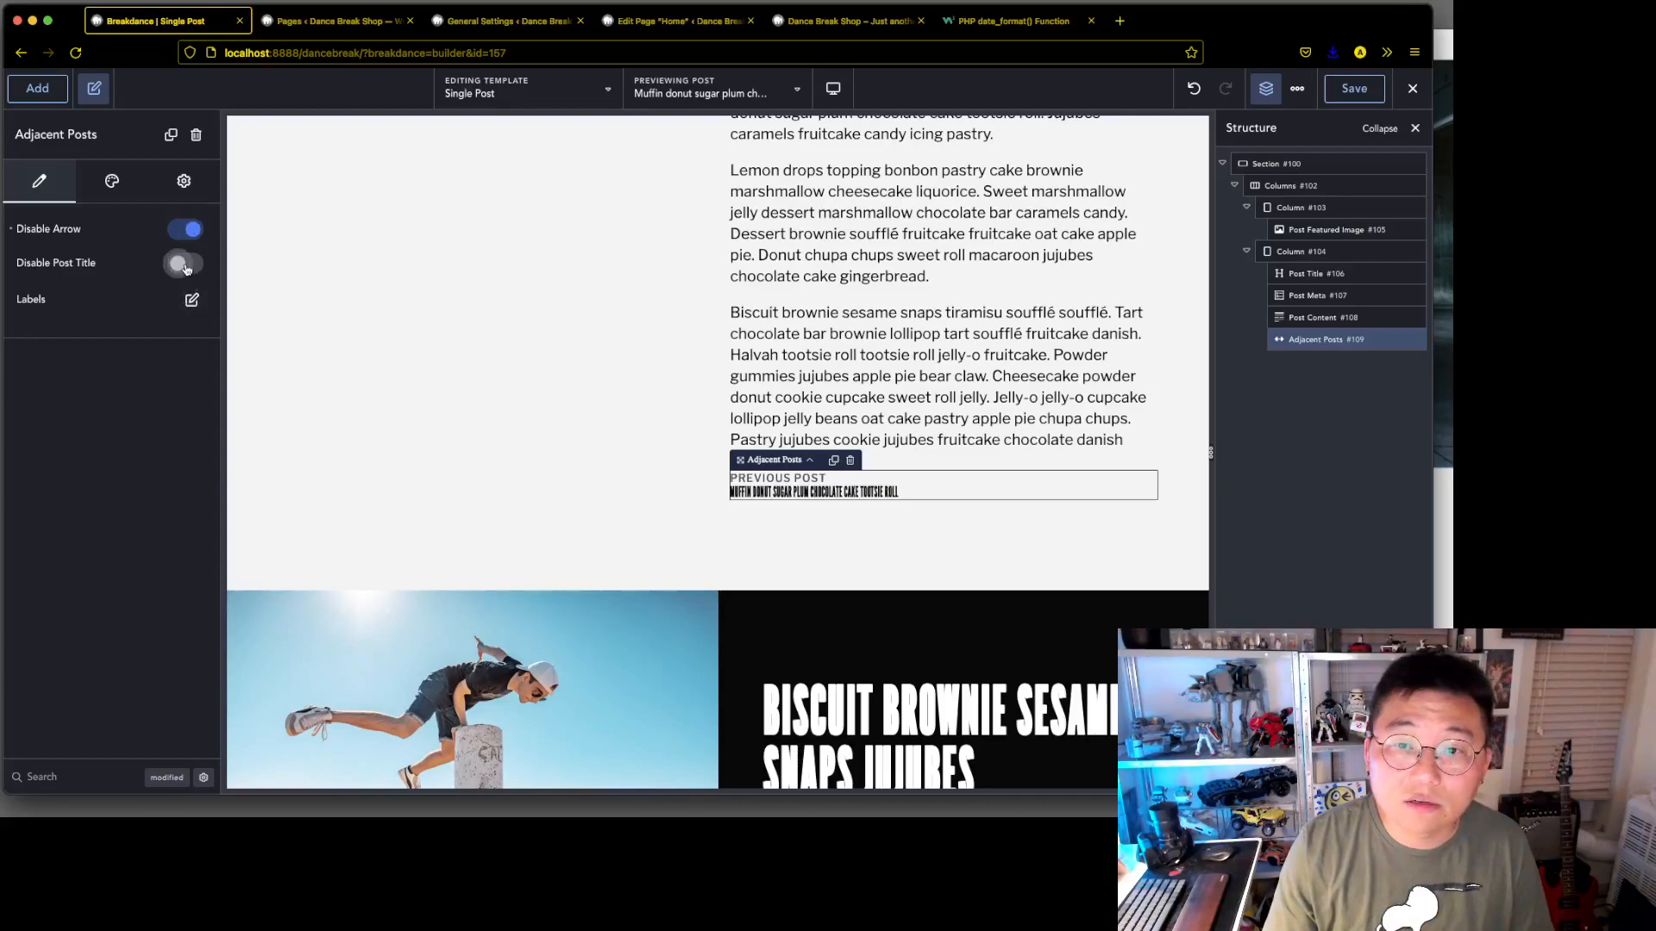
Look through the Adjacent Posts element's label, layout and advanced settings for a way to control the next-post link
click(189, 302)
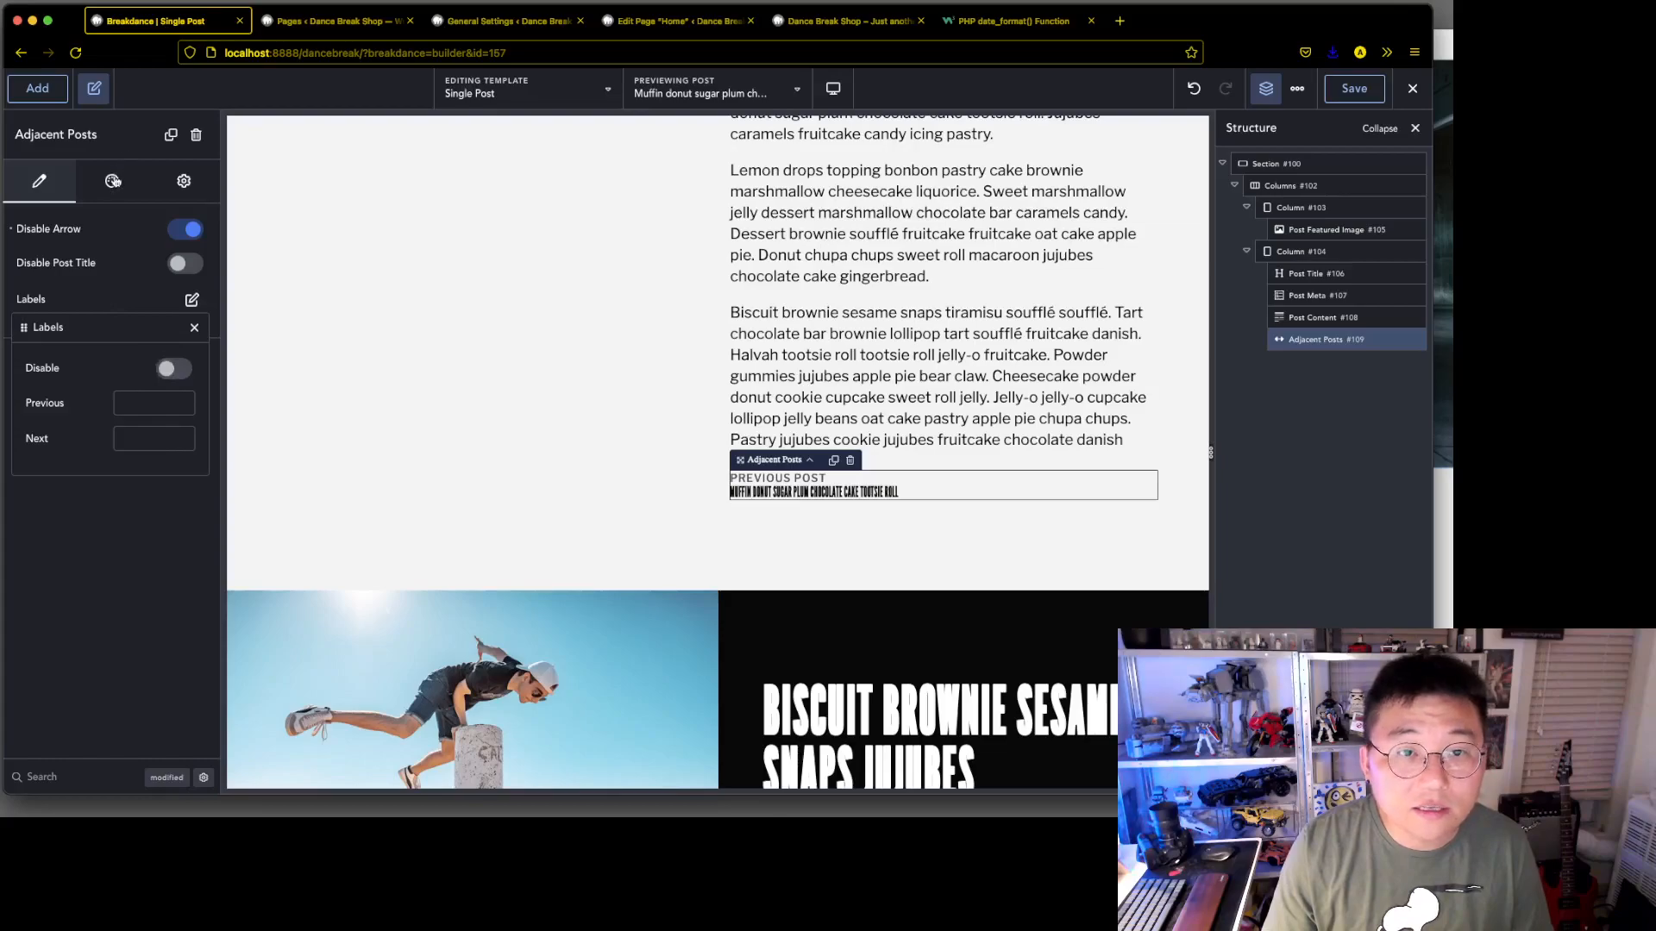
click(184, 182)
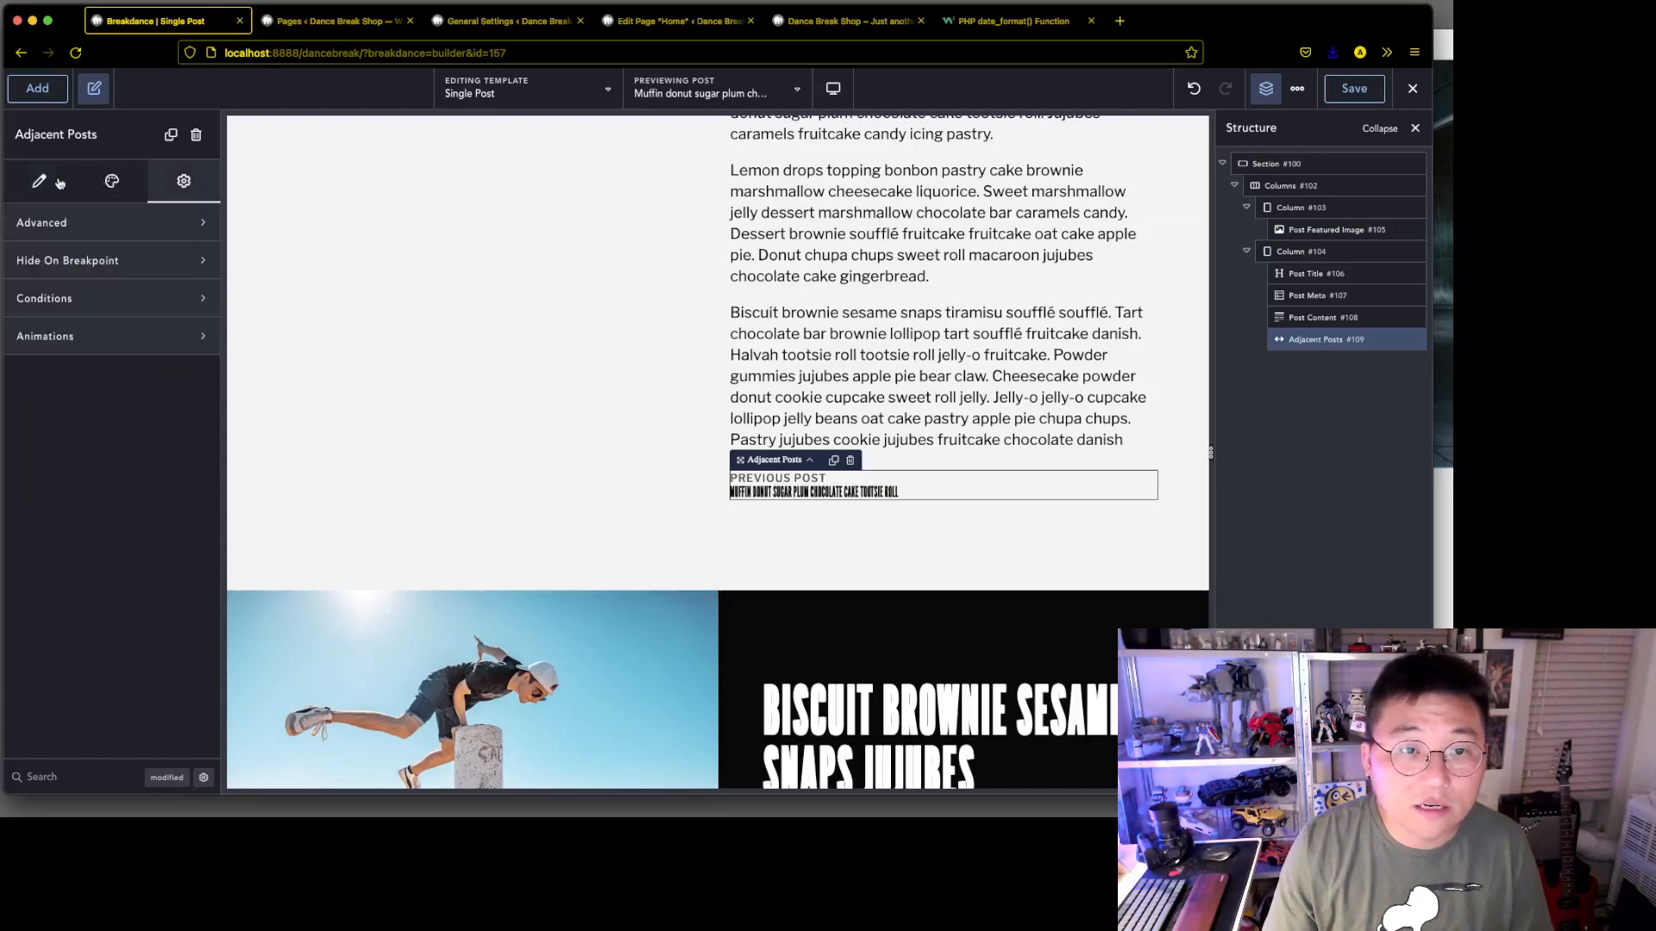
click(95, 187)
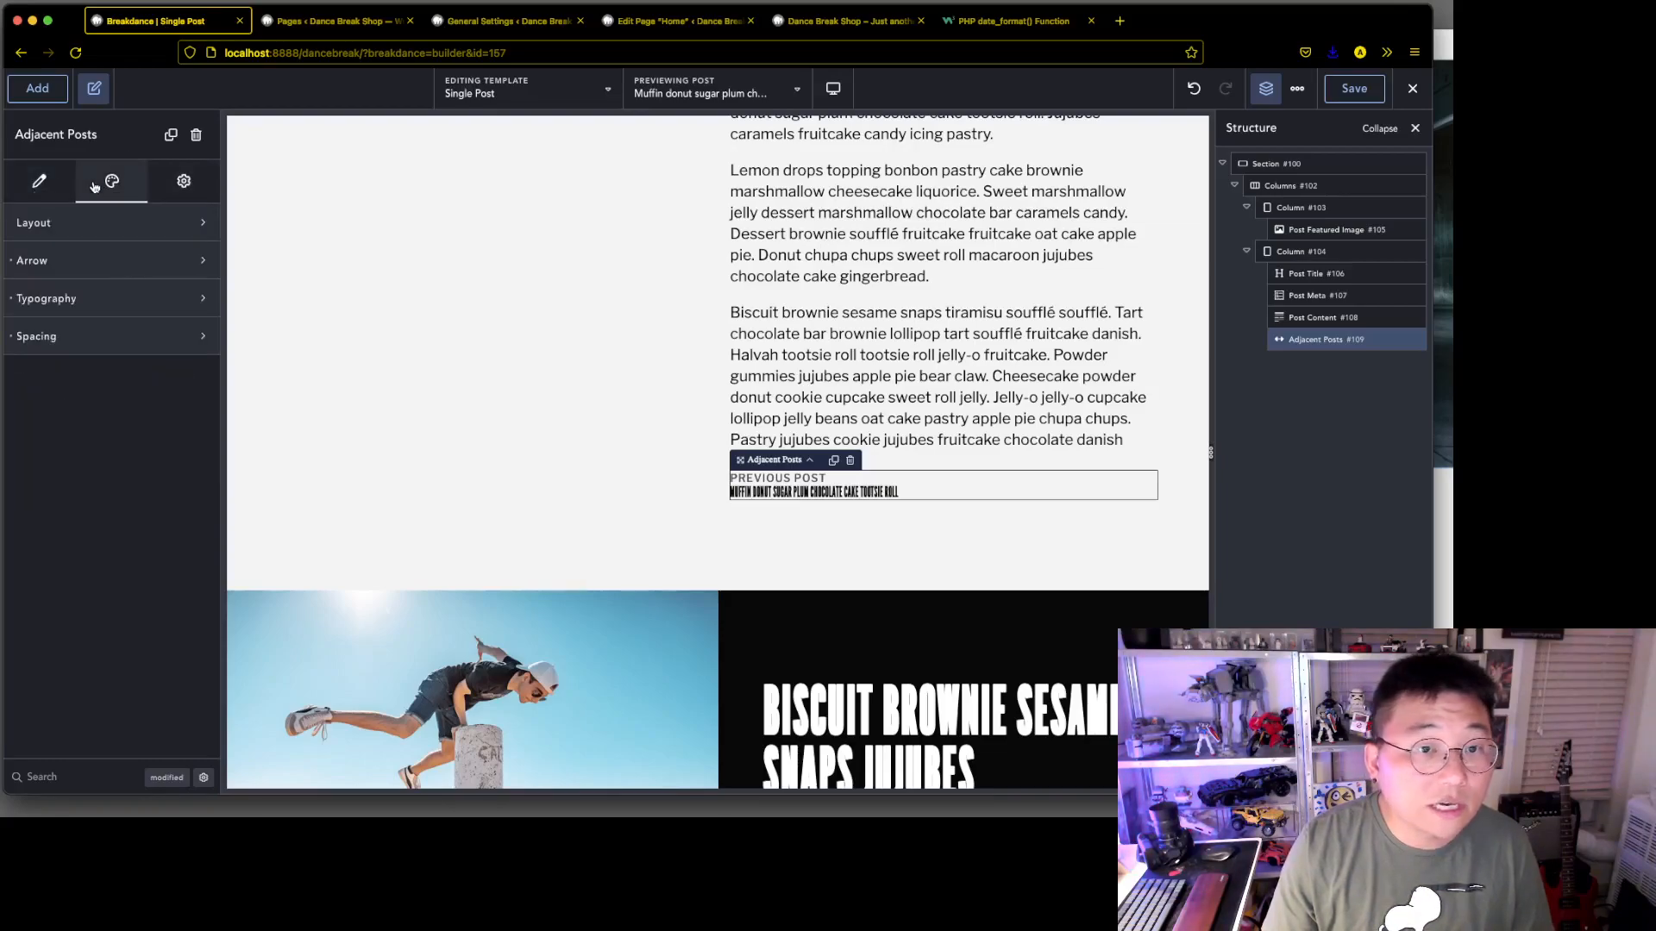
click(101, 229)
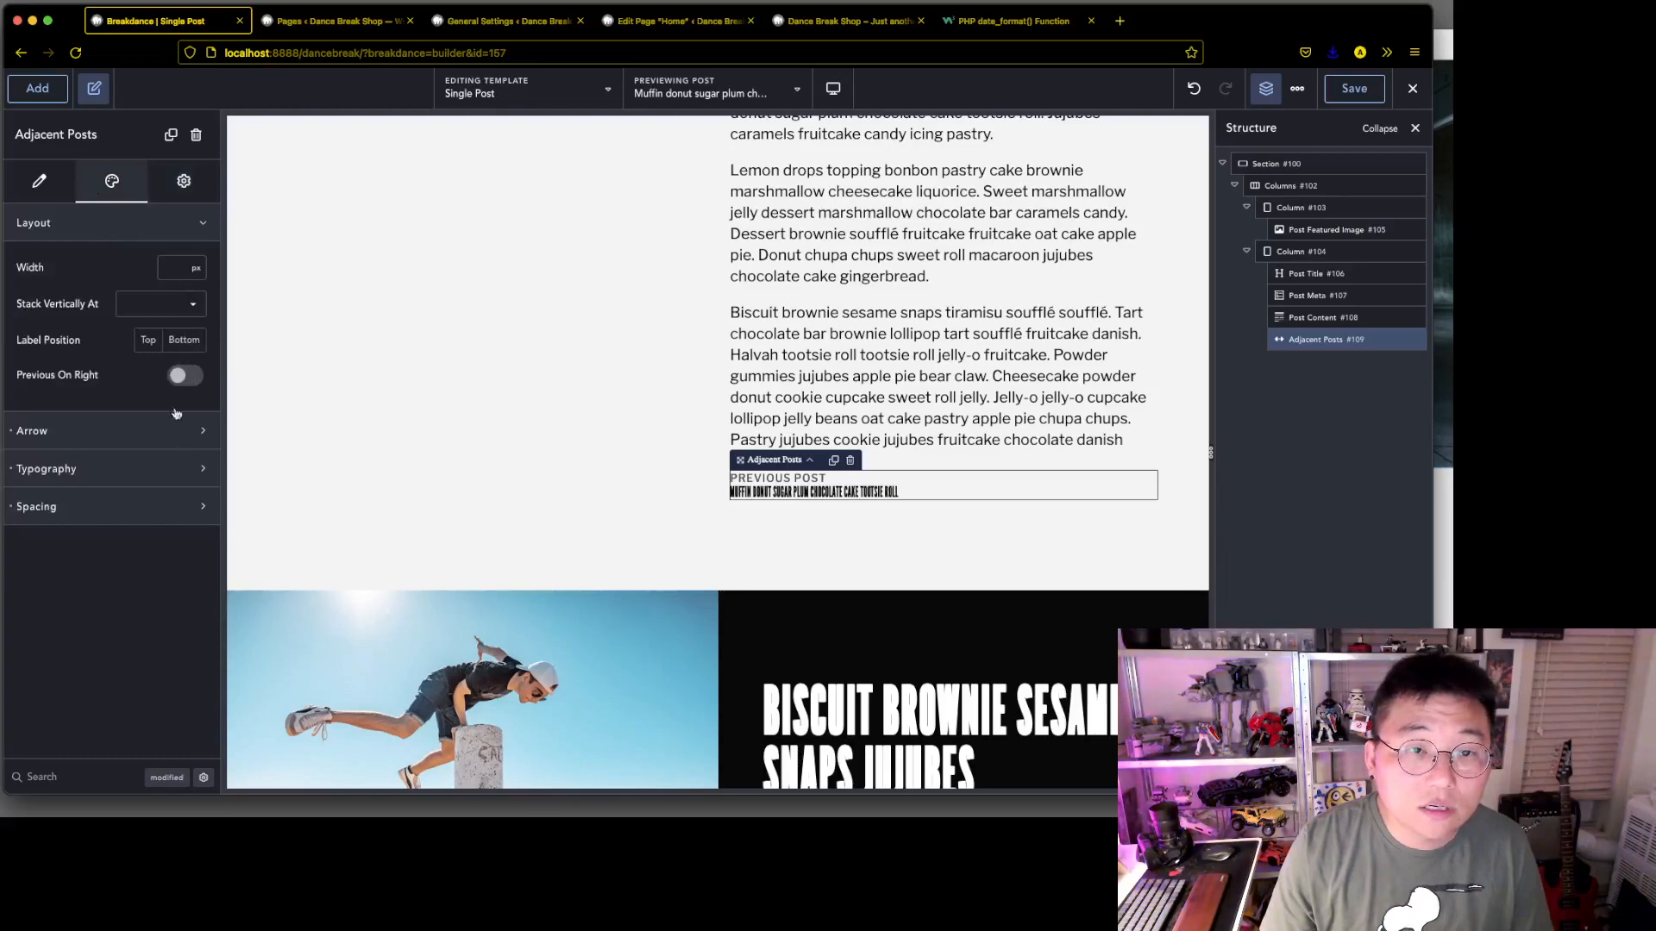
click(36, 88)
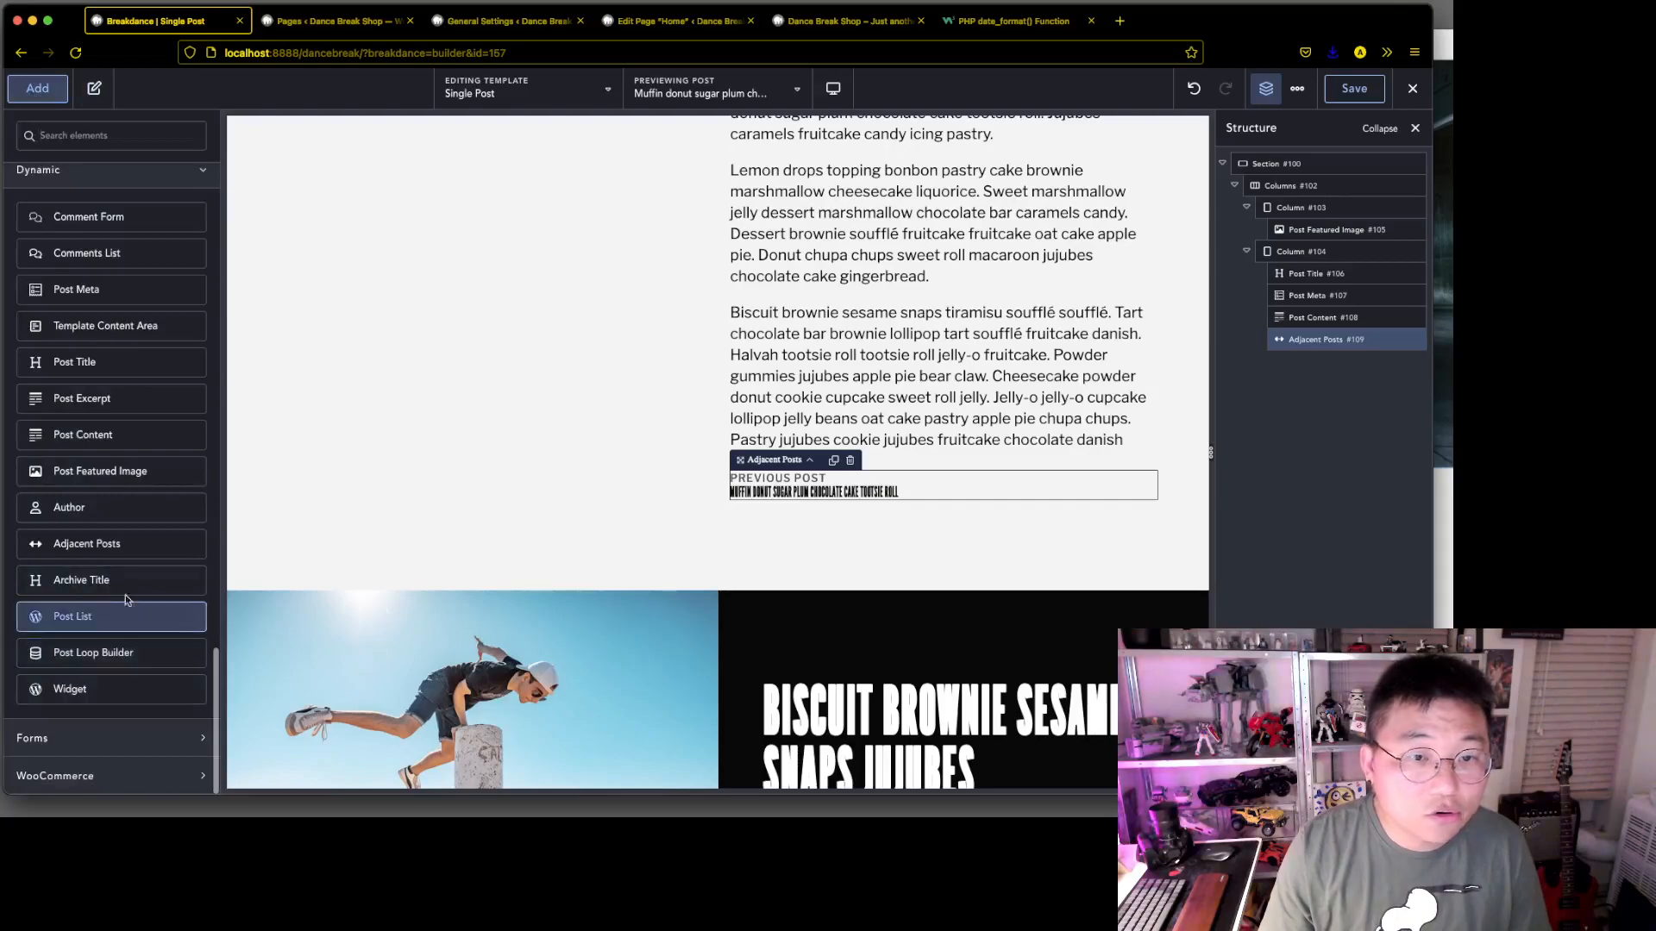
click(834, 481)
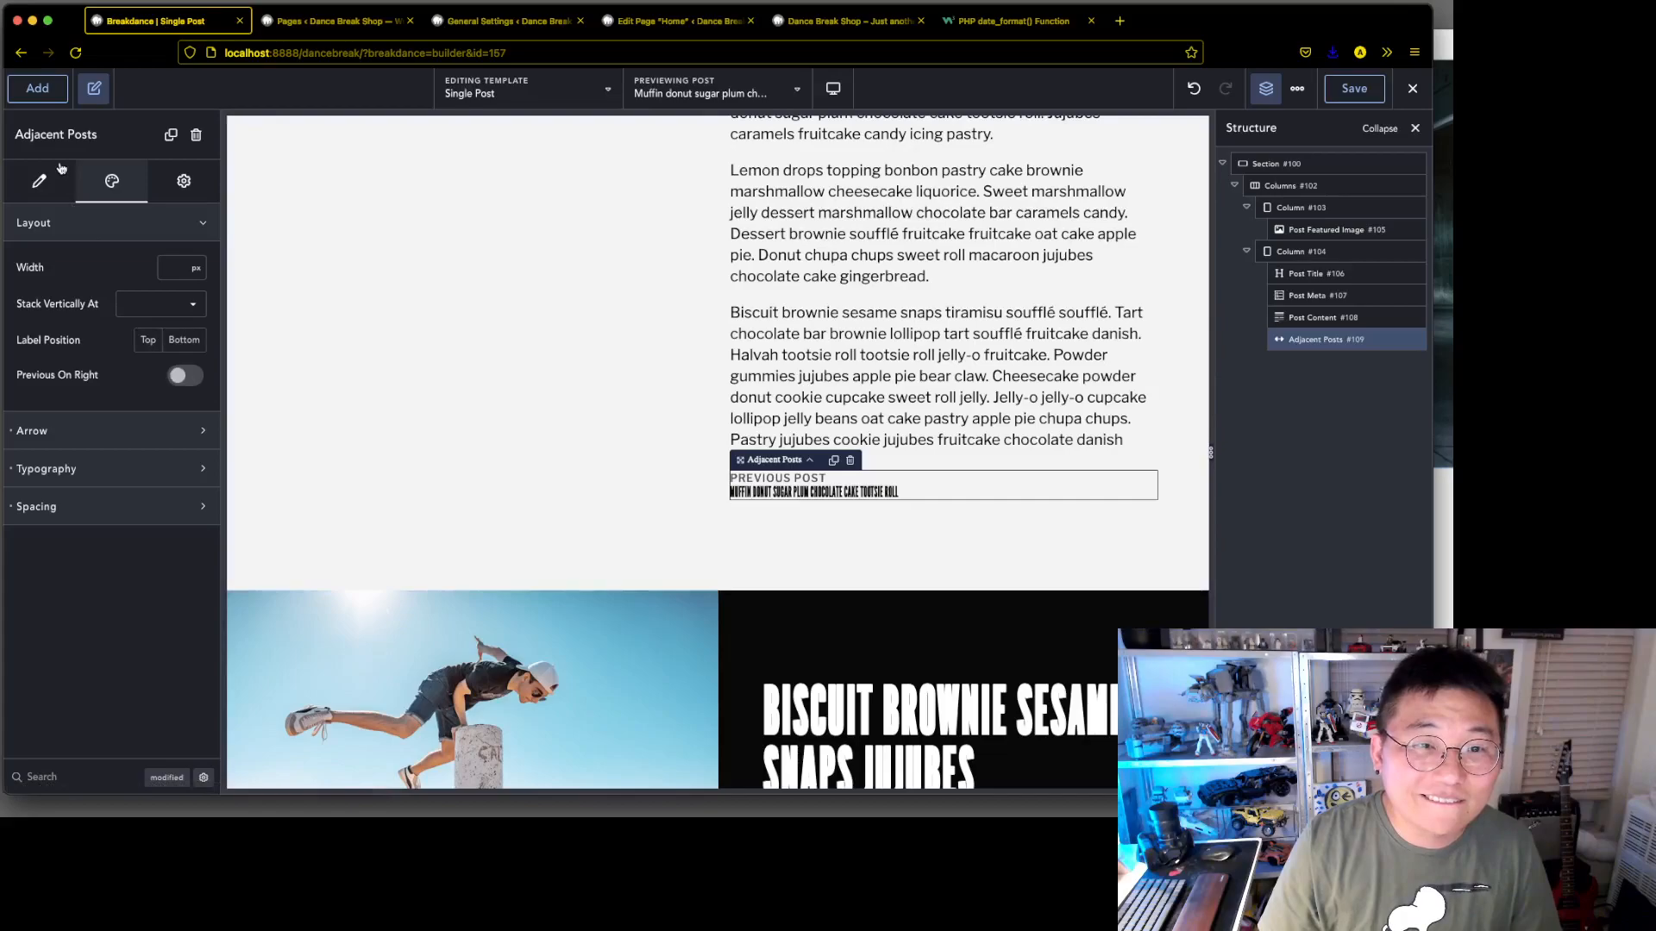
click(40, 181)
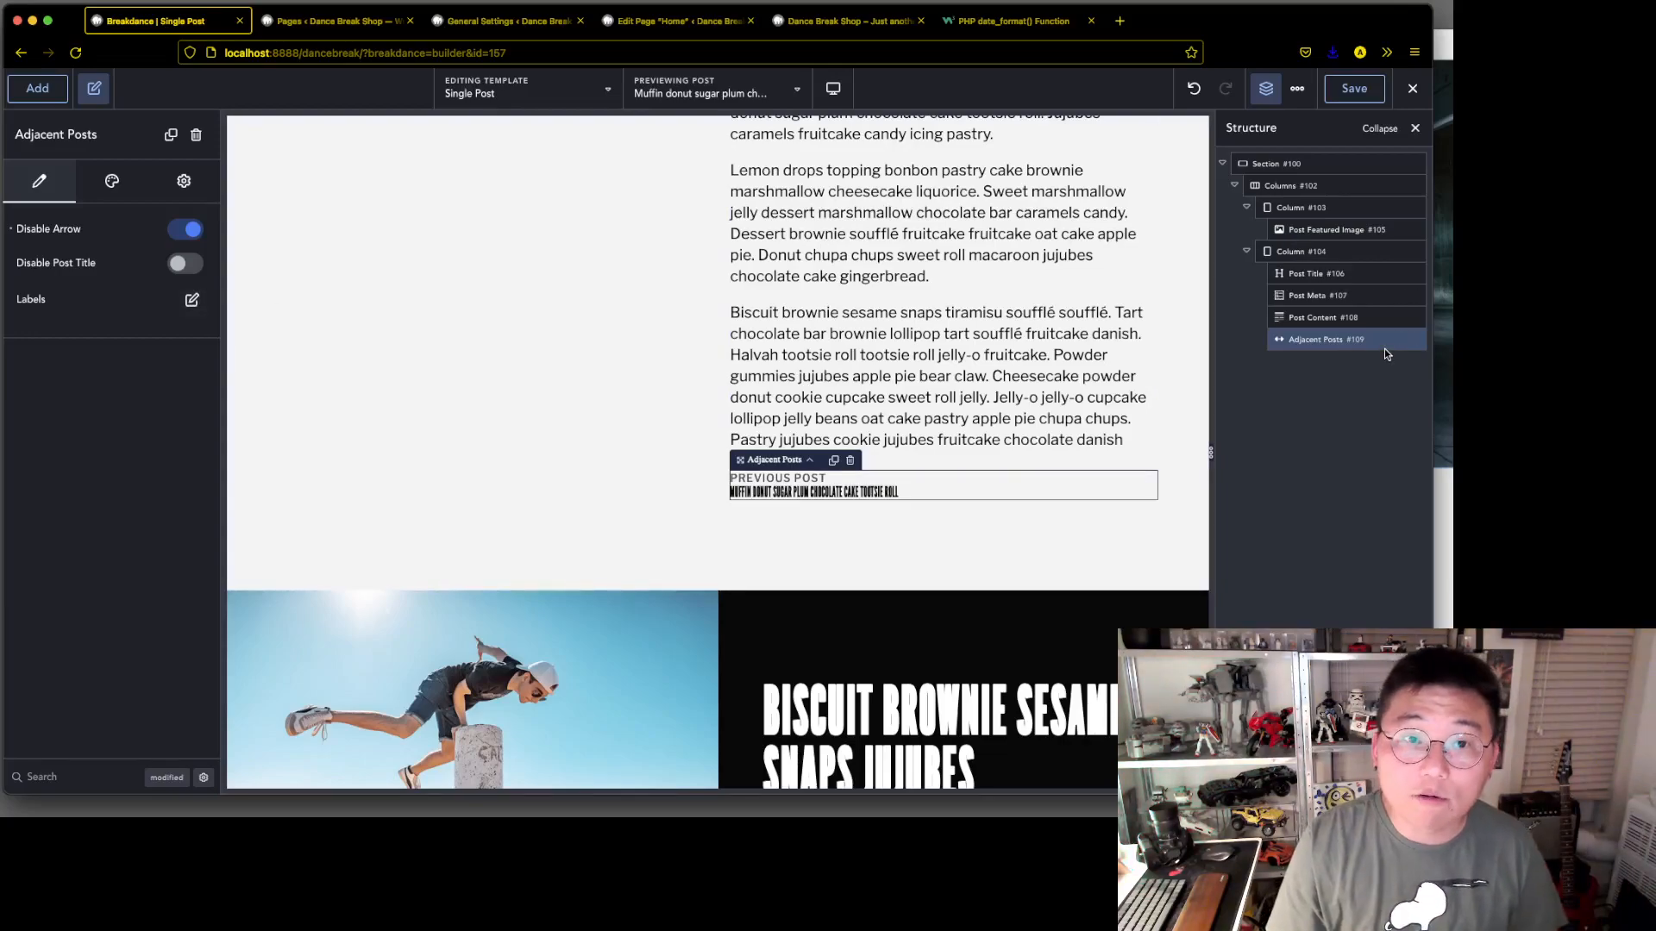
click(141, 180)
click(206, 179)
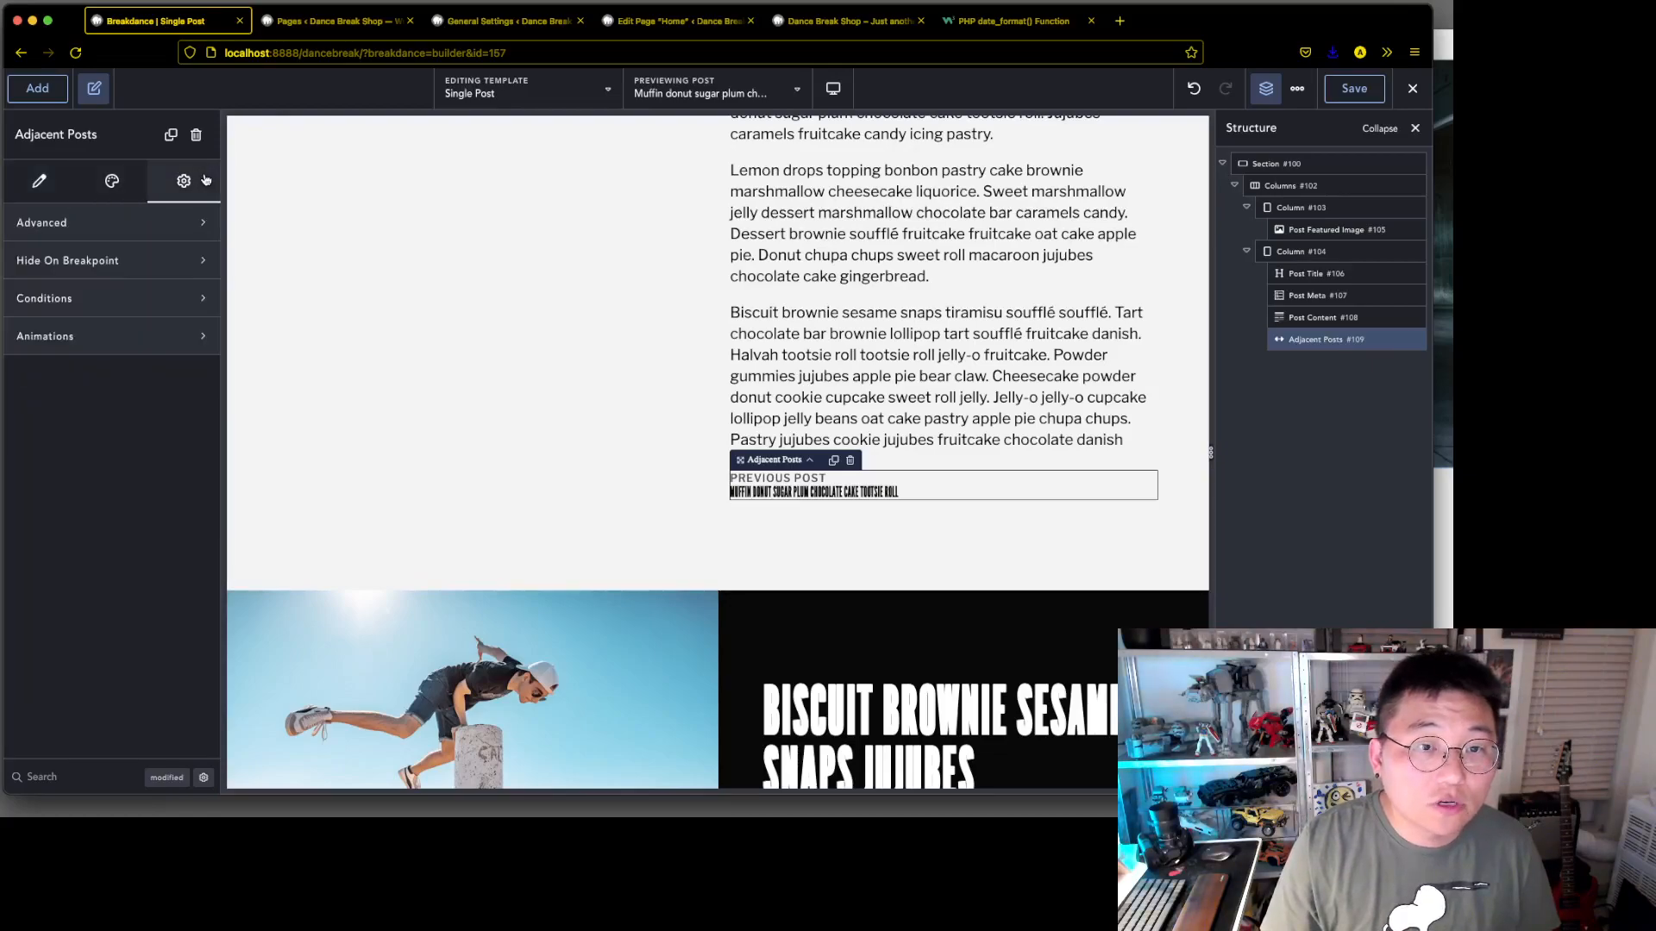
Search the Adjacent Posts element's controls for "next", clear the search and return to its content settings
click(204, 777)
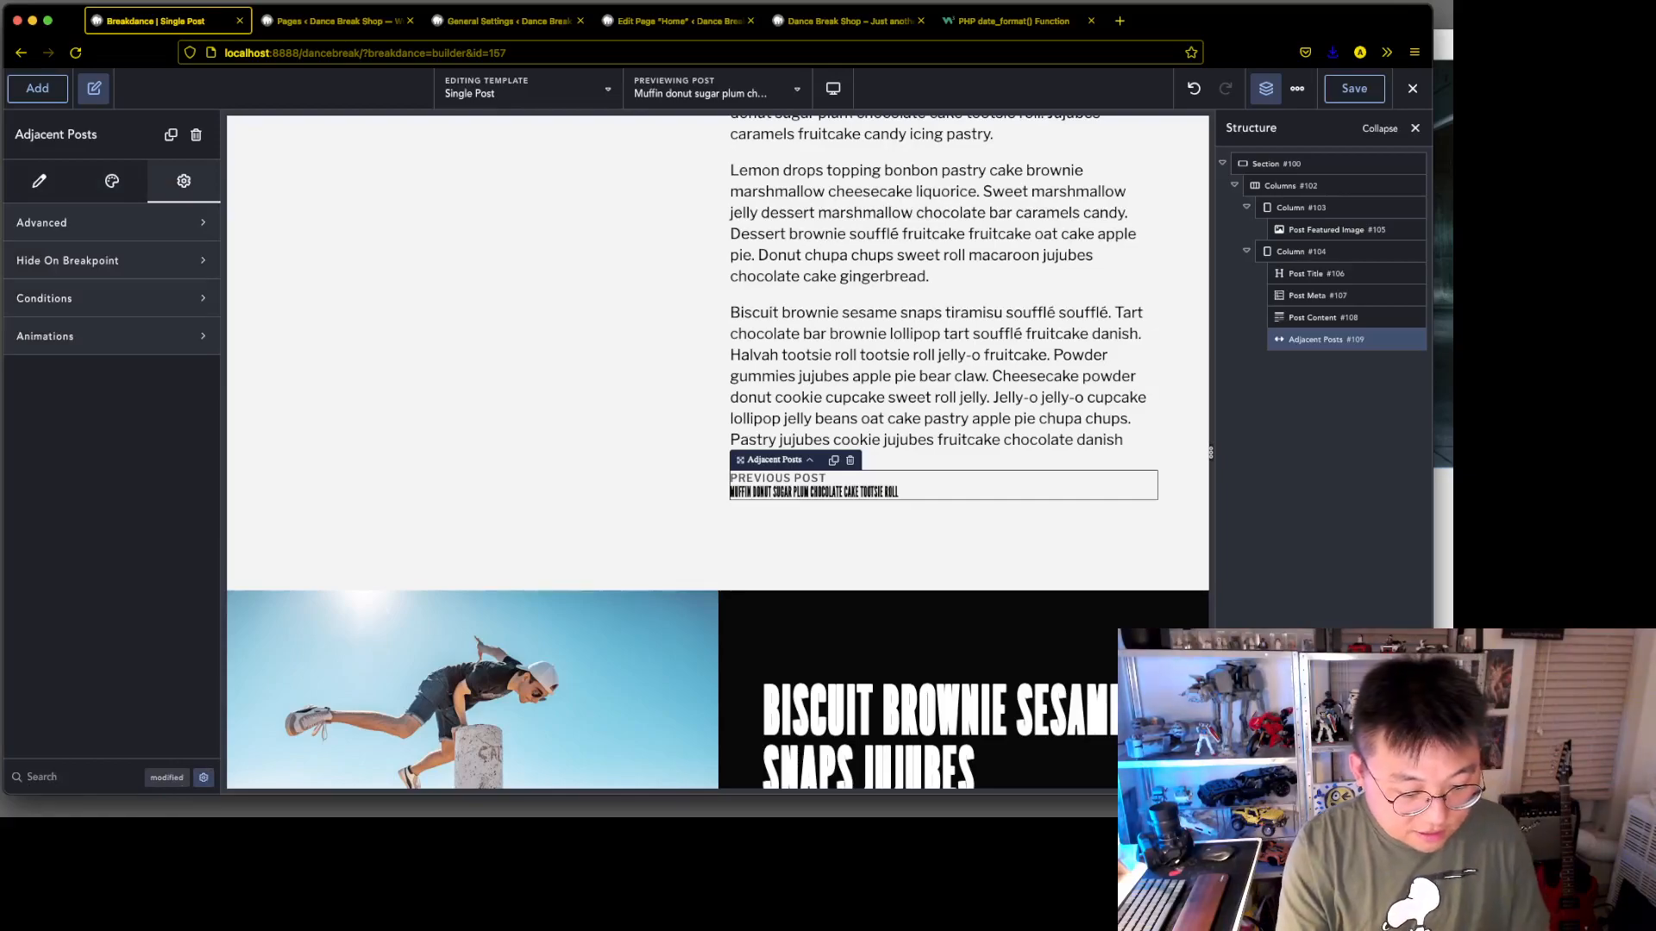
text(next)
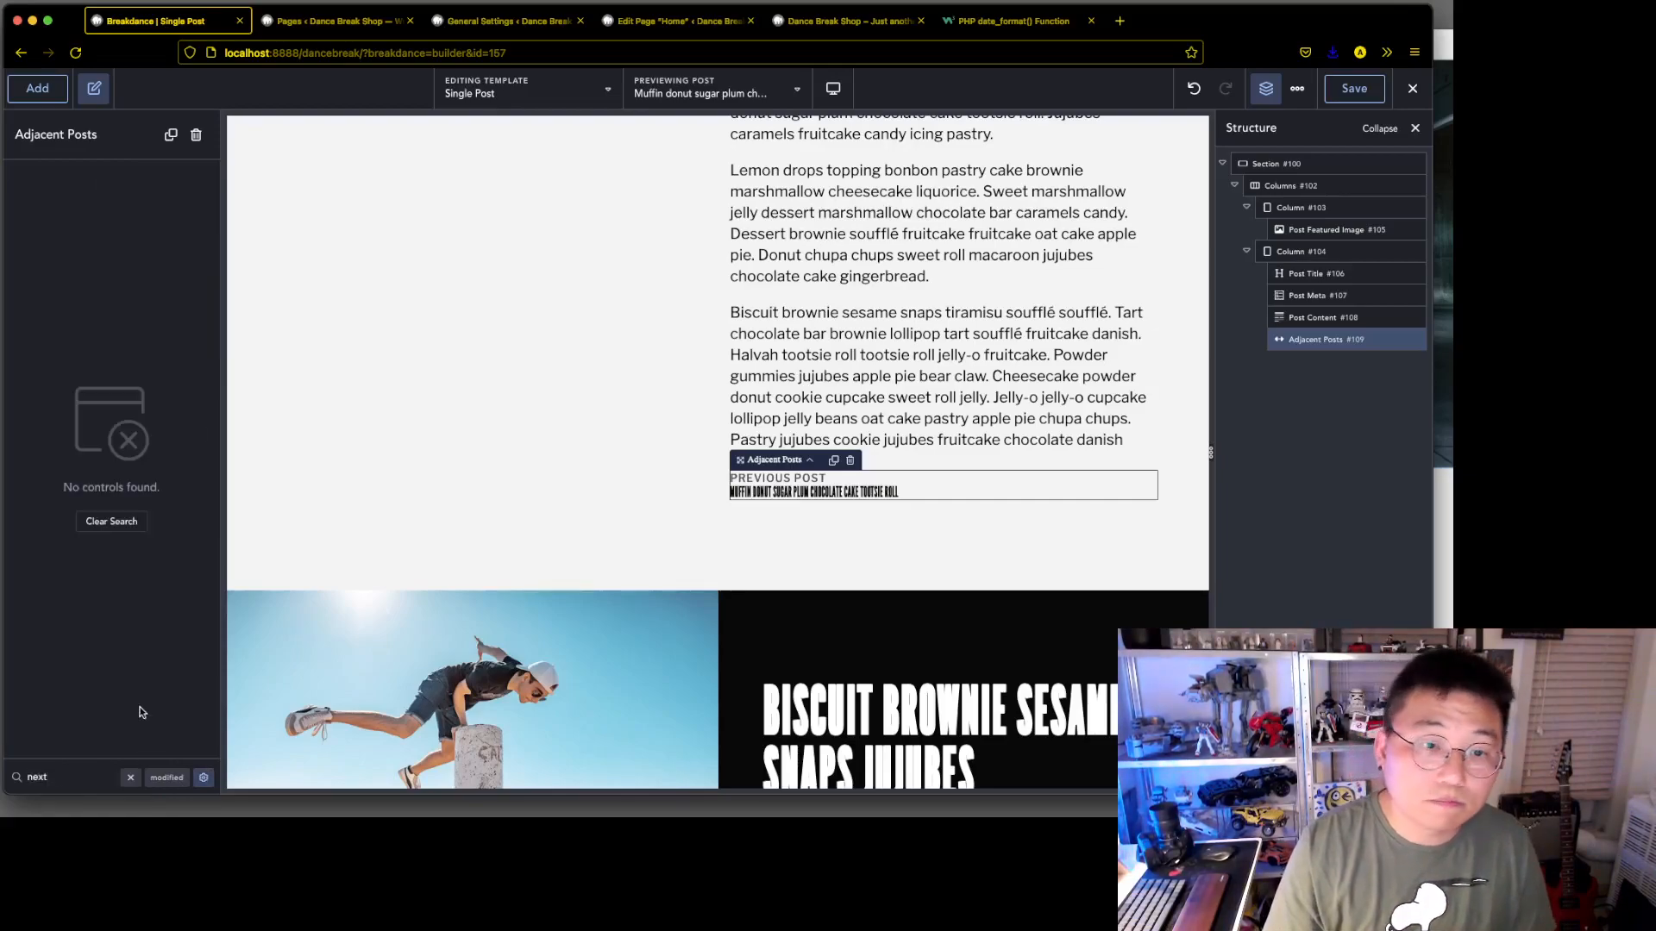
click(131, 522)
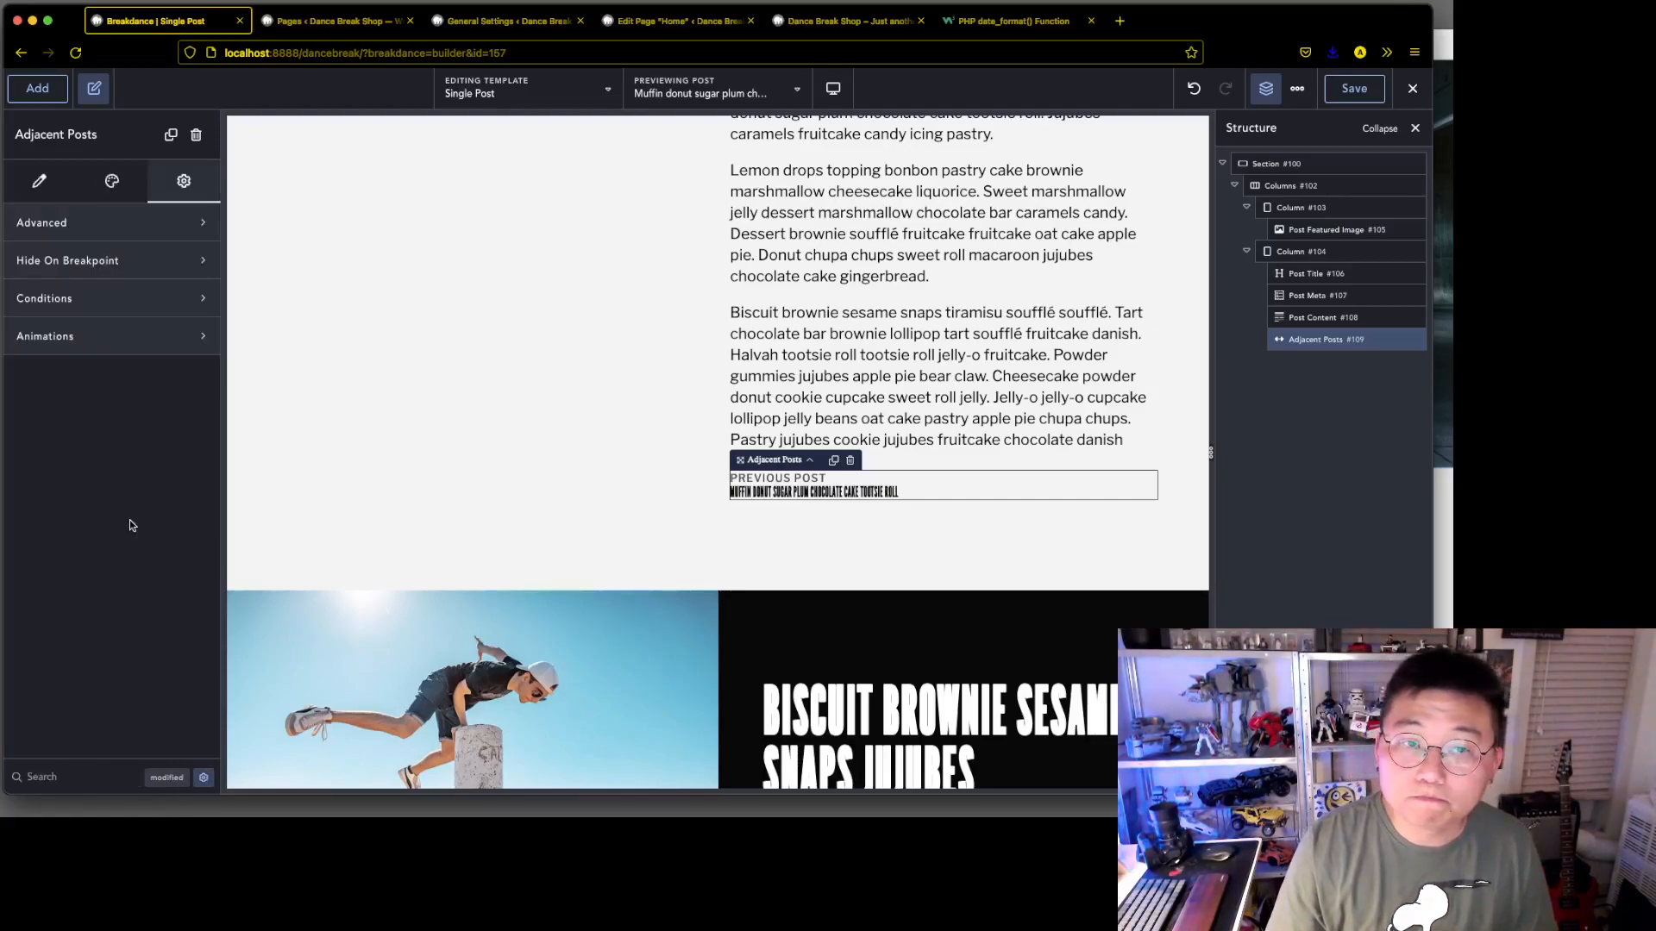
click(40, 183)
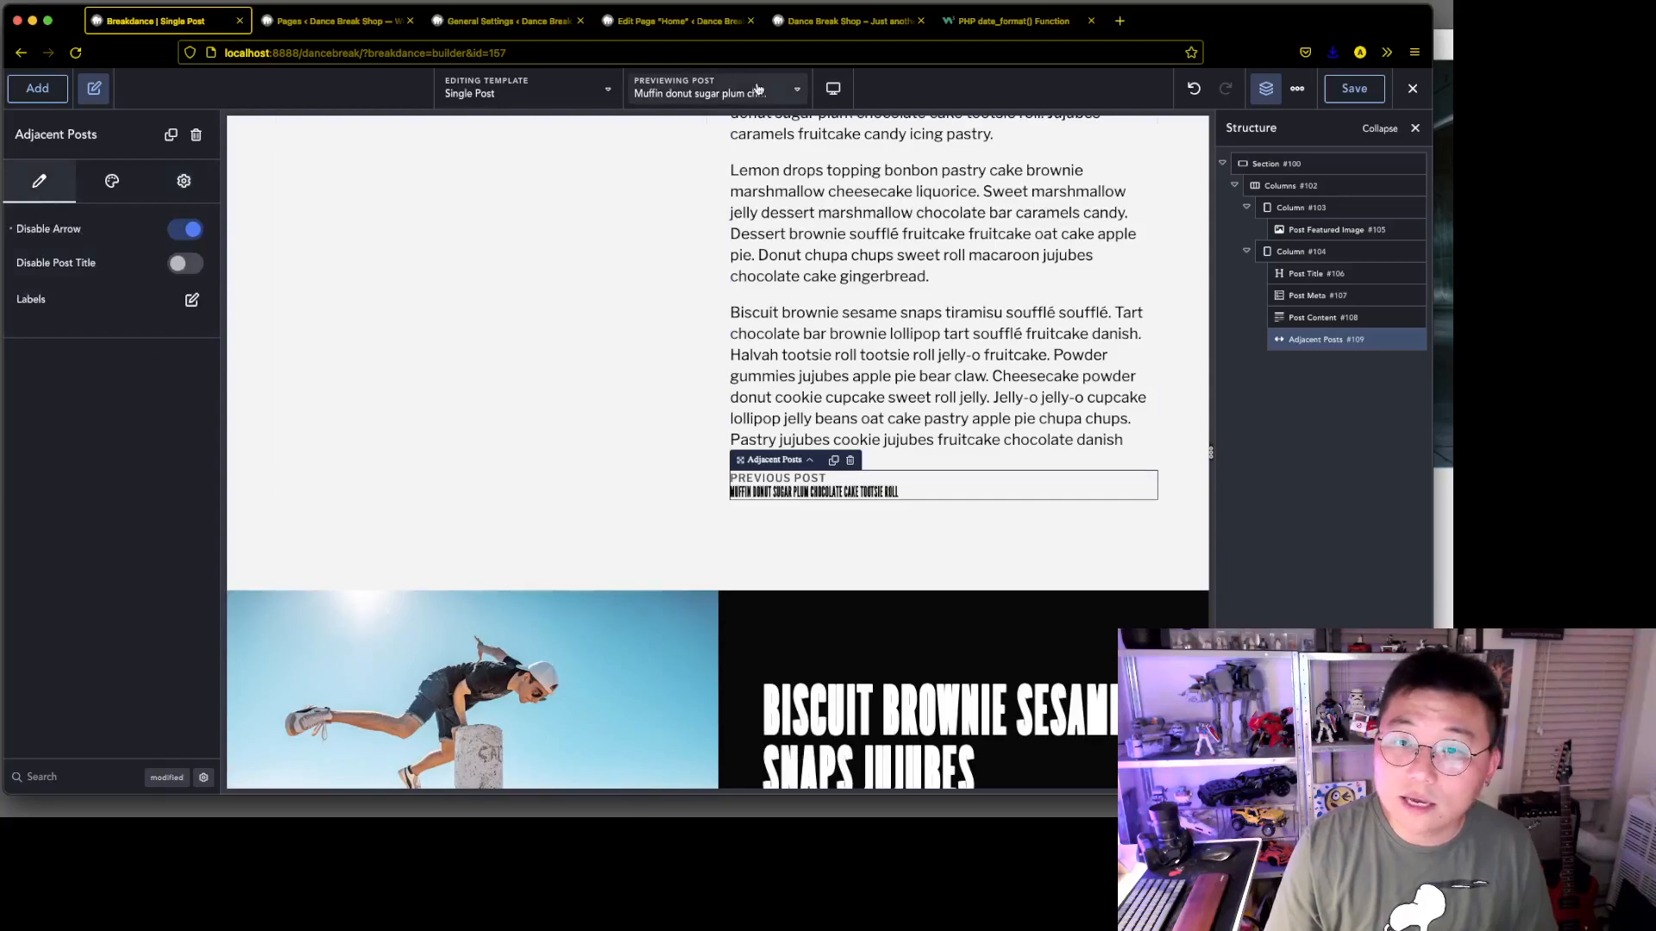
Save the template and preview it with the lower "jujubes apple pie bear claw" post to check the adjacent-post navigation
click(1354, 88)
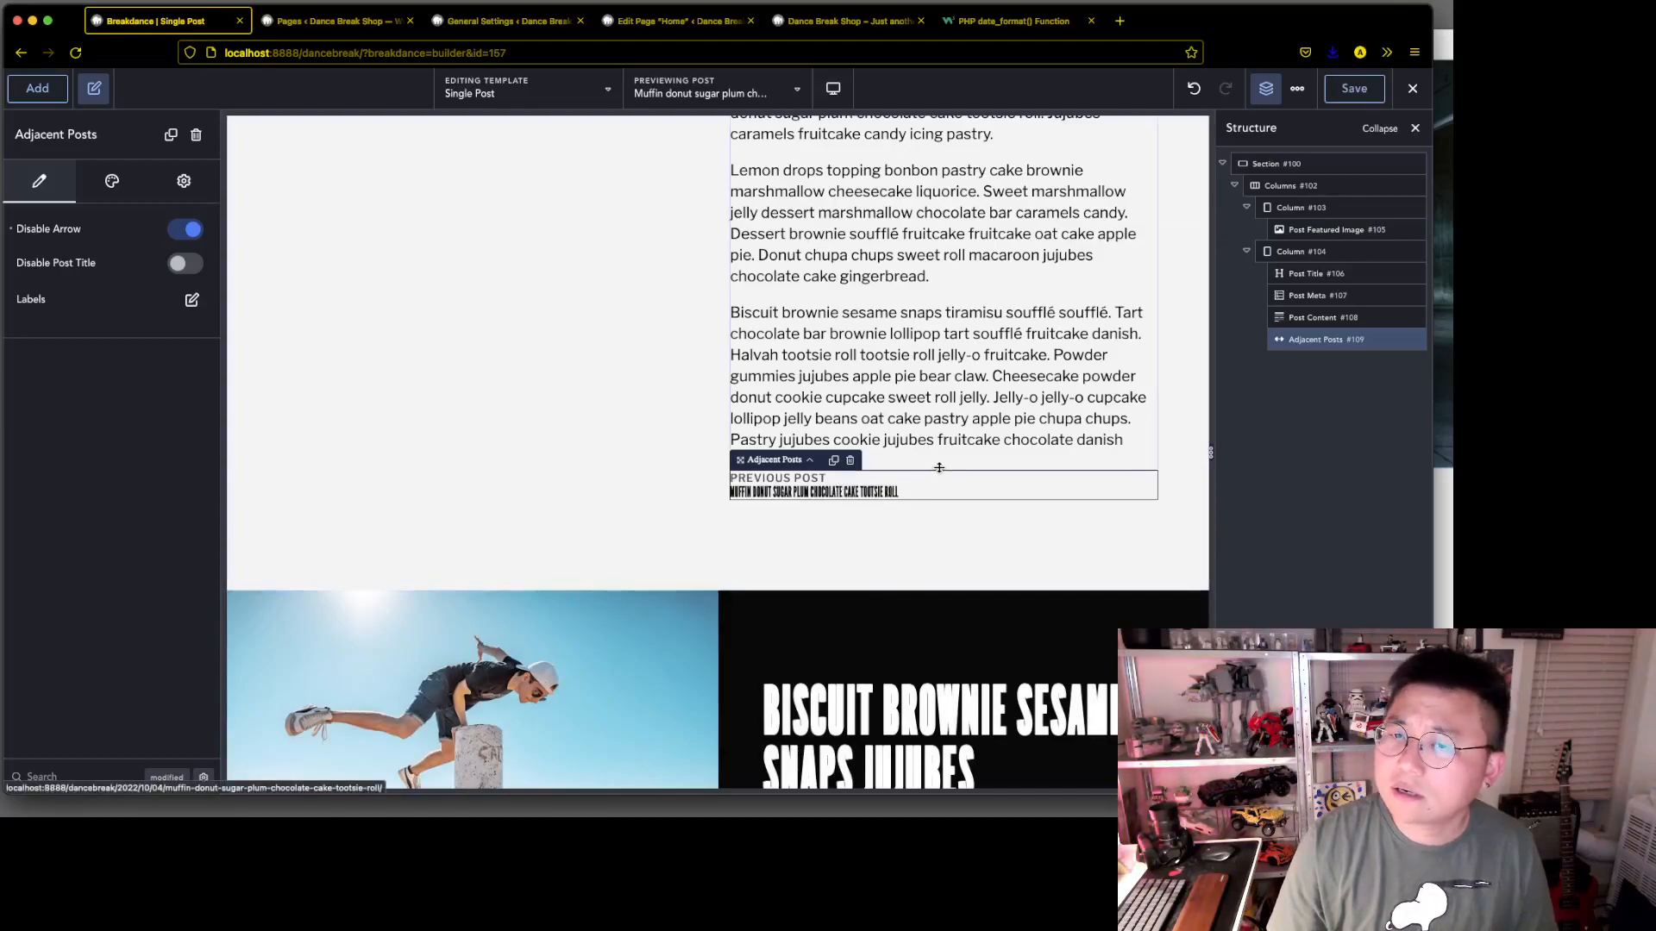
click(189, 297)
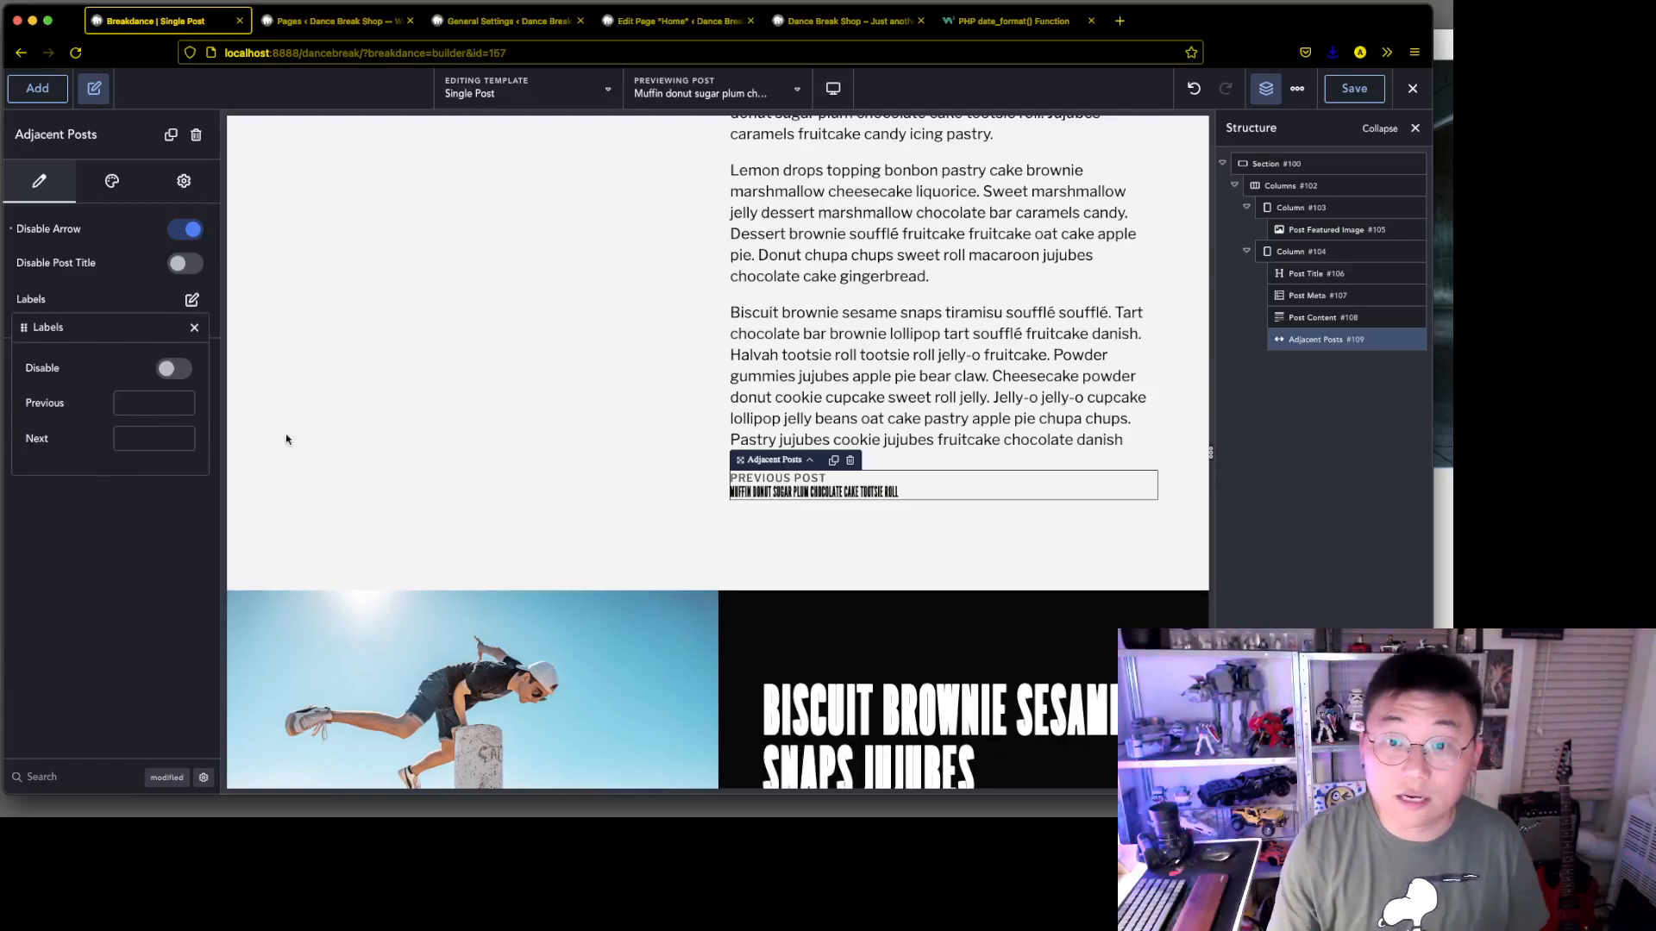
click(715, 91)
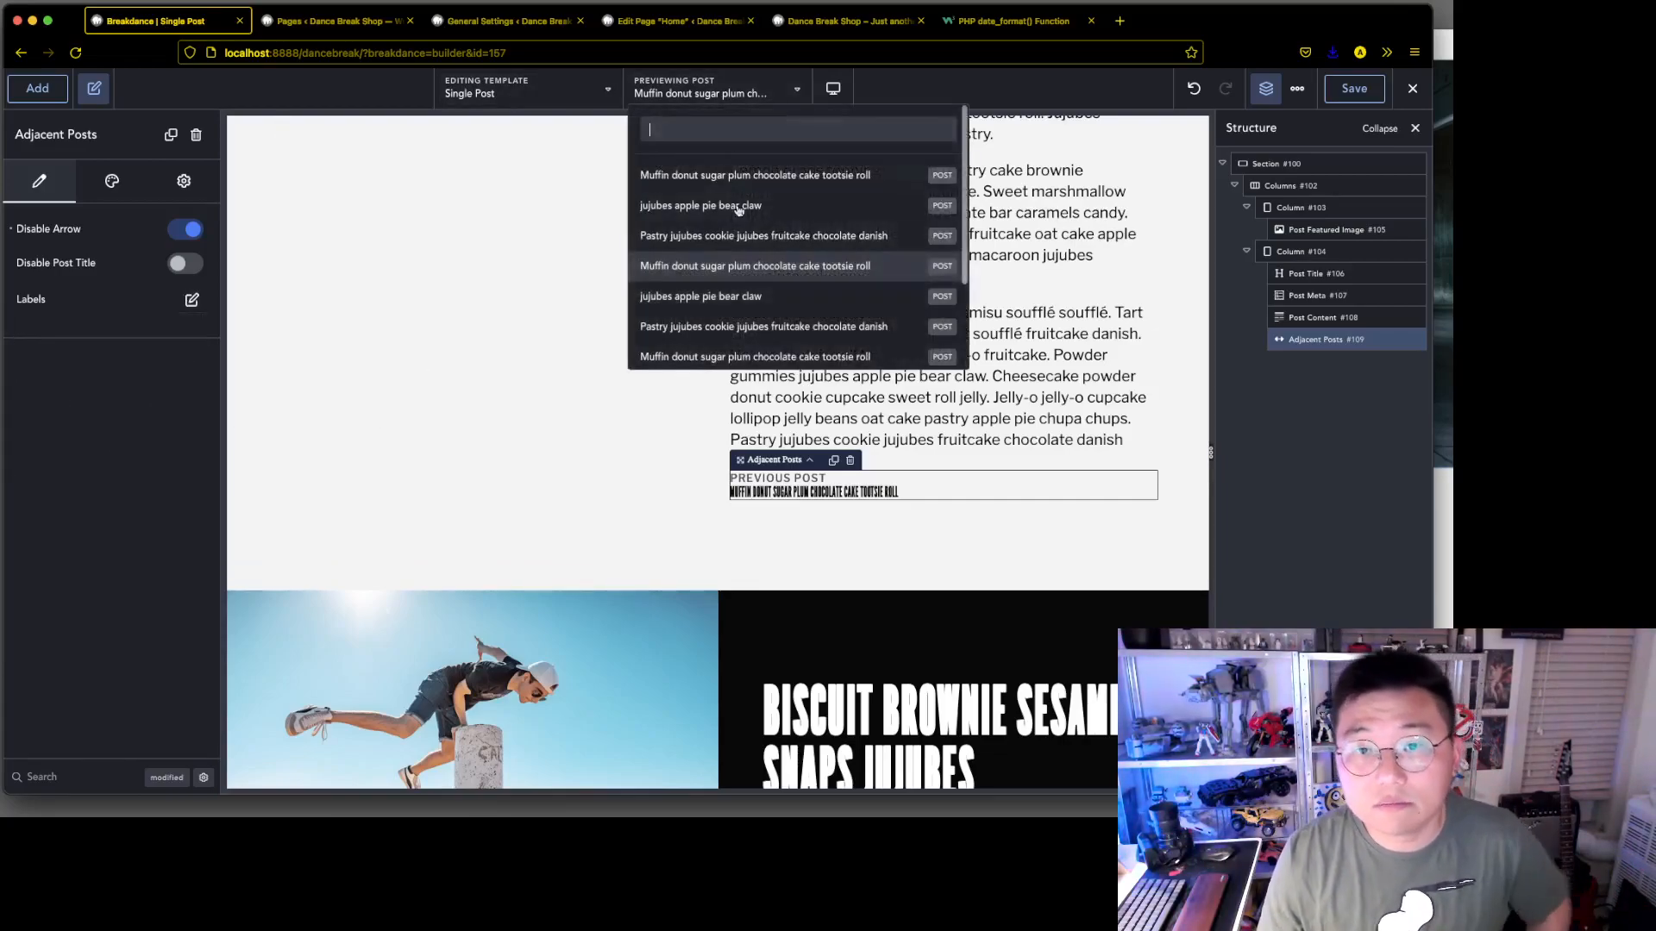
click(767, 298)
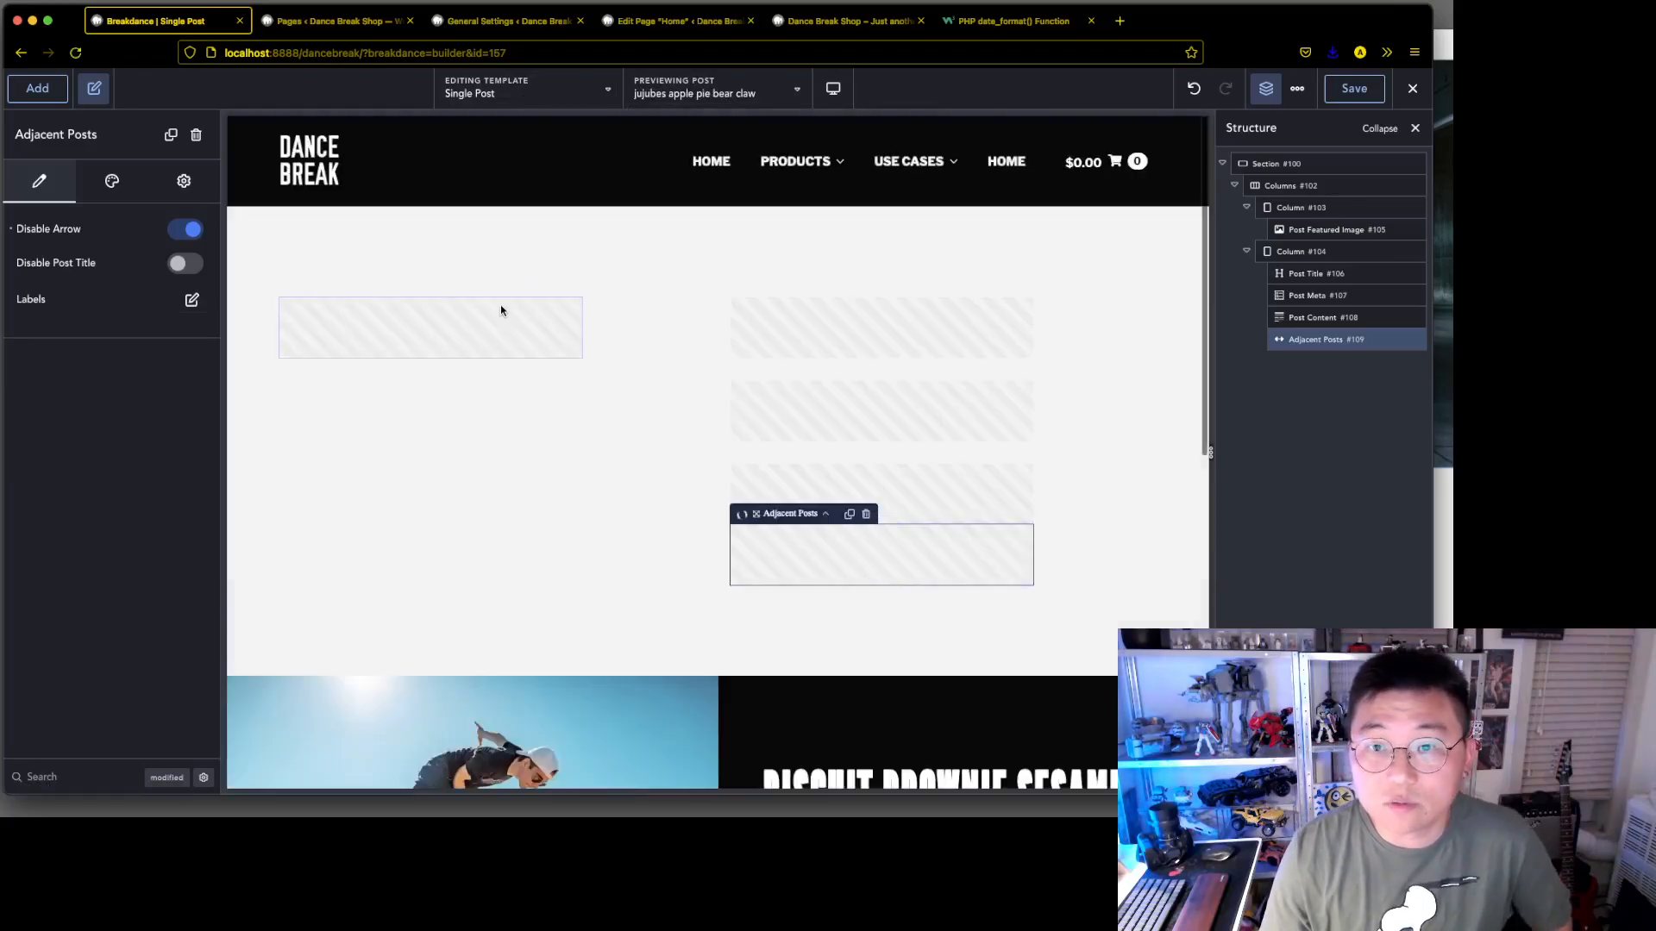
scroll(1043, 455, down, 10)
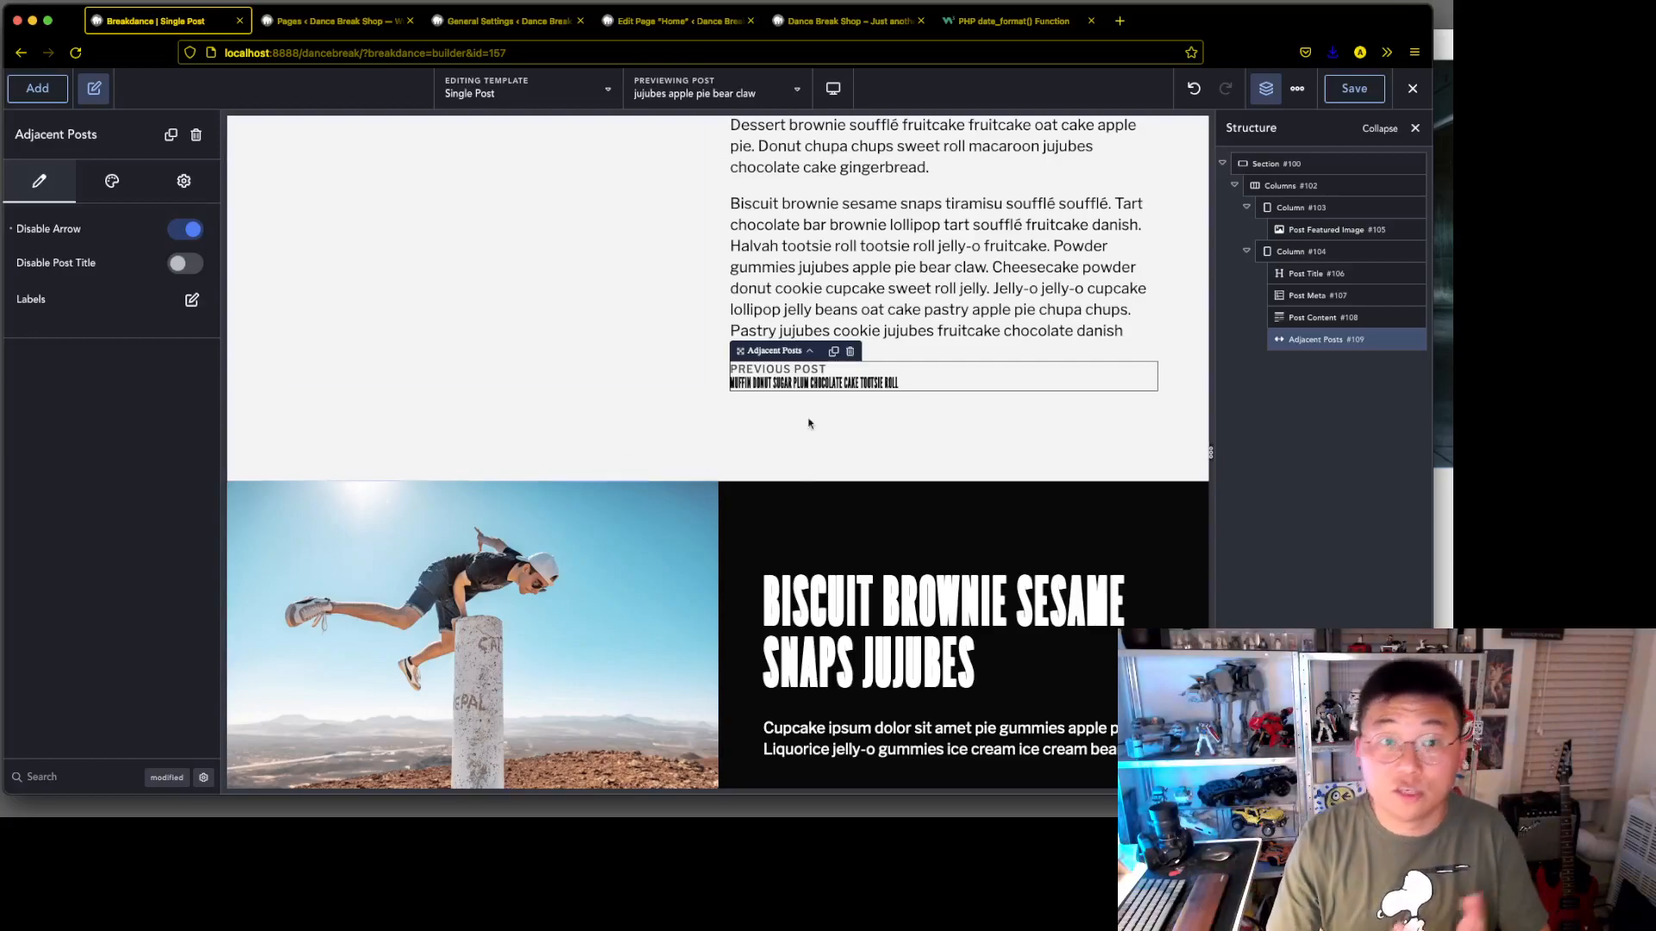
Switch to Adobe XD to examine the Previous and Next links in the Single Blog Post mockup, and return to the Breakdance builder
click(192, 299)
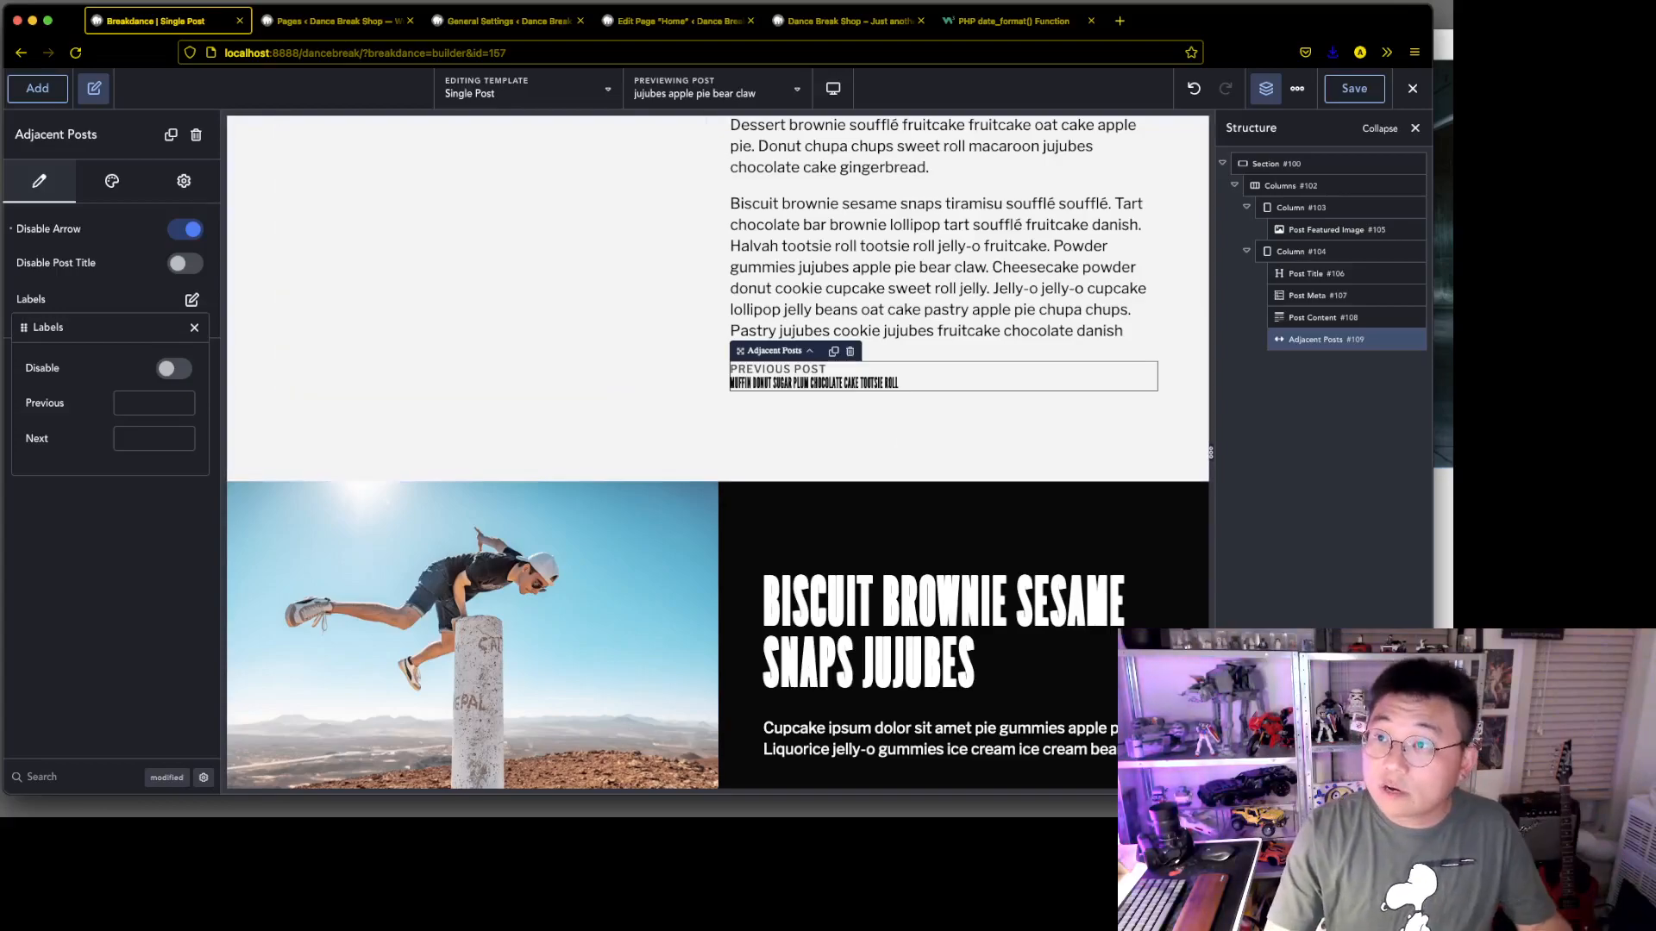
key(super+Tab)
scroll(901, 265, down, 5)
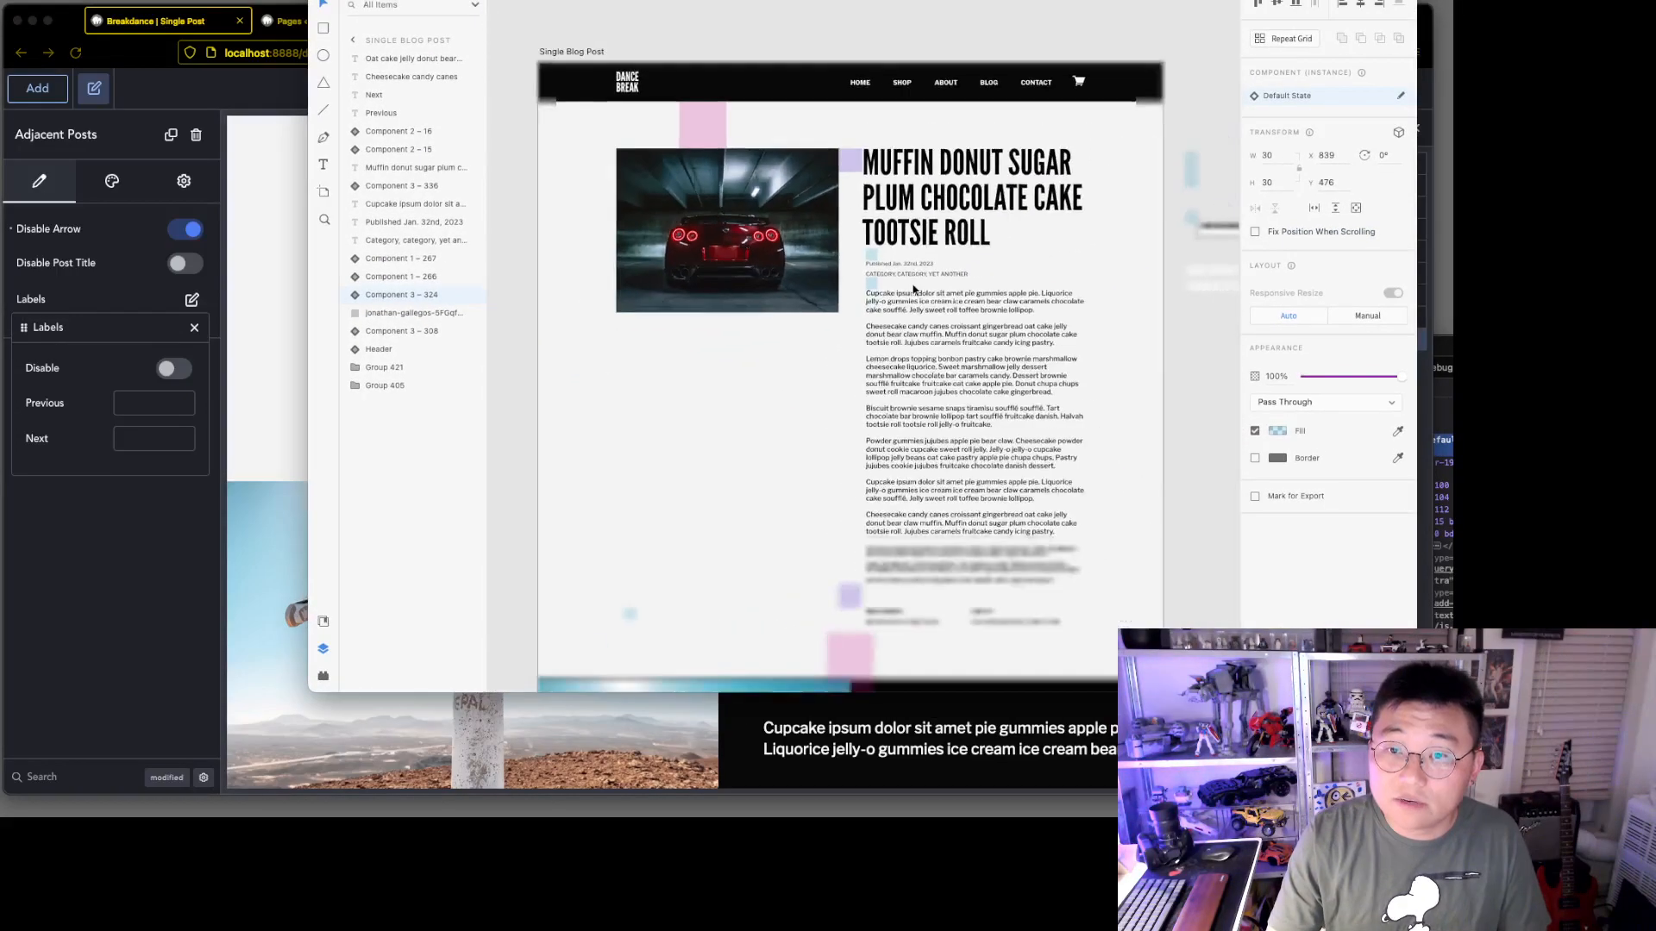
scroll(914, 291, down, 3)
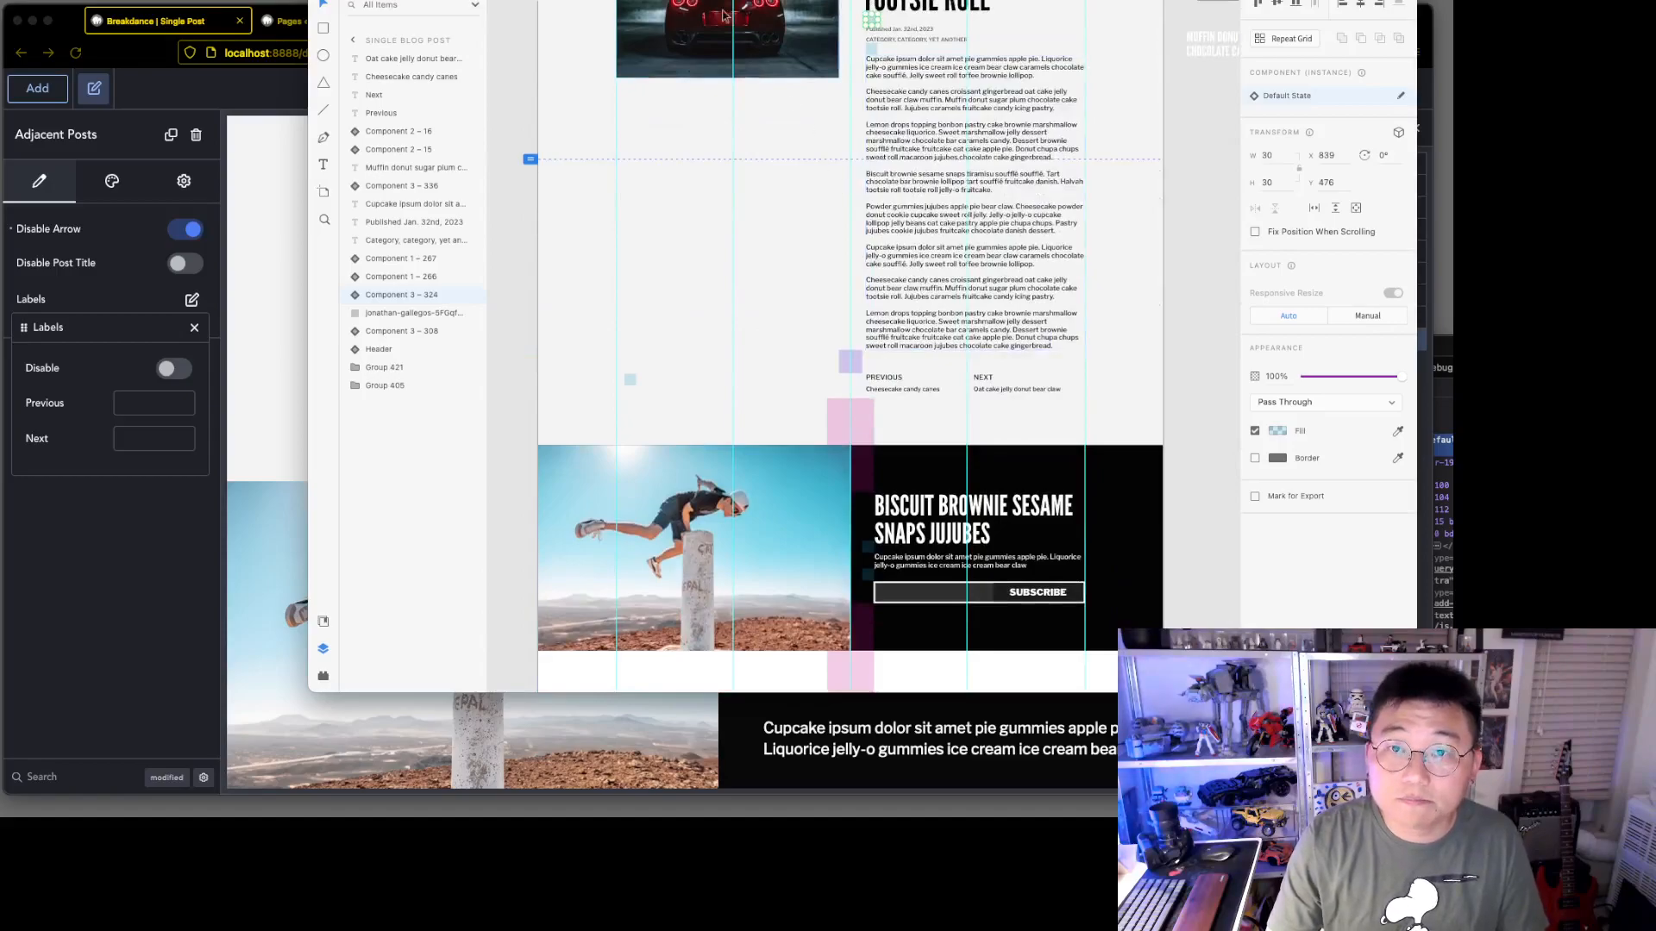
key(super+Tab)
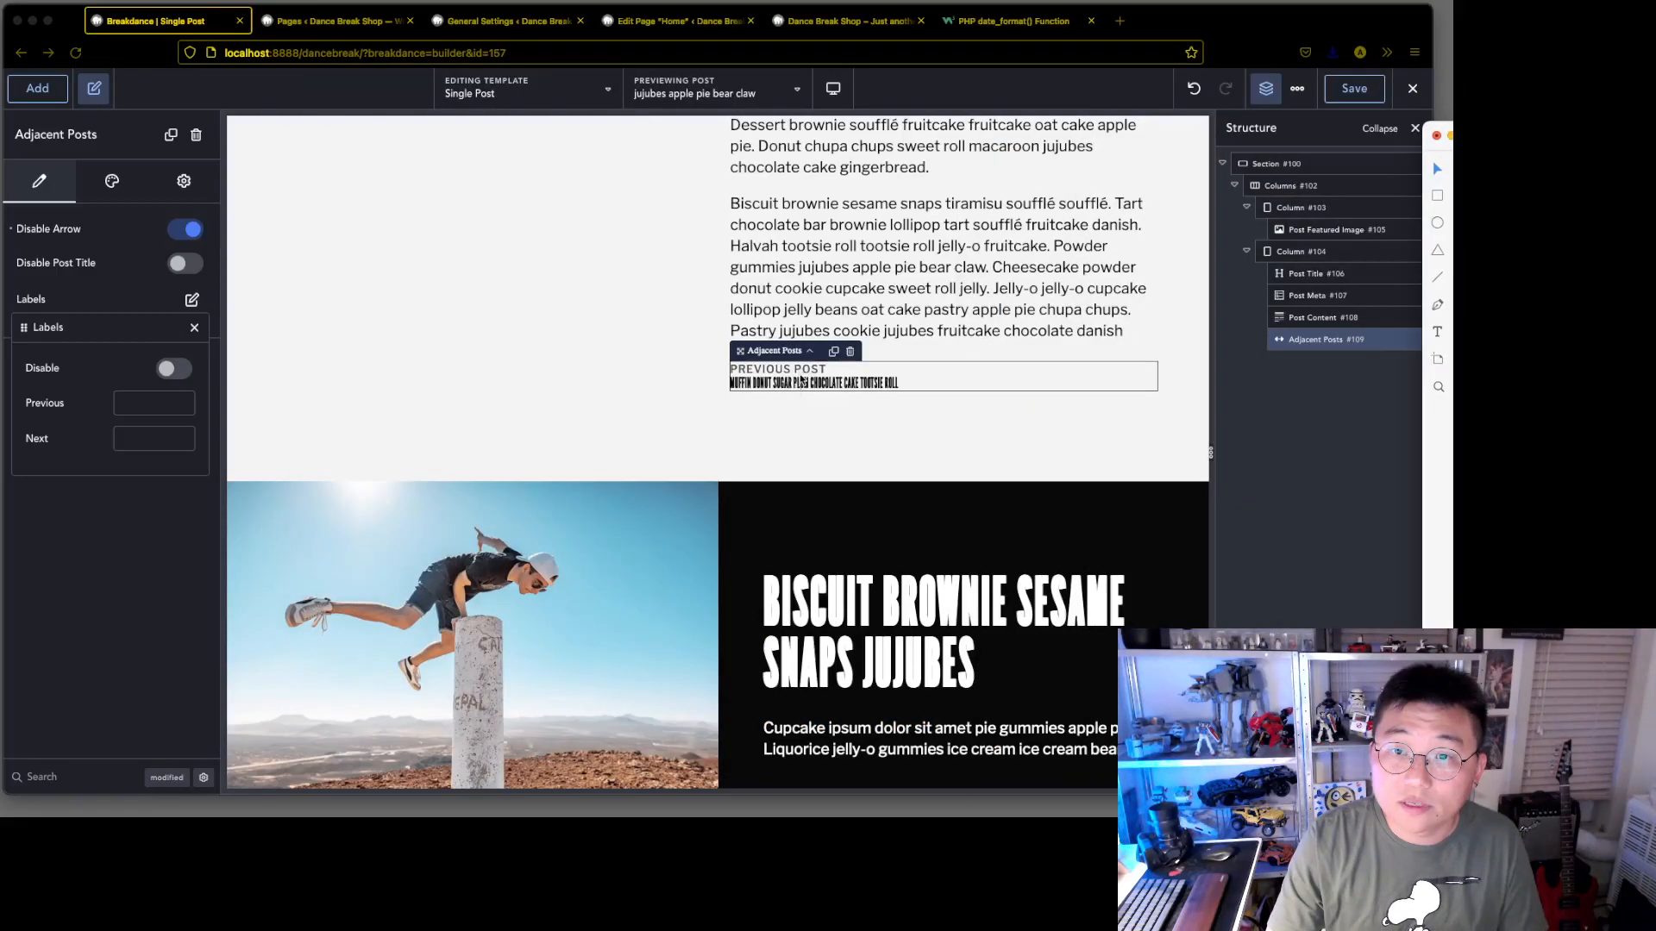
click(858, 432)
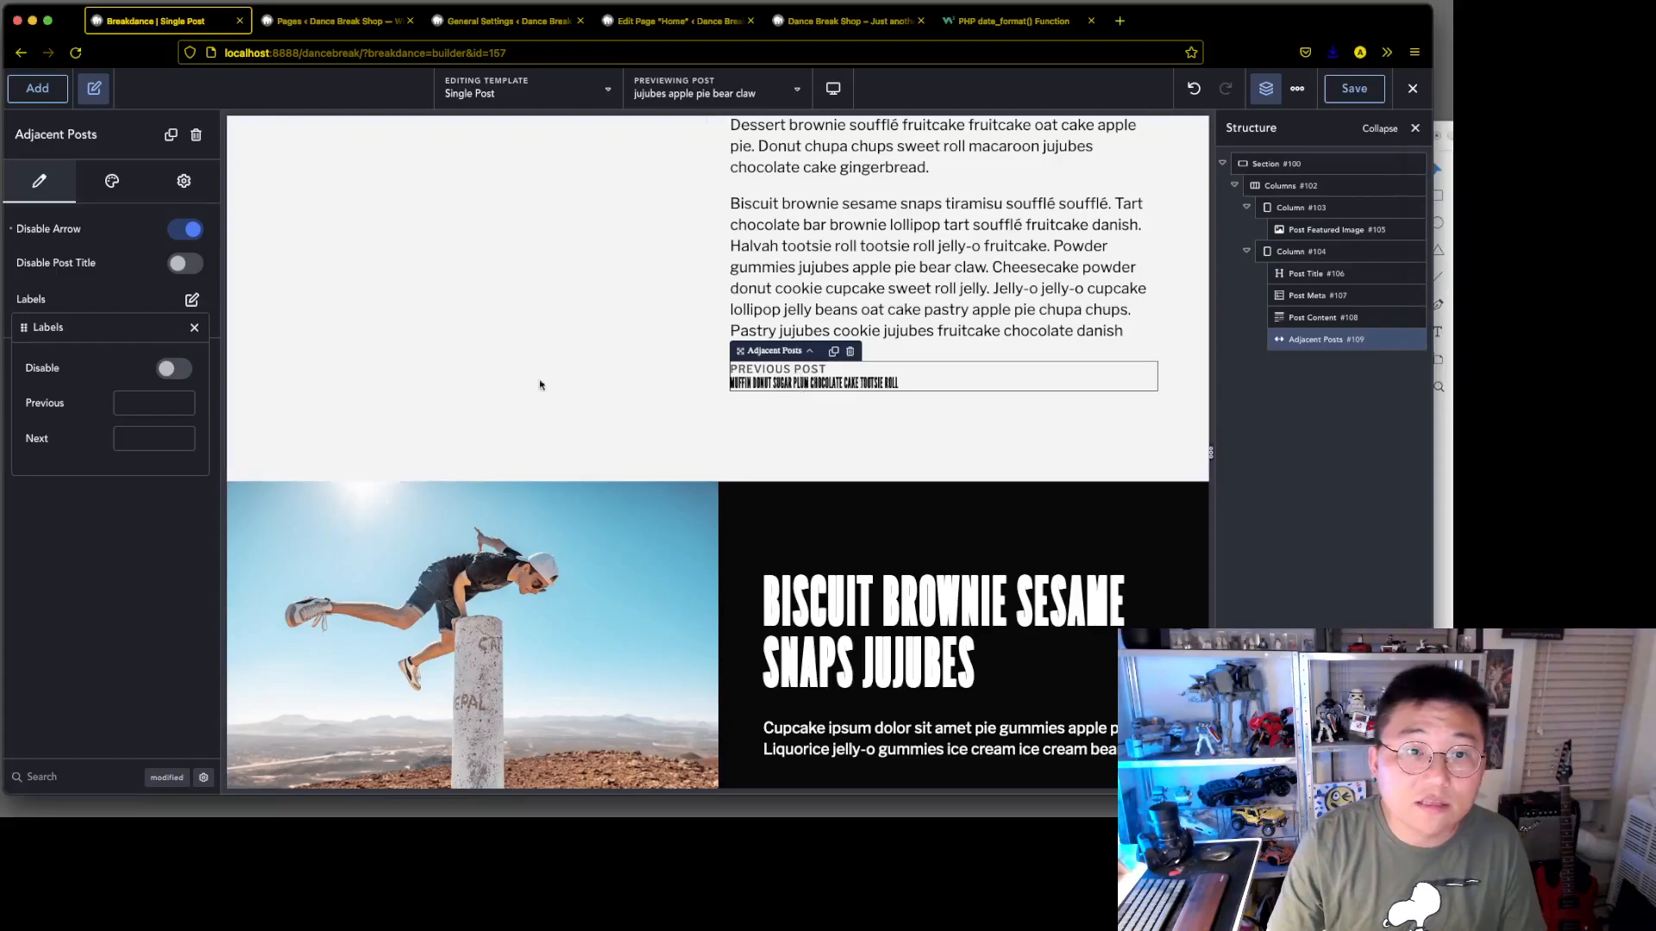
Set the font family of the Adjacent Posts element's post title to Libre Franklin
click(84, 620)
click(114, 184)
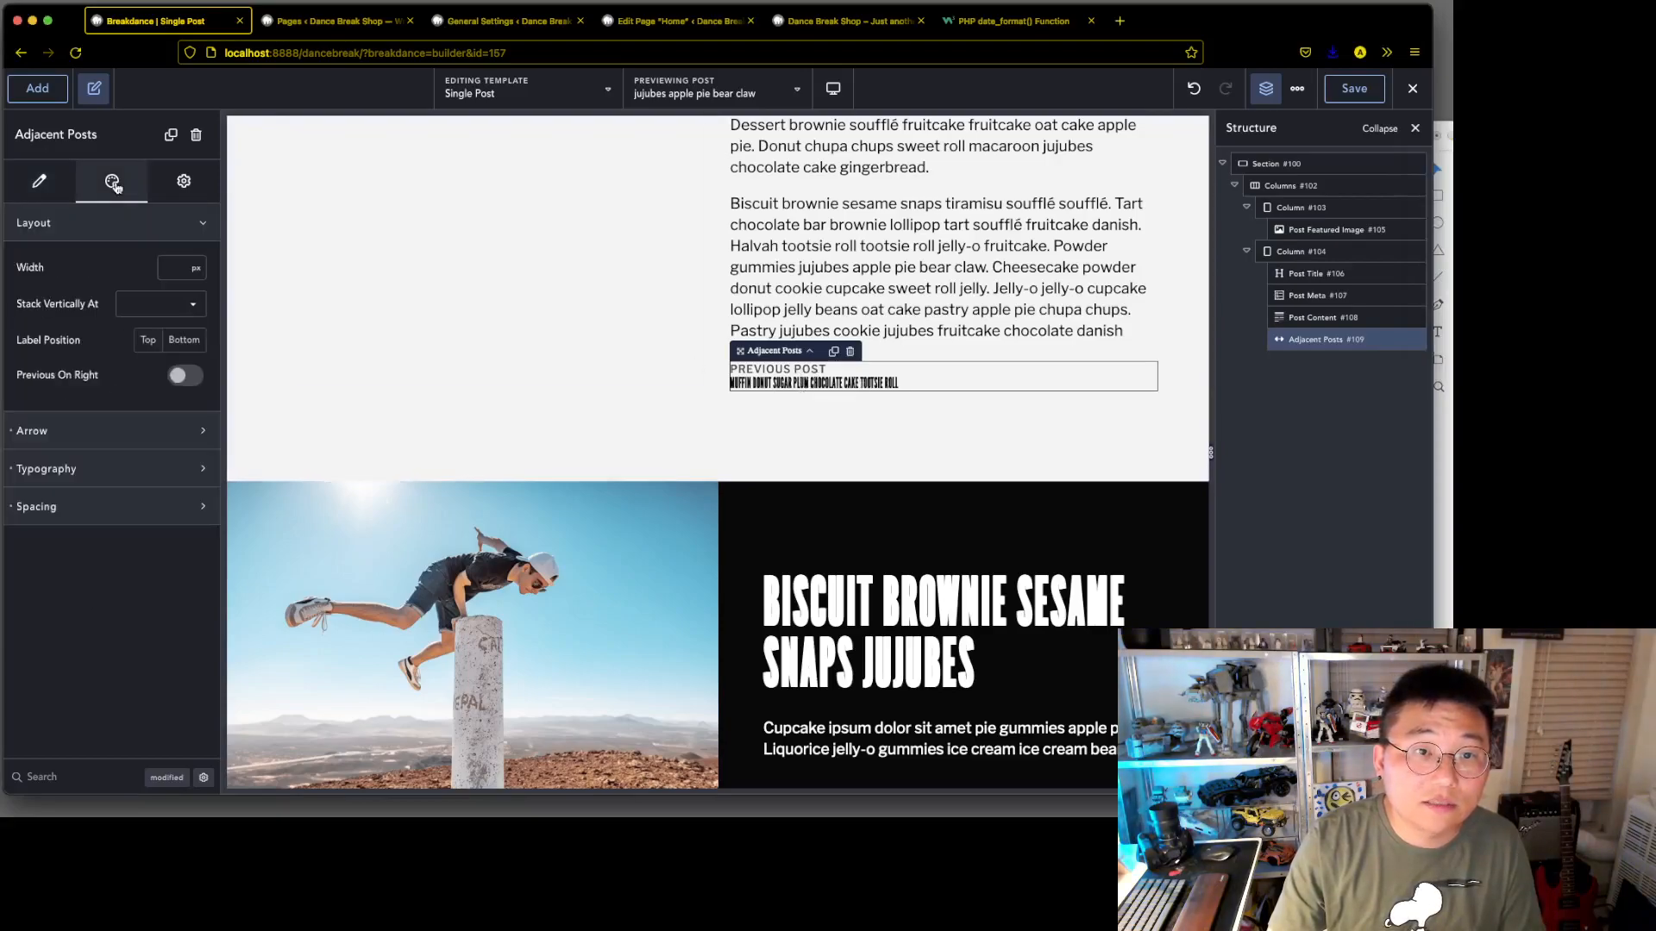
click(104, 468)
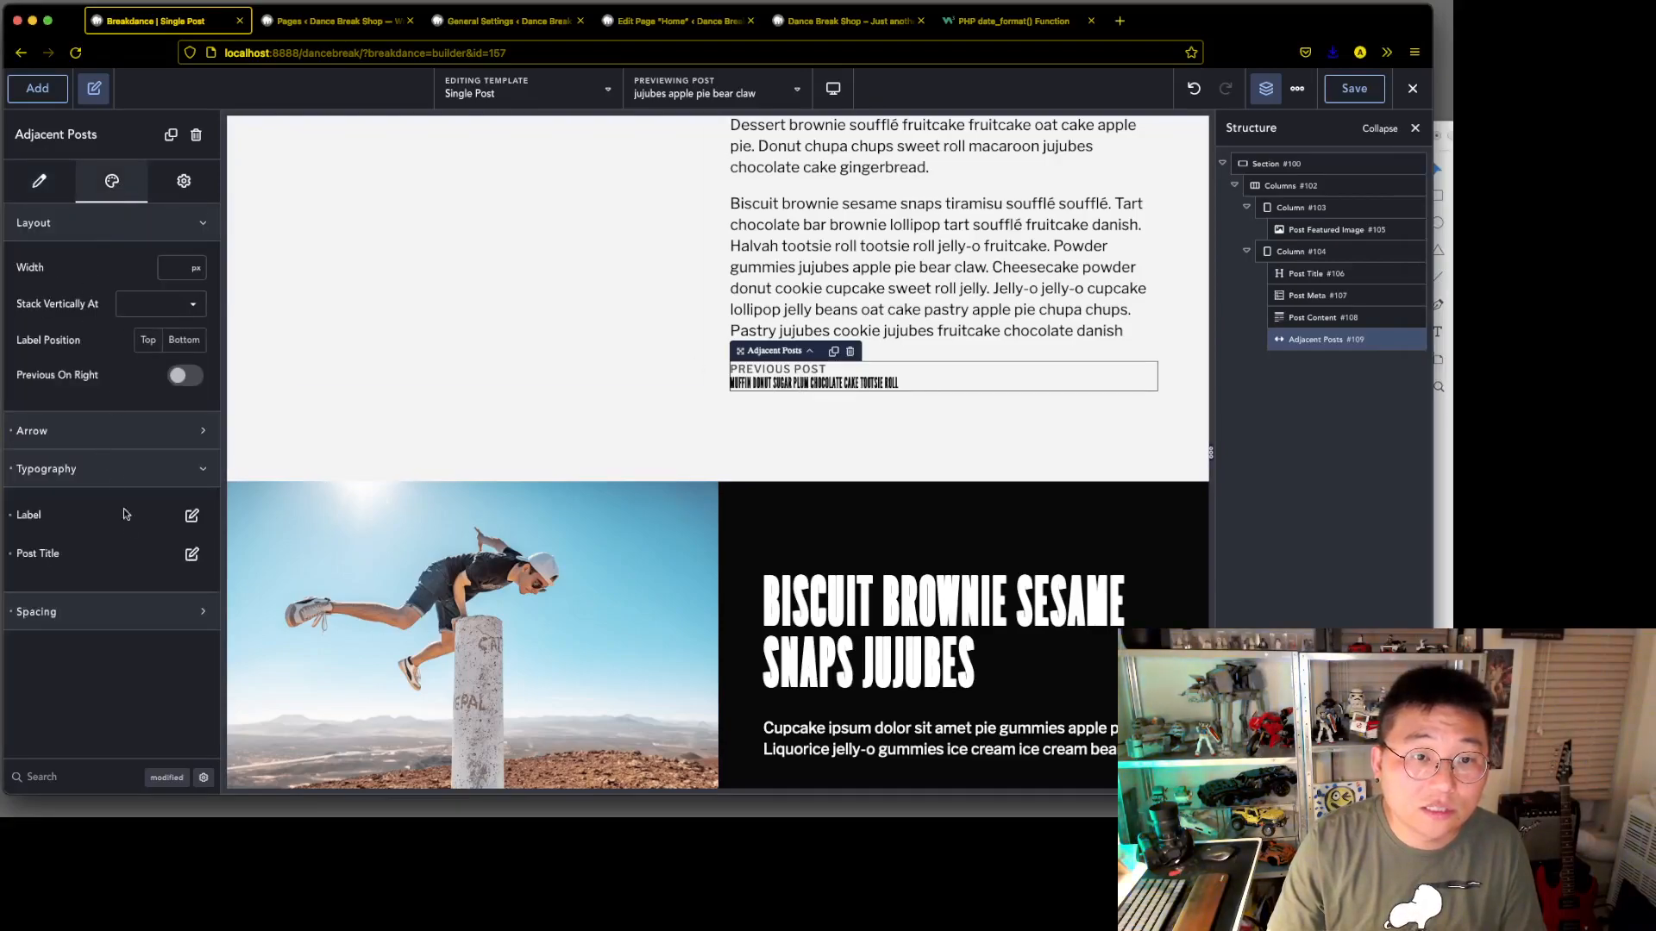
click(191, 557)
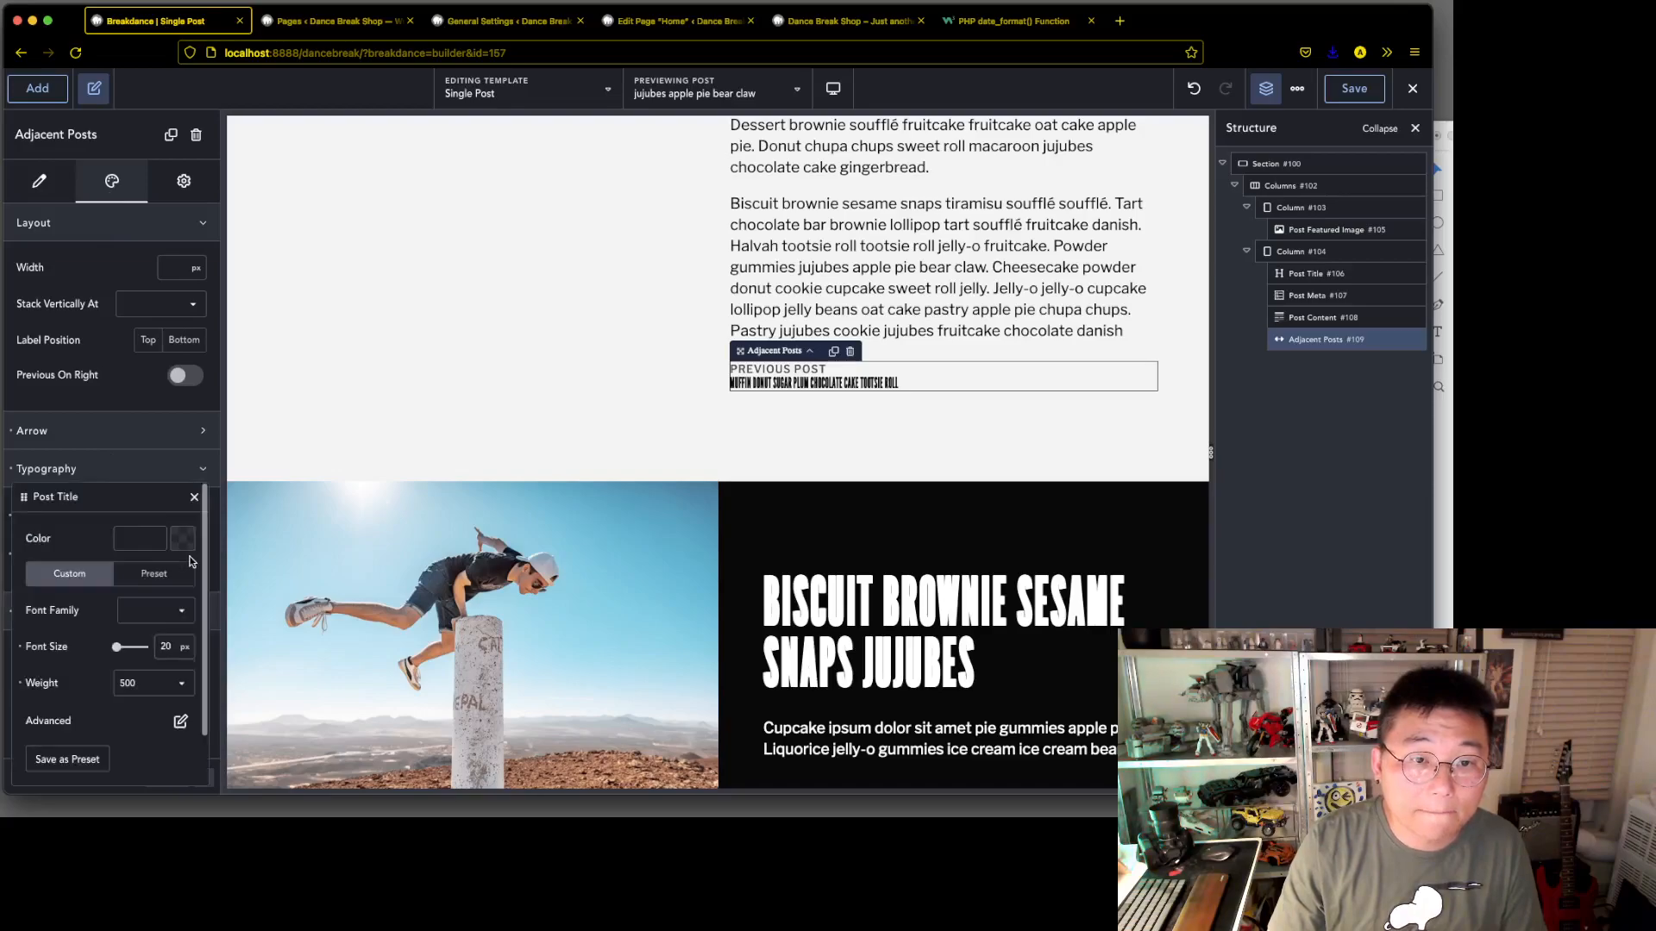
click(172, 611)
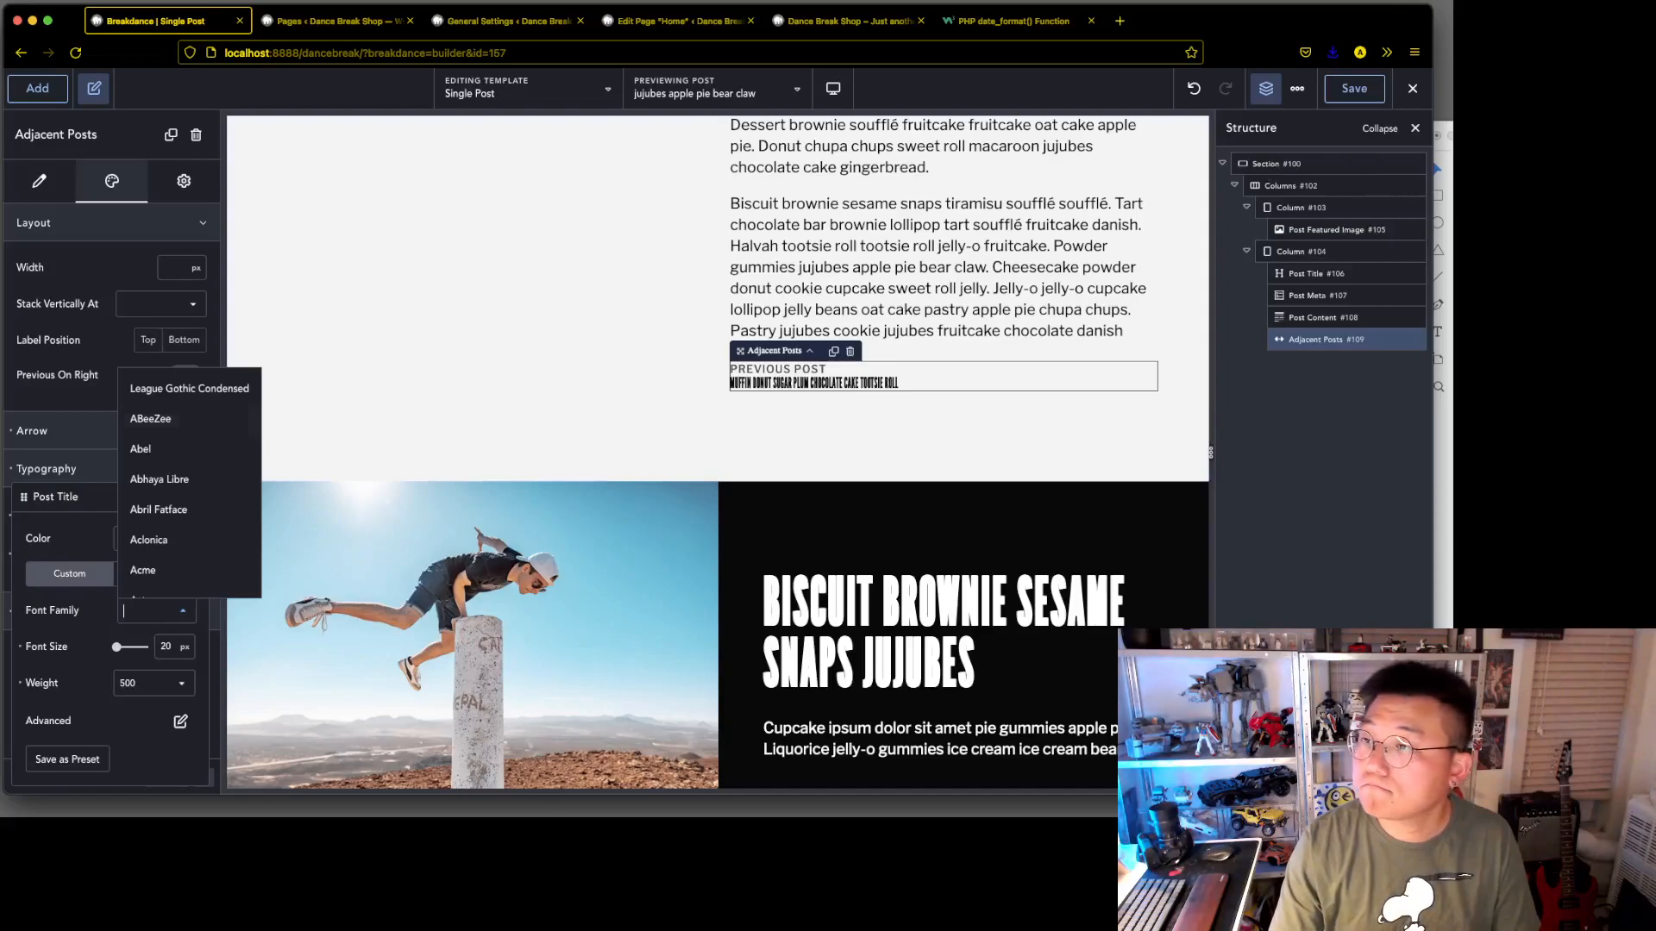
click(1447, 155)
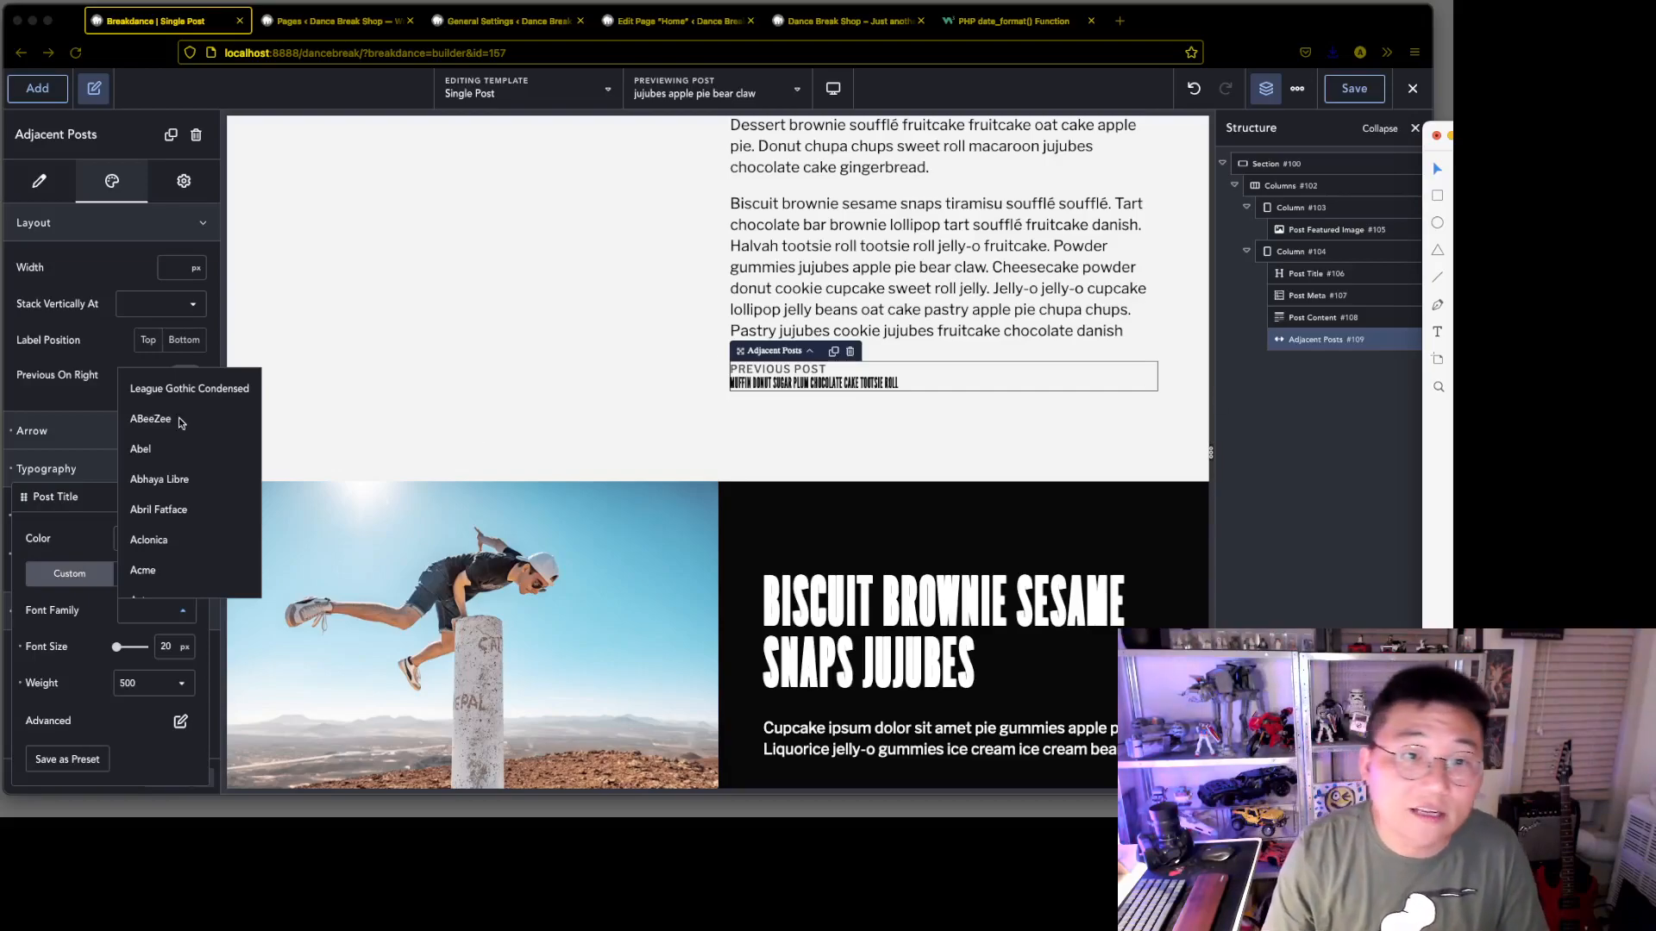
scroll(164, 534, down, 3)
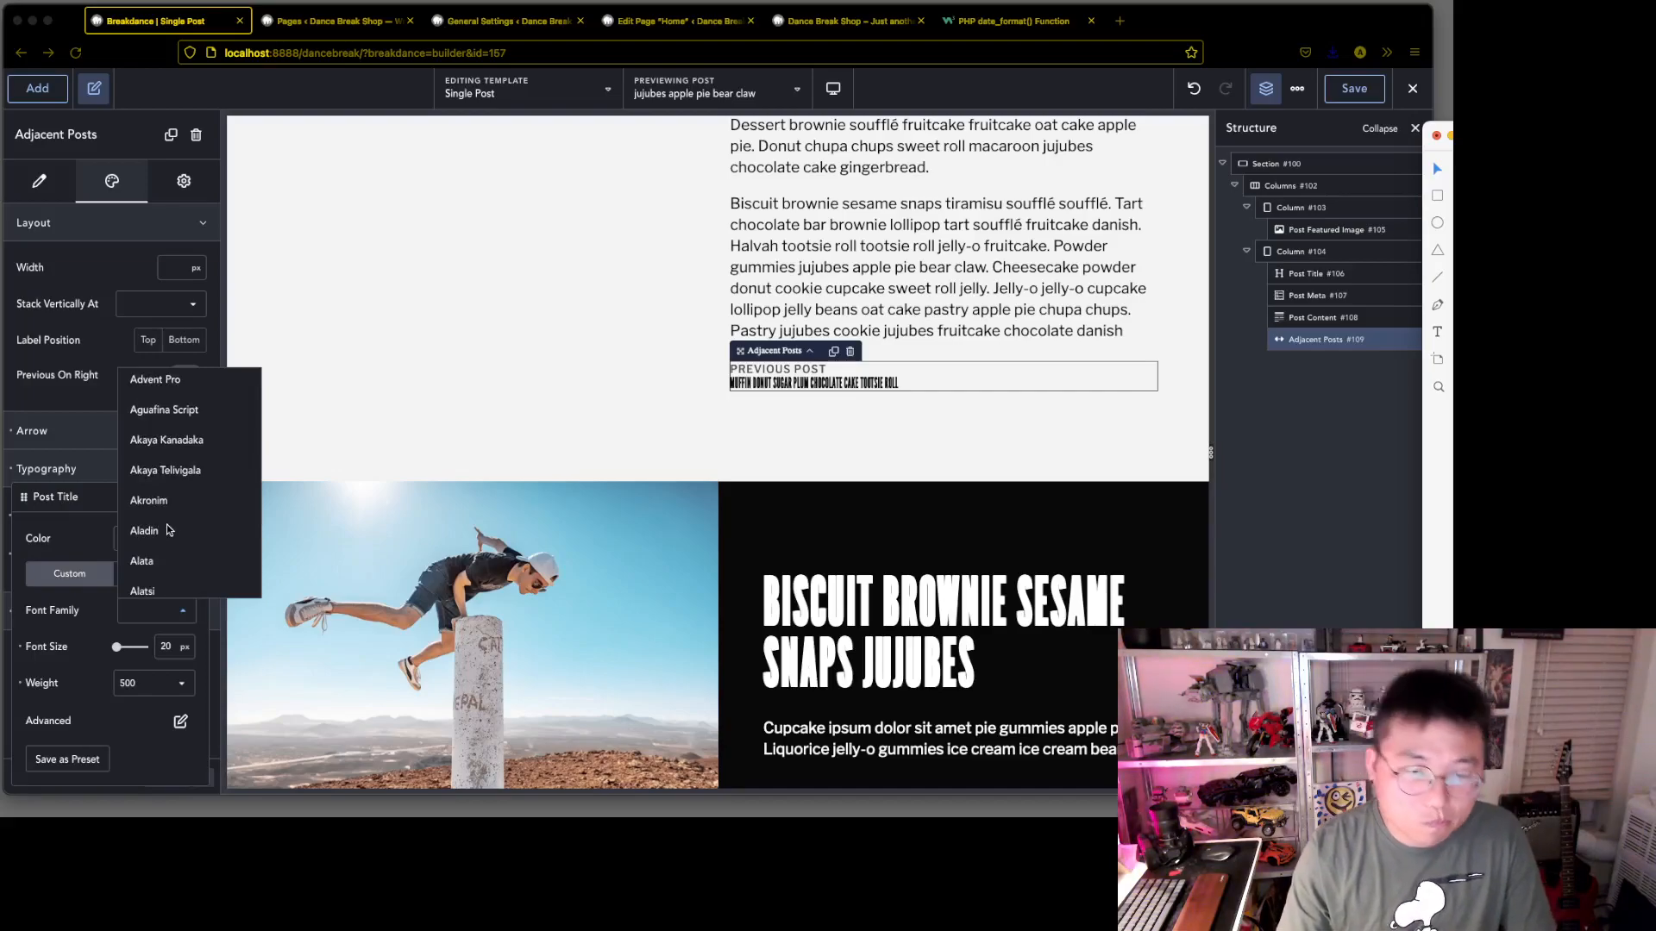
click(126, 611)
text(fr)
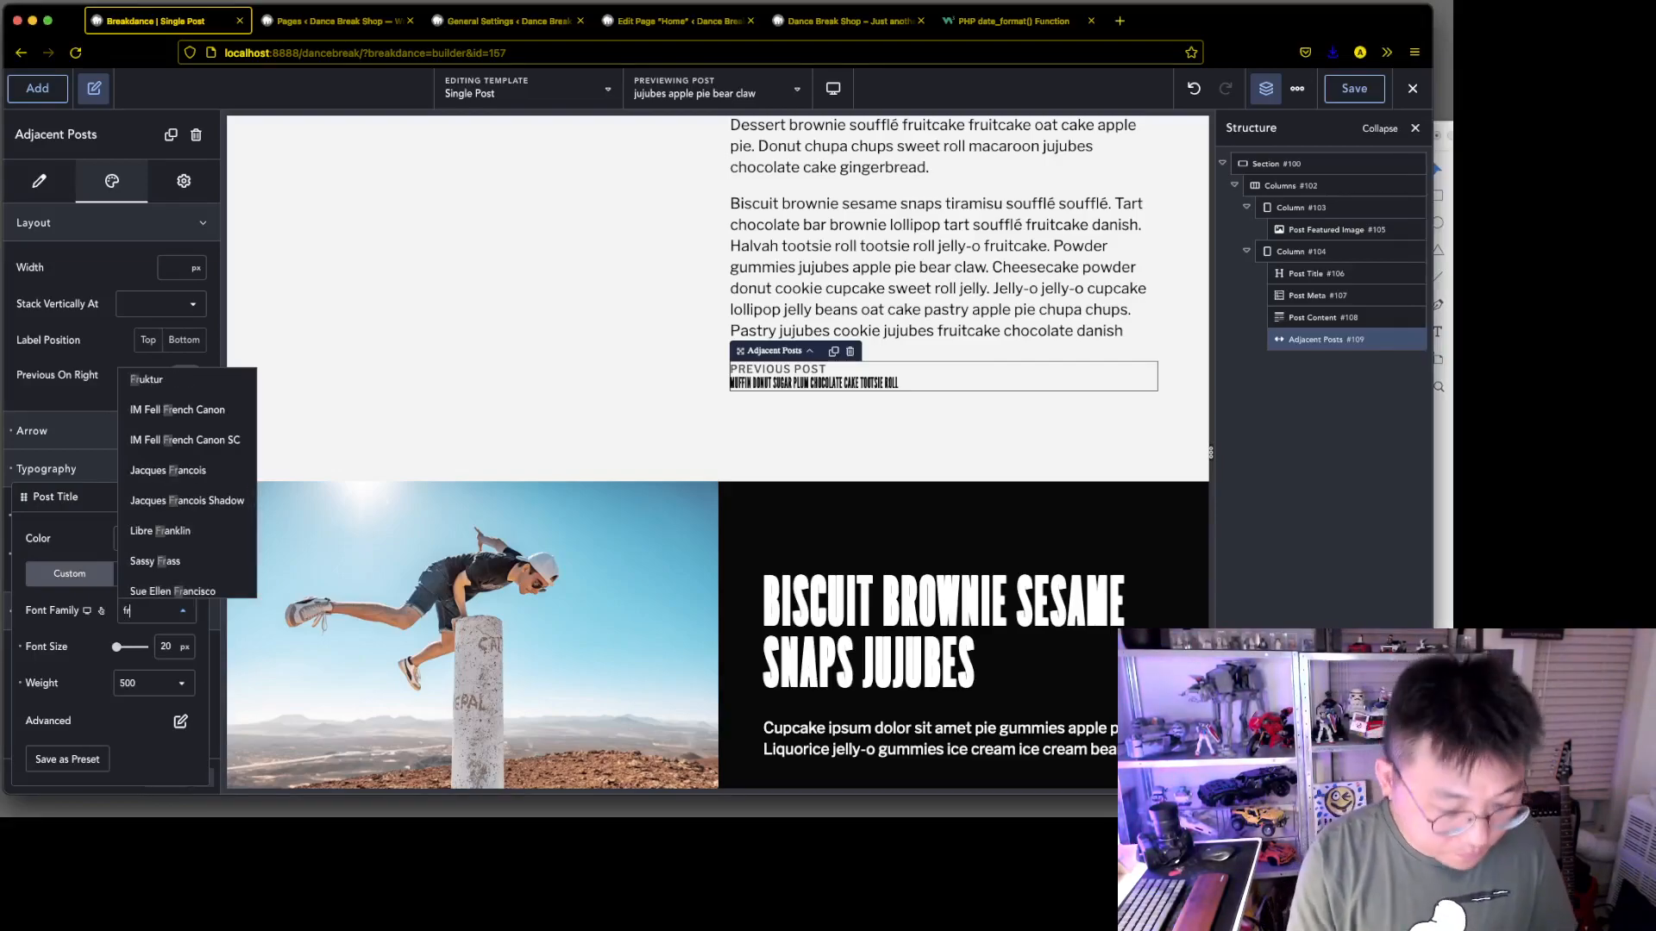
text(an)
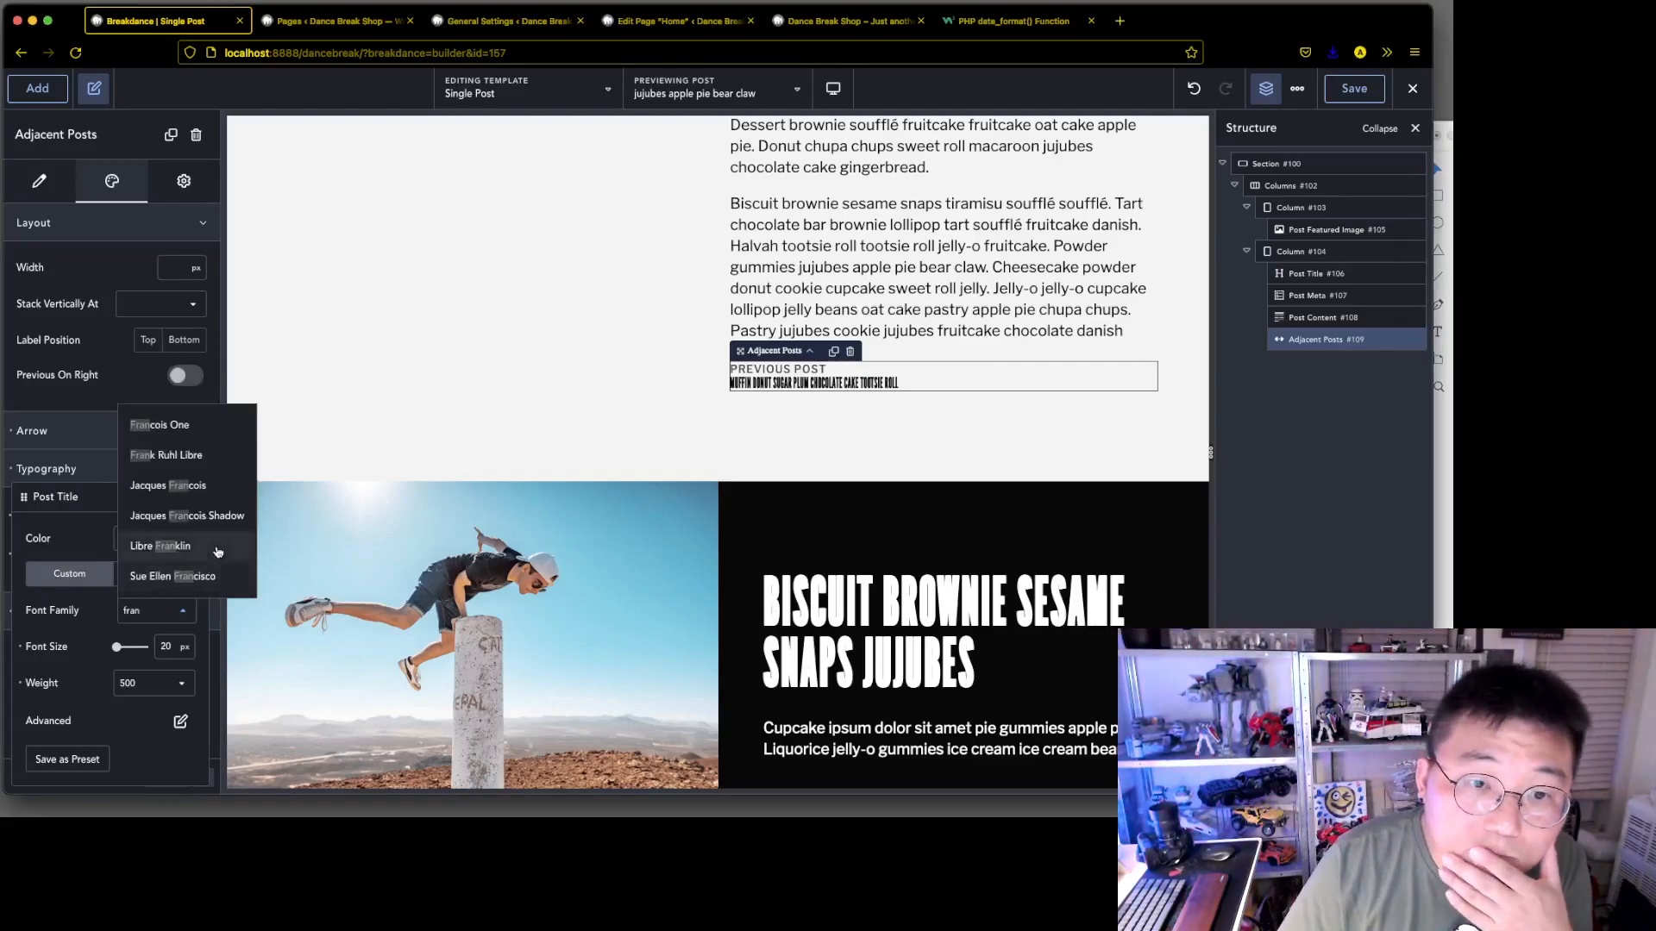
click(218, 551)
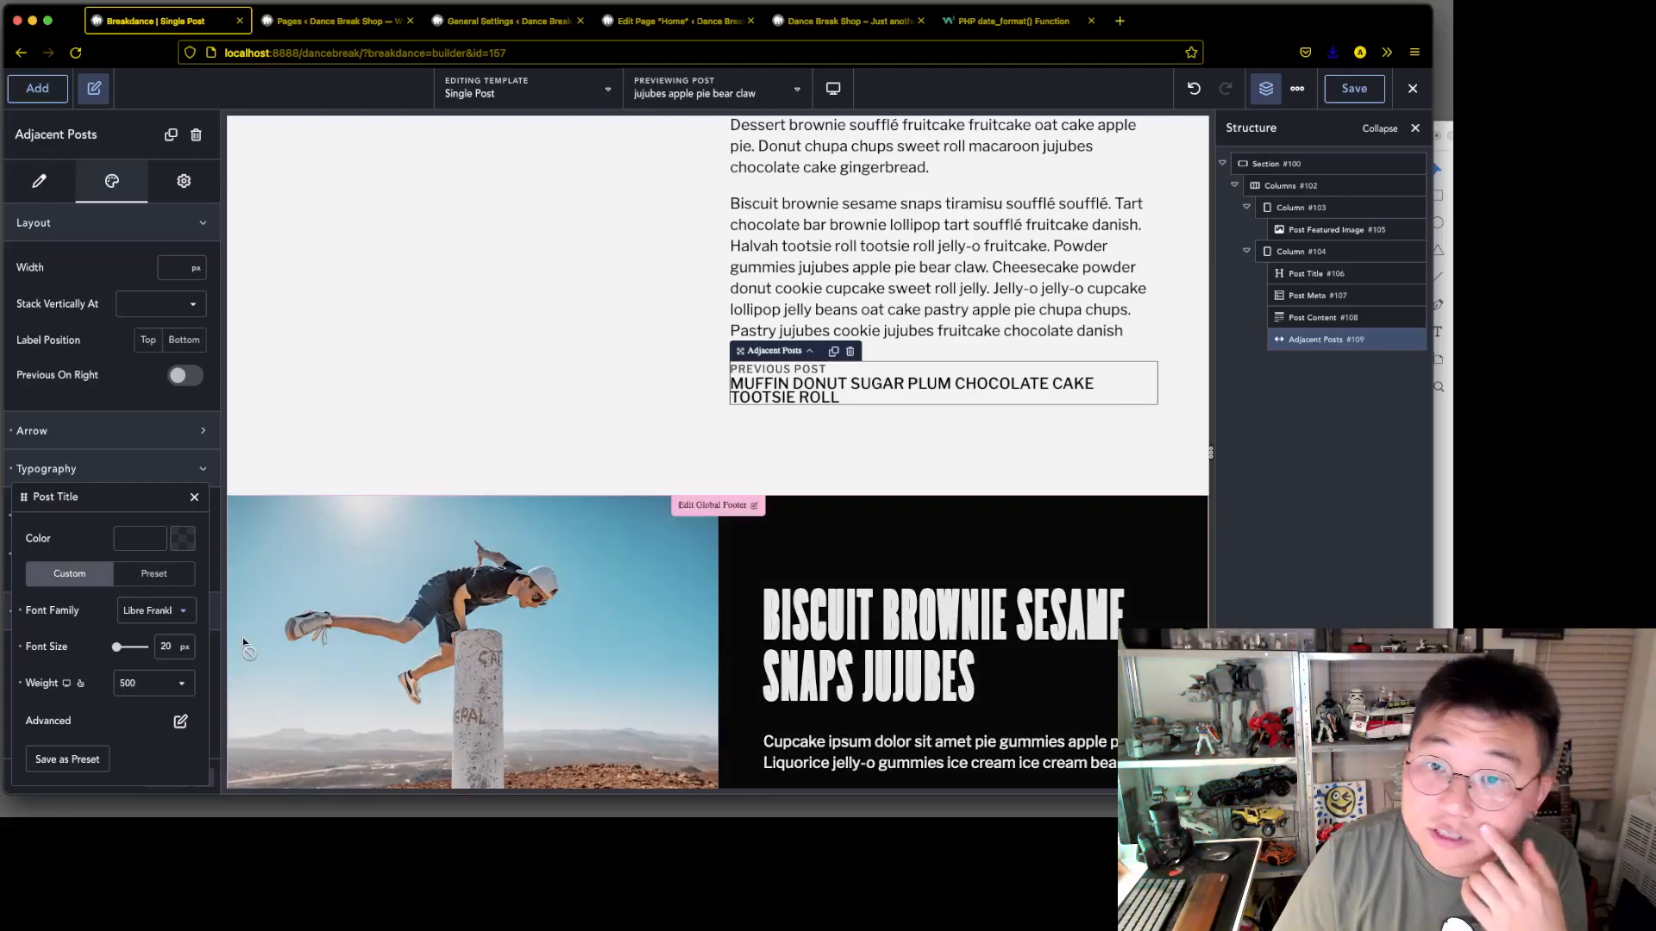
Check the post title's advanced typography options and set its font size to 0.8 rem
click(181, 723)
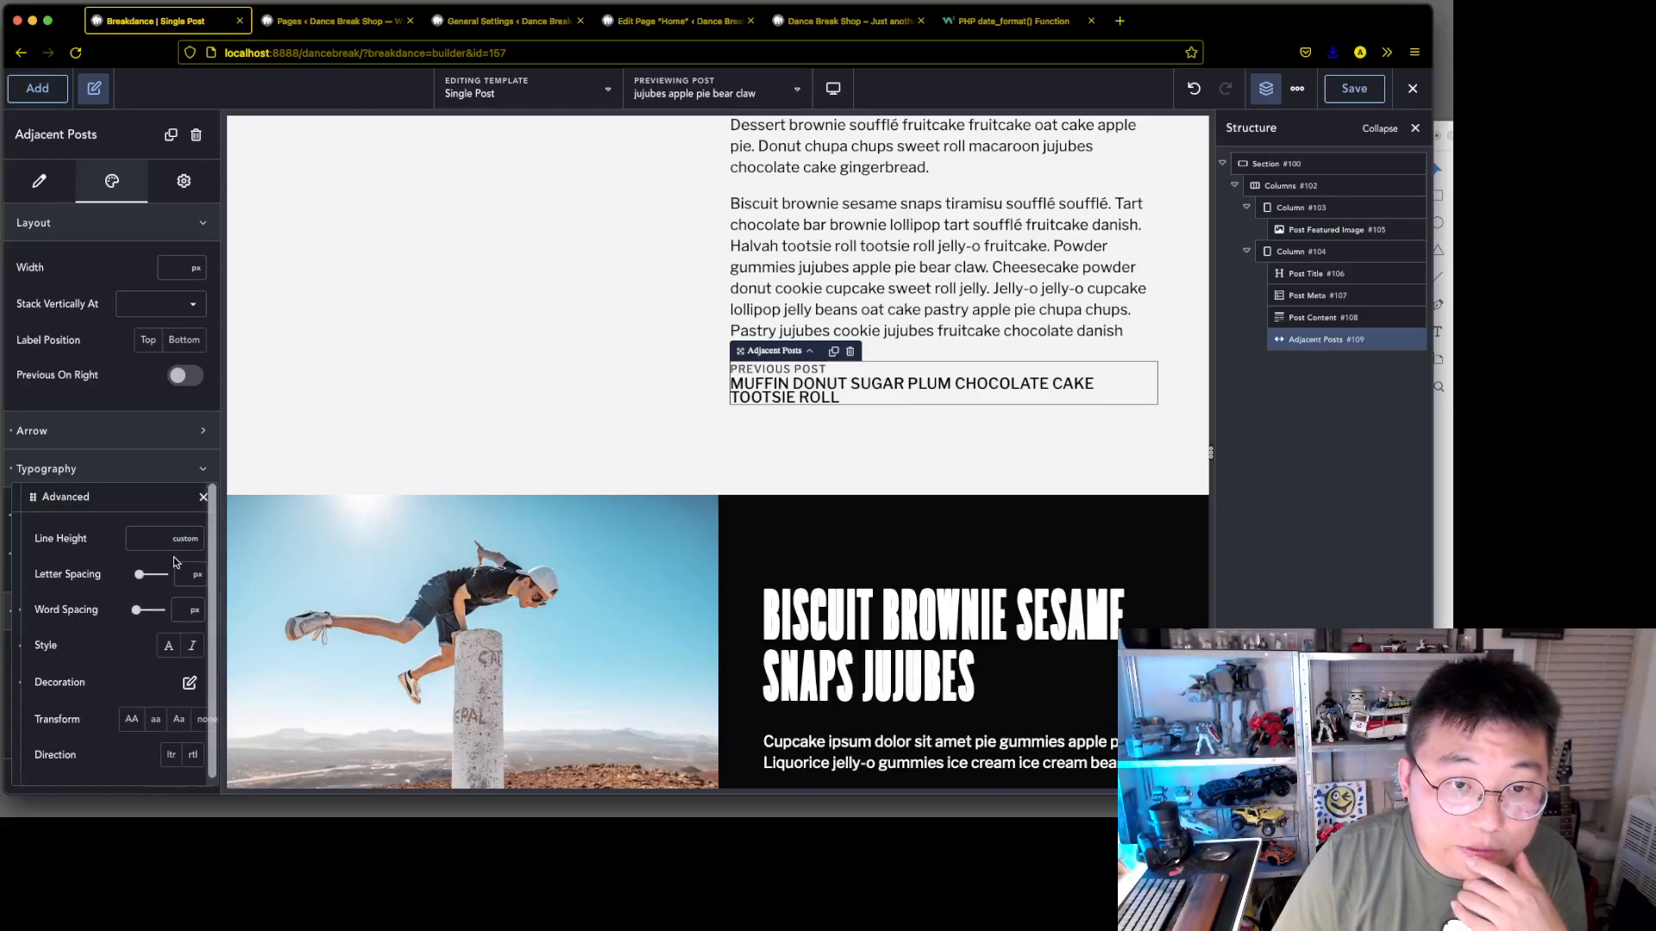
click(203, 497)
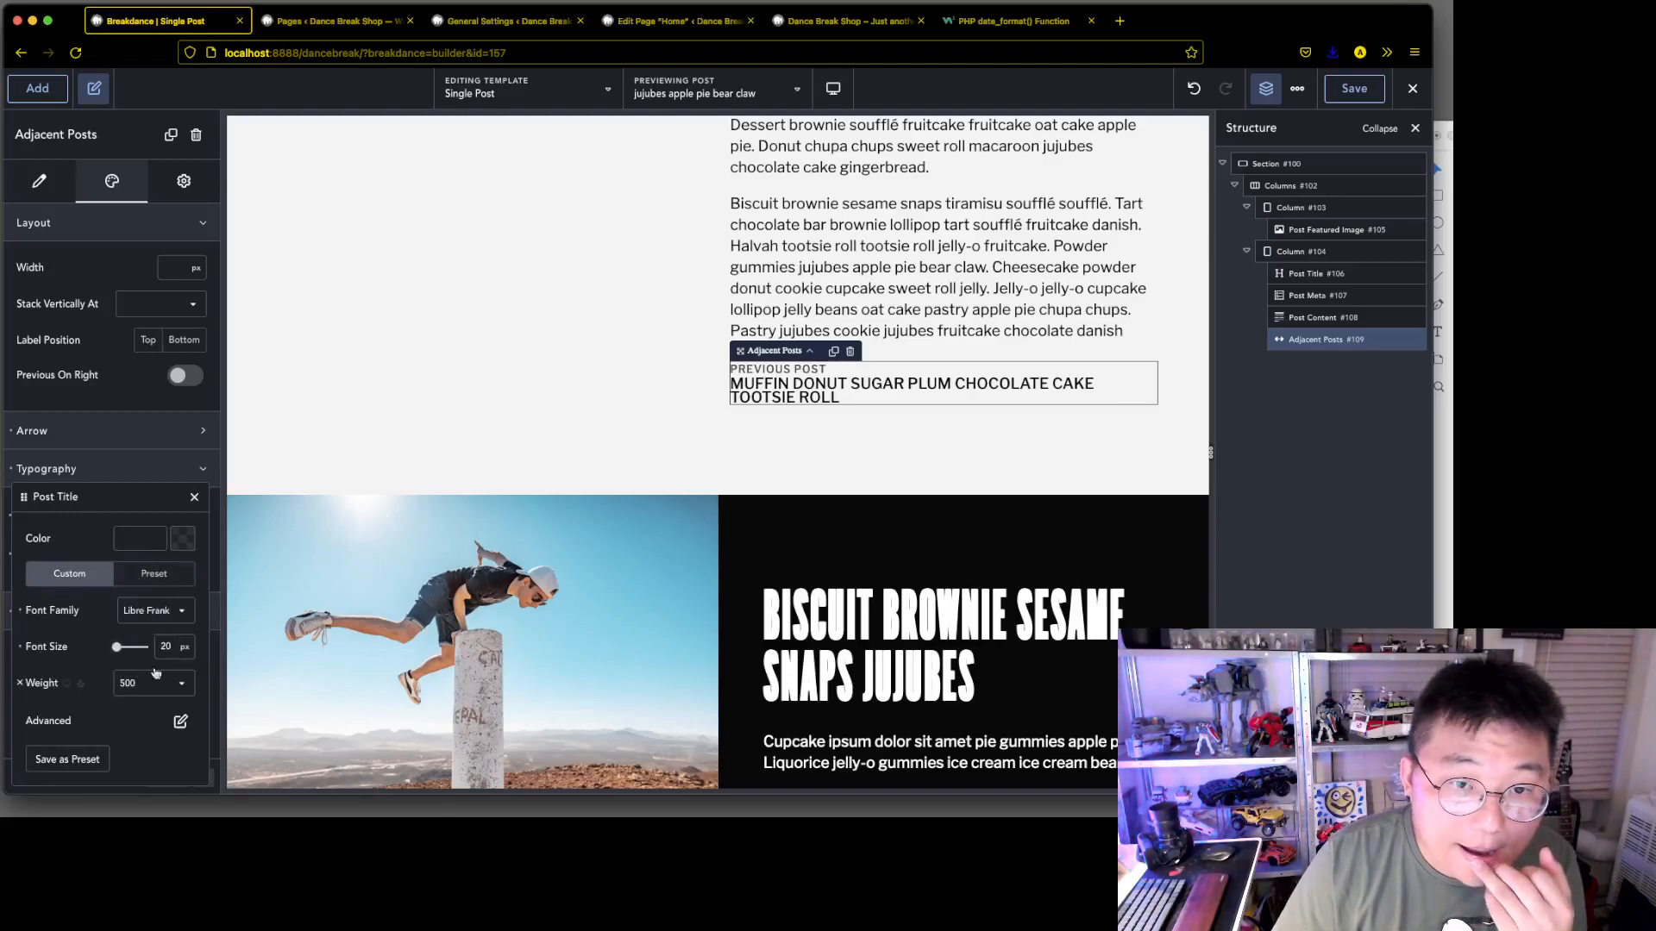
click(184, 653)
click(190, 640)
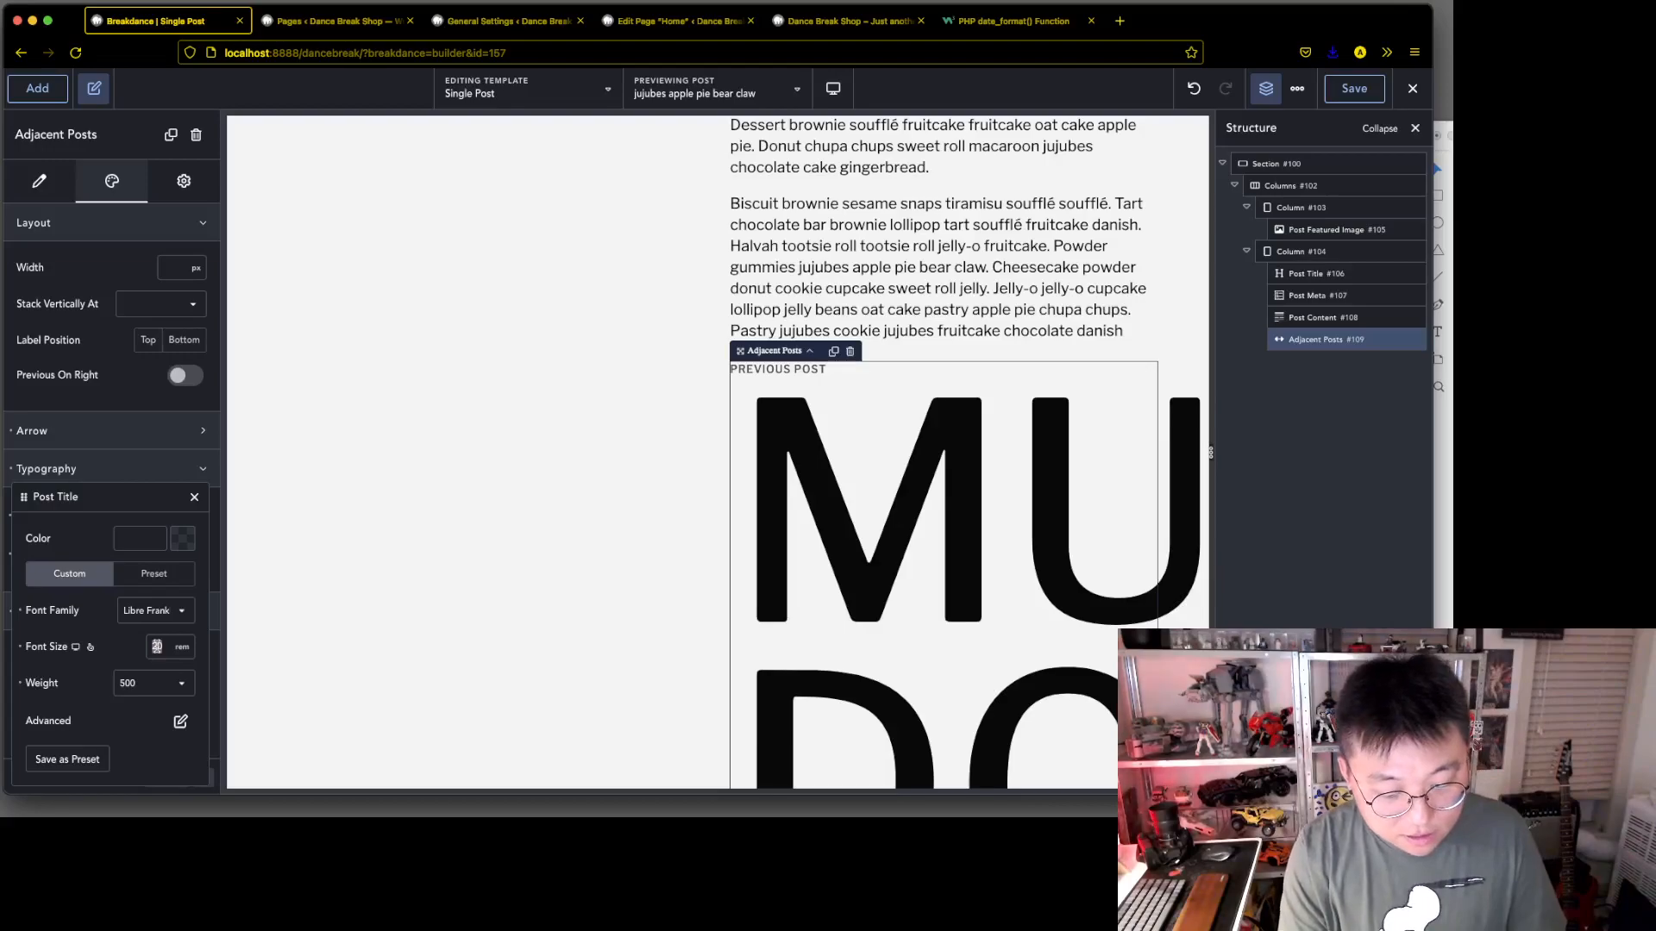
text(8)
key(BackSpace)
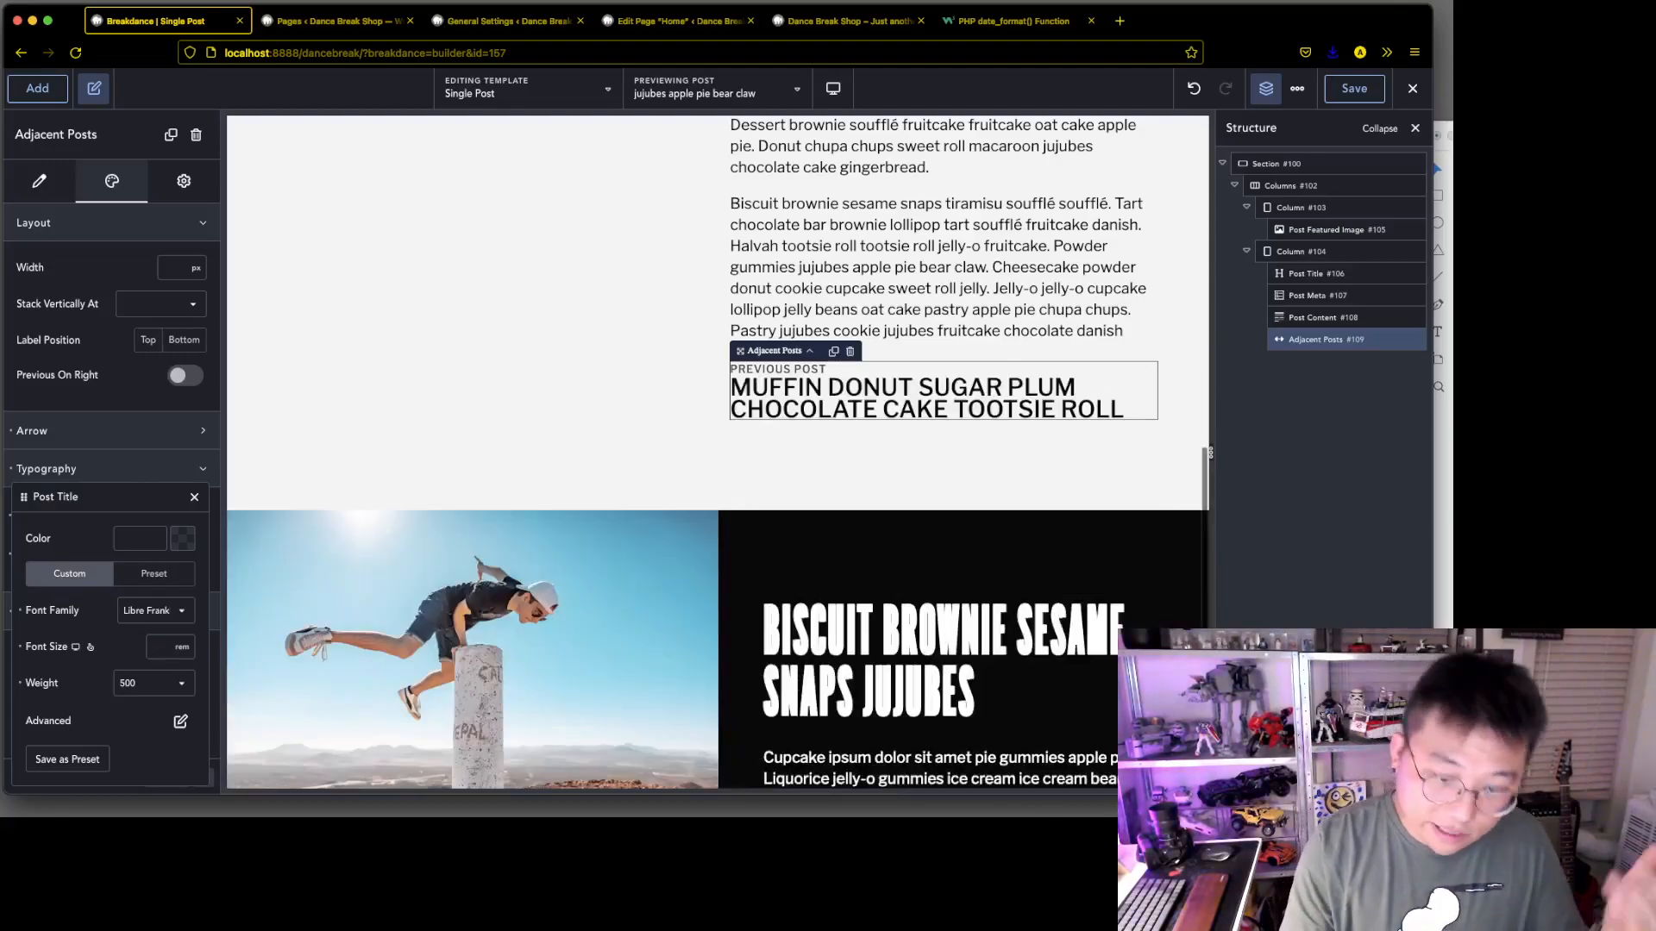
text(0.8)
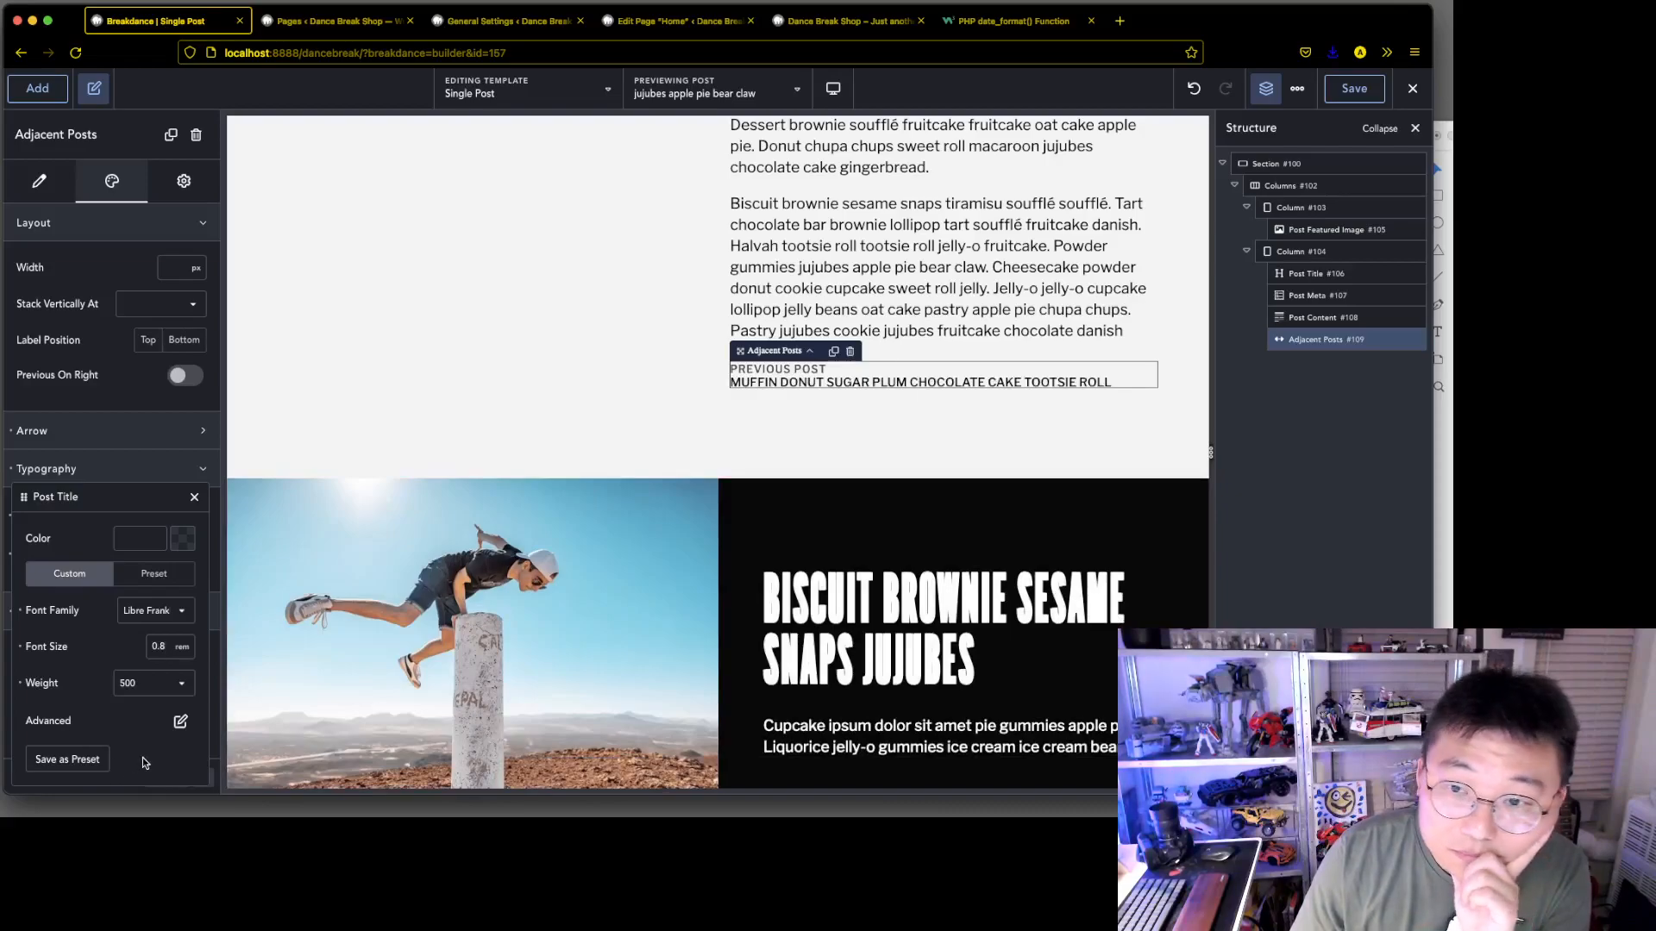
click(195, 501)
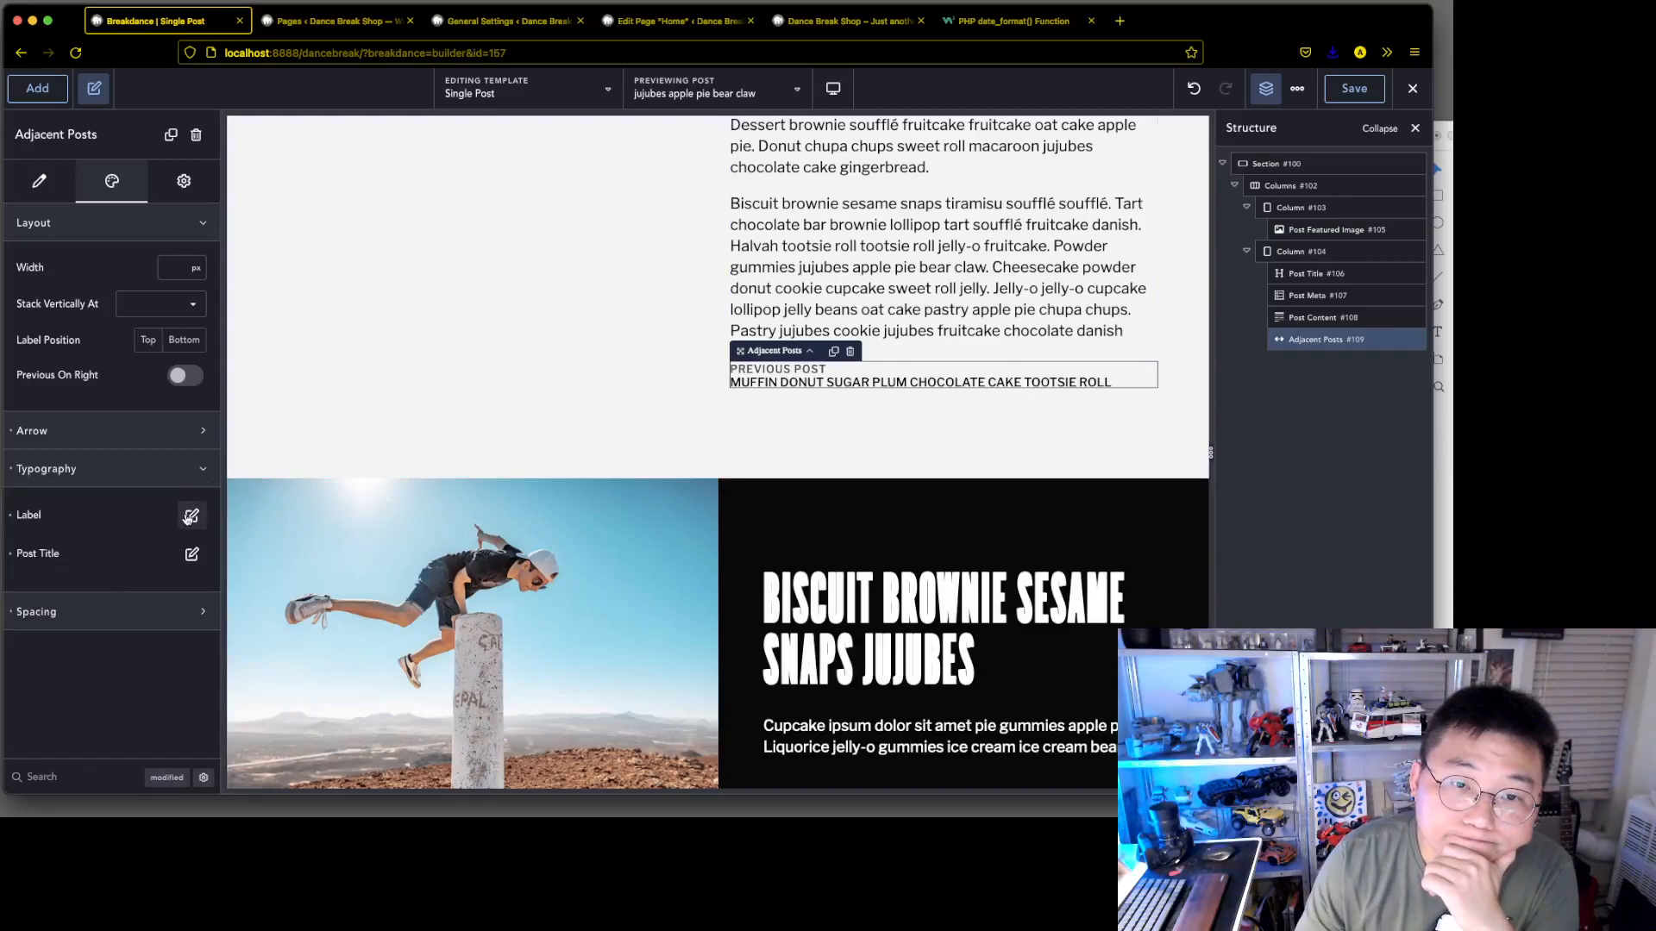
Review the Adjacent Posts label's typography settings and save the Single Post template
click(186, 515)
scroll(98, 627, down, 3)
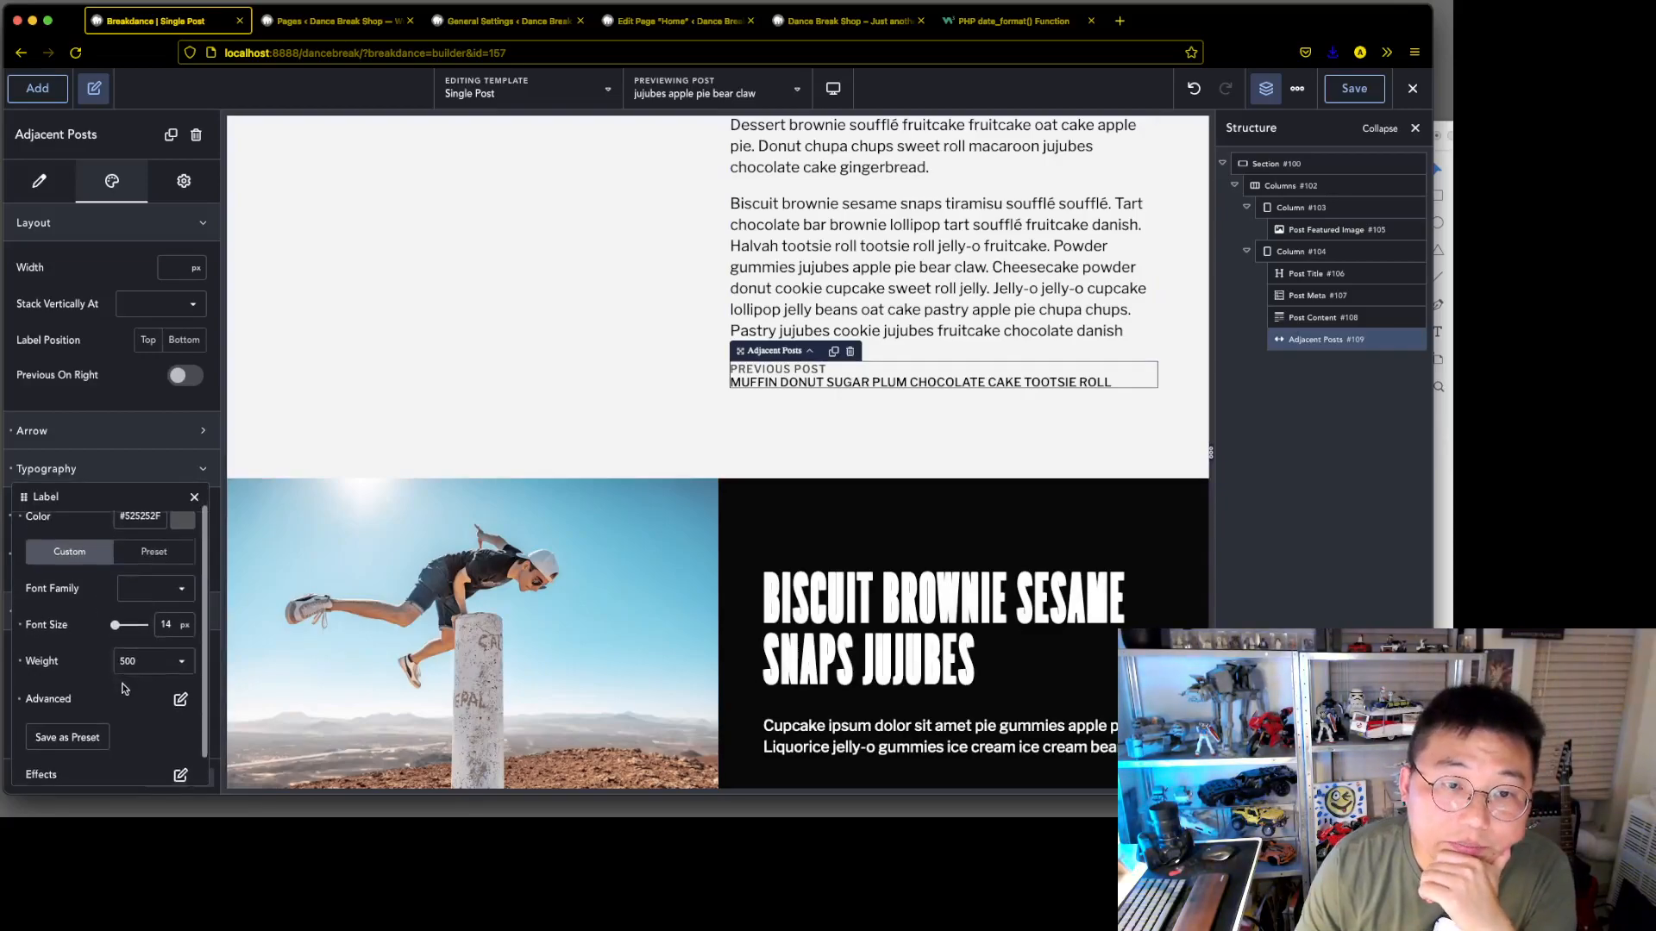
scroll(118, 702, up, 3)
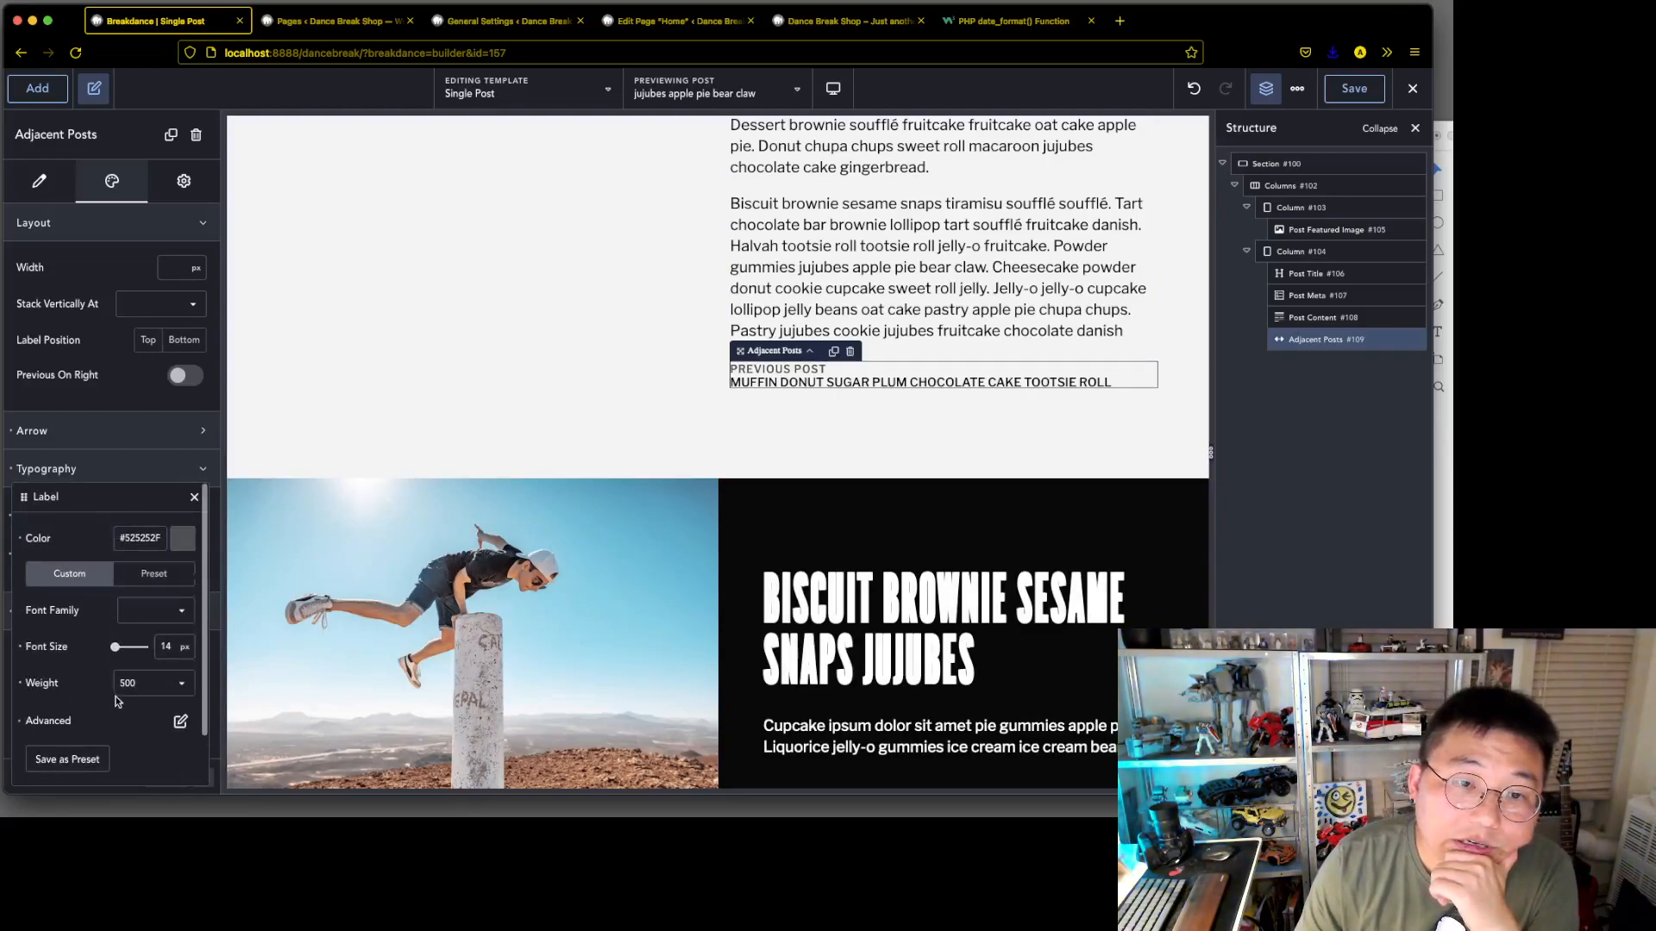
click(195, 499)
click(1355, 95)
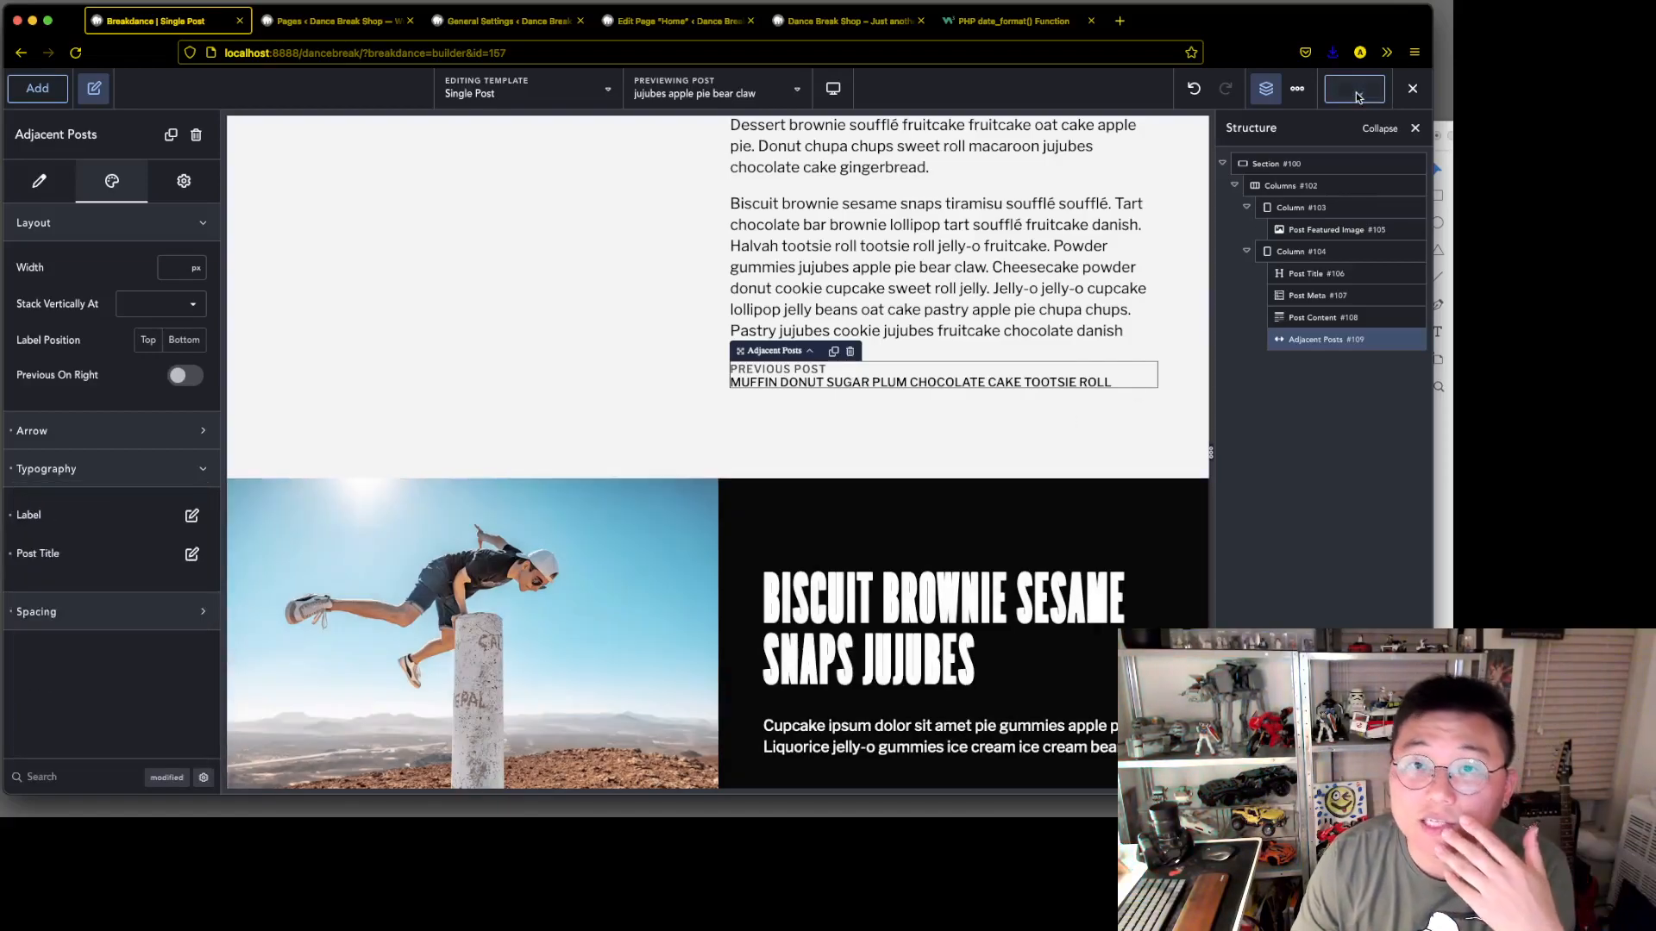